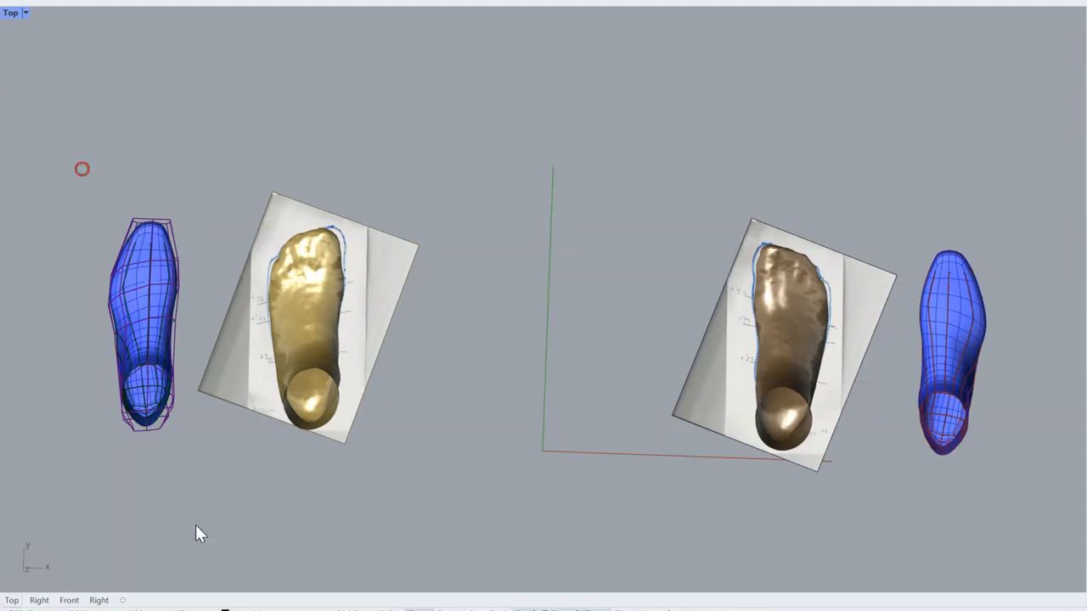
Examine the two shoe lasts and both scanned feet, viewing them from above and from the heel side.
left_click_drag(195, 533, 226, 535)
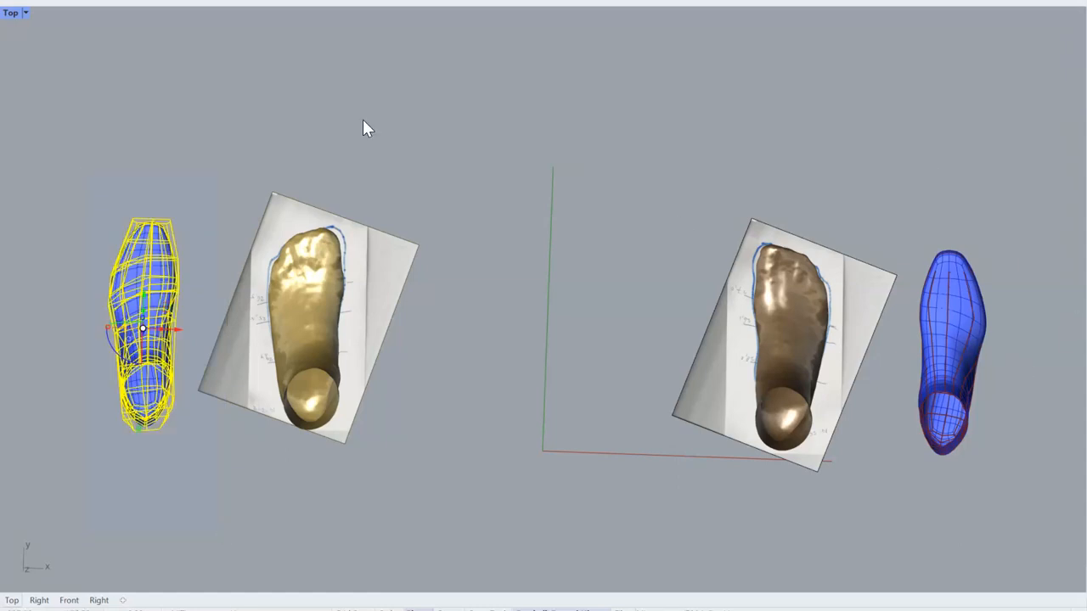
left_click(297, 115)
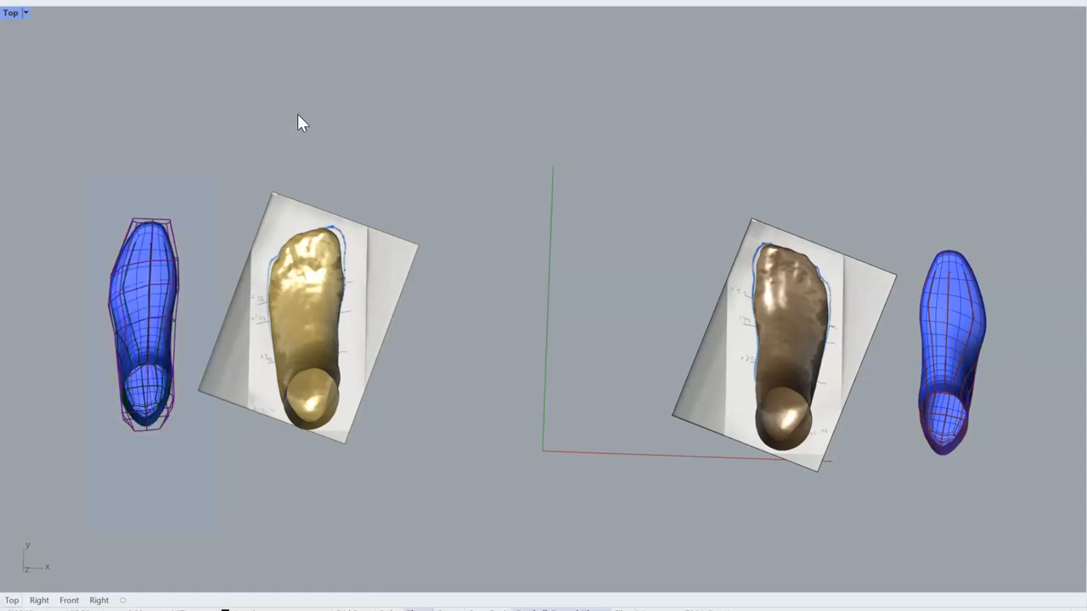
left_click(316, 305)
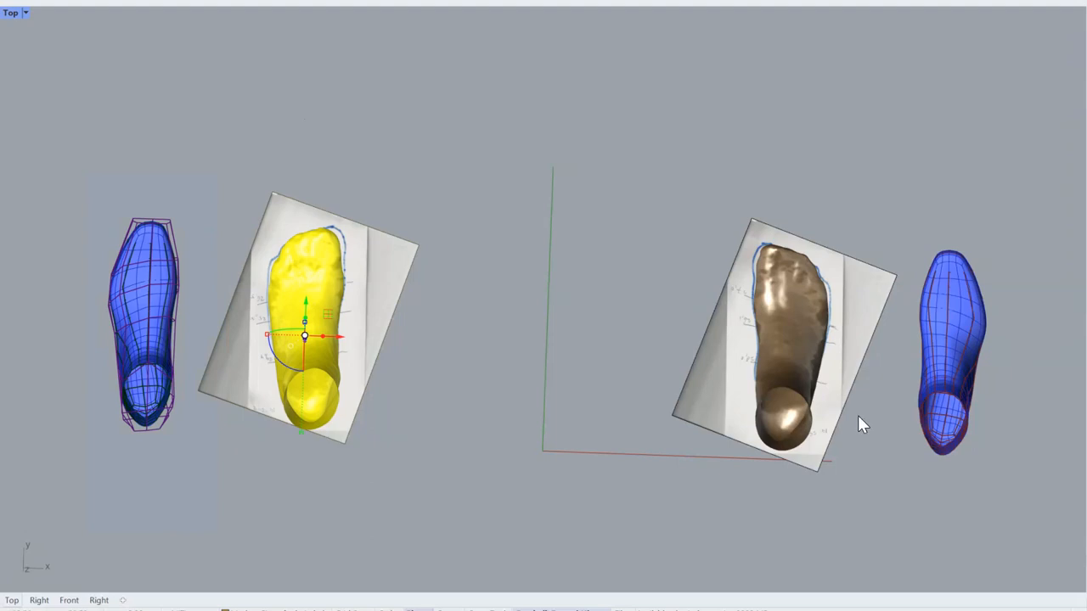
left_click(798, 320, "shift")
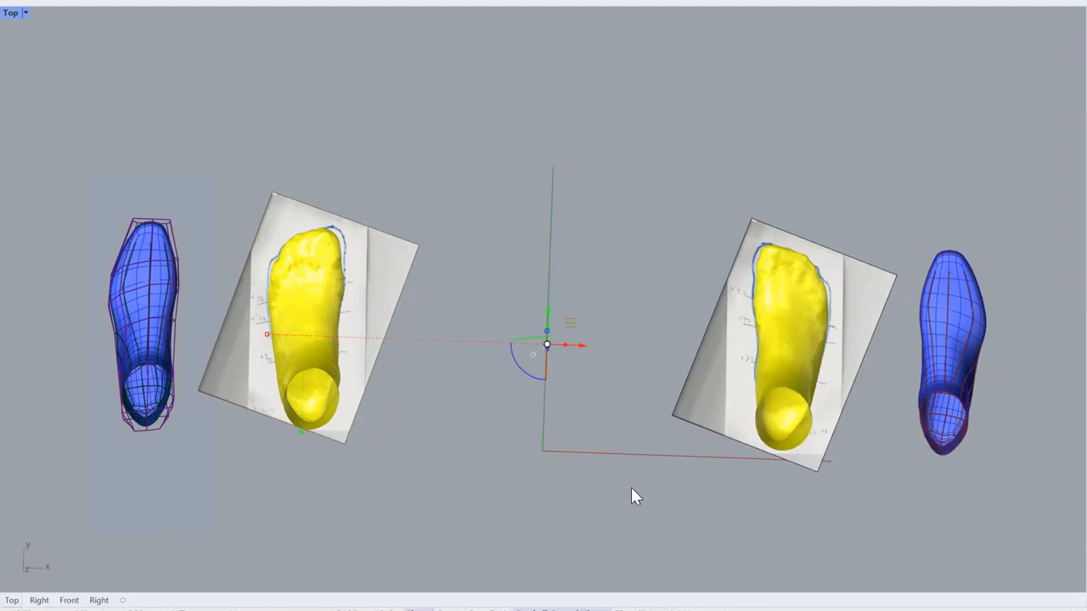
right_click_drag(632, 491, 641, 367)
left_click(650, 292)
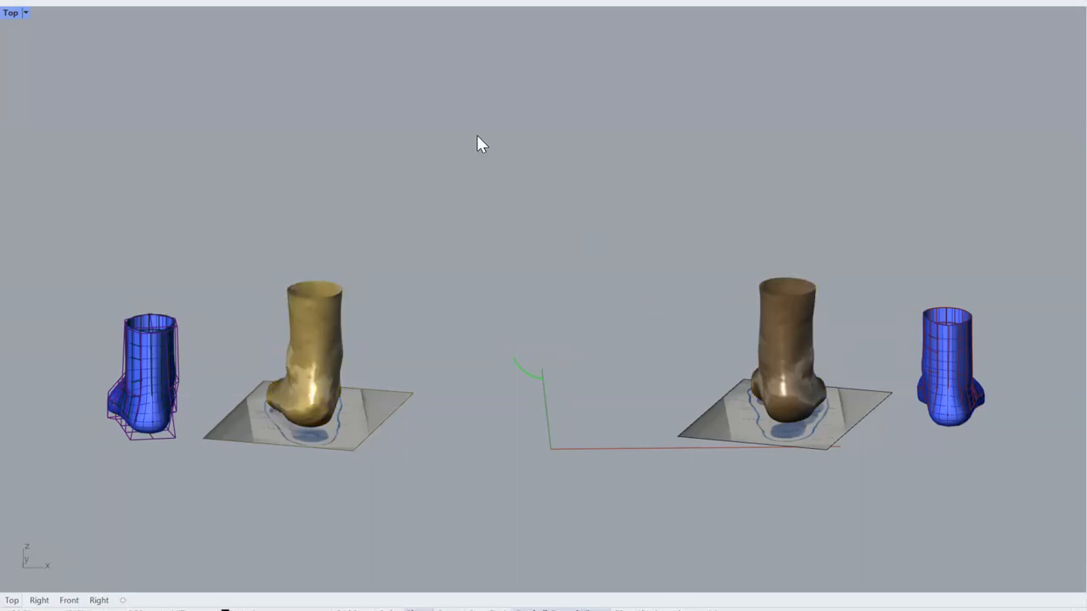
right_click_drag(476, 145, 470, 253)
right_click_drag(600, 389, 608, 252, "shift")
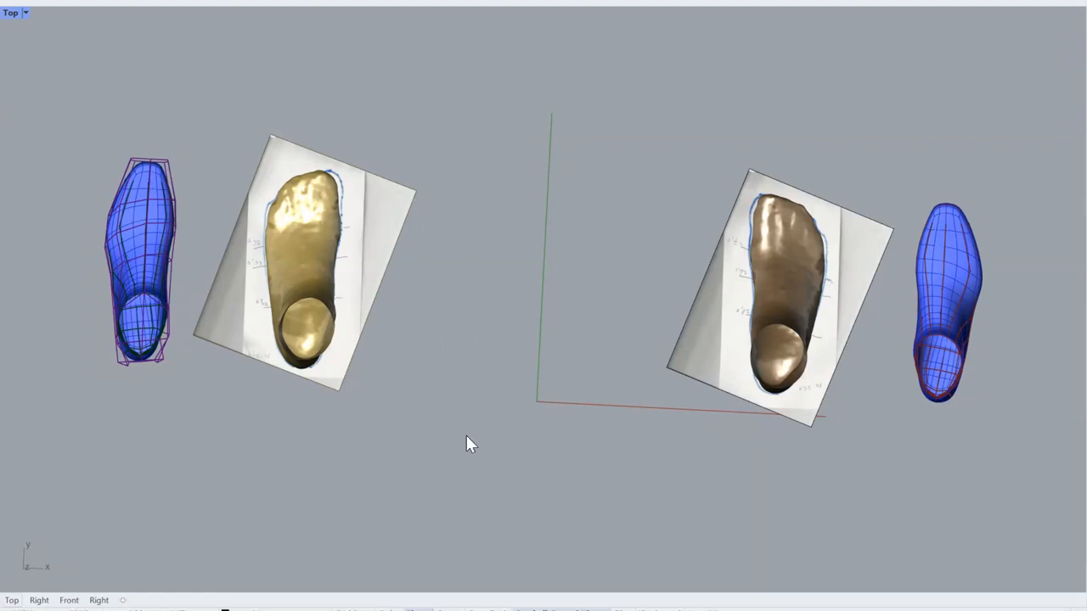
right_click_drag(467, 436, 466, 195, "ctrl+shift")
right_click_drag(399, 242, 363, 489, "ctrl+shift")
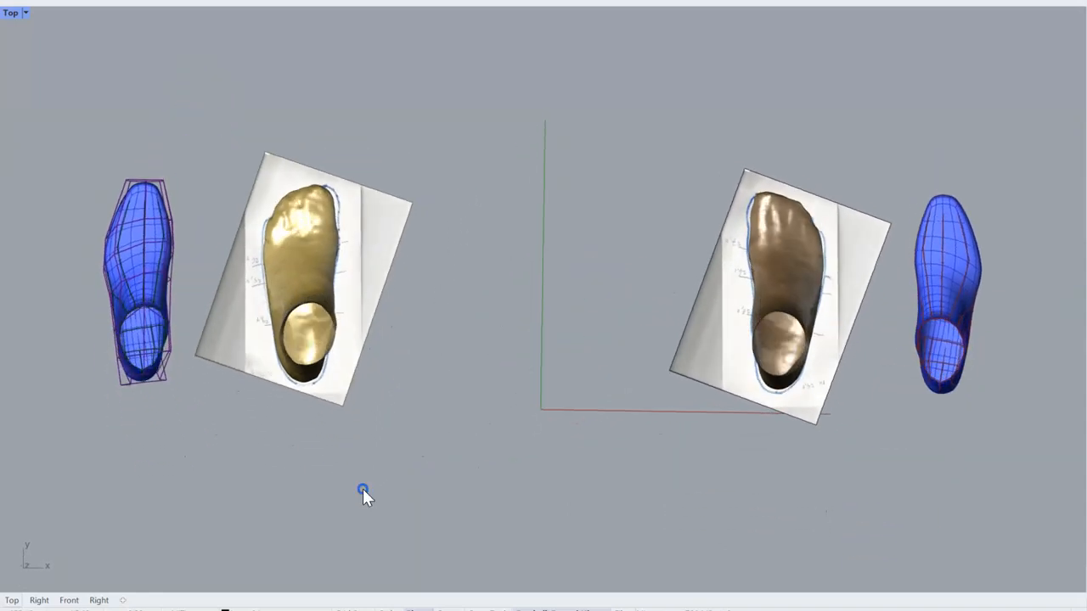
Inspect the foot-outline drawings under both scans, looking closely at the gold foot's traced contour and handwritten marks.
left_click(384, 238)
left_click(725, 352, "shift")
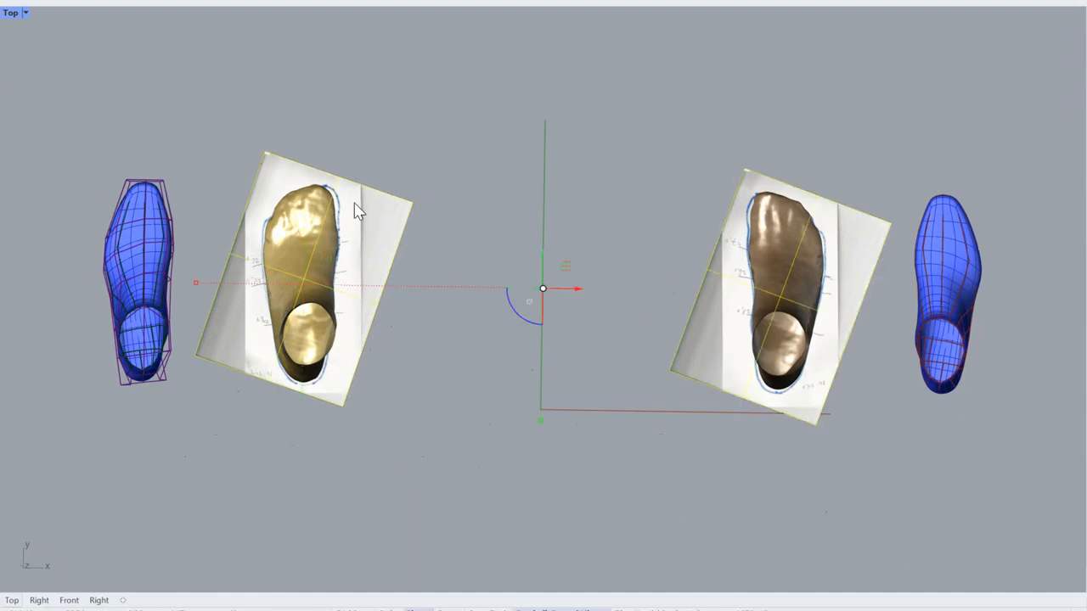
scroll(285, 215, "up", 6)
left_click(578, 297)
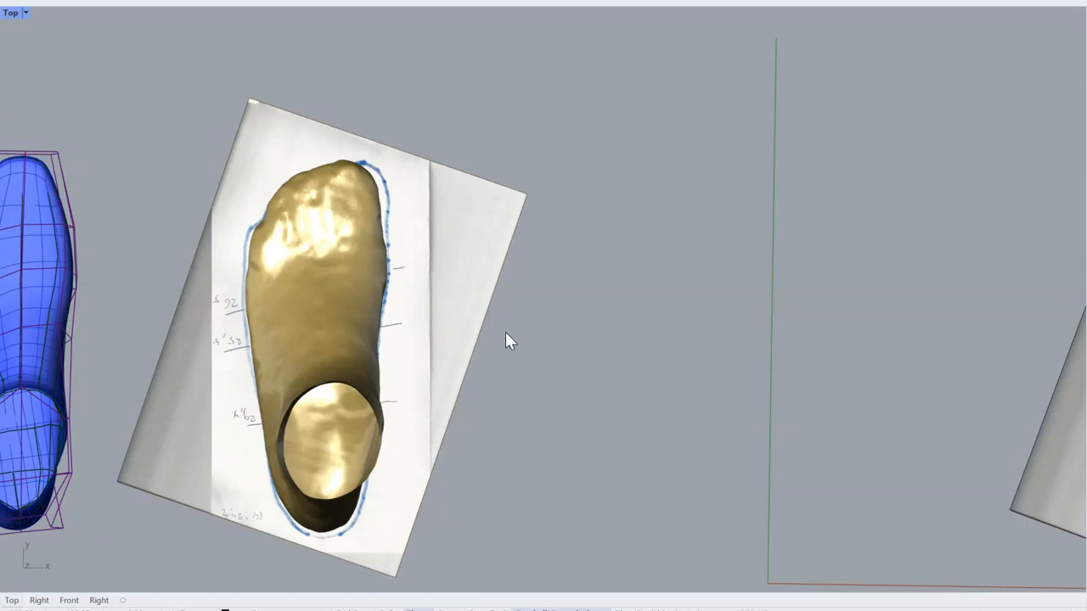
mouse_move(561, 371)
right_mouse_down()
mouse_move(606, 361)
mouse_move(612, 338)
right_mouse_up()
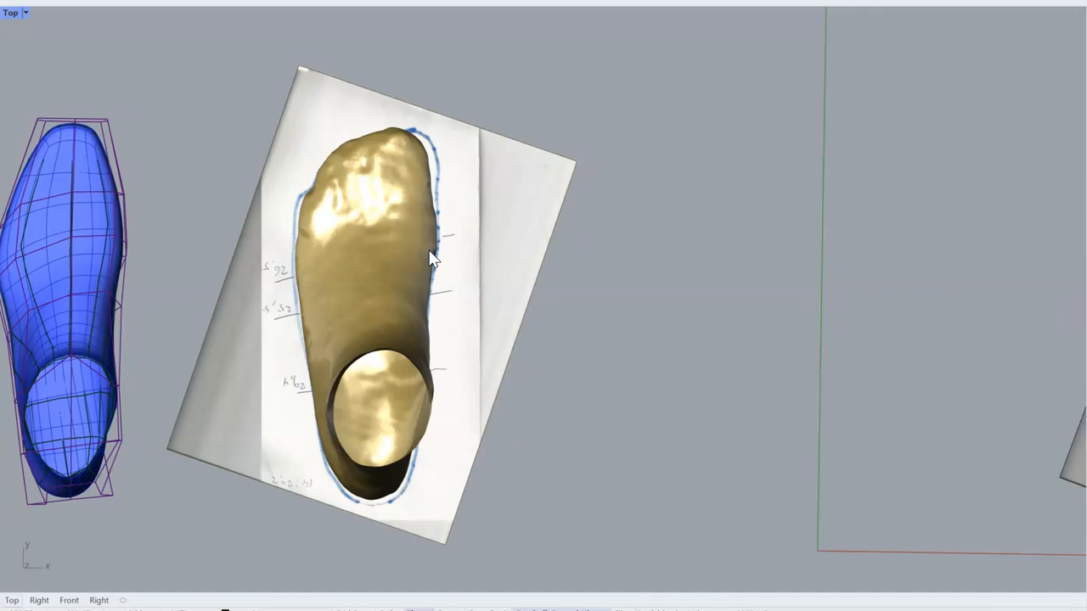
scroll(433, 259, "down", 5)
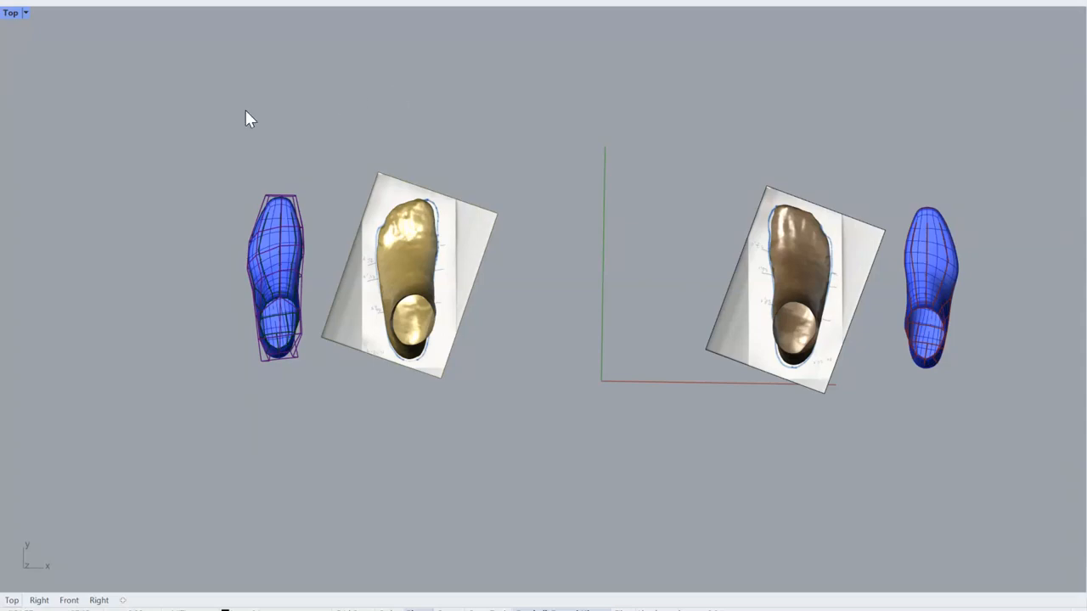
Try stretching the last beside the gold foot, together with its control cage, in length and in width.
left_click_drag(207, 131, 341, 444)
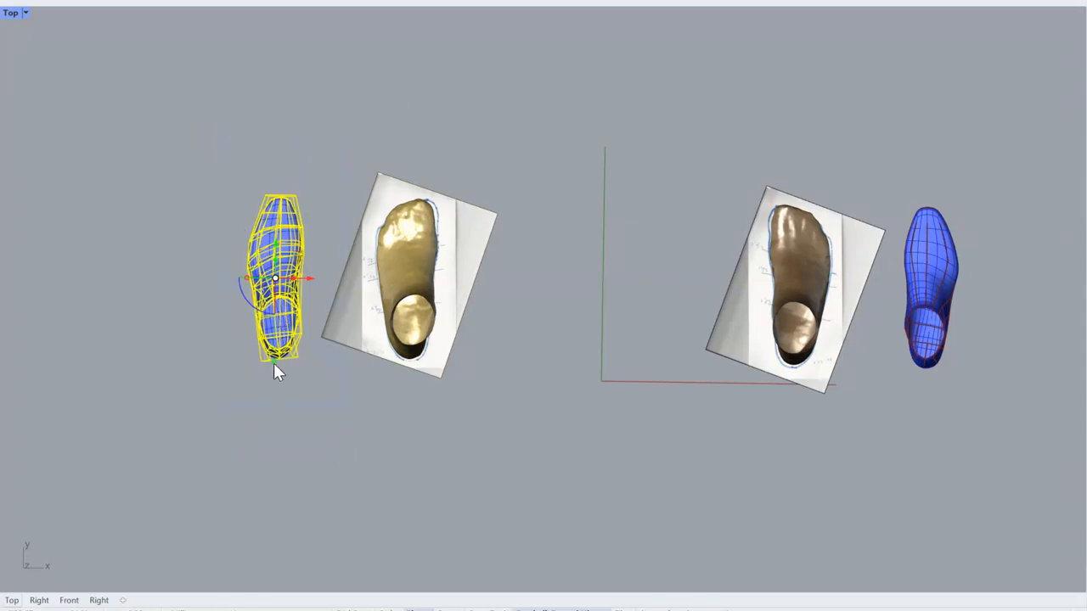
left_click_drag(273, 359, 270, 425)
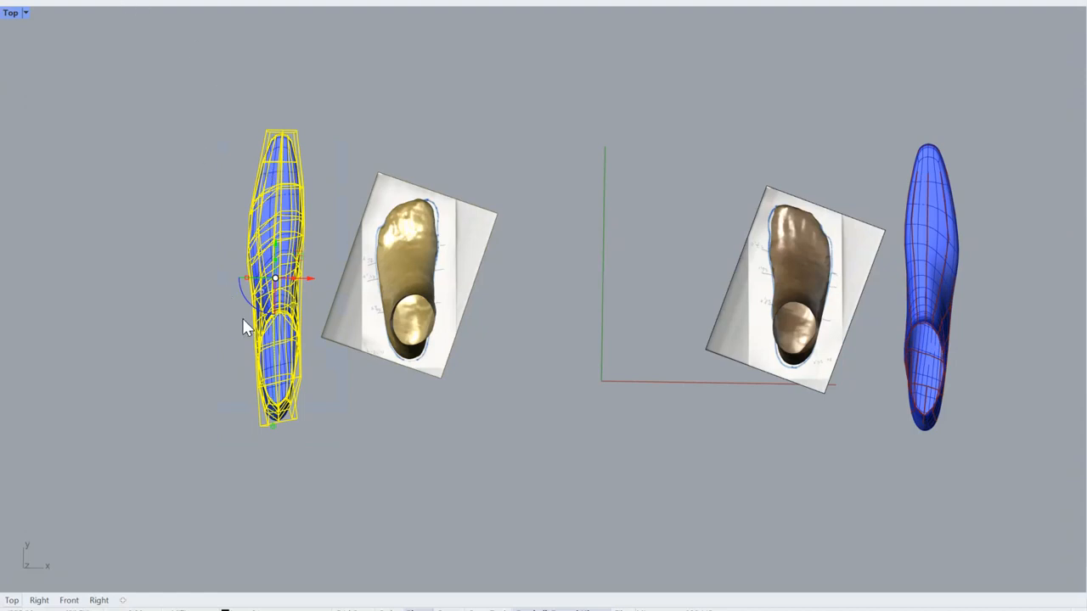
left_click_drag(247, 284, 172, 279)
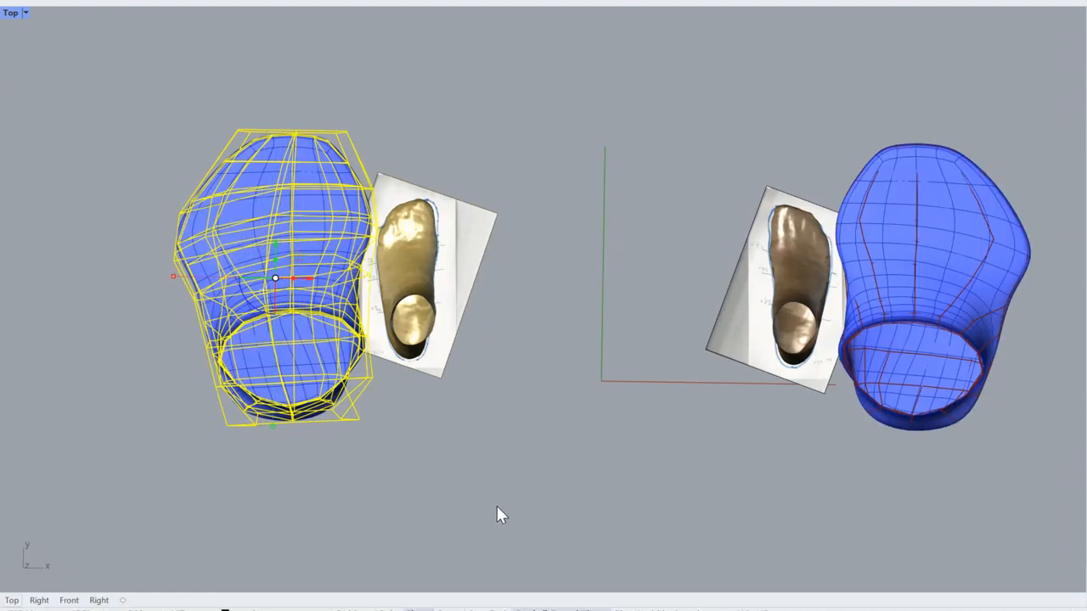
left_click(522, 494)
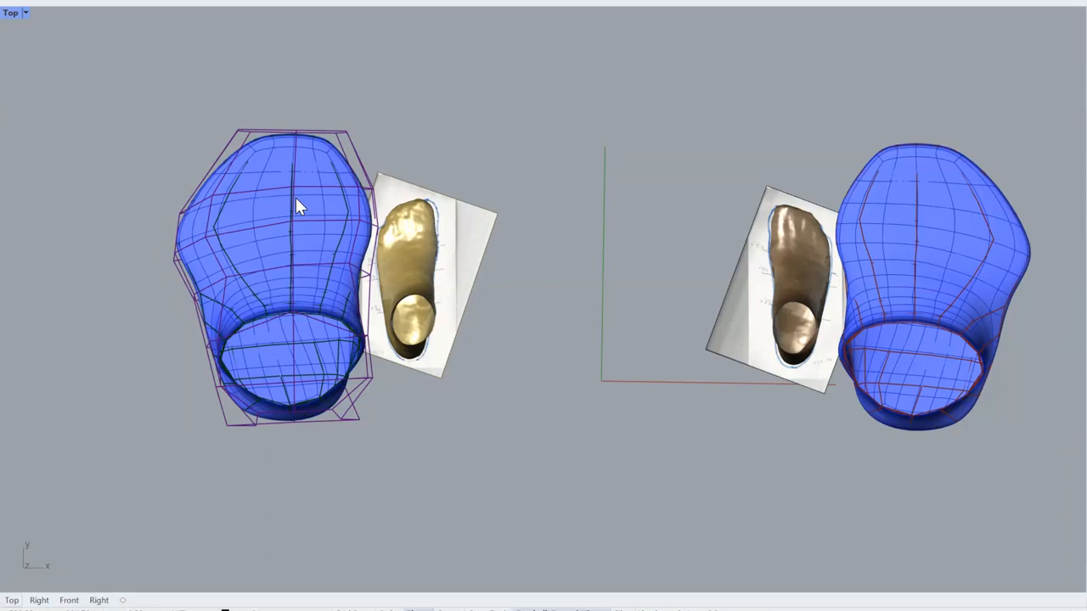
Try mirroring the stretched last and its control cage across the Y axis to the opposite foot's side.
left_click_drag(133, 78, 407, 510)
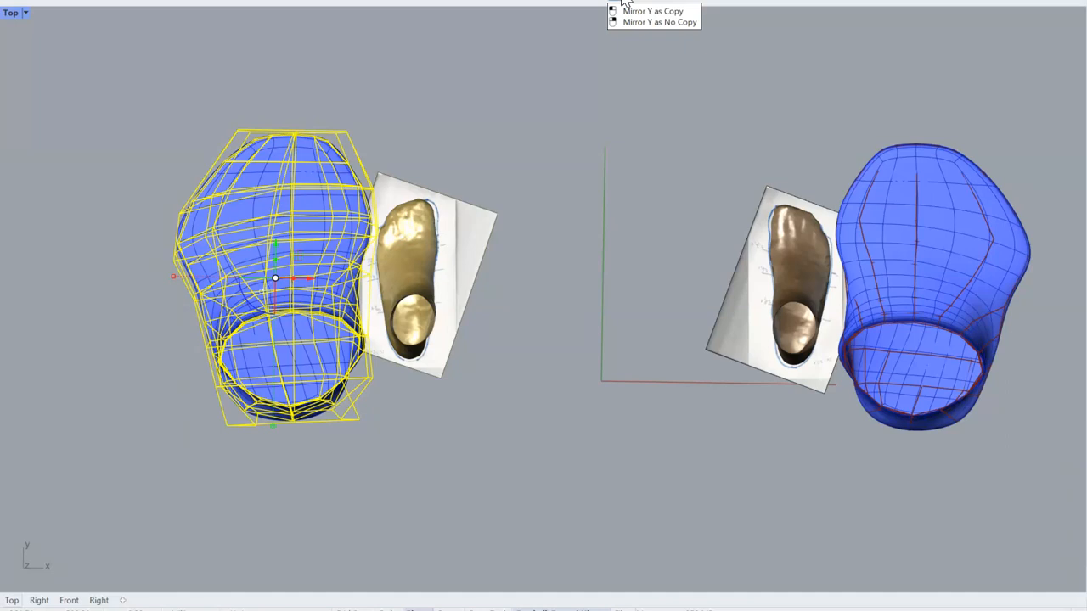
left_click(622, 1)
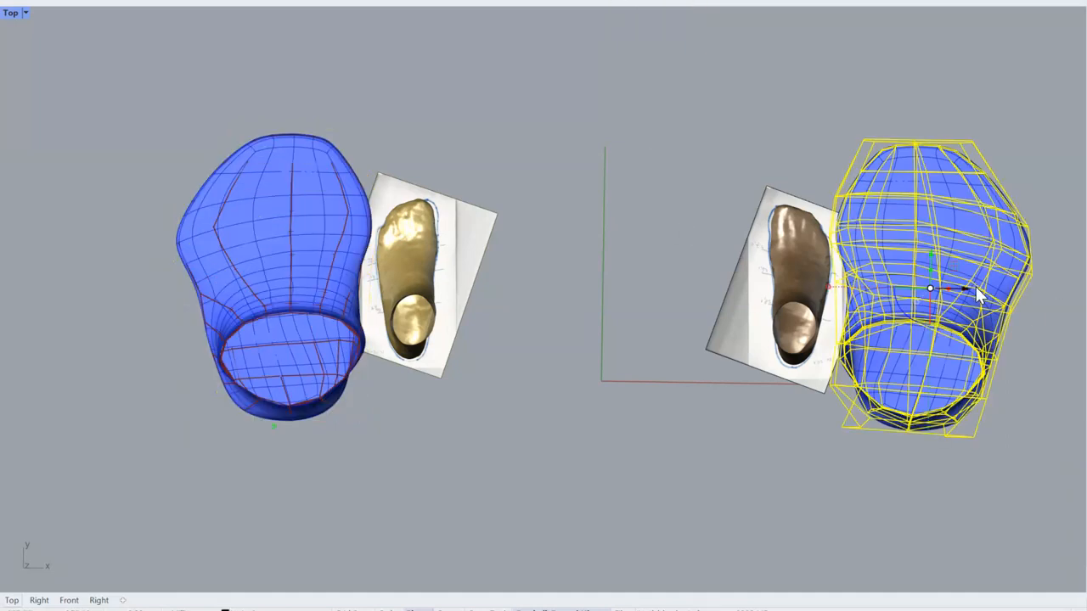
left_click(791, 423)
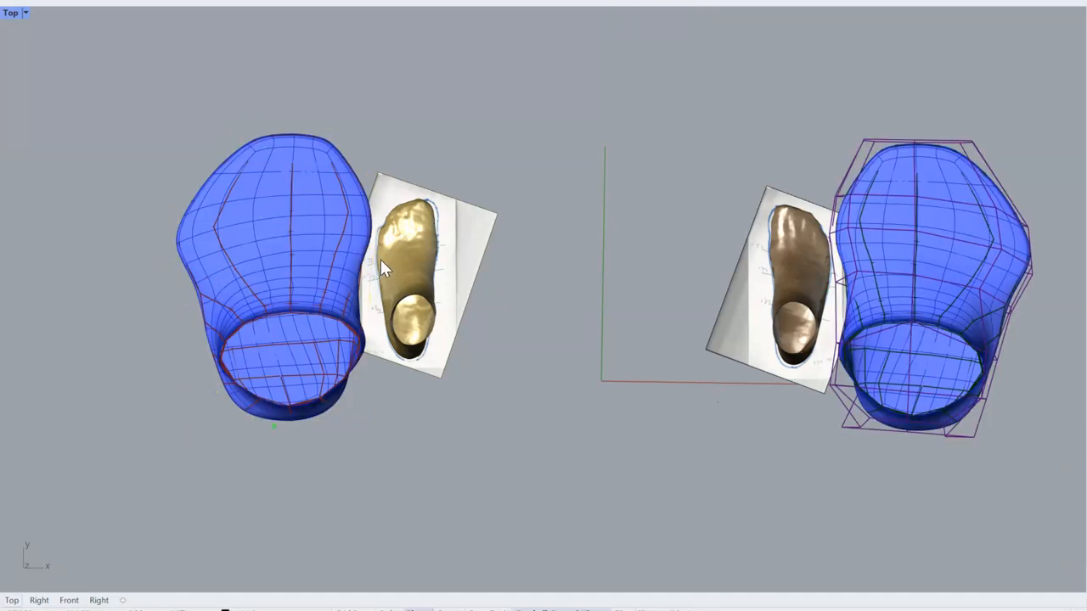
Undo the mirroring and the stretching of the last, and clear the selection.
left_click(118, 1)
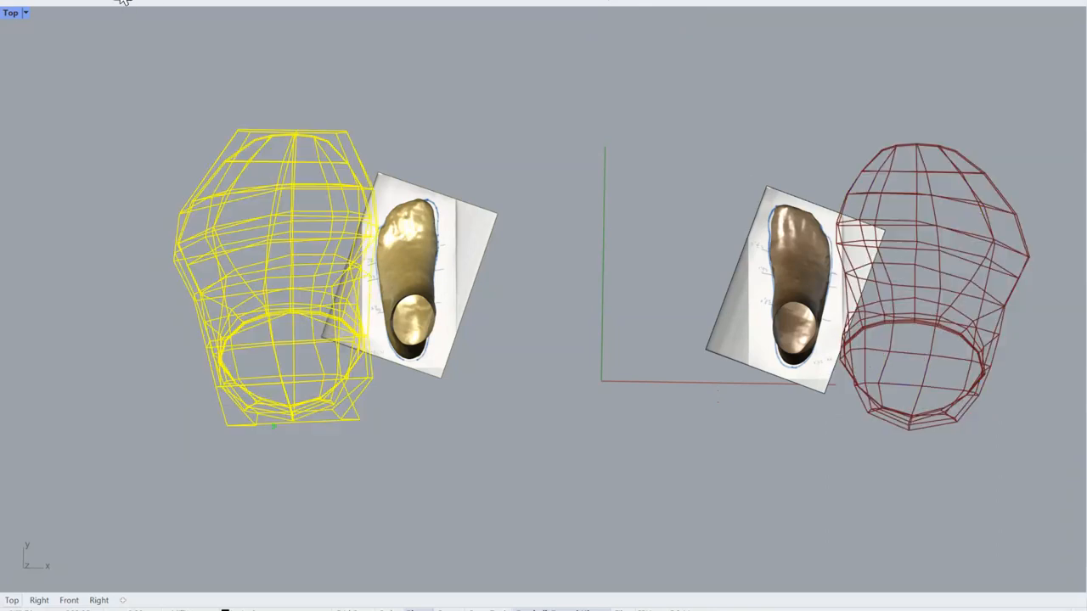
left_click(119, 0)
left_click(120, 1)
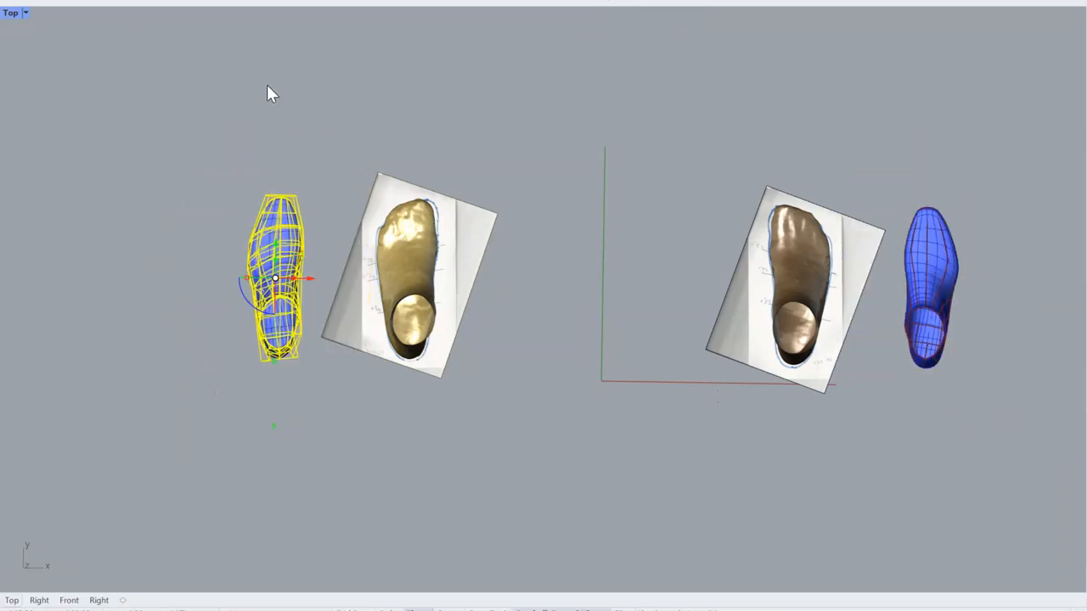
left_click(554, 217)
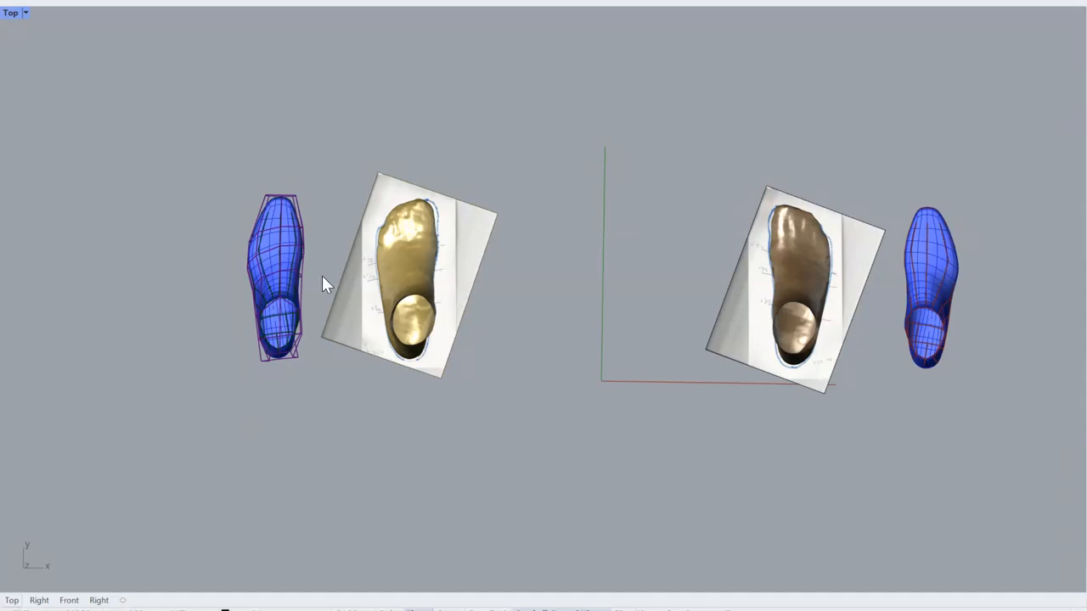
Hide the brown foot scan, its outline drawing and the mirrored last beside it.
scroll(307, 293, "up", 3)
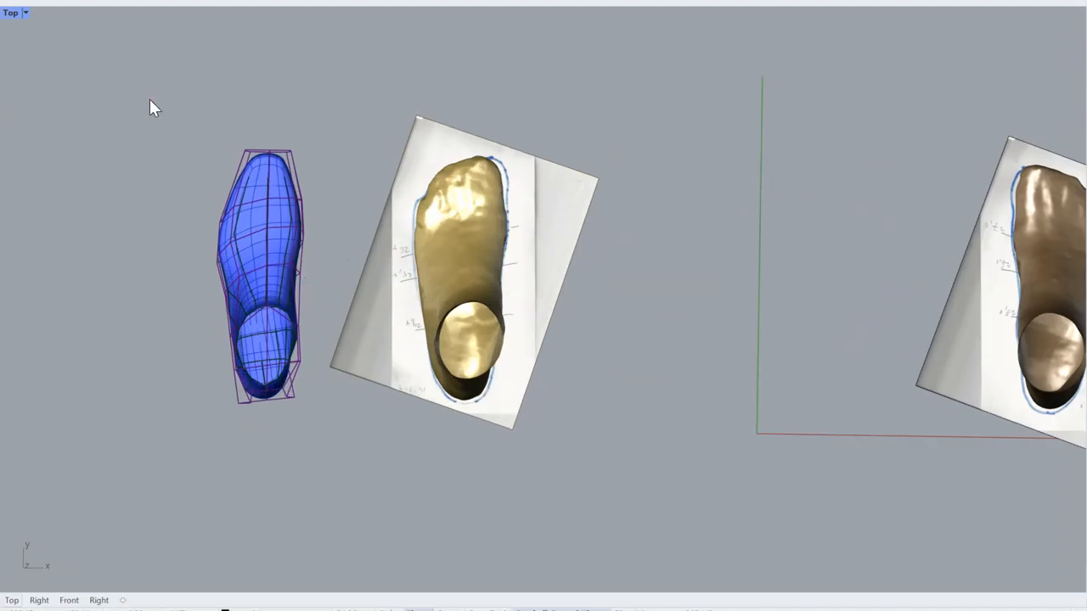
scroll(671, 123, "down", 3)
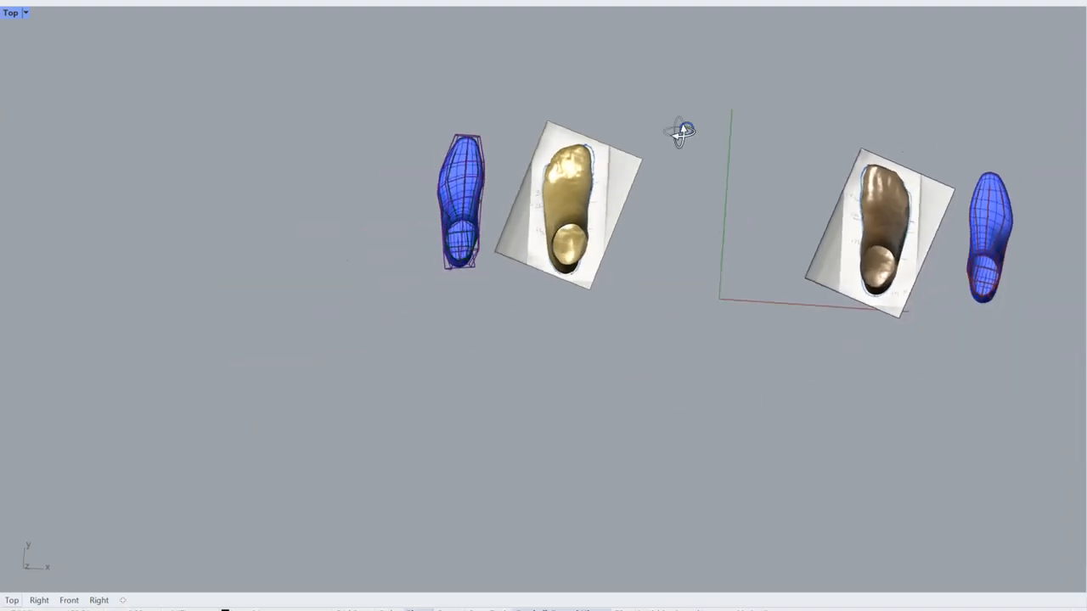
right_click_drag(680, 131, 682, 124)
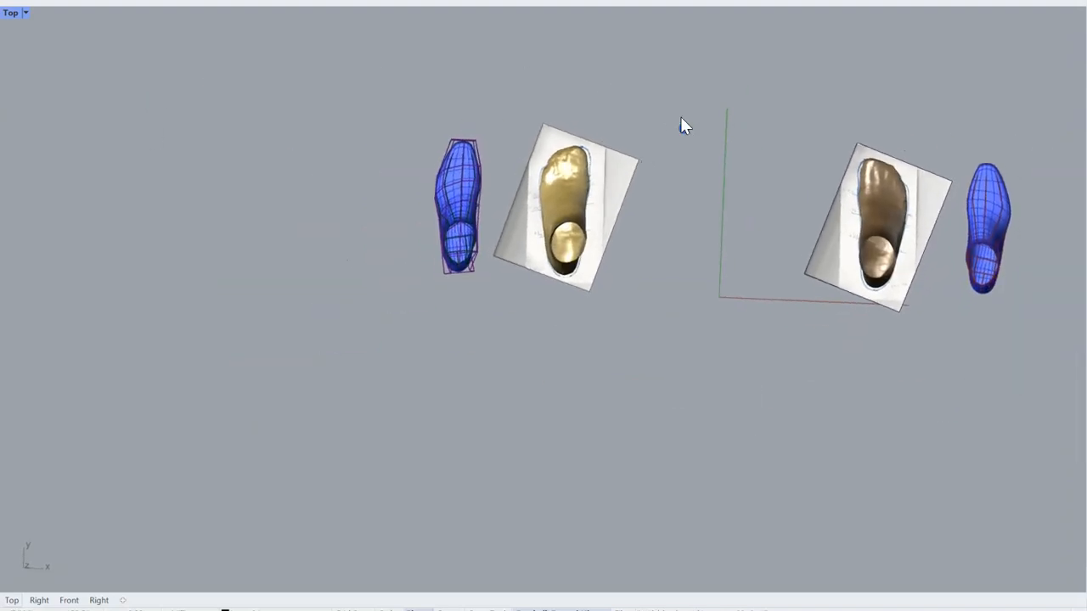
left_click(642, 3)
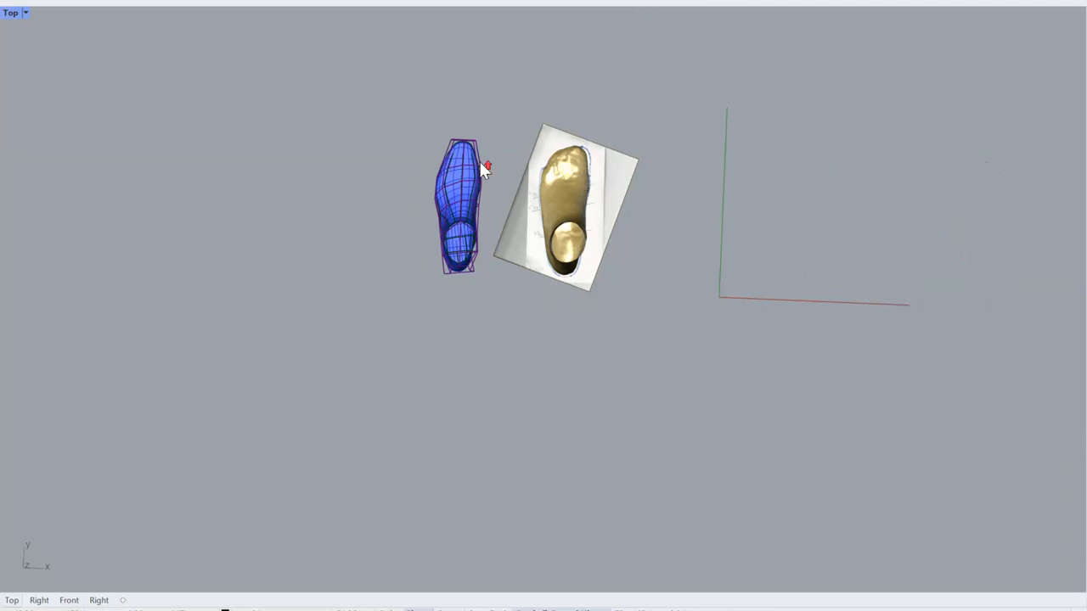
scroll(481, 164, "up", 3)
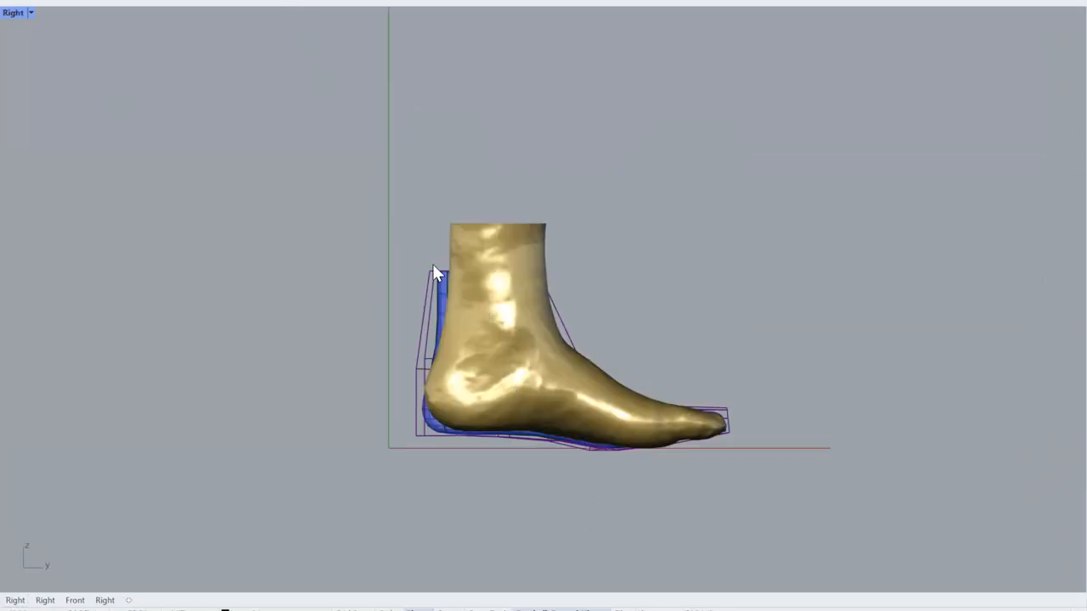
Move the last with its control cage sideways onto the gold foot scan so the two overlap in plan.
right_click_drag(425, 450, 545, 526)
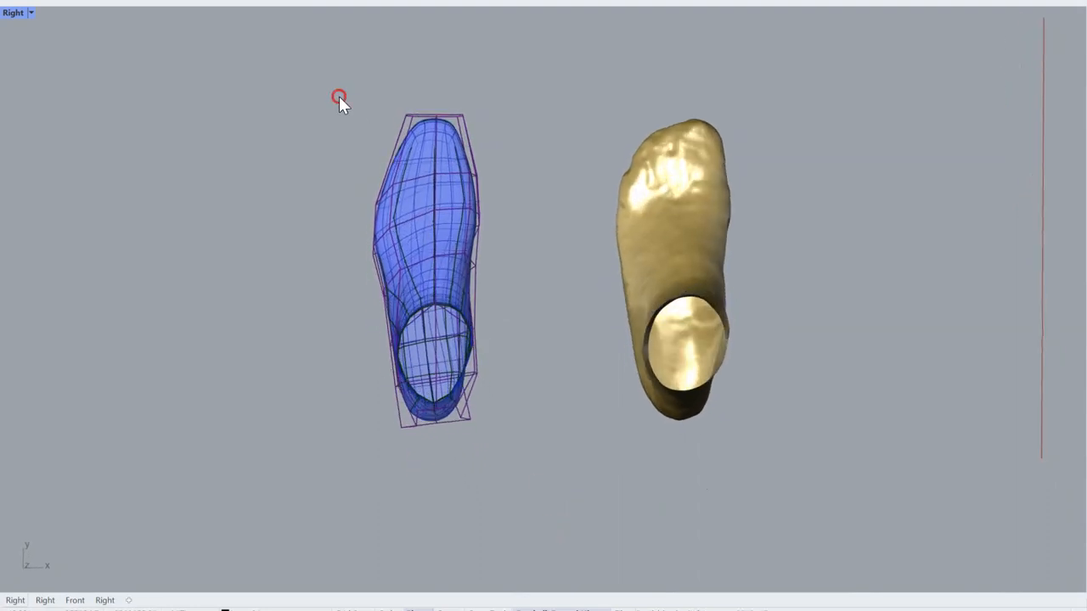
left_click_drag(339, 96, 571, 545)
left_click_drag(459, 269, 712, 289)
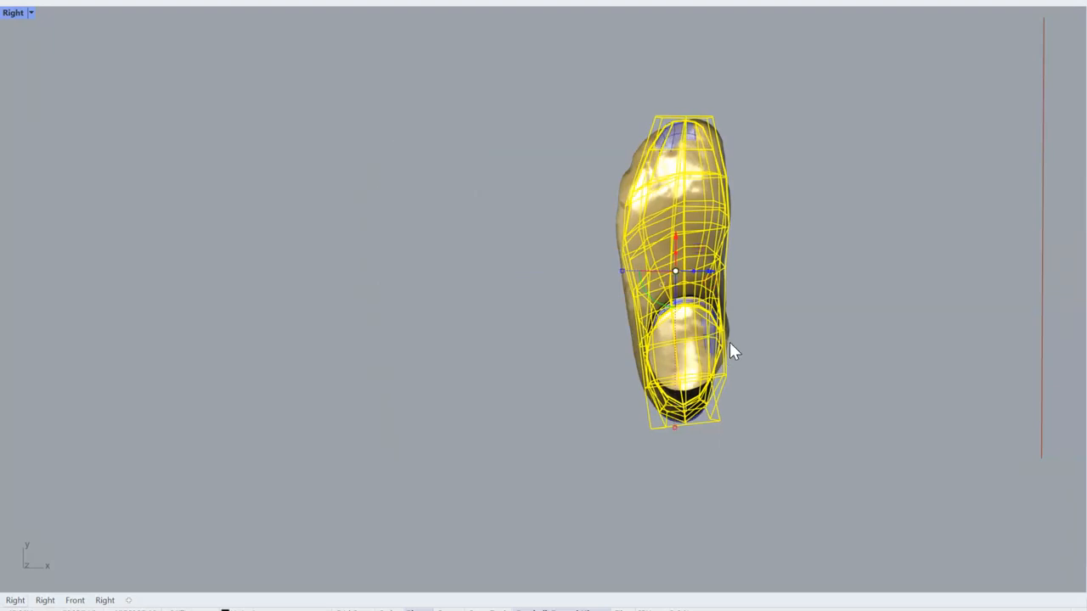
Scale the last and its cage up slightly in the side view, making it longer than the foot scan.
left_click(287, 2)
scroll(473, 190, "up", 3)
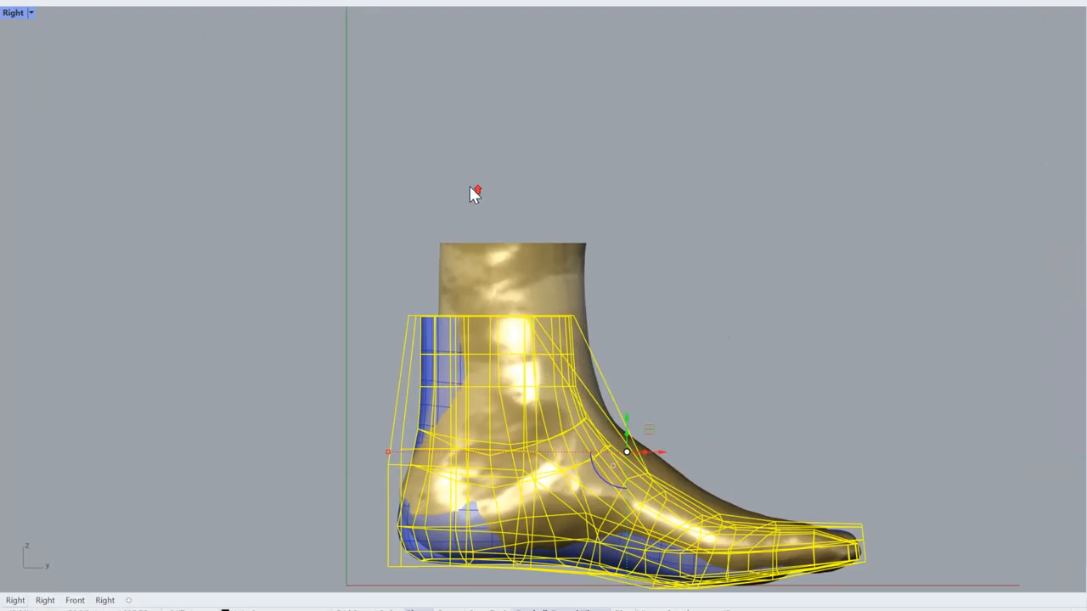
right_click_drag(435, 461, 411, 310)
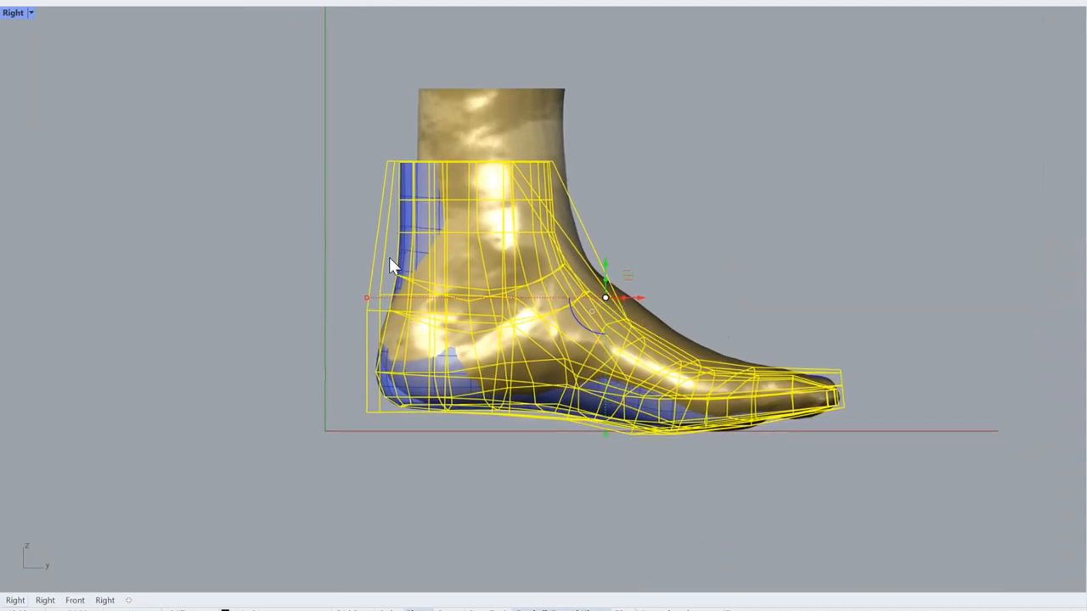
left_click(350, 296)
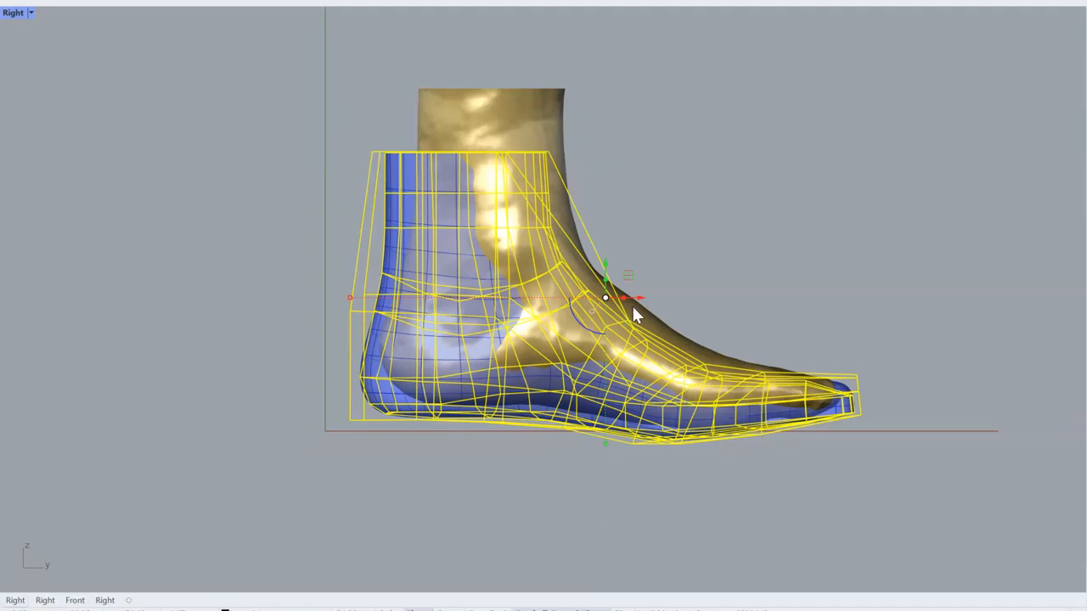
Shift the last toward the toes and upward to fit the scan's instep and heel, and check the overlap.
left_click_drag(636, 296, 625, 259)
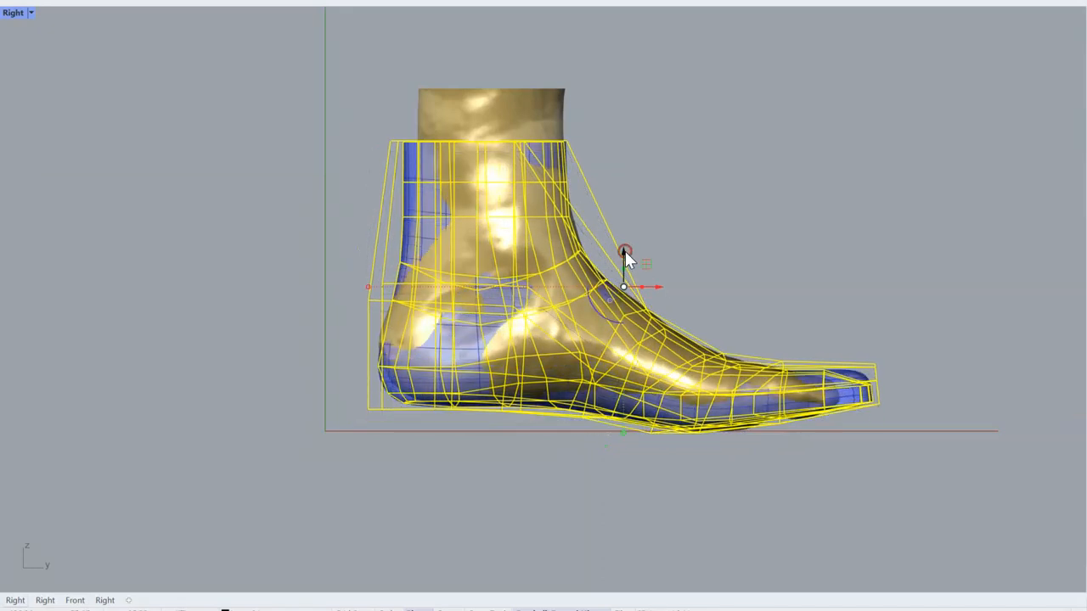
scroll(714, 380, "up", 5)
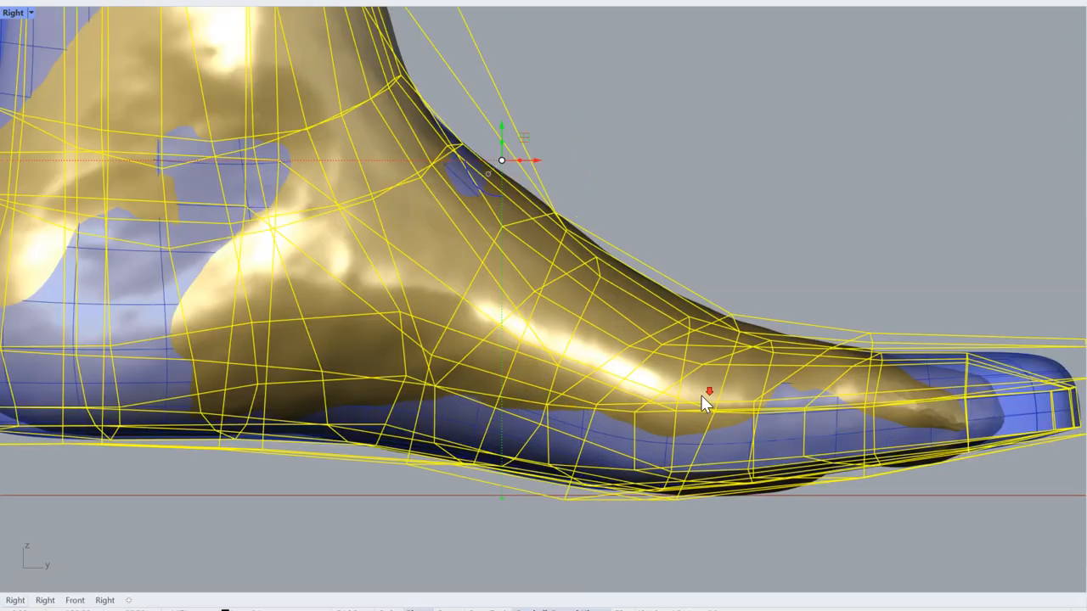
scroll(700, 395, "down", 5)
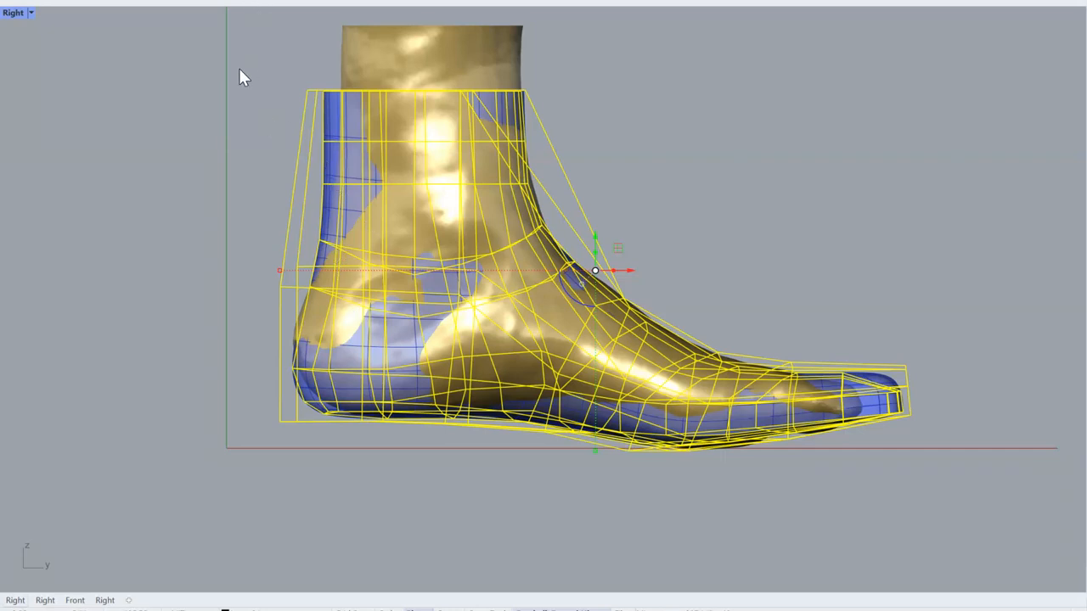
right_click_drag(238, 70, 364, 224)
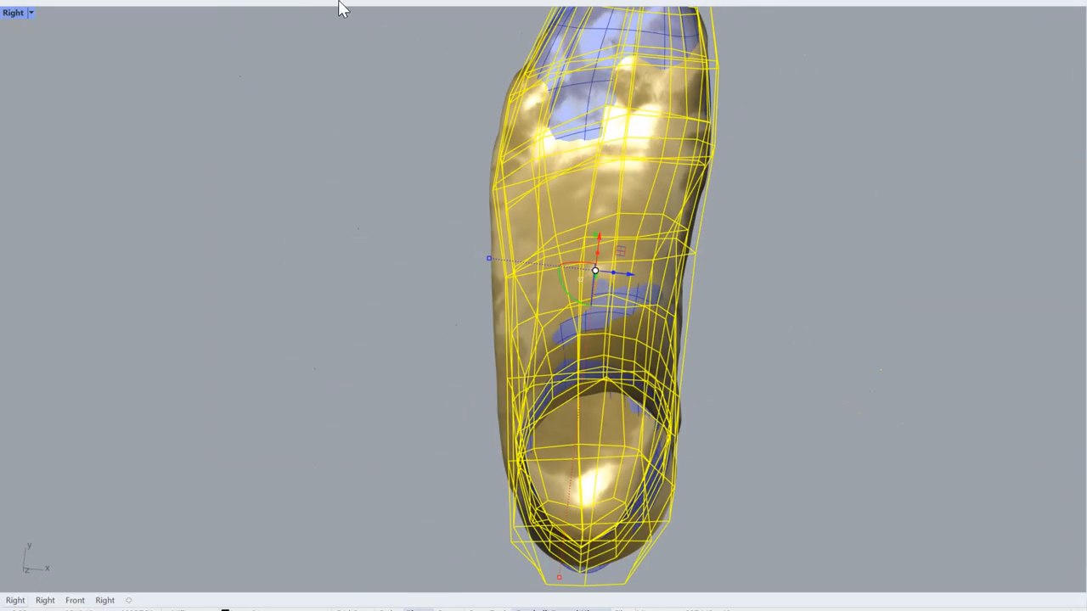
Widen the last and its cage slightly across the foot in plan view to cover the scan's outer side.
middle_click(303, 4)
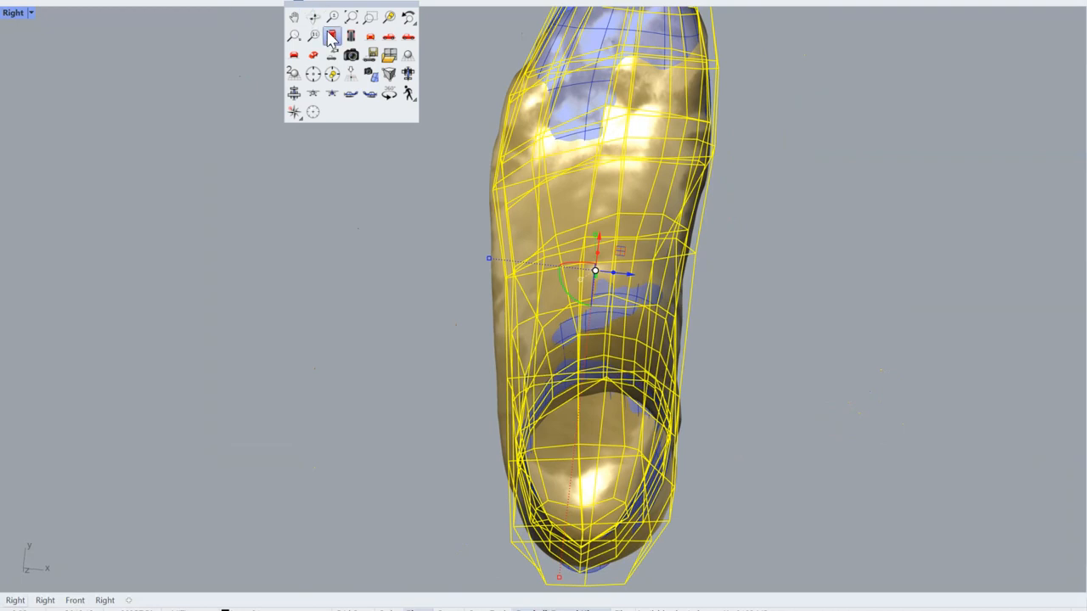
left_click(327, 32)
right_click_drag(416, 190, 427, 247)
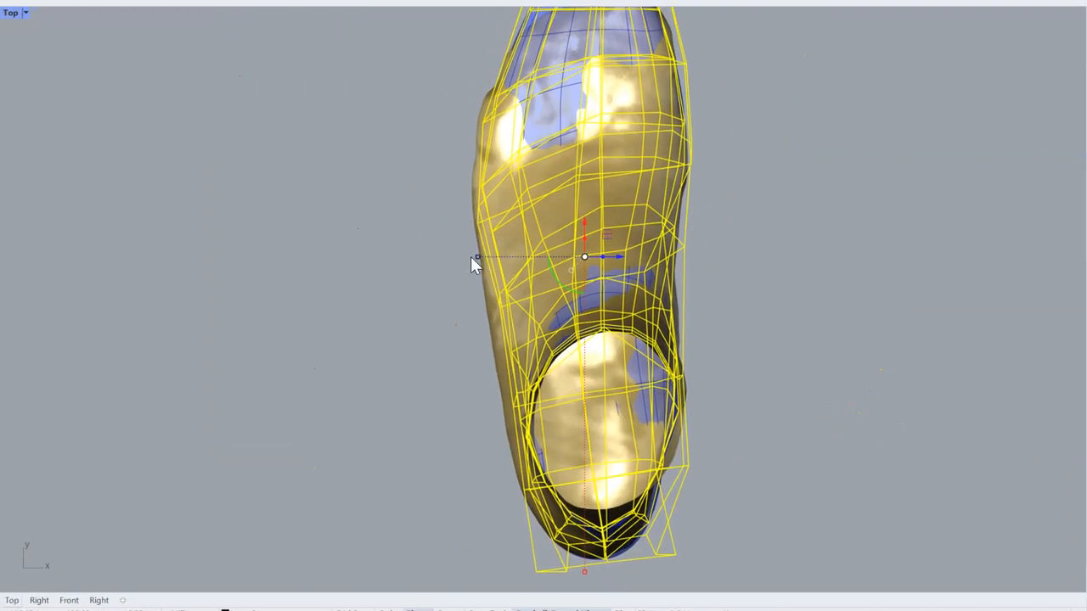
left_click_drag(475, 258, 470, 256)
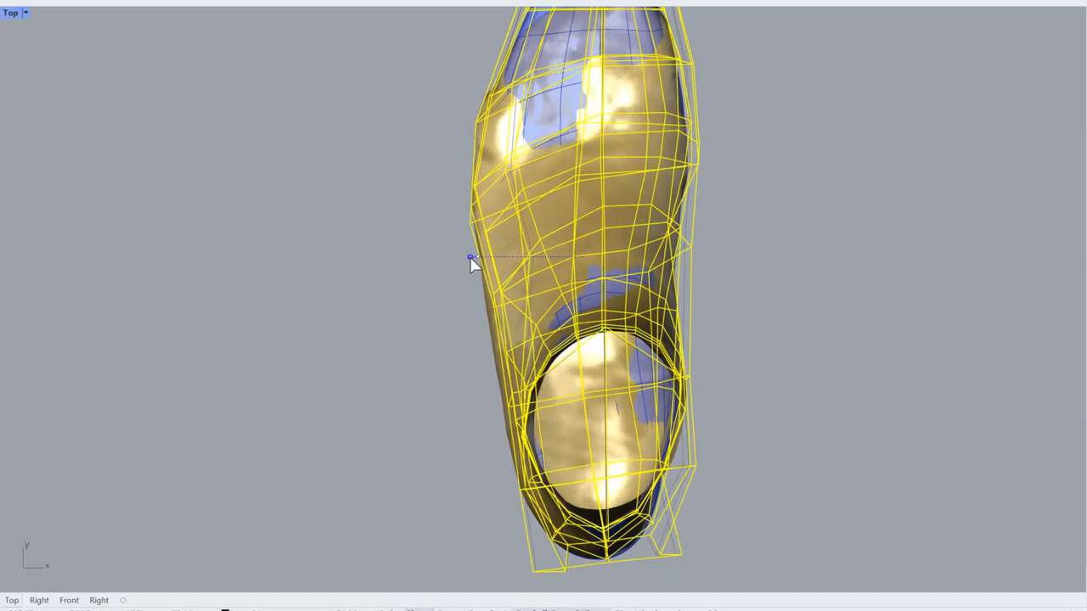
right_click_drag(815, 237, 765, 300)
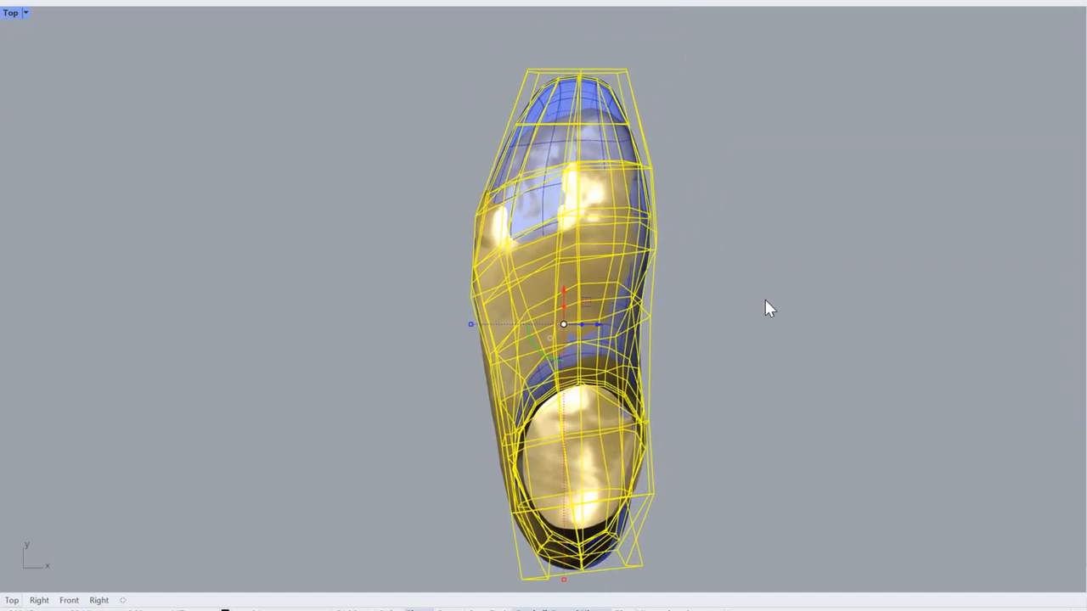
left_click(765, 300)
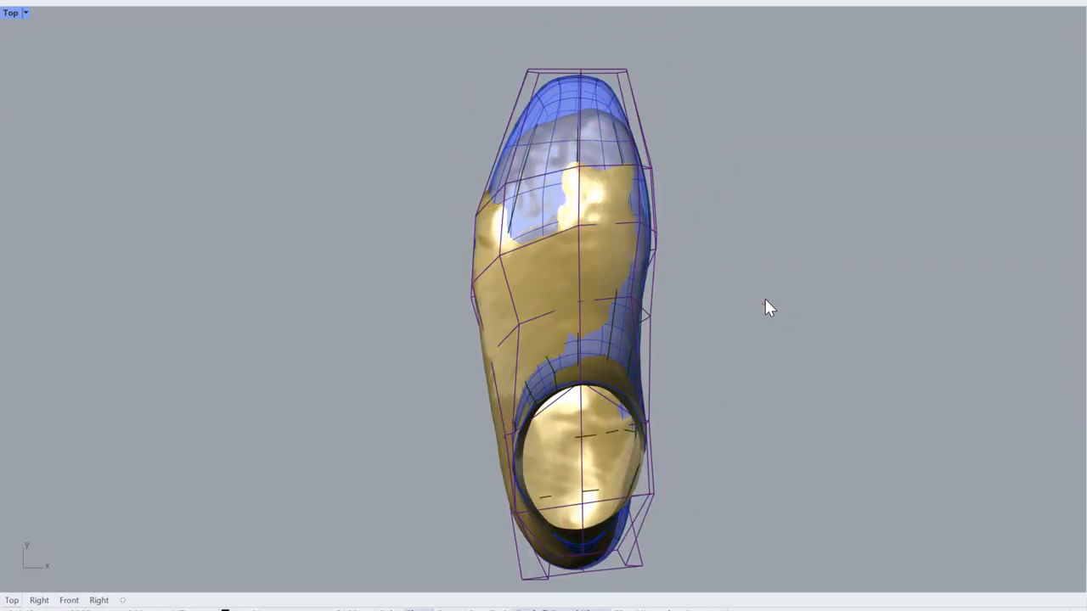
Set up cage editing on the last, with the surrounding control cage as the control object.
left_click(653, 498)
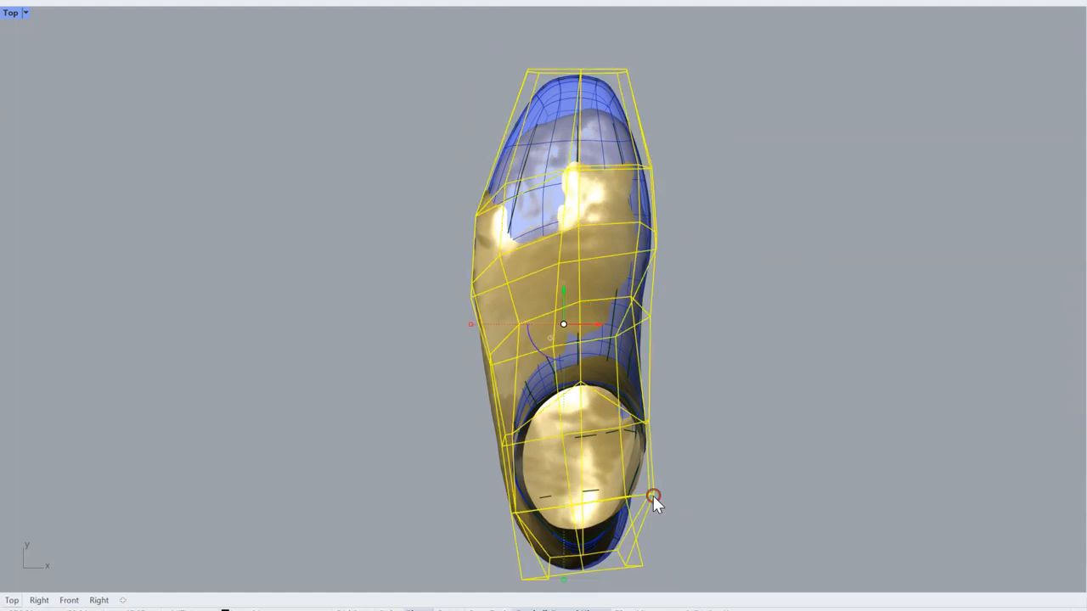
right_click_drag(837, 476, 722, 340, "ctrl+shift")
left_click(410, 234)
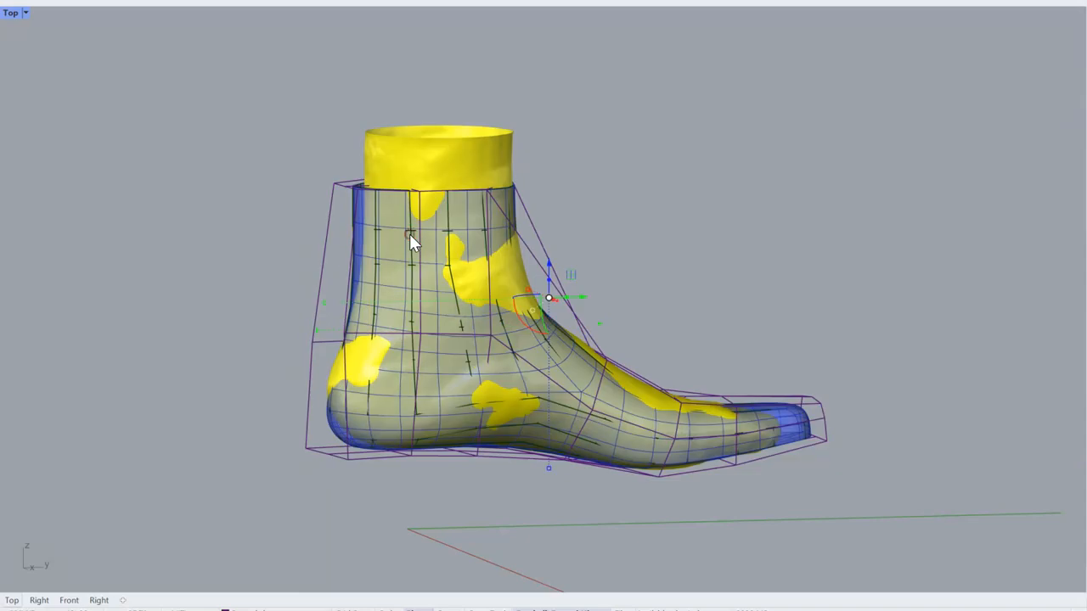
left_click(568, 148)
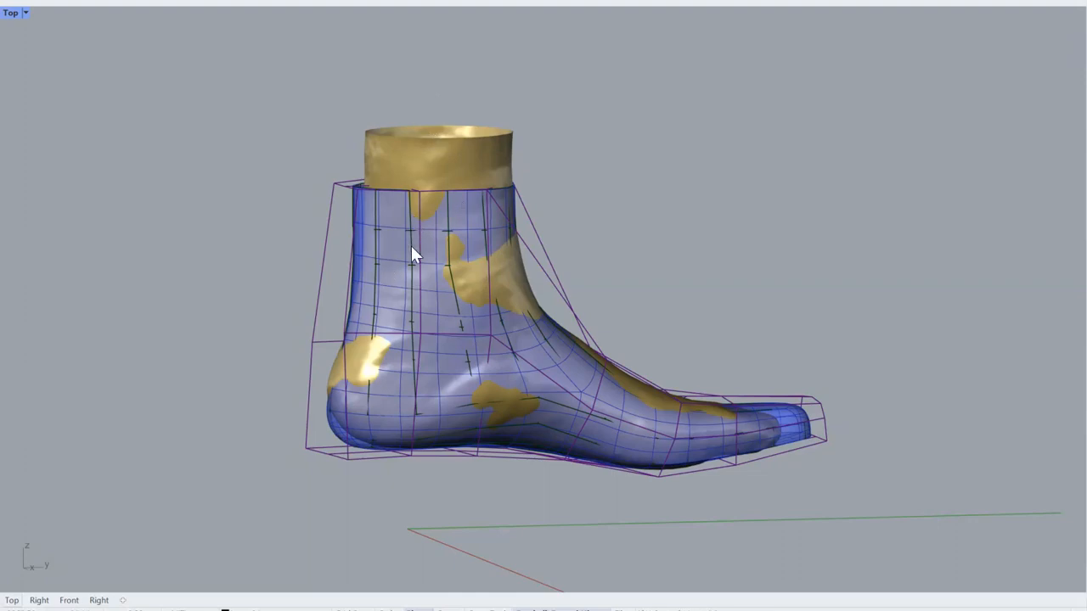
scroll(448, 230, "up", 3)
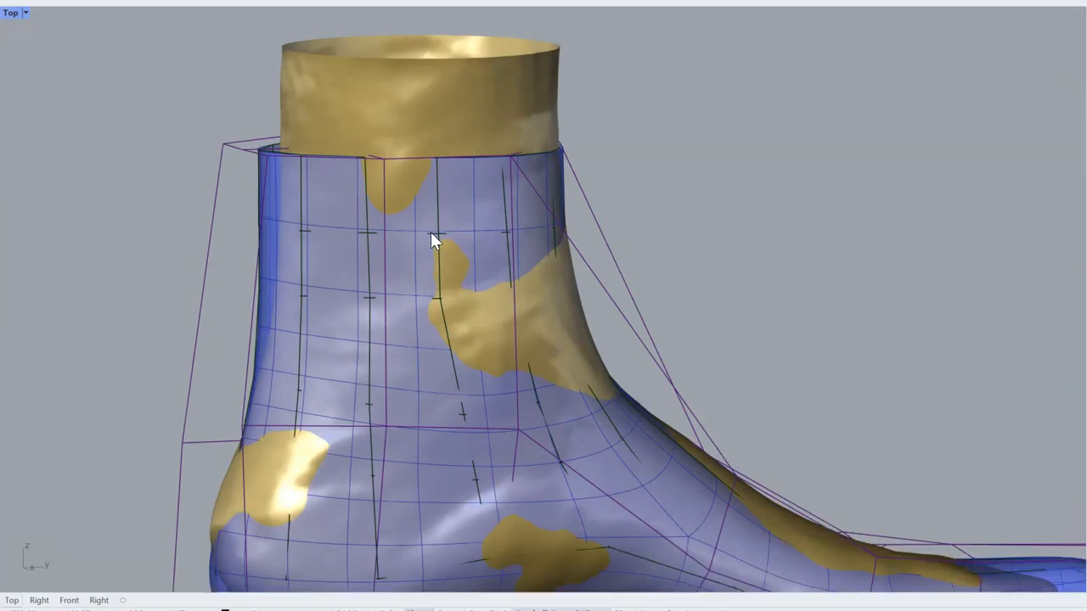
left_click(430, 233)
scroll(431, 233, "down", 5)
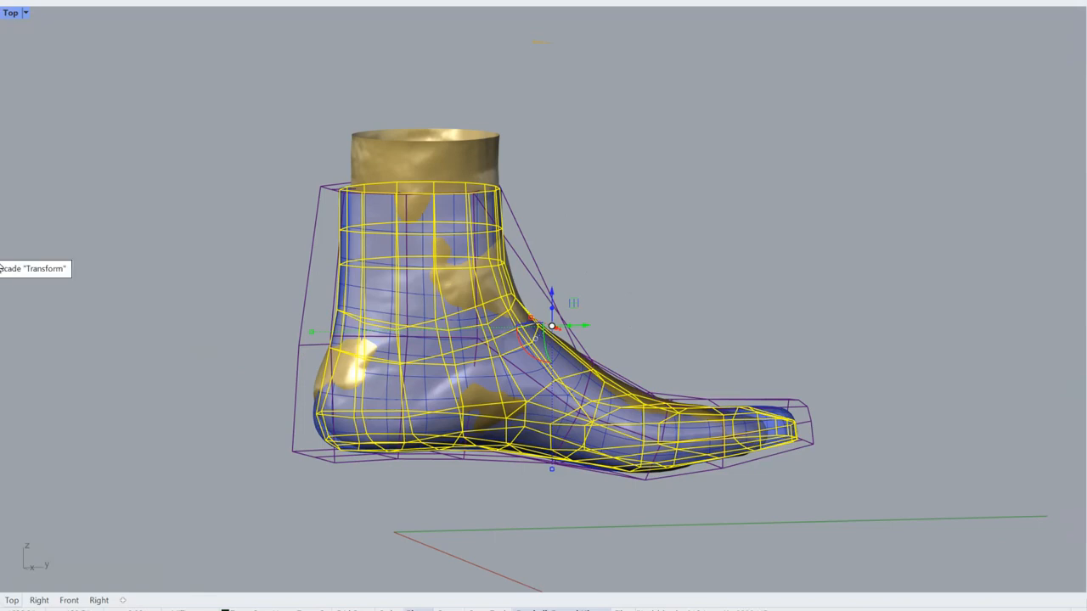
left_click(2, 268)
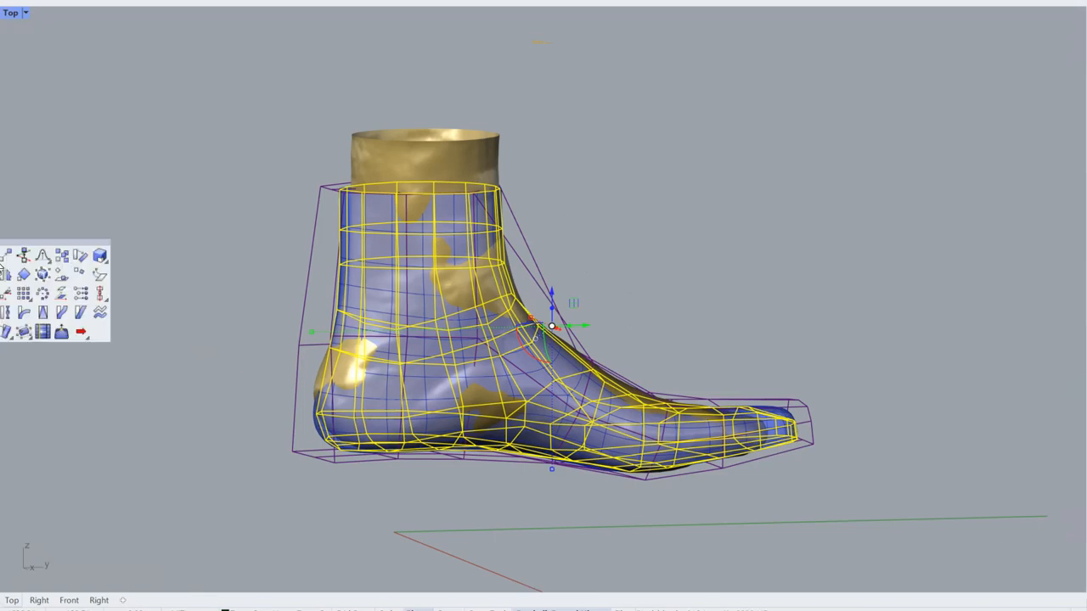
left_click(26, 334)
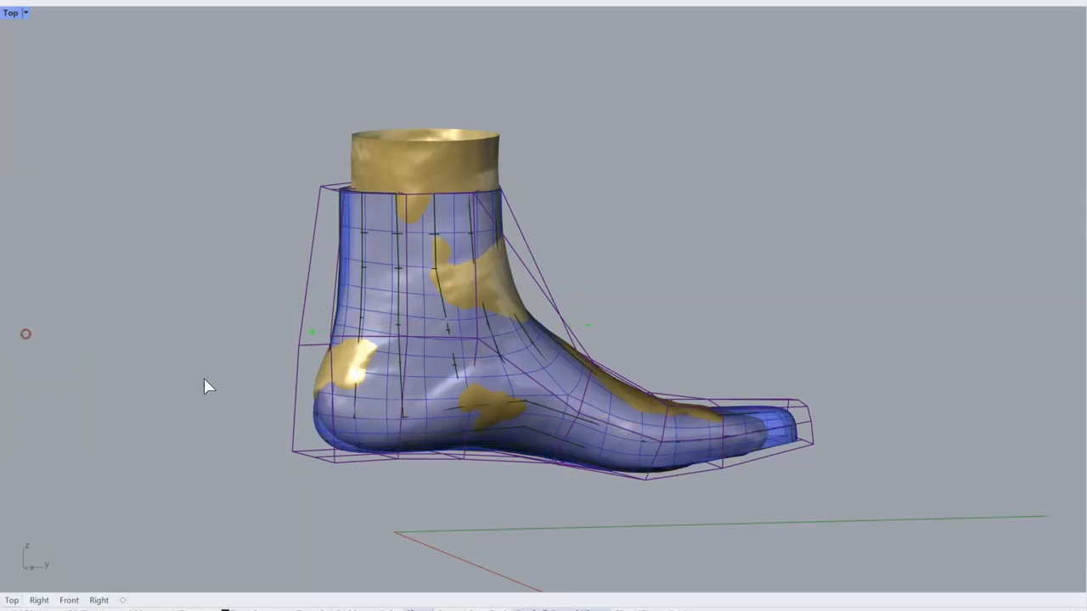
left_click(304, 274)
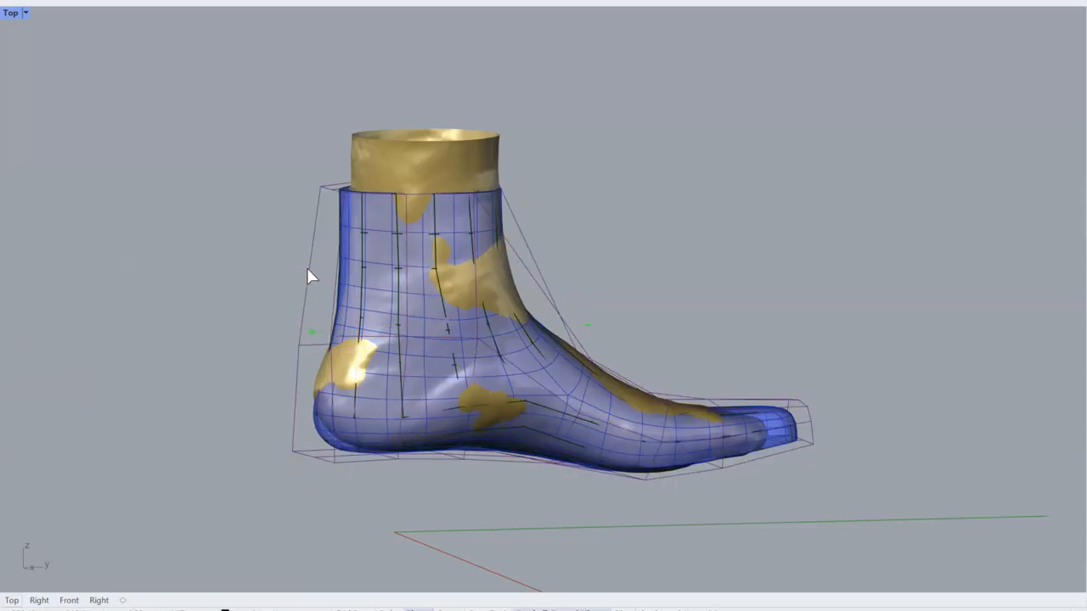
right_click(306, 269)
Move the cage's control points at the outer ball of the foot slightly outward over the scan.
right_click_drag(242, 236, 235, 322)
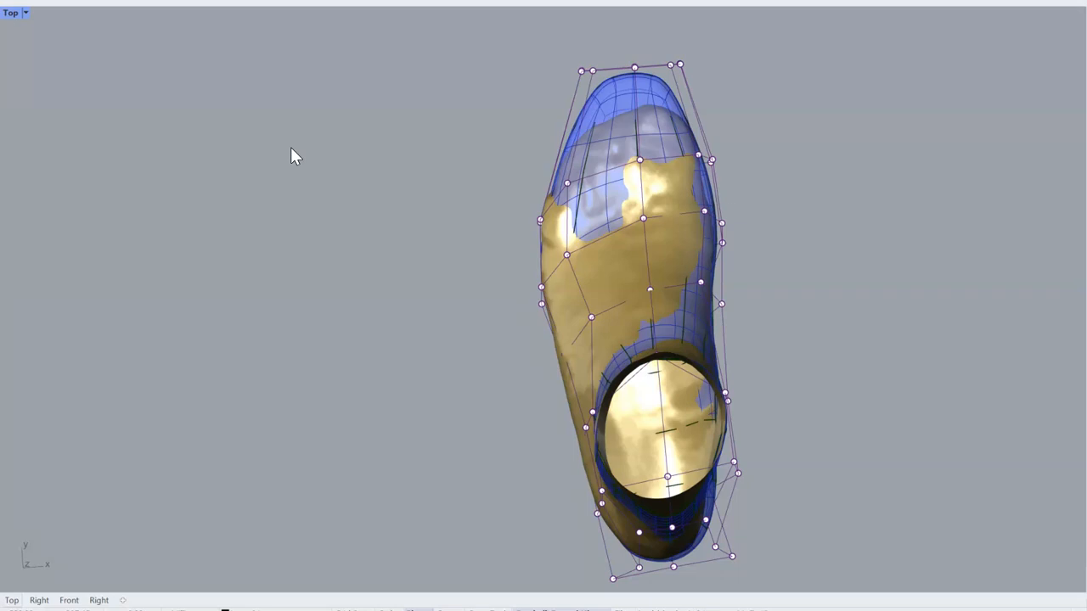
right_click_drag(560, 232, 491, 214)
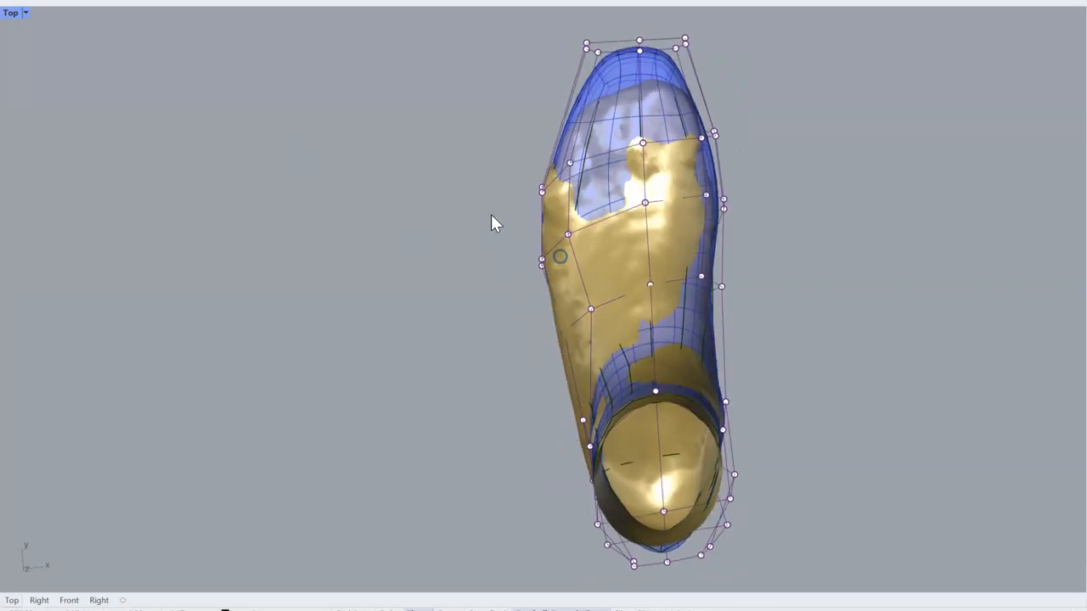
right_click_drag(556, 228, 500, 126)
left_click_drag(500, 127, 635, 283)
left_click_drag(602, 222, 596, 223)
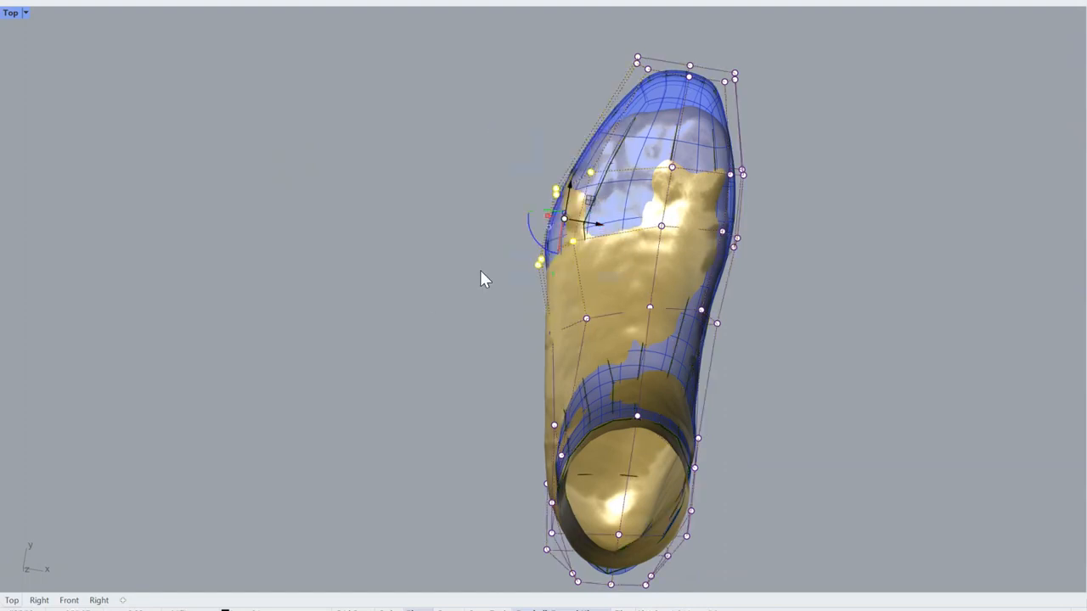
Move the outer midfoot cage points outward, and shift them toward the toes and upward to cover the scan's instep.
left_click(454, 291)
left_click_drag(466, 289, 602, 317)
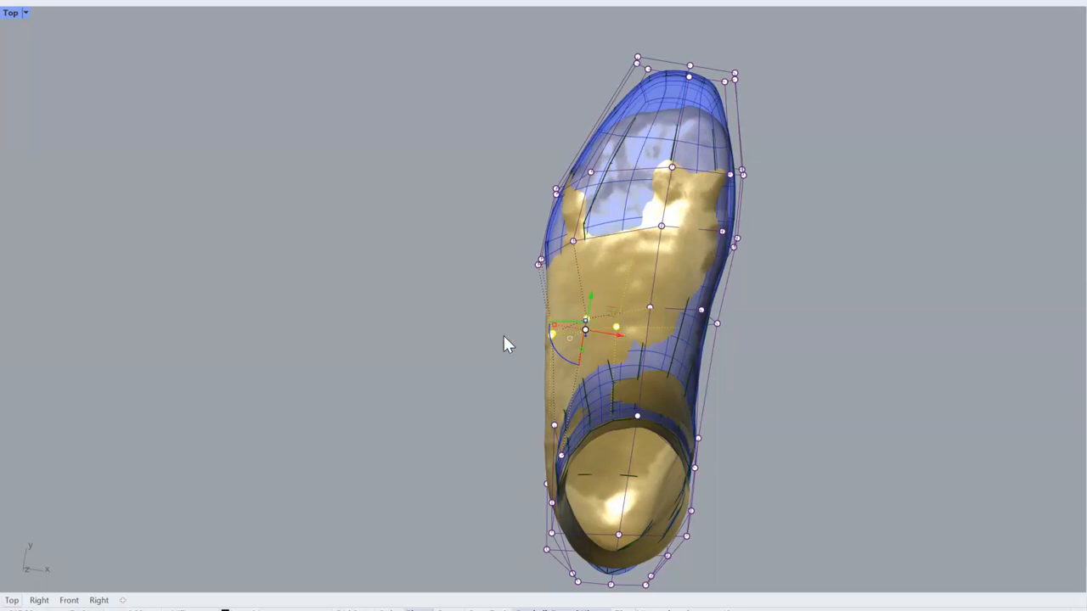
left_click(463, 295)
left_click_drag(463, 295, 598, 344)
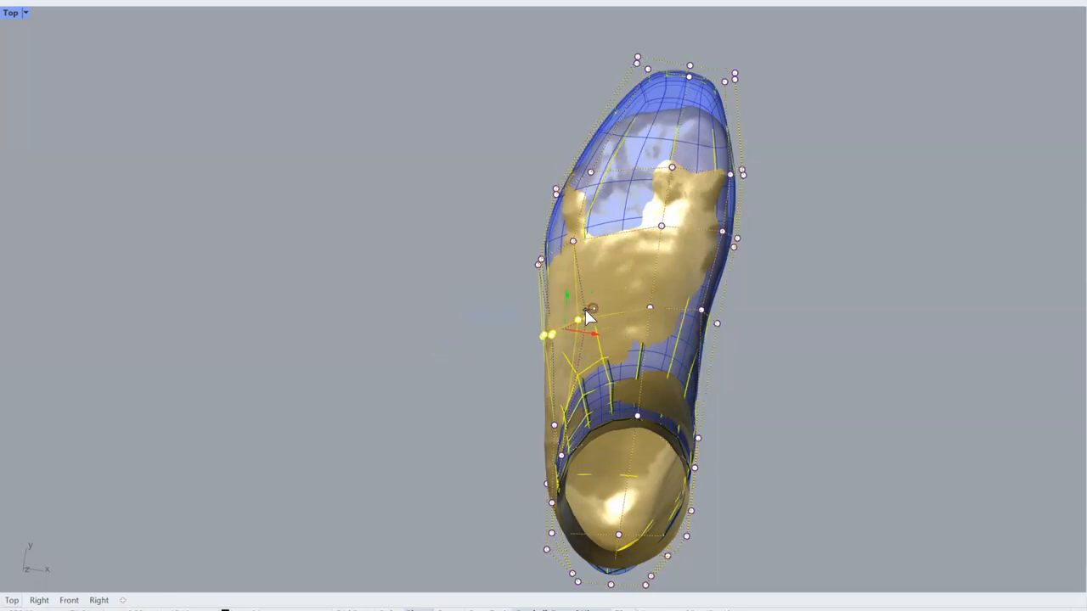
right_click_drag(459, 373, 531, 308)
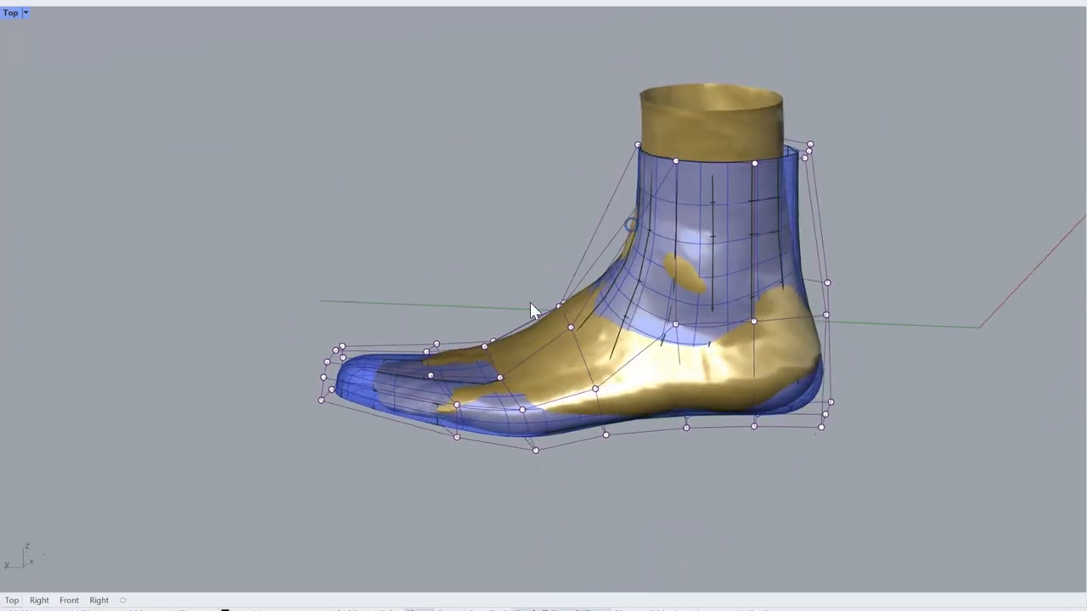
left_click_drag(546, 290, 533, 284)
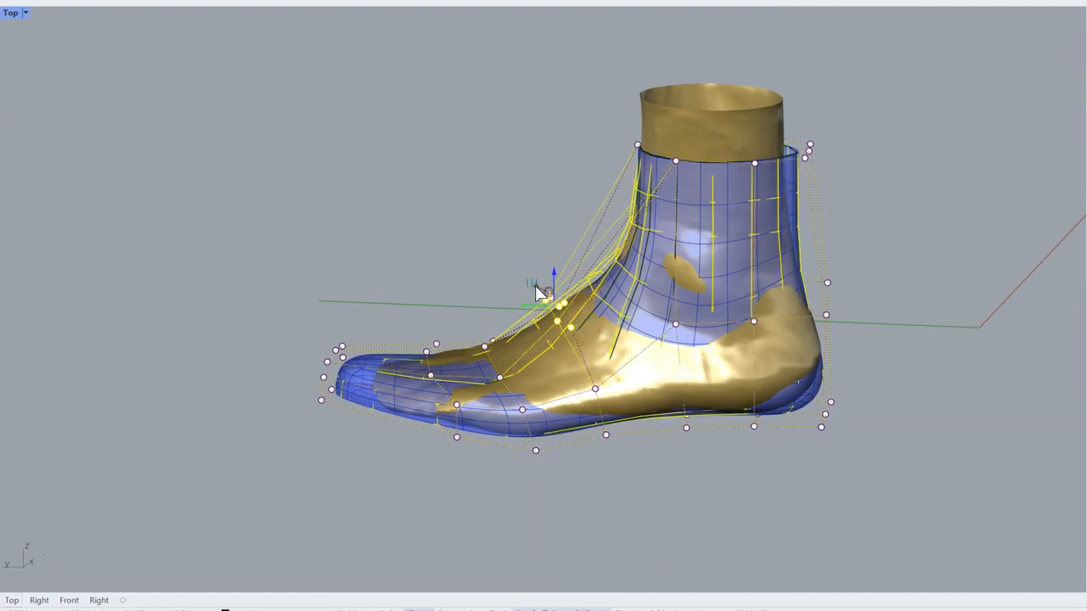
left_click(540, 218)
Shift the cage points at the back of the ankle opening slightly forward toward the scan.
right_click_drag(806, 257, 839, 192)
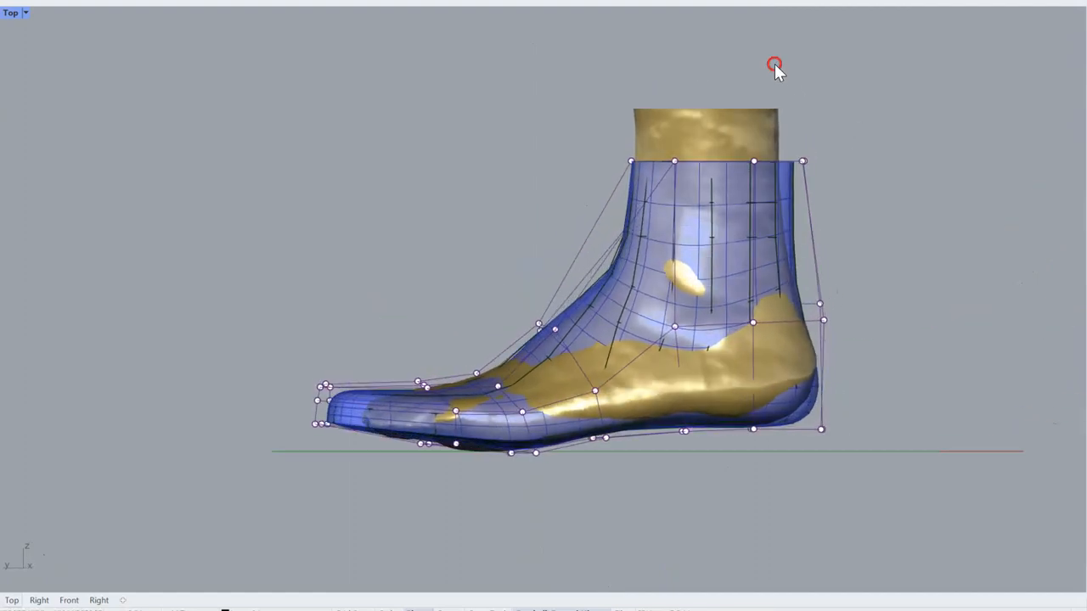
mouse_move(774, 64)
left_mouse_down()
mouse_move(881, 219)
mouse_move(777, 85)
left_mouse_up()
left_click_drag(718, 80, 834, 199)
left_click_drag(744, 168, 732, 163)
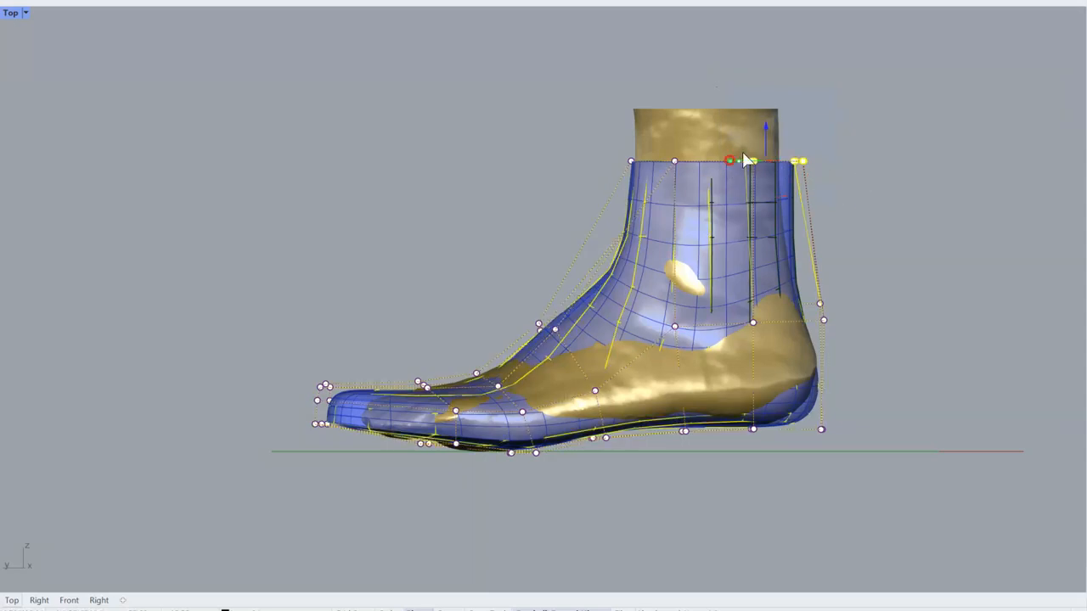
left_click(880, 119)
From below, move the inner rear corner point of the heel cage inward, and shift the heel's rear row of points slightly.
right_click_drag(632, 450, 1007, 288)
right_click_drag(767, 207, 833, 317, "shift")
right_click_drag(813, 254, 838, 258)
right_click_drag(664, 198, 690, 165, "ctrl")
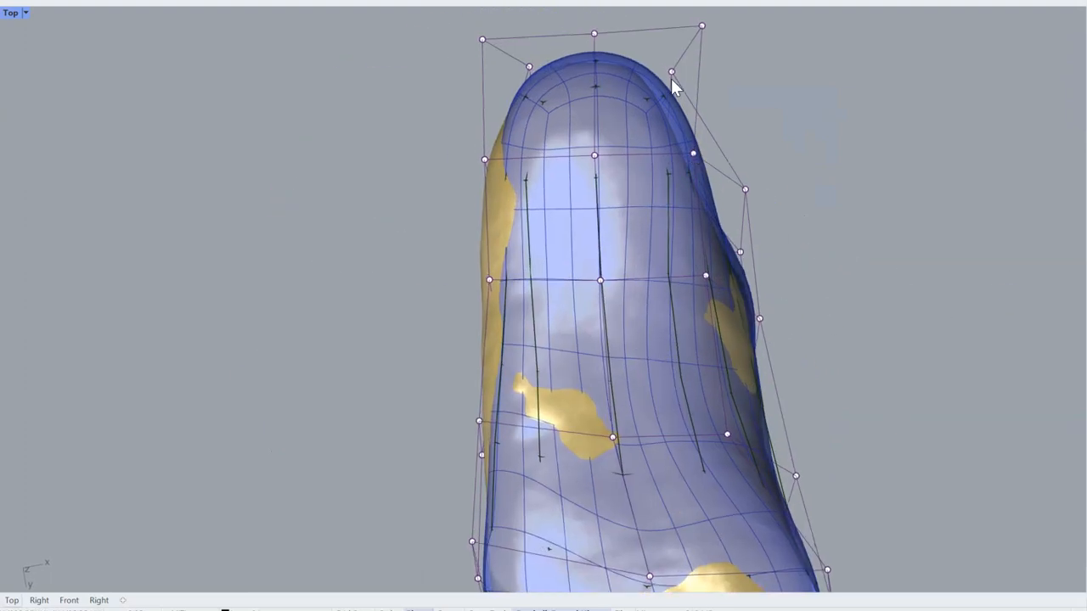
right_click_drag(736, 61, 735, 132, "shift")
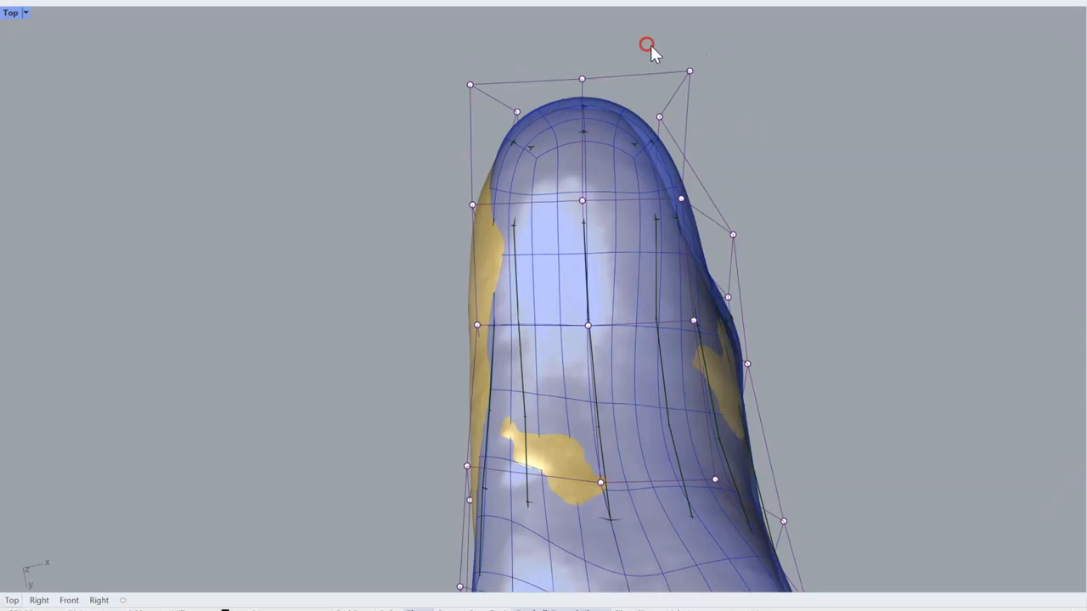
left_click_drag(648, 45, 714, 87)
left_click(777, 84)
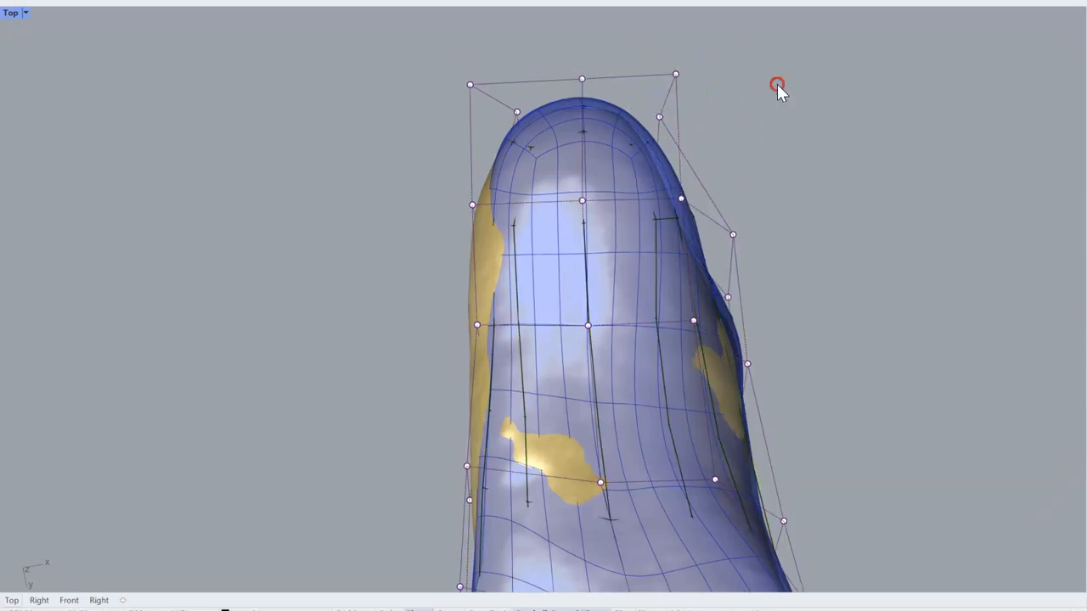
left_click_drag(425, 48, 719, 101)
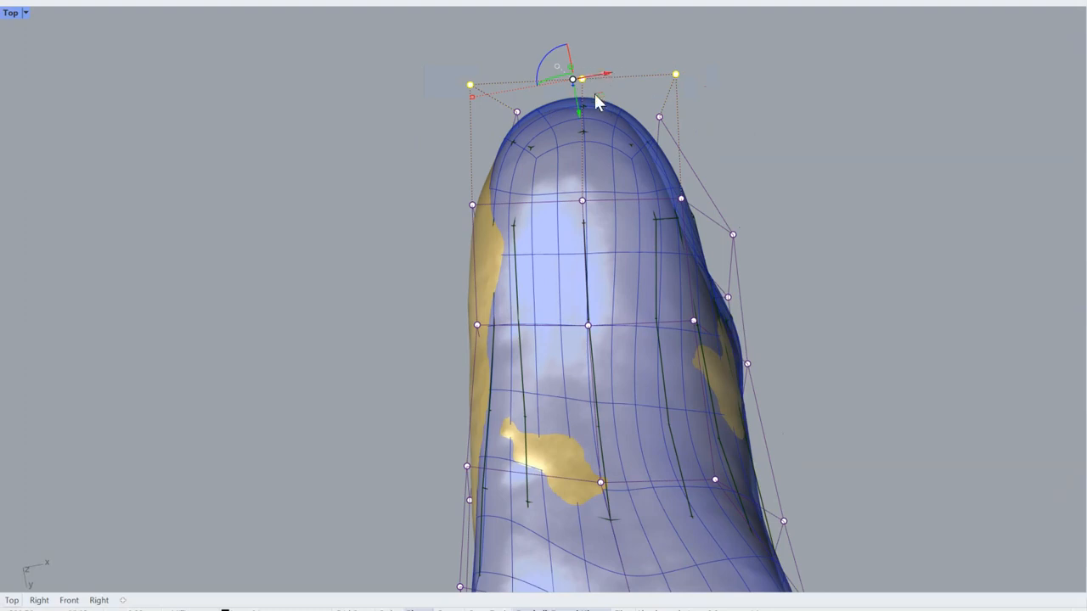
left_click_drag(594, 101, 596, 110)
left_click(827, 73)
Move the cage points on the heel's outer side outward over the scan, and the point on its inner side inward.
left_click(362, 163)
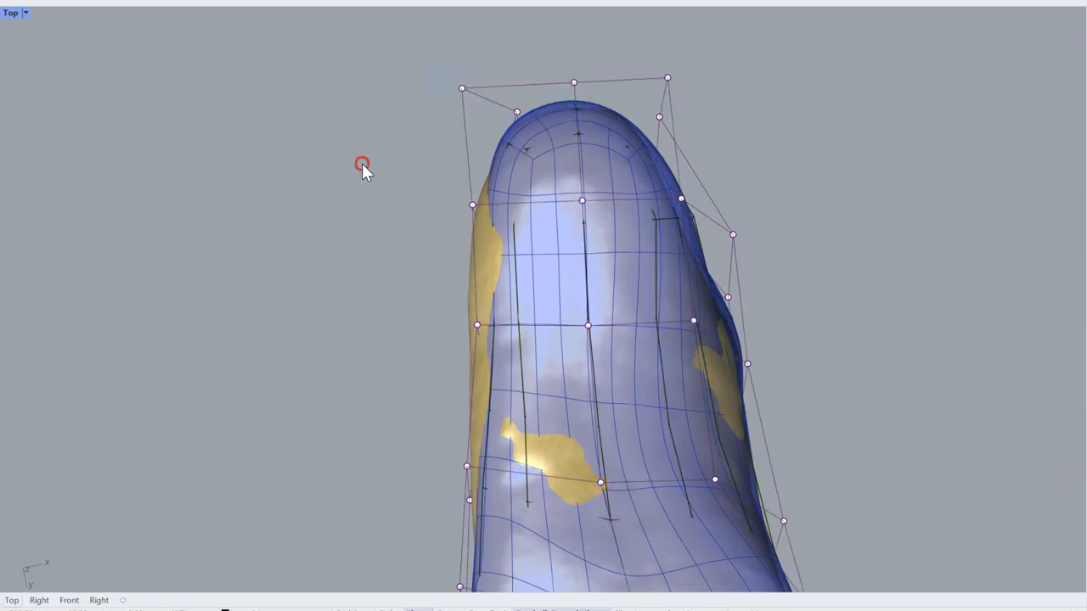
mouse_move(362, 164)
left_mouse_down()
mouse_move(505, 349)
mouse_move(491, 333)
left_mouse_up()
left_click(396, 362)
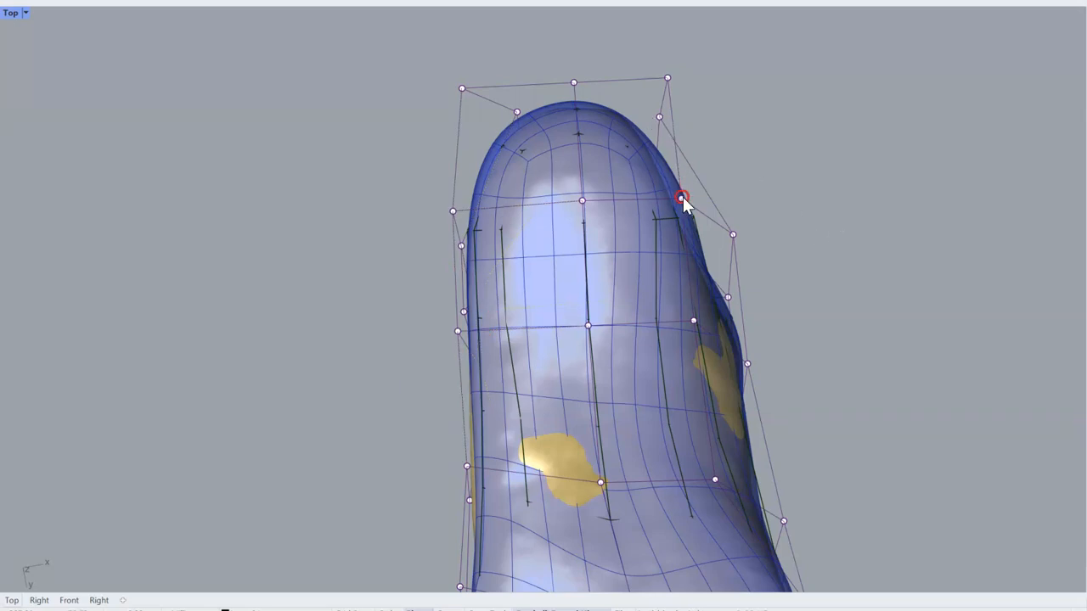
left_click_drag(705, 219, 687, 217)
left_click(794, 191)
left_click(667, 201)
left_click(830, 146)
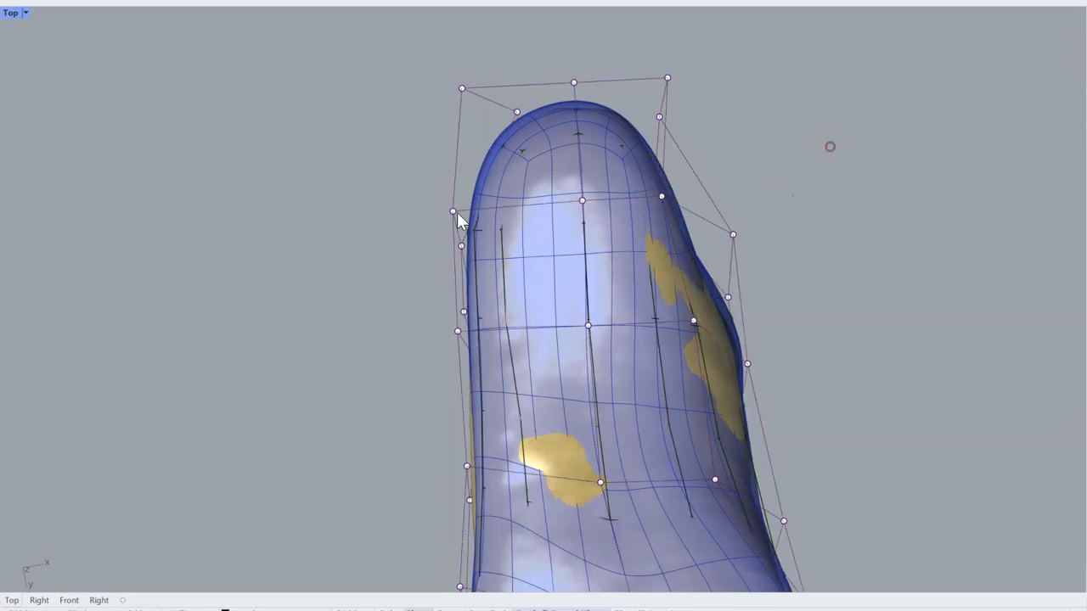
Shift the cage points at the lower back of the heel slightly toward the toes.
right_click_drag(752, 235, 745, 190)
scroll(713, 238, "up", 5)
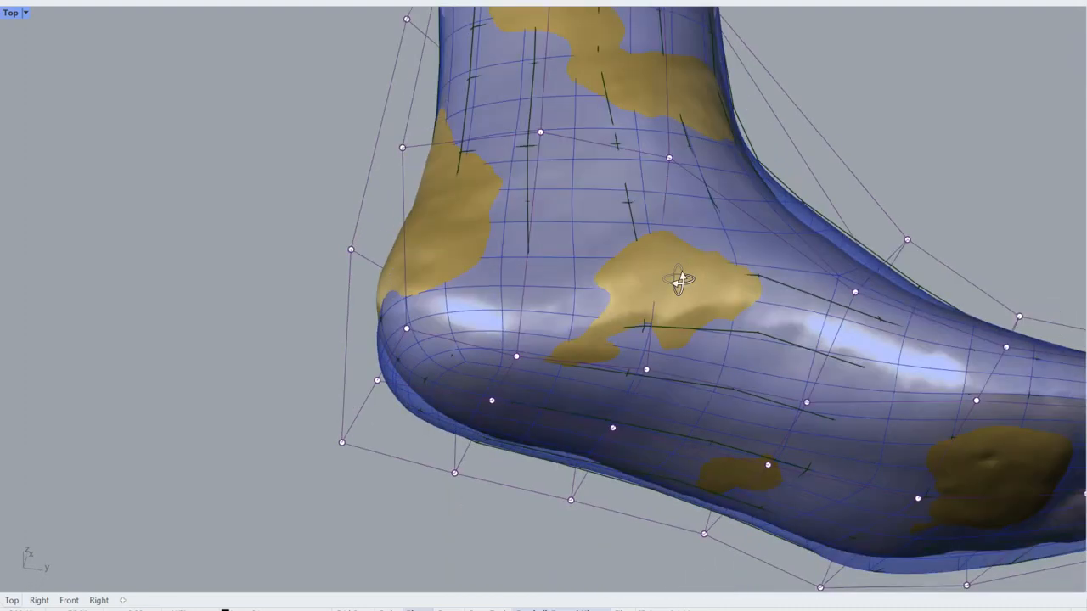
right_click_drag(679, 280, 652, 219, "shift")
scroll(604, 218, "down", 8)
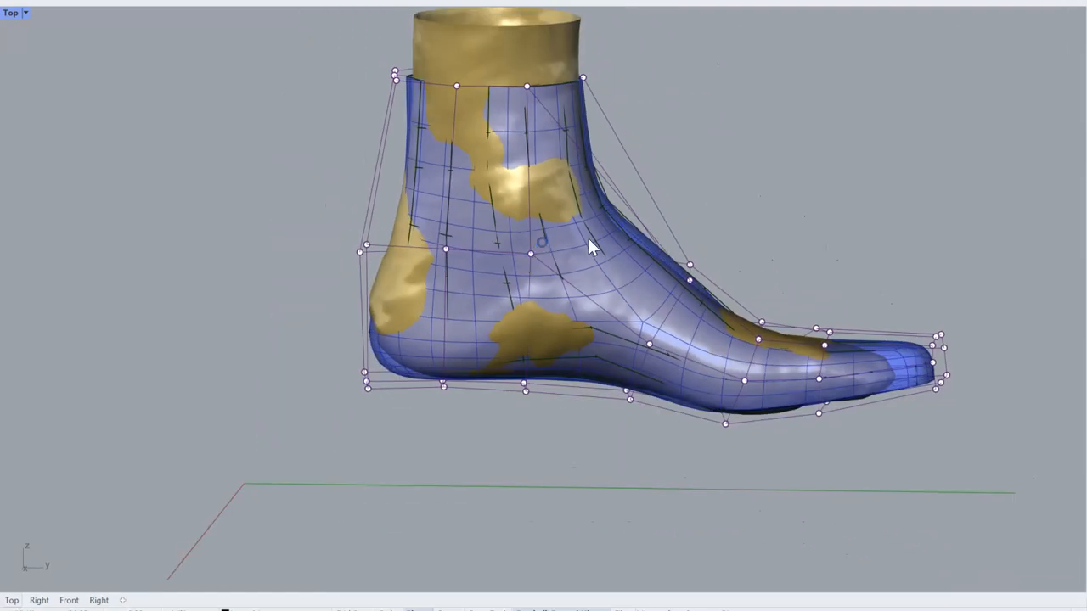
right_click_drag(508, 317, 499, 310)
left_click_drag(328, 435, 390, 388)
left_click(422, 449)
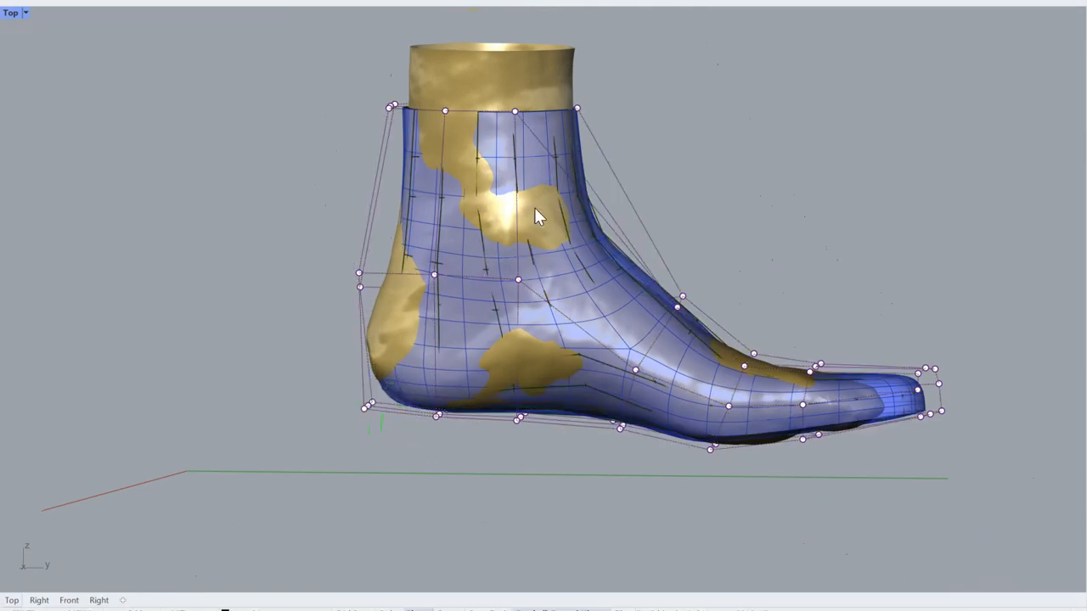
Raise the cage points over the top of the forefoot to bring the last above the exposed scan.
right_click_drag(838, 246, 568, 286)
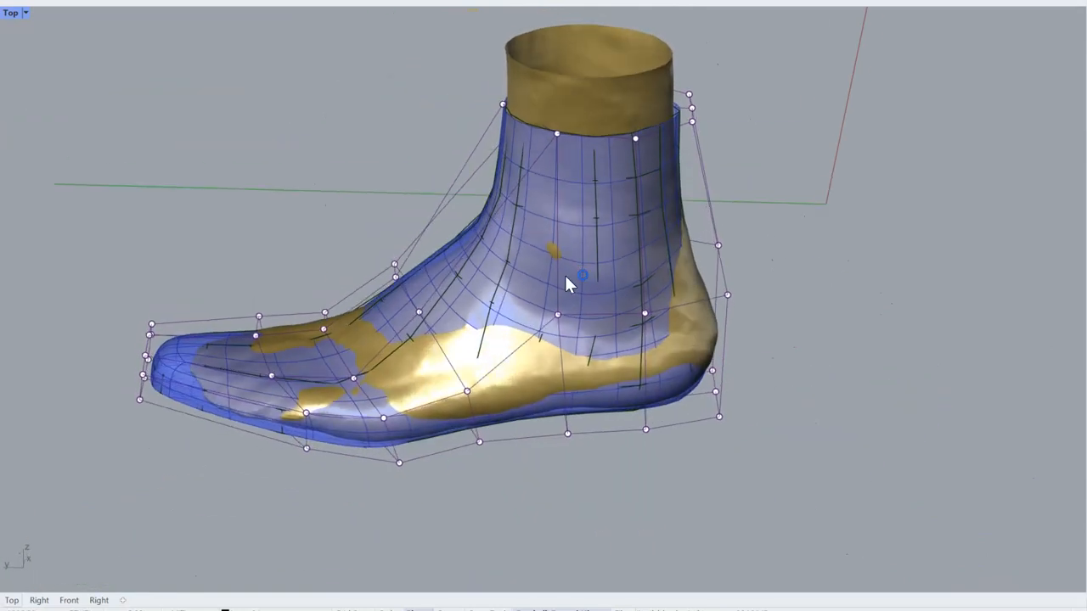
left_click_drag(290, 278, 363, 337)
left_click_drag(302, 301, 298, 292)
left_click(335, 244)
right_click_drag(342, 235, 479, 176)
left_click_drag(469, 310, 436, 310)
left_click(530, 142)
Extend the last's toe by moving all the cage points at the toe end slightly forward.
right_click_drag(530, 149, 484, 207)
right_click_drag(517, 161, 510, 170)
scroll(510, 134, "up", 3)
right_click_drag(523, 119, 534, 172, "shift")
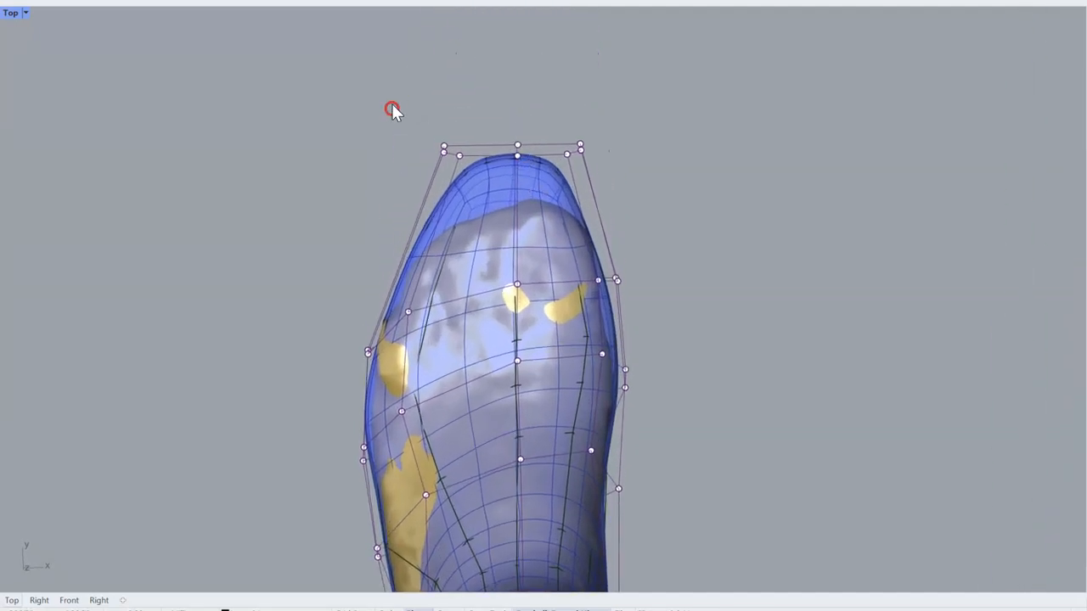
left_click_drag(390, 107, 650, 182)
left_click_drag(514, 118, 513, 102)
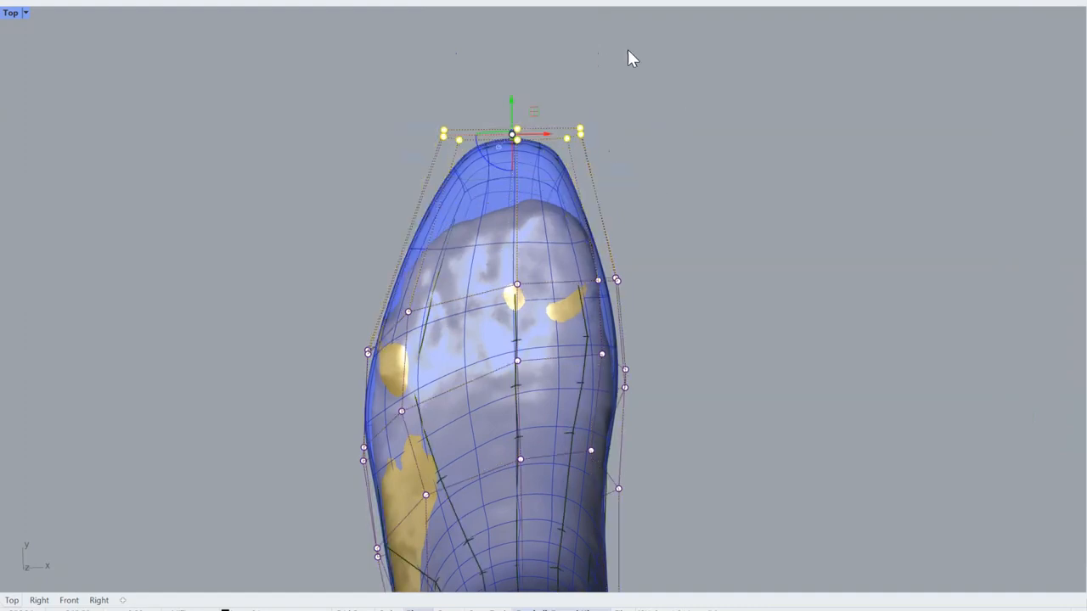
Widen the last's toe end by moving the cage points at both of its corners outward.
left_click(632, 55)
left_click_drag(419, 84, 610, 153)
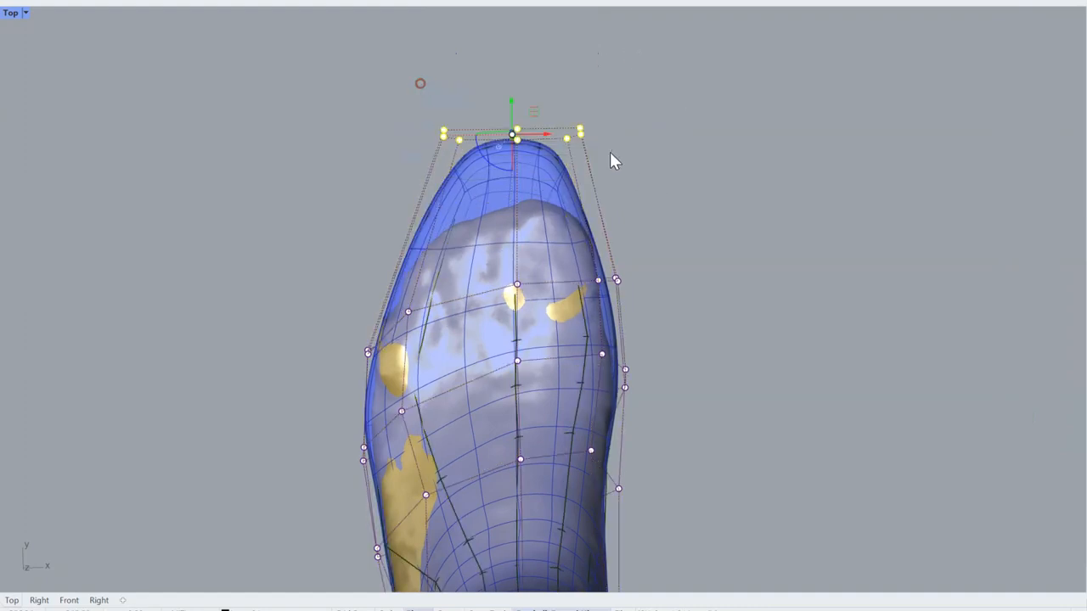
left_click(348, 185)
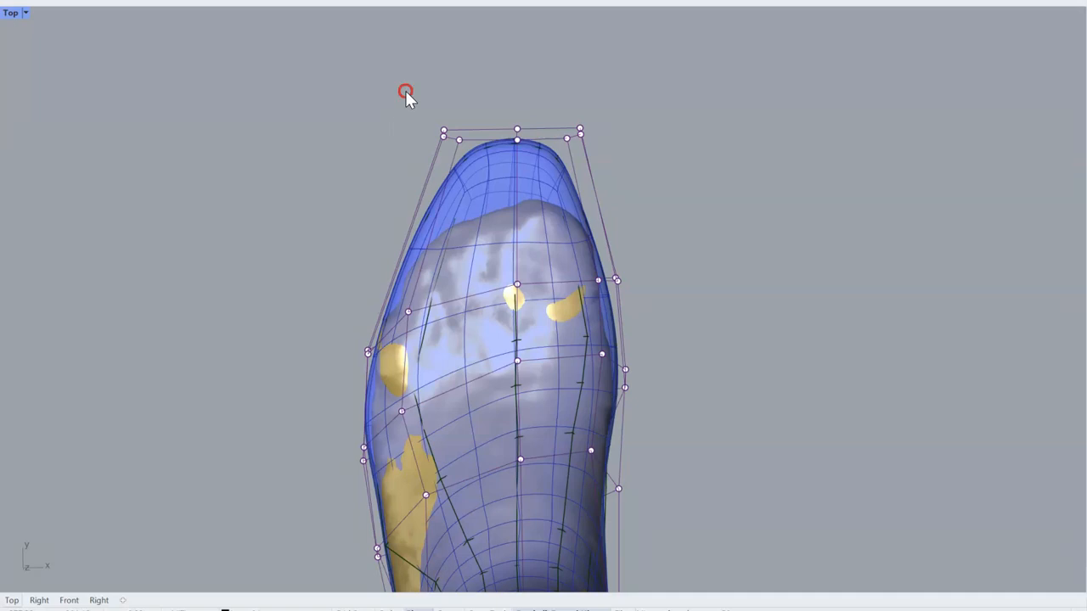
left_click_drag(405, 90, 478, 174)
left_click_drag(480, 134, 467, 135)
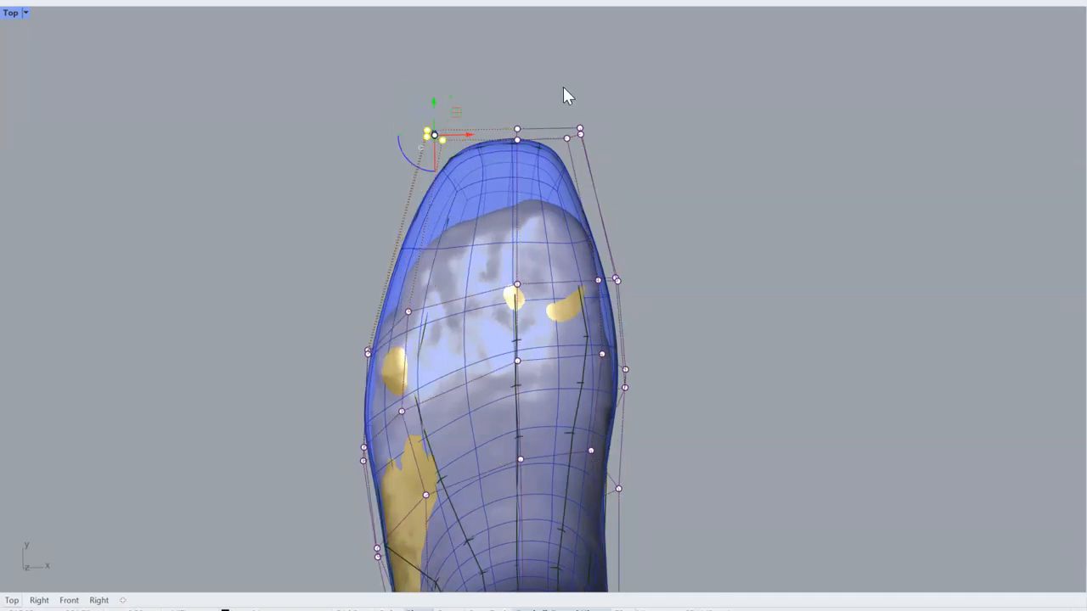
left_click(551, 90)
left_click_drag(552, 88, 619, 130)
left_click(688, 114)
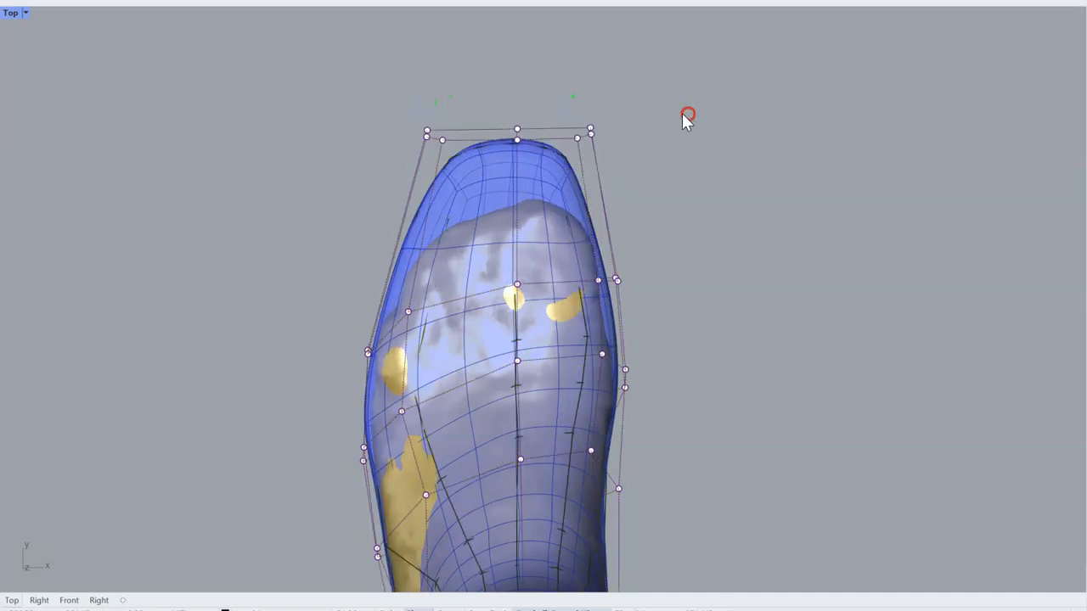
Shift the cage points on the outer side of the forefoot slightly outward.
left_click_drag(296, 283, 387, 391)
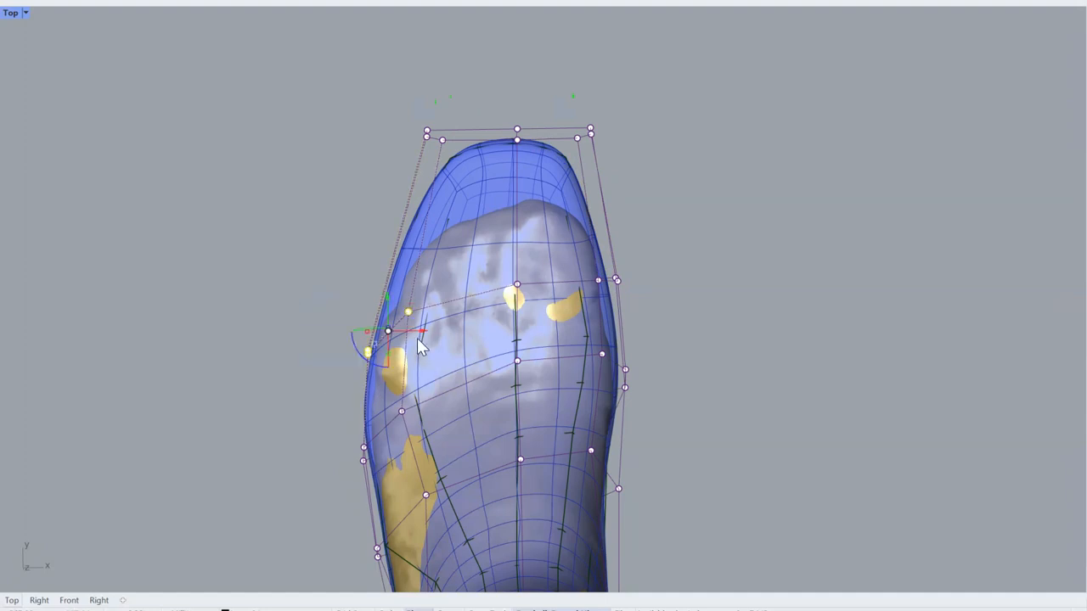
left_click_drag(423, 332, 414, 340)
left_click(326, 371)
Lower the cage points under the inner side of the ball over the exposed scan, and raise those under the outer side.
right_click_drag(332, 372, 684, 109)
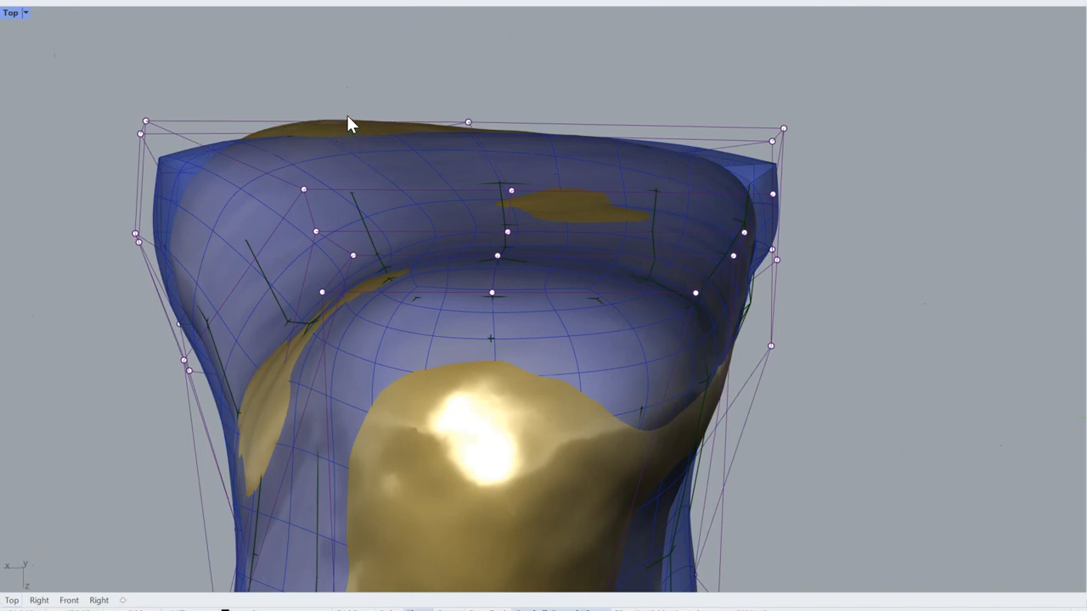
mouse_move(121, 102)
left_mouse_down()
mouse_move(170, 140)
mouse_move(119, 136)
left_mouse_up()
left_click(283, 73)
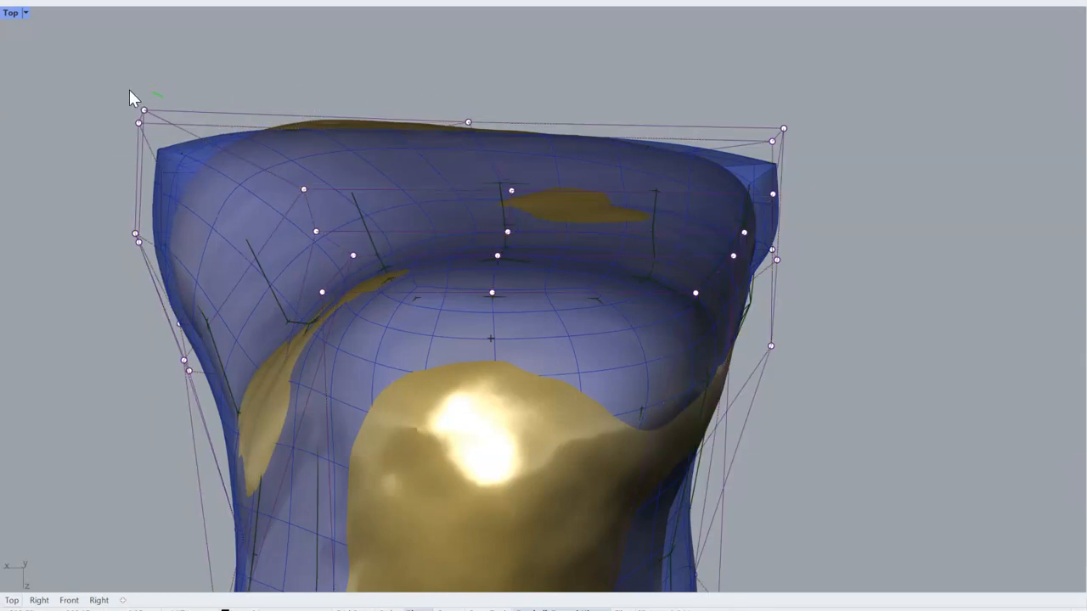
left_click_drag(88, 82, 114, 138)
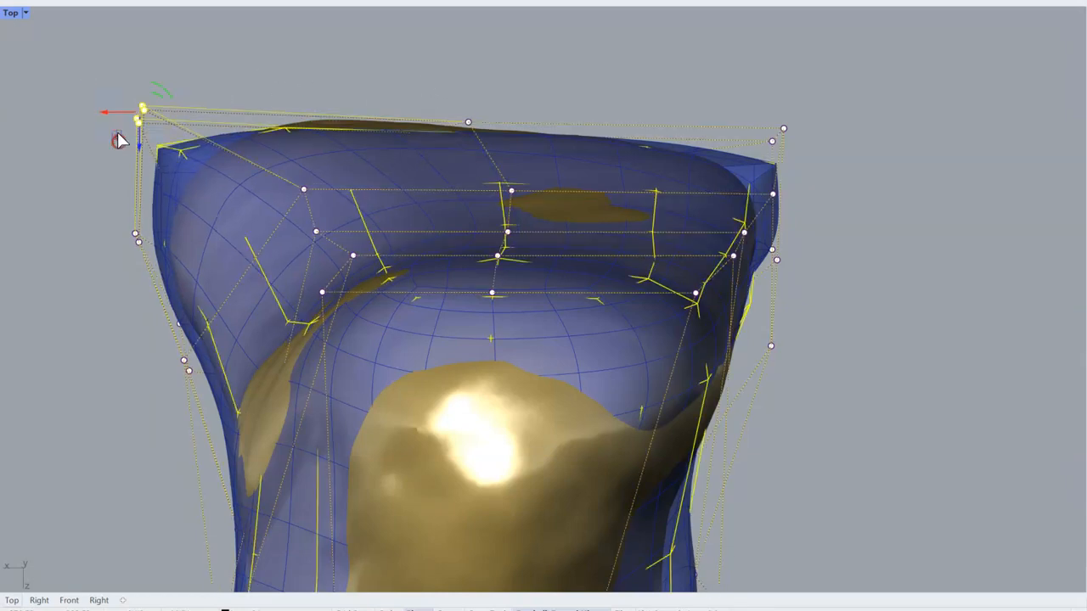
left_click(362, 53)
left_click_drag(759, 93, 806, 175)
left_click(890, 133)
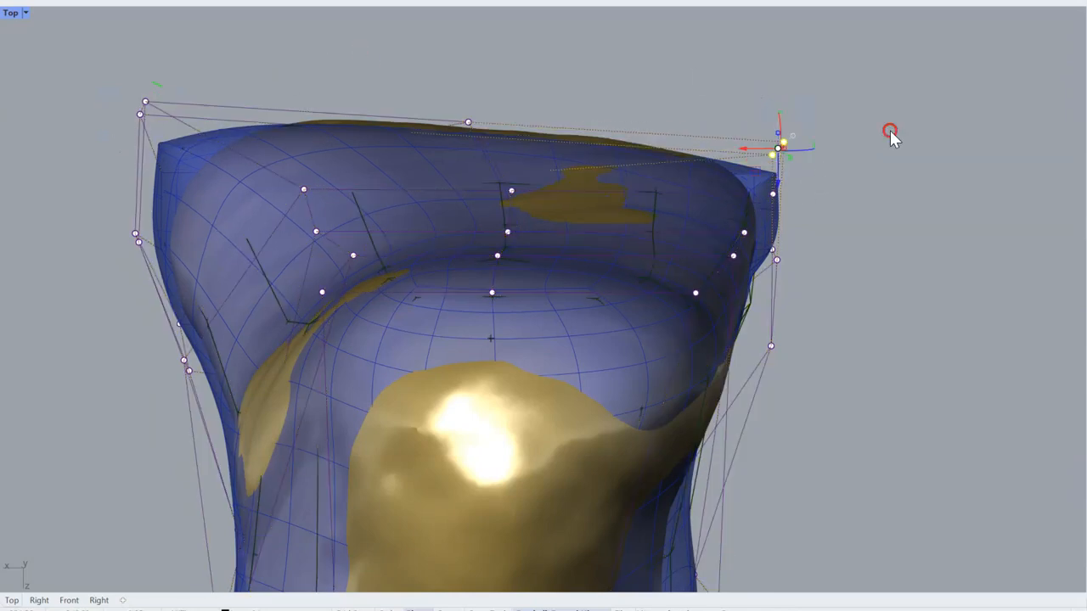
Lower the cage points beneath the toes and all those at the toe tip slightly in the Right view.
scroll(702, 121, "up", 5)
scroll(688, 165, "down", 5)
right_click_drag(670, 213, 476, 399, "ctrl+shift")
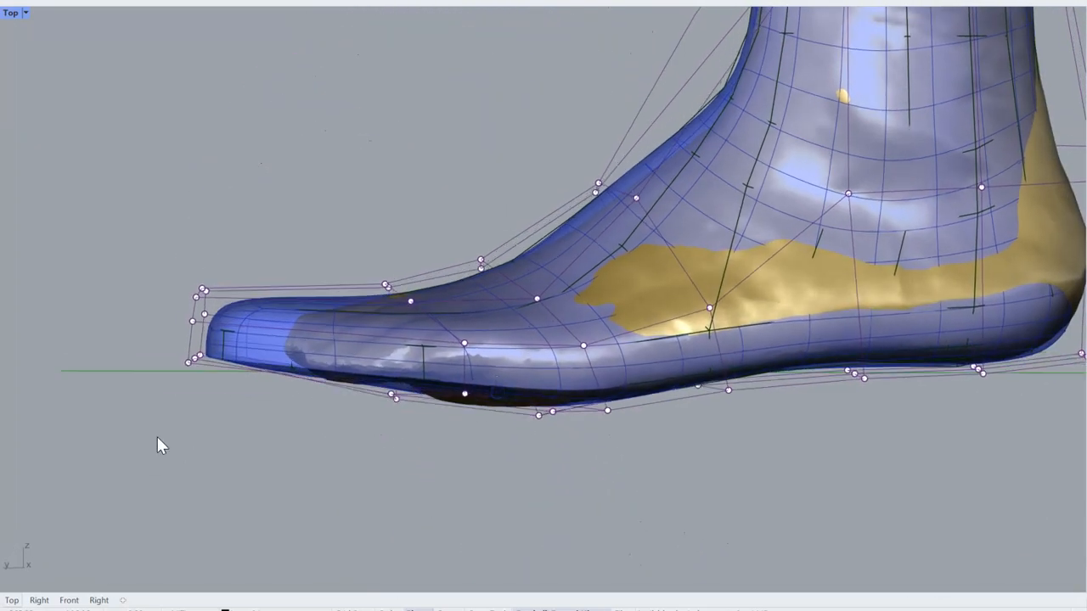
left_click(292, 1)
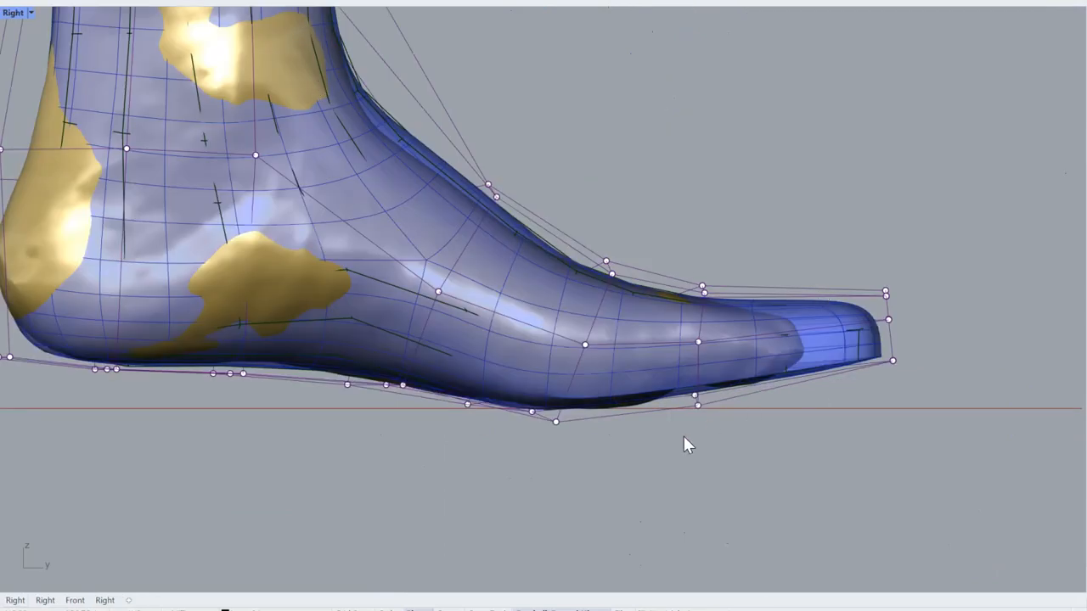
left_click_drag(655, 471, 810, 374)
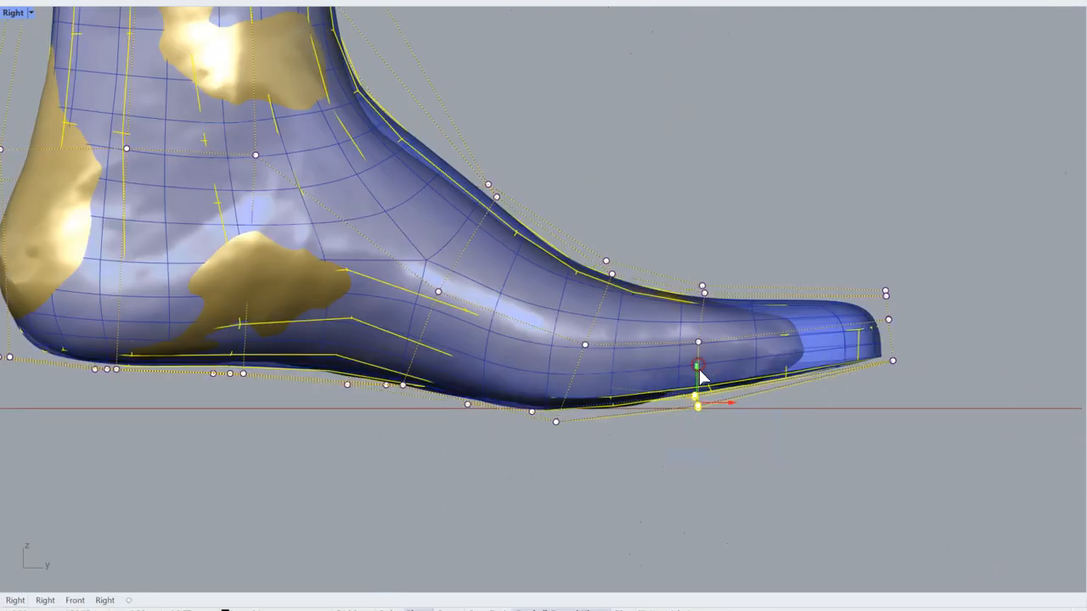
left_click_drag(779, 471, 898, 297)
left_click(1006, 255)
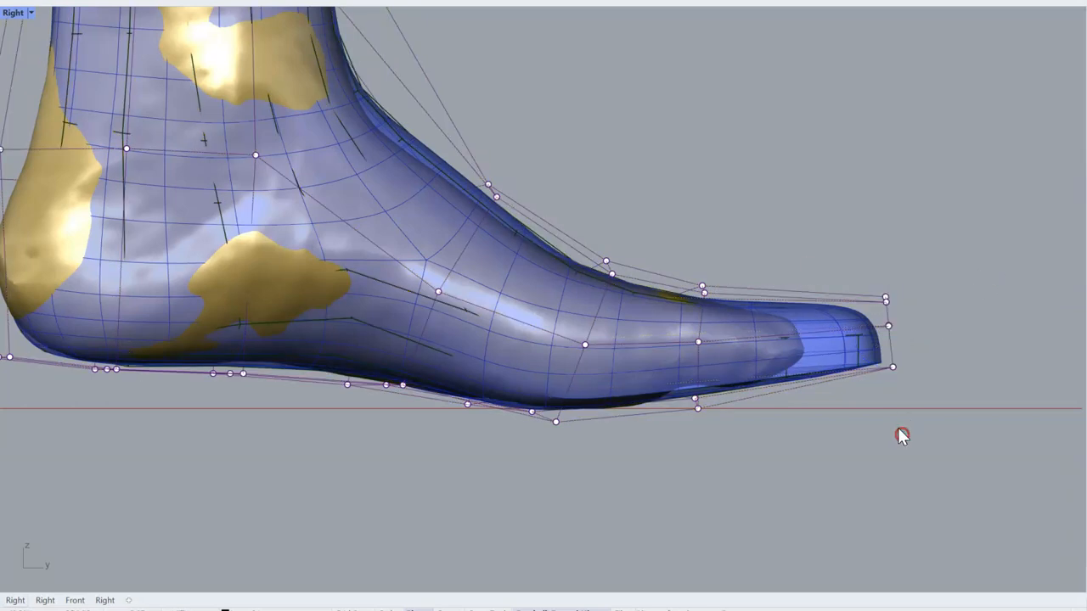
Move the cage points above the instep slightly back toward the ankle.
scroll(469, 217, "down", 3)
left_click_drag(454, 114, 496, 203)
left_click(541, 138)
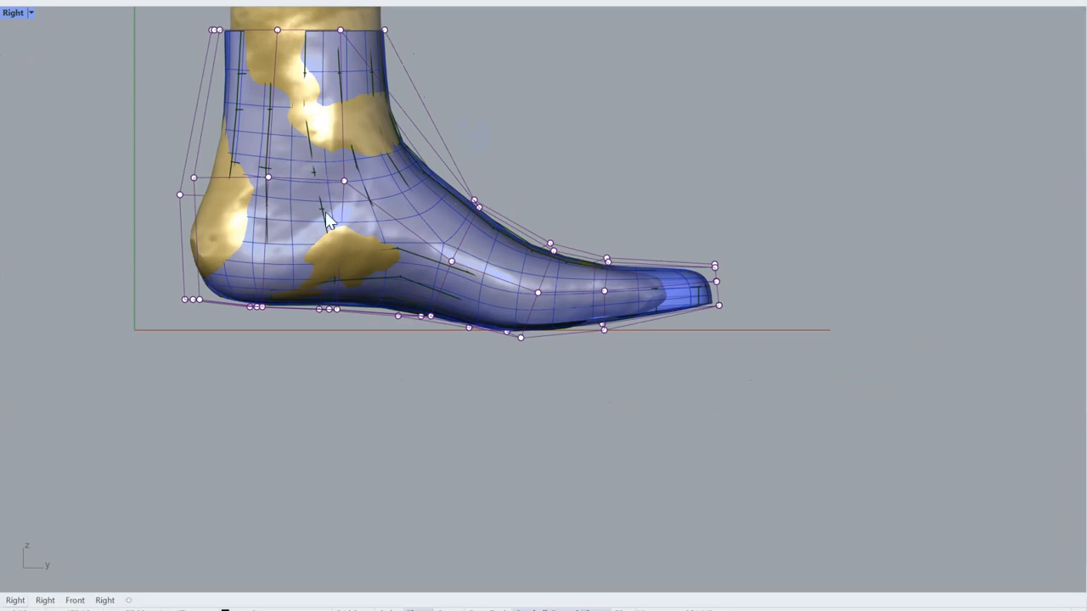
Examine the fitted last and its mirrored counterpart against their scans from several directions.
scroll(304, 207, "down", 2)
right_click_drag(306, 210, 449, 320, "ctrl+shift")
scroll(449, 299, "down", 1)
right_click_drag(608, 332, 475, 196)
scroll(475, 196, "down", 3)
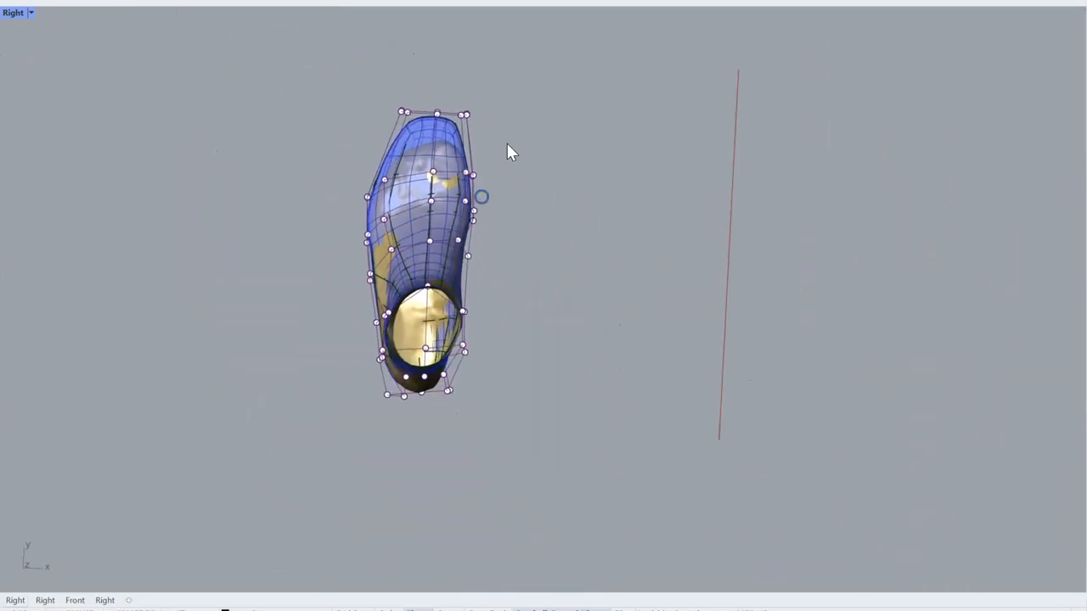
left_click(665, 2)
right_click_drag(738, 204, 401, 198)
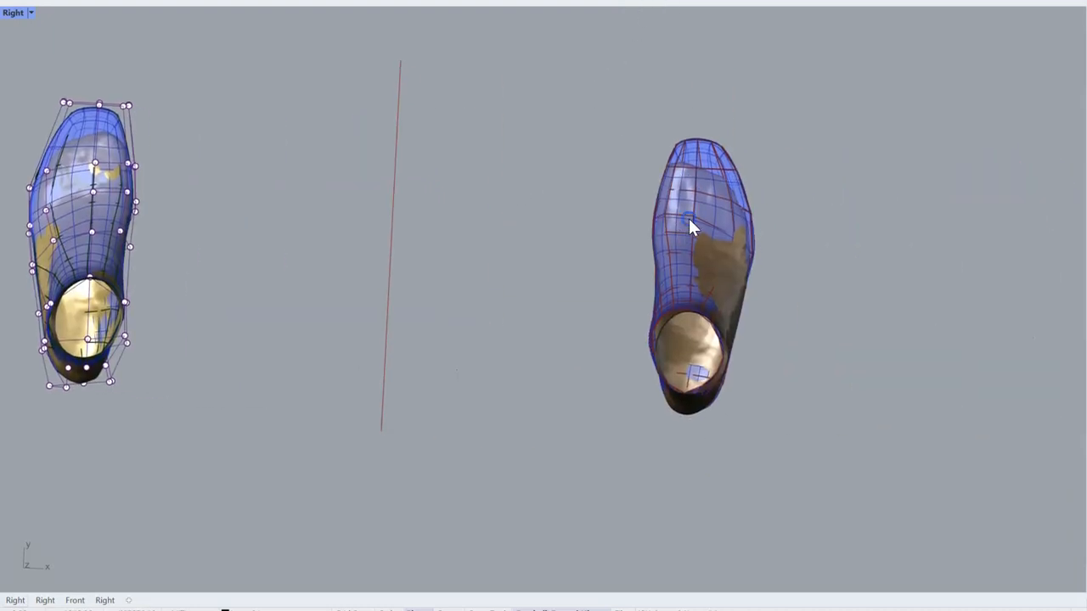
scroll(696, 212, "up", 8)
mouse_move(698, 217)
right_mouse_down("ctrl+shift")
mouse_move(702, 187)
mouse_move(643, 124)
mouse_move(713, 99)
mouse_move(720, 158)
mouse_move(657, 167)
mouse_move(713, 107)
mouse_move(620, 175)
mouse_move(679, 150)
mouse_move(755, 153)
mouse_move(741, 141)
mouse_move(756, 181)
mouse_move(781, 155)
mouse_move(774, 172)
right_mouse_up("ctrl+shift")
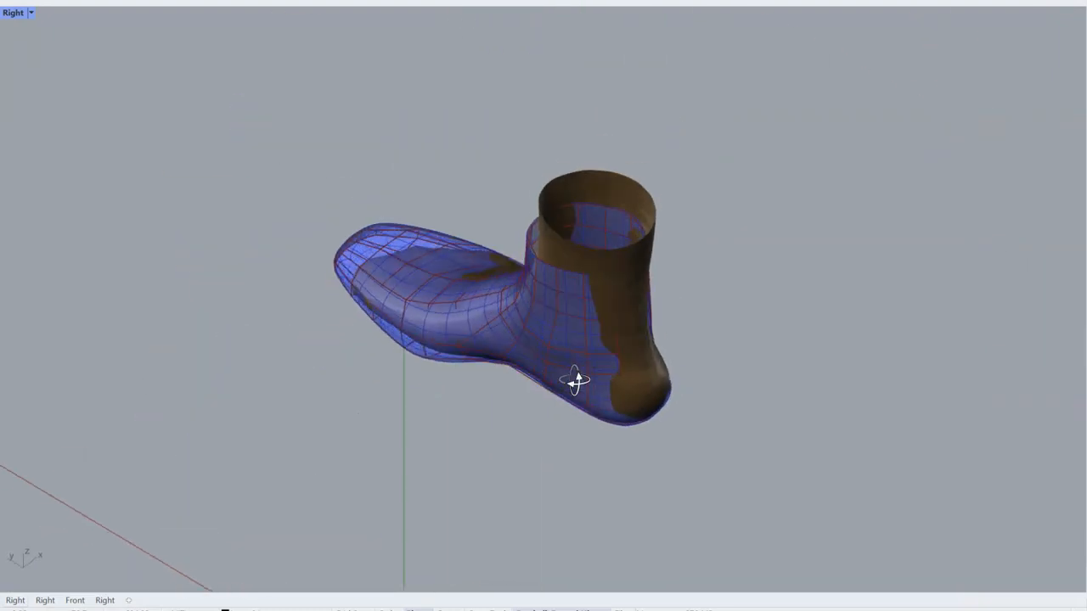
right_click_drag(575, 382, 521, 239, "ctrl+shift")
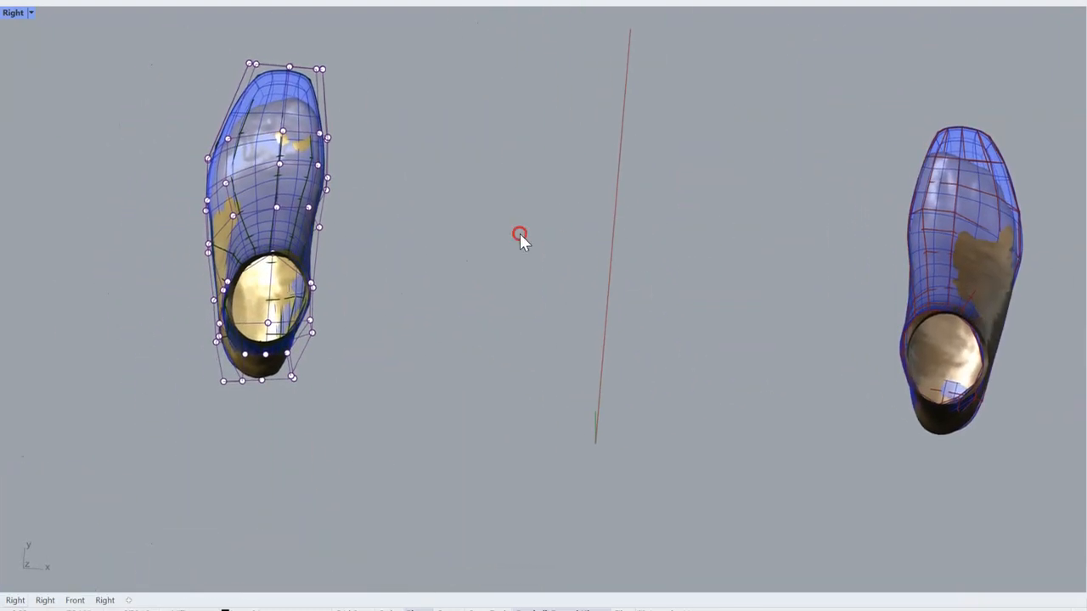
Select the control cage around the fitted last and delete it.
key("s")
left_click(321, 72)
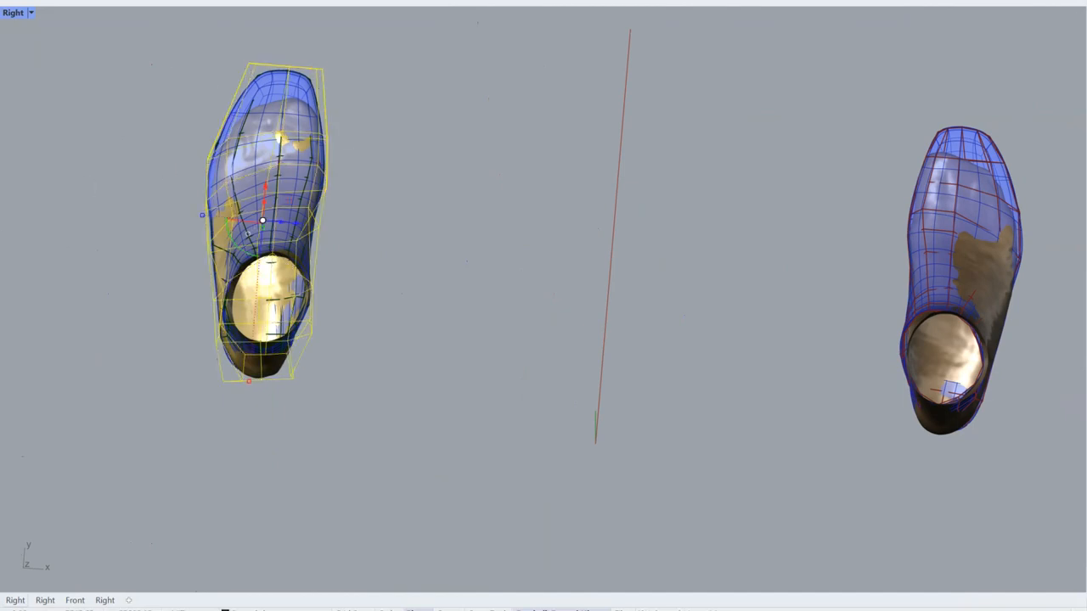
key("Tab")
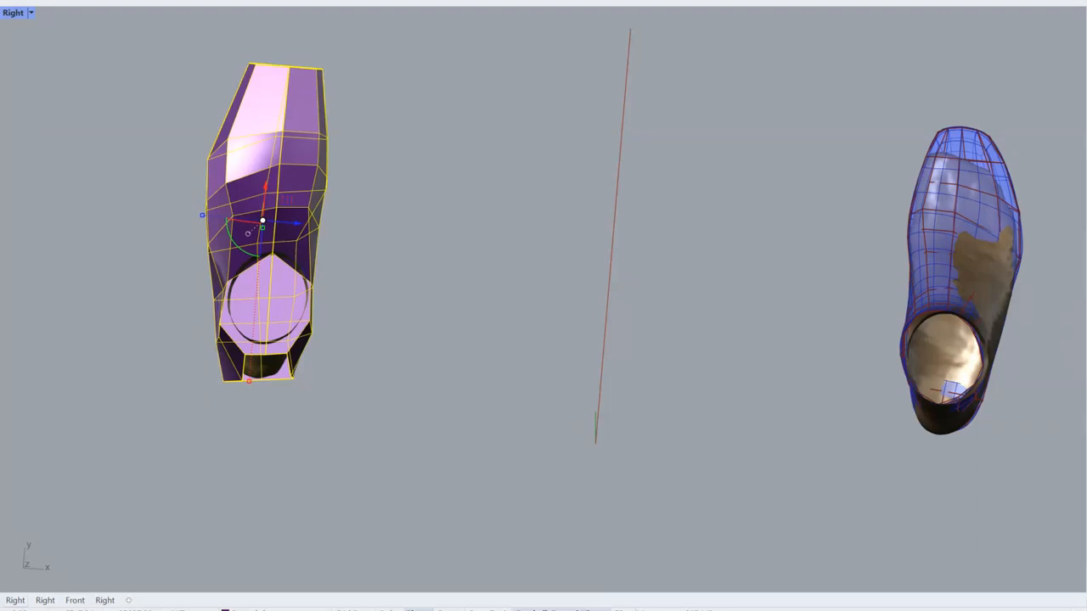
key("Delete")
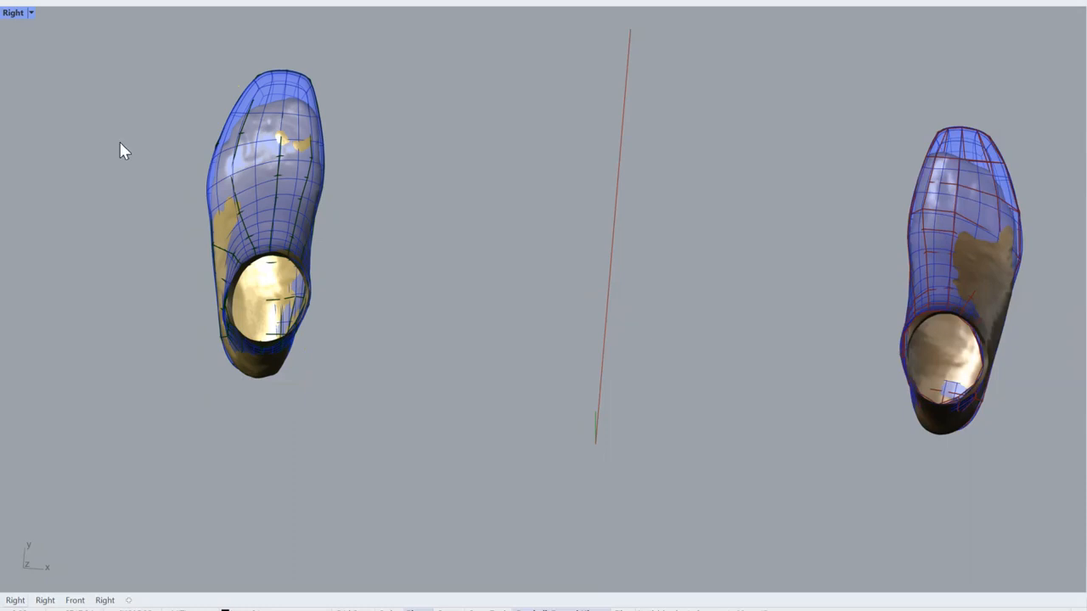
Isolate the fitted last with its scan, hiding the mirrored last and the mirrored scan.
right_click_drag(277, 128, 301, 136)
right_click_drag(400, 111, 532, 158, "shift")
right_click_drag(352, 265, 279, 185, "ctrl")
left_click(298, 177)
right_click_drag(188, 226, 380, 200)
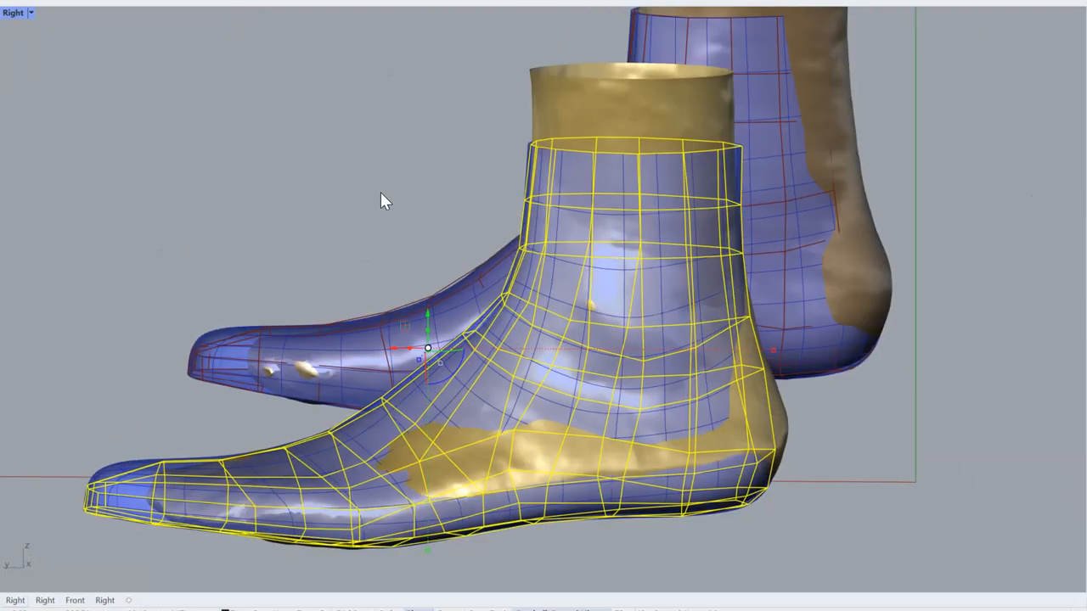
left_click(636, 1)
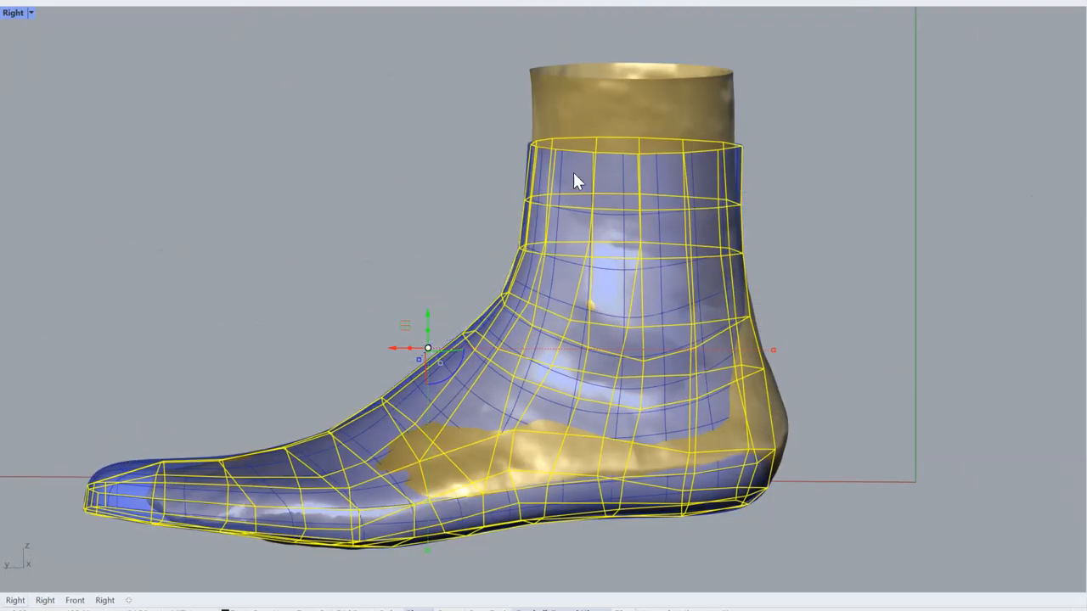
right_click_drag(574, 174, 510, 333)
left_click(622, 336)
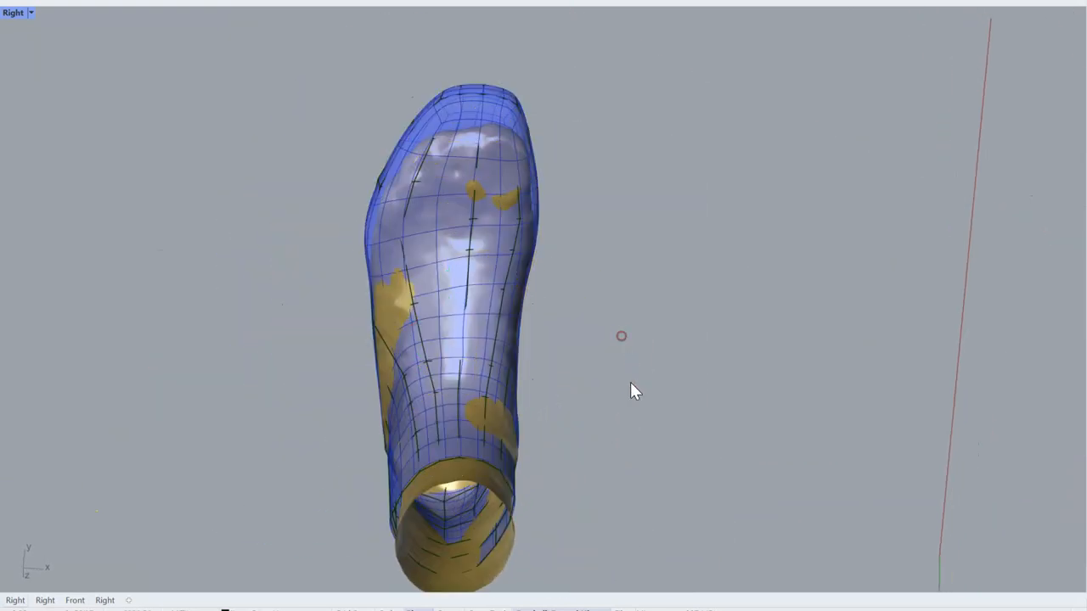
Turn on the fitted last's own control points.
right_click_drag(631, 388, 548, 262)
left_click(414, 137)
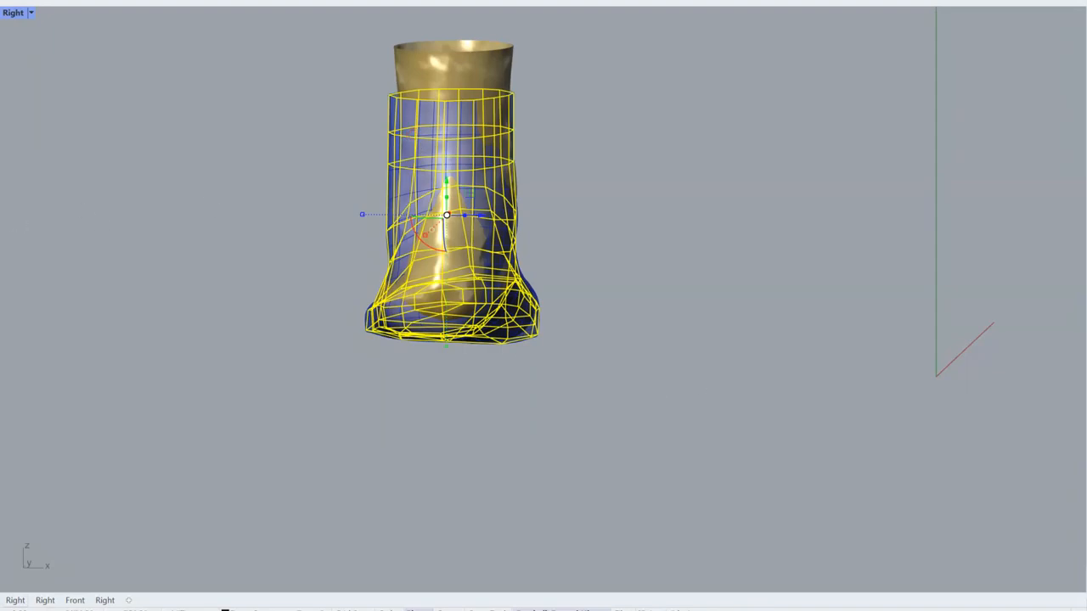
key("F10")
right_click_drag(243, 117, 272, 58)
right_click_drag(485, 85, 452, 124)
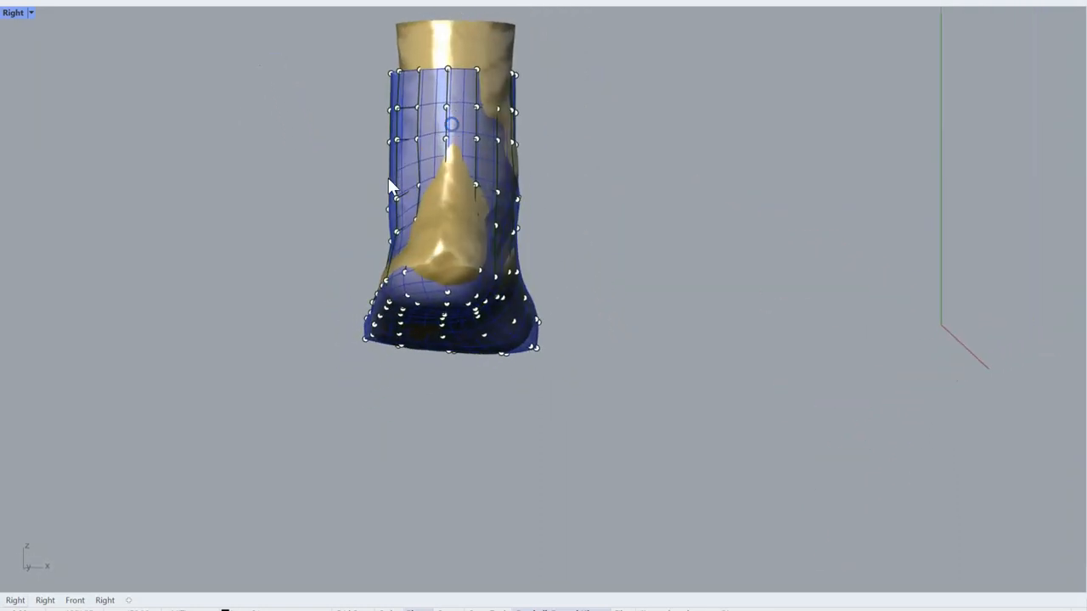
Pull the control points along the outer side of the ankle slightly inward toward the scan.
scroll(422, 167, "up", 5)
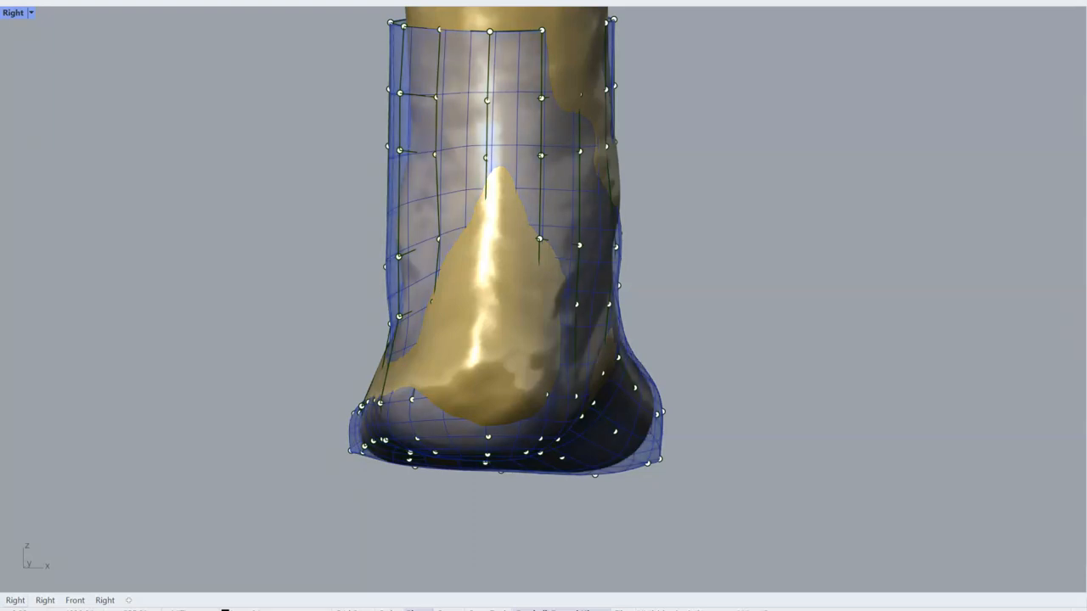
left_click_drag(317, 64, 410, 337)
key("ctrl+z")
left_click(326, 187)
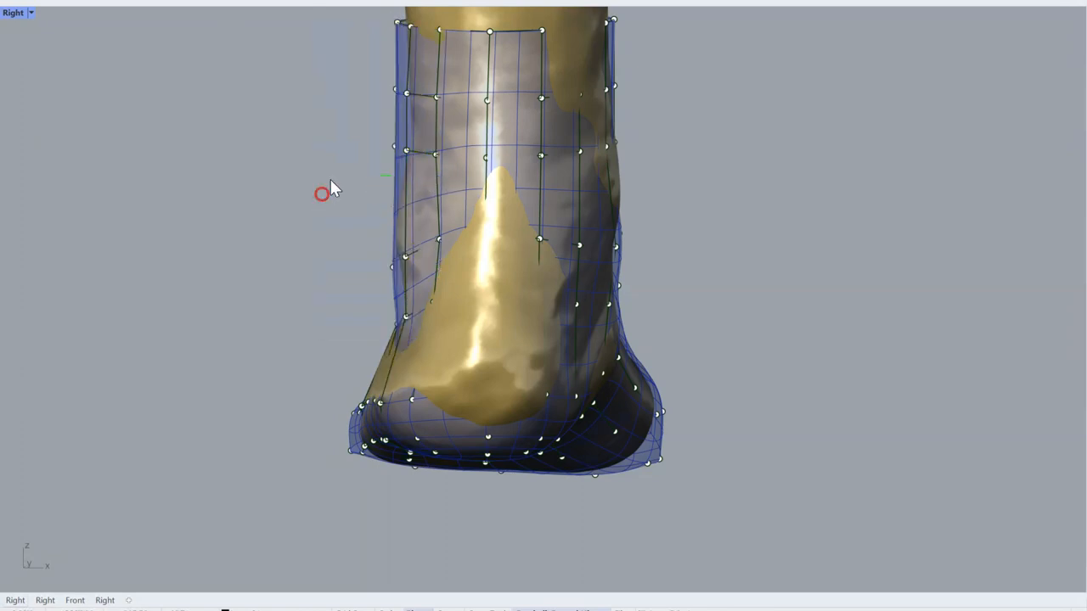
Move only the upper control points on the outer side of the ankle further inward.
right_click_drag(337, 56, 337, 114)
left_click_drag(318, 66, 403, 238)
left_click_drag(413, 149, 428, 148)
left_click(311, 159)
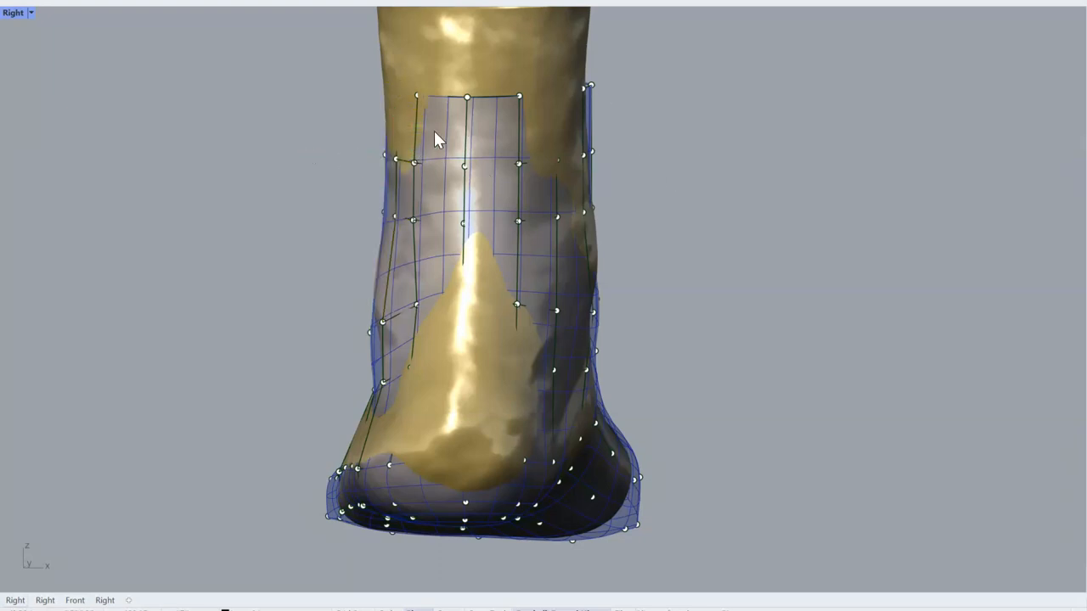
Shift the top-rim control points on the ankle's outer side back outward around the scan.
left_click_drag(345, 70, 431, 87)
left_click(290, 137)
left_click(294, 139)
Raise the two neighbouring control points low on the midfoot's outer side to cover more of the exposed scan.
right_click_drag(440, 332, 563, 339)
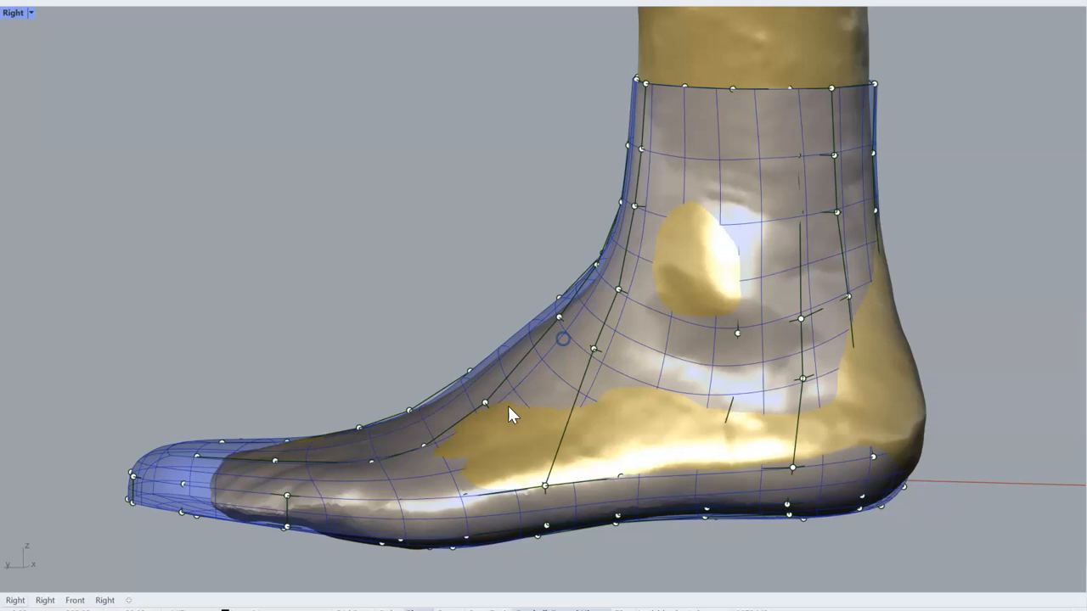
left_click(546, 488)
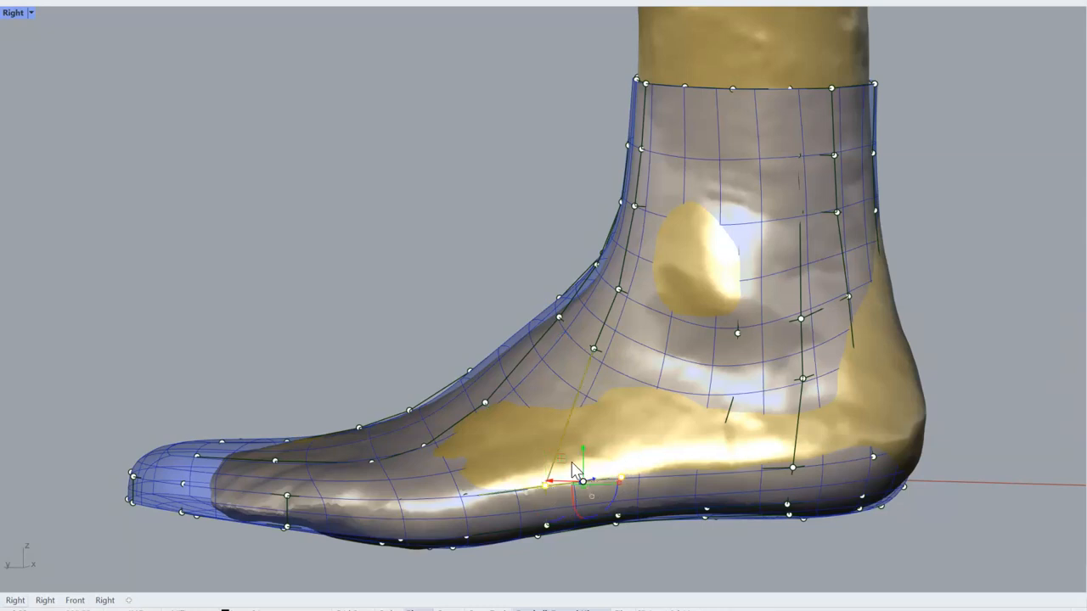
left_click_drag(582, 465, 564, 452)
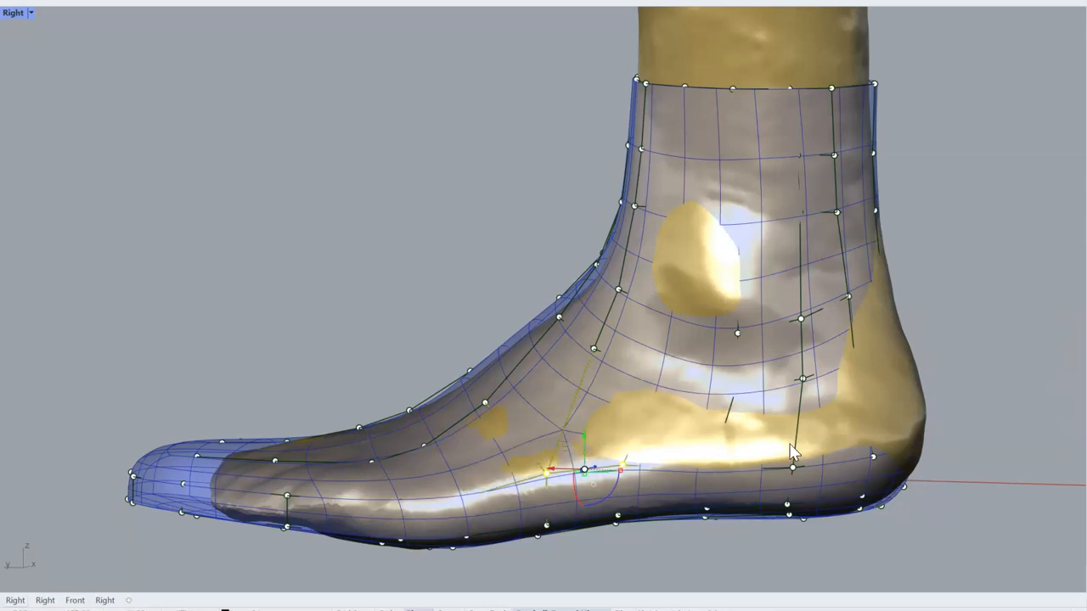
left_click(1030, 351)
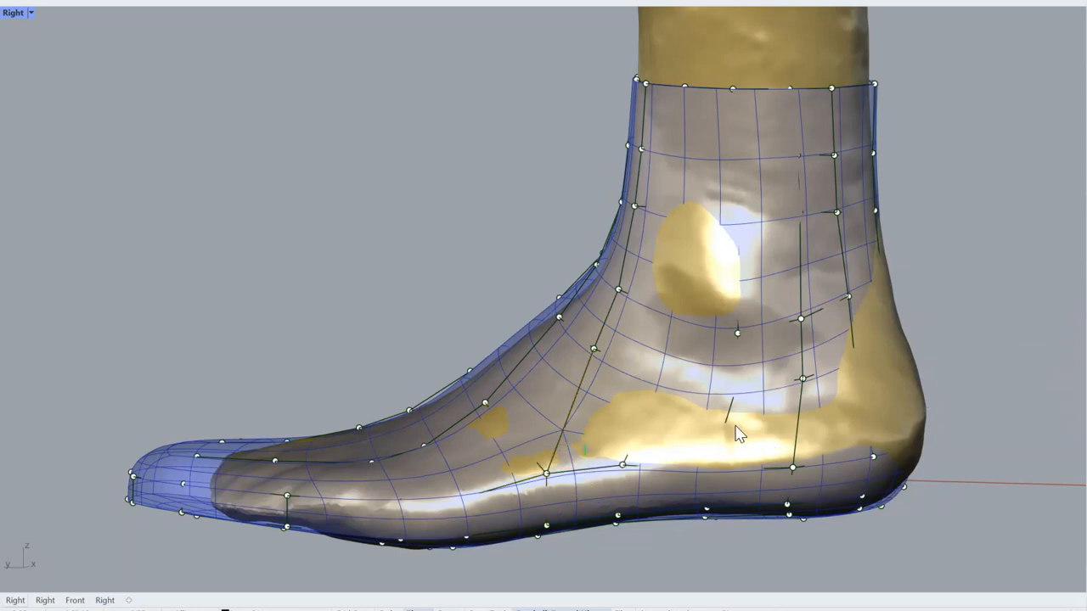
Raise the control points along the lower outer side of the rearfoot one by one, up to the back of the heel.
left_click_drag(701, 444, 740, 488)
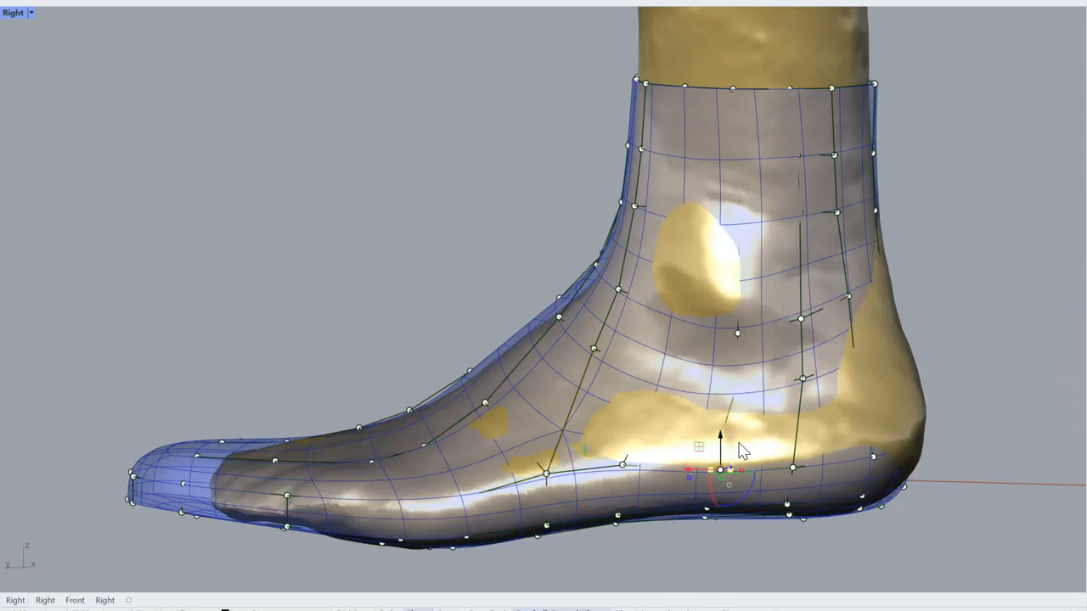
right_click_drag(956, 391, 790, 573)
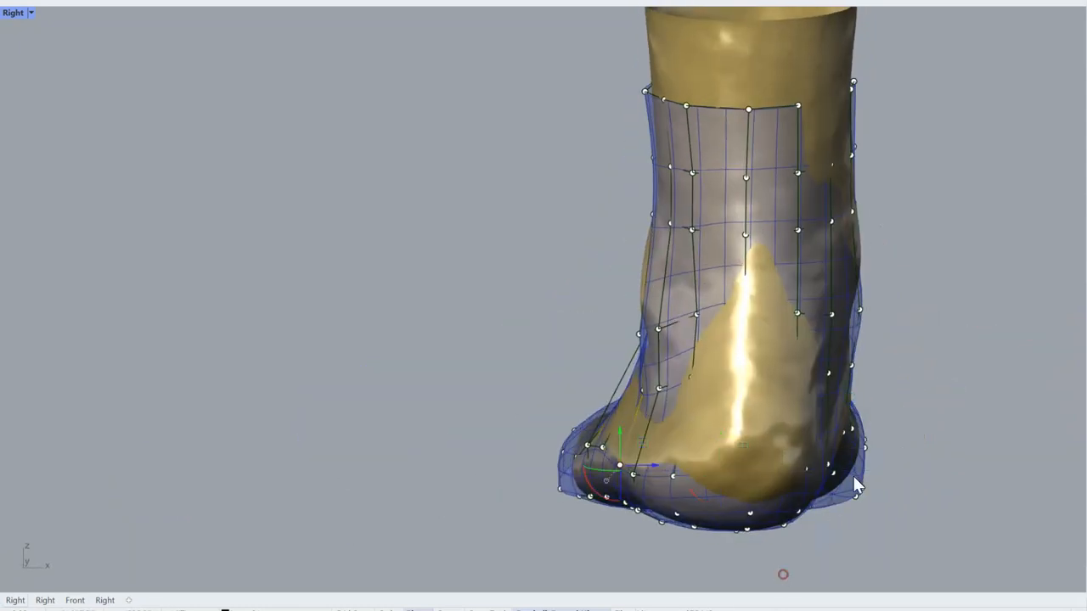
left_click_drag(621, 436, 621, 421)
left_click(633, 473)
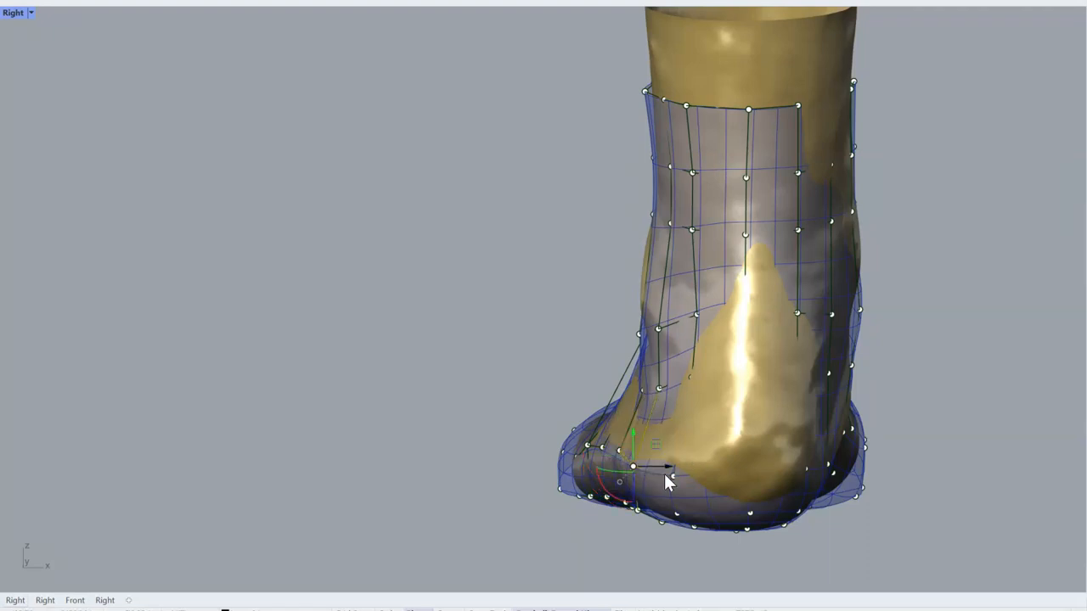
left_click(672, 475)
Select all the last's control points over the ankle, heel and midfoot, leaving out the forefoot and toe points.
right_click_drag(674, 436, 750, 309)
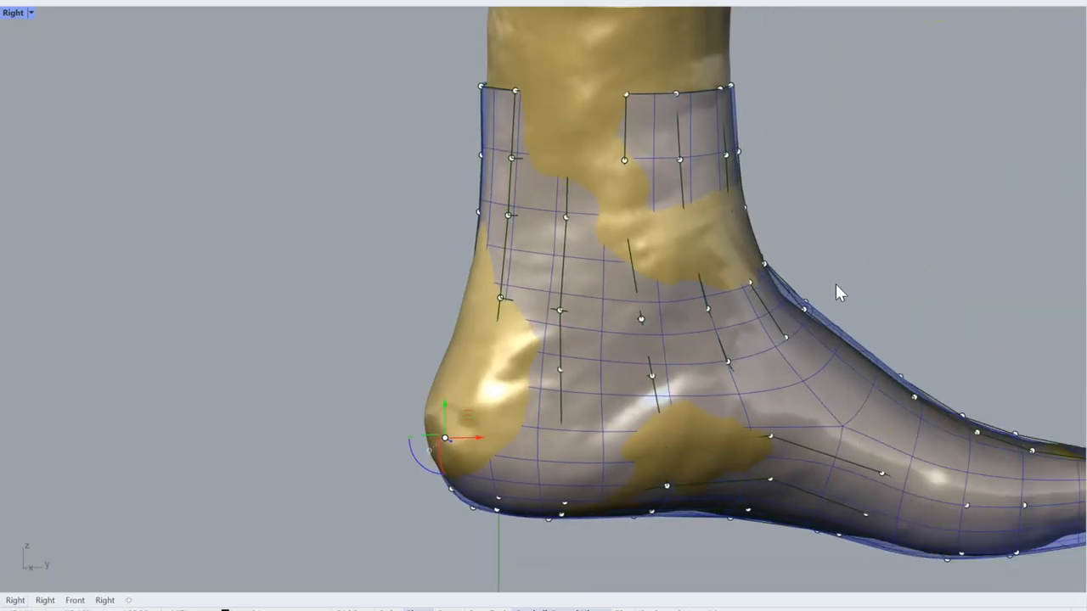
left_click_drag(798, 267, 845, 316)
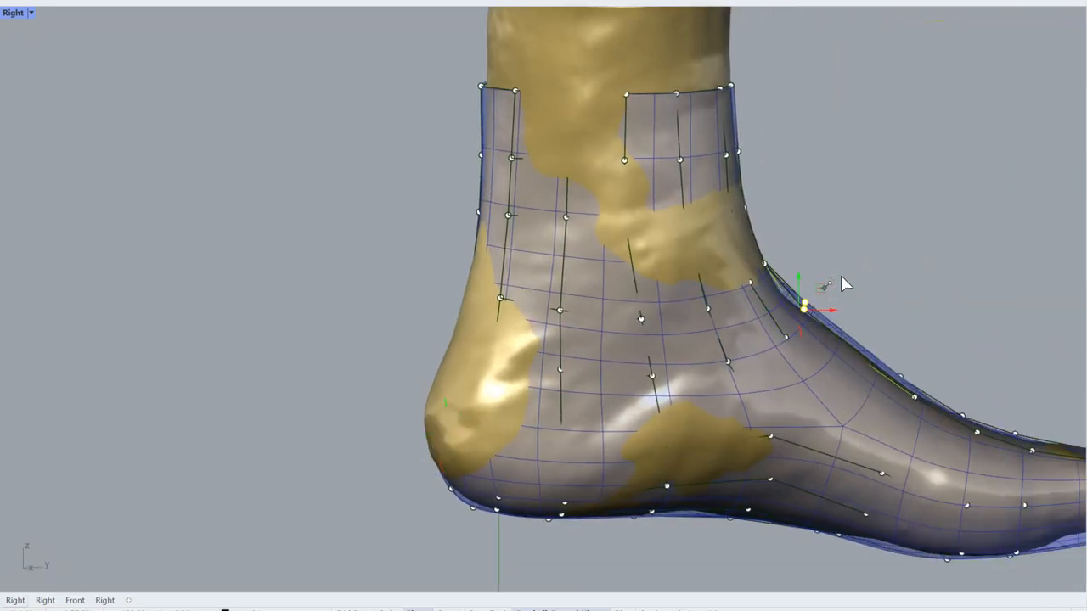
scroll(893, 262, "down", 5)
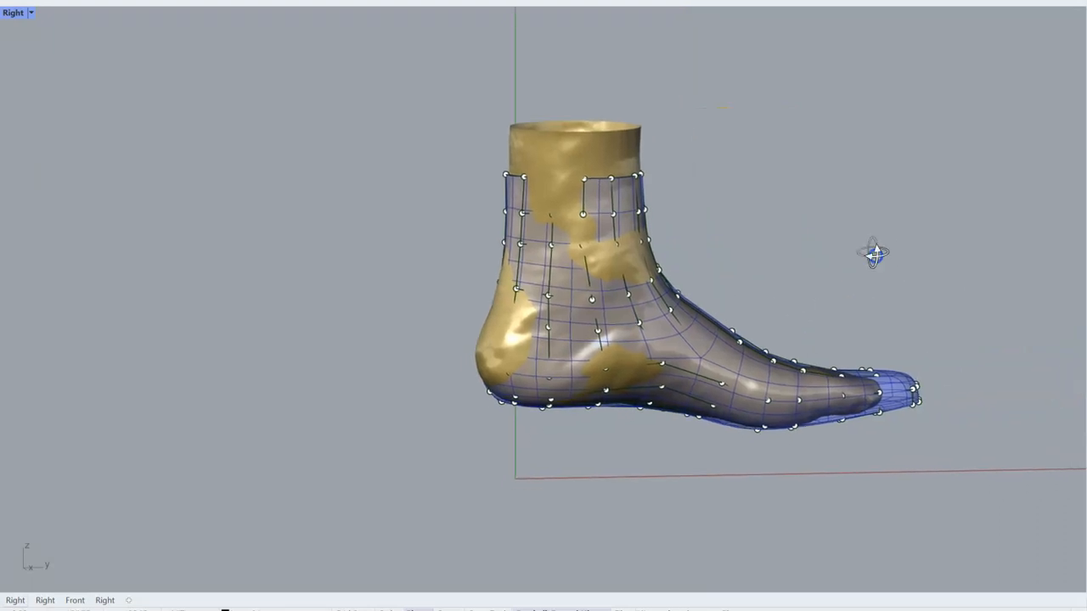
right_click_drag(874, 254, 869, 261)
left_click_drag(376, 136, 759, 468)
right_click_drag(764, 225, 855, 336)
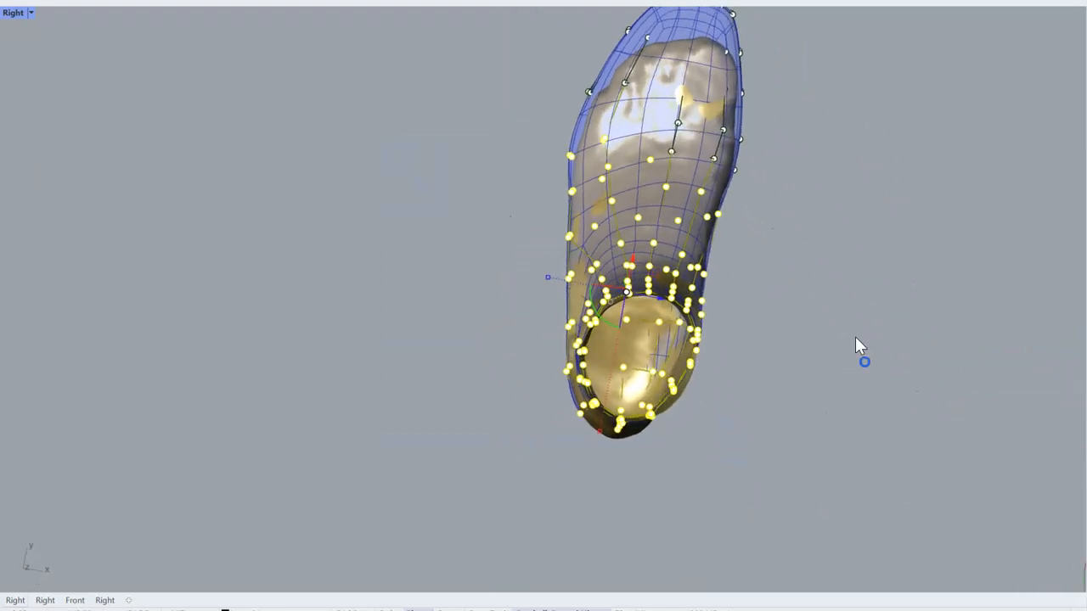
right_click_drag(546, 280, 460, 326)
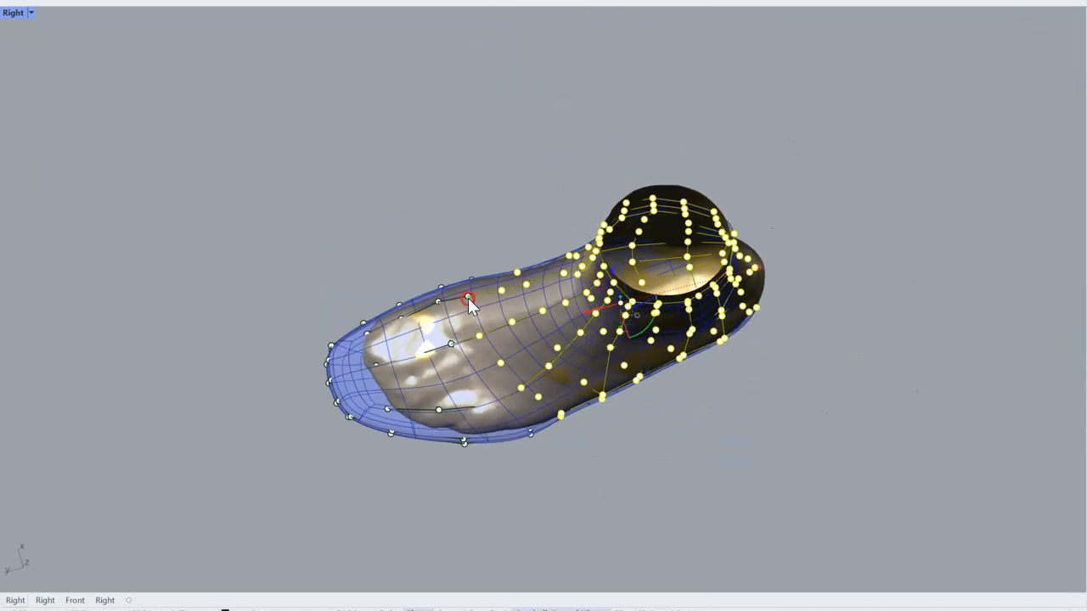
Add the nearby control points on top of the forefoot and under the ball of the foot to the selection.
left_click(481, 296)
left_click(513, 318)
right_click_drag(463, 270, 769, 110)
scroll(538, 107, "up", 4)
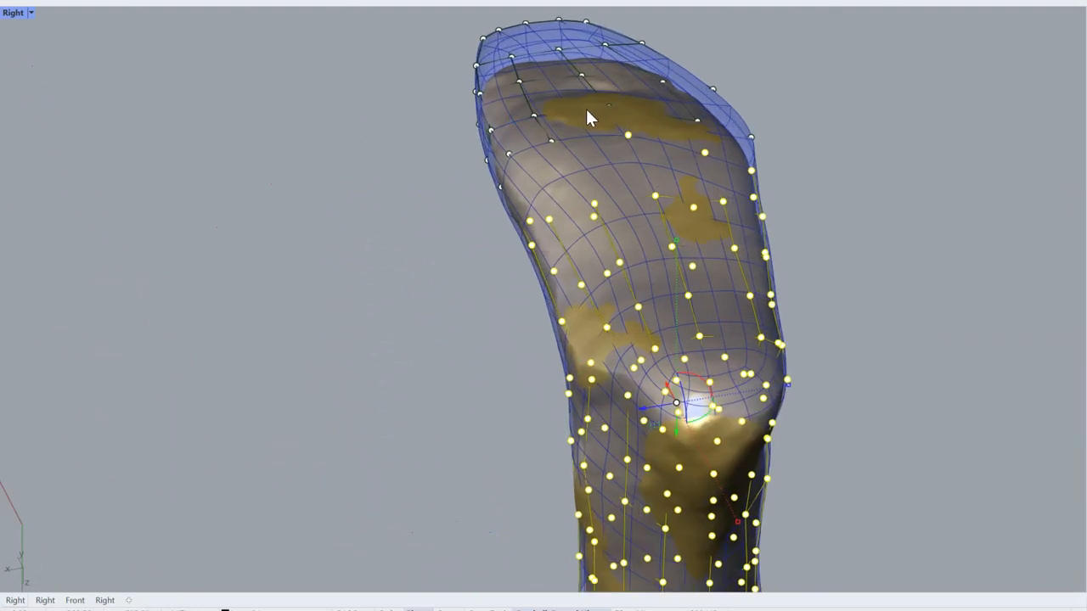
left_click(552, 140, "shift")
right_click_drag(599, 78, 607, 225)
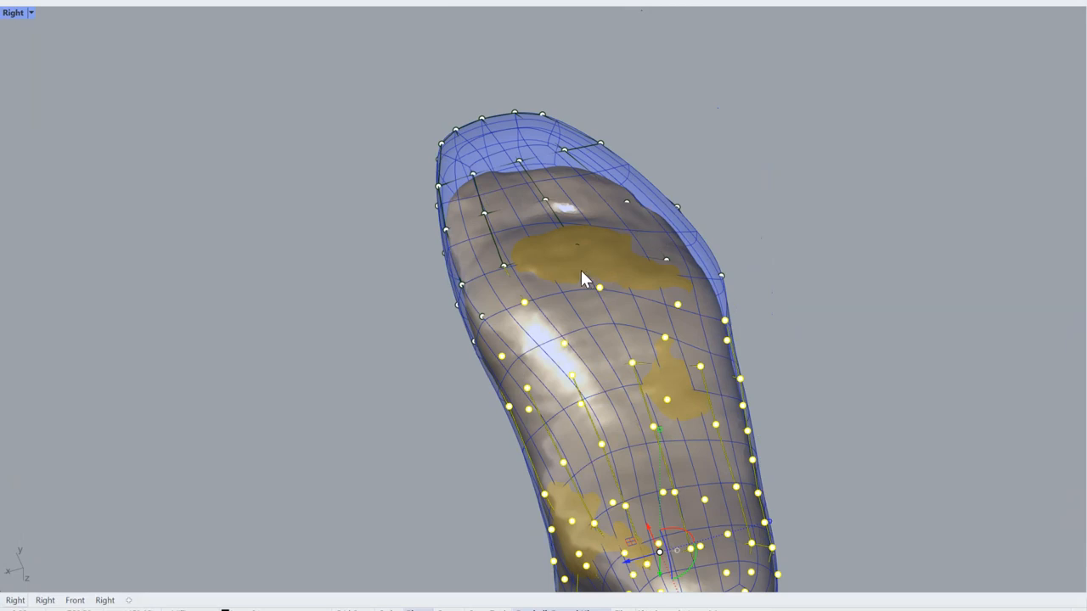
left_click(504, 263, "shift")
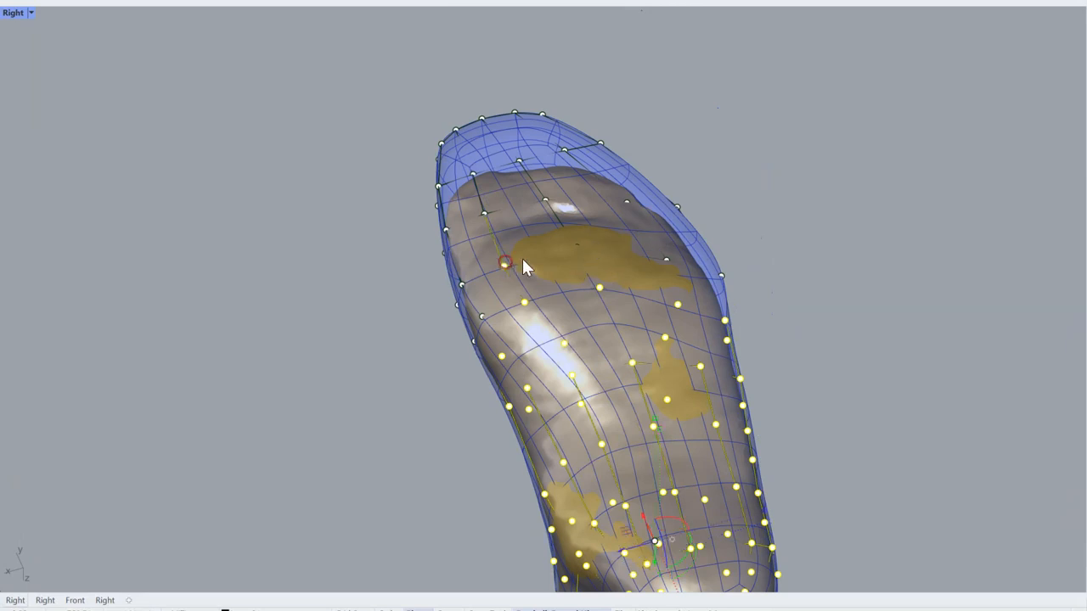
left_click(578, 247, "shift")
right_click_drag(538, 259, 410, 246)
right_click_drag(758, 272, 695, 224)
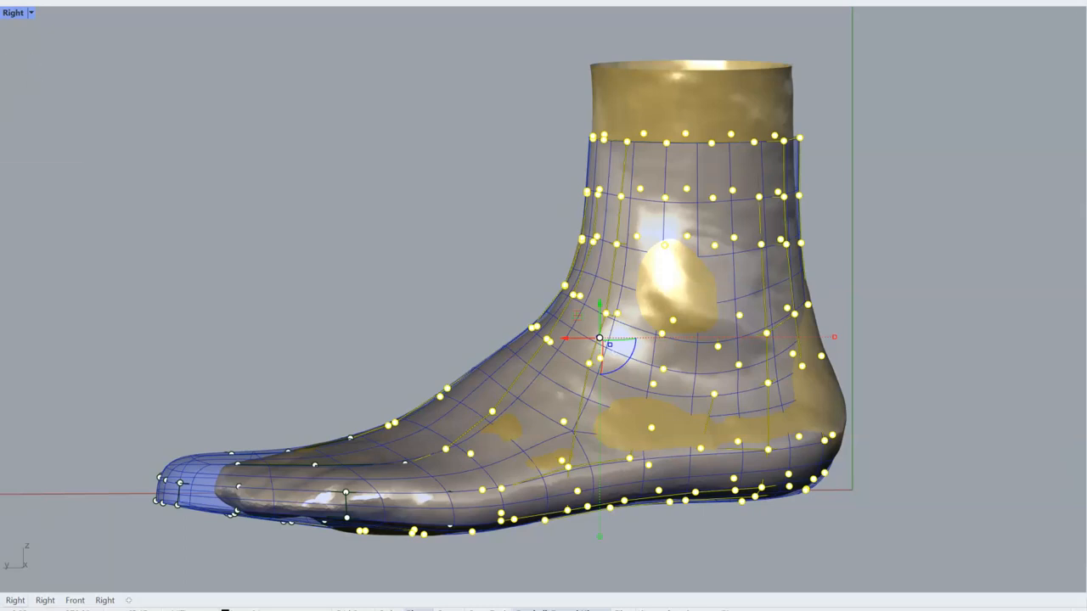
Pull the selected control points of the last onto the scanned foot mesh.
left_click(2, 153)
left_click(6, 161)
left_click(726, 100)
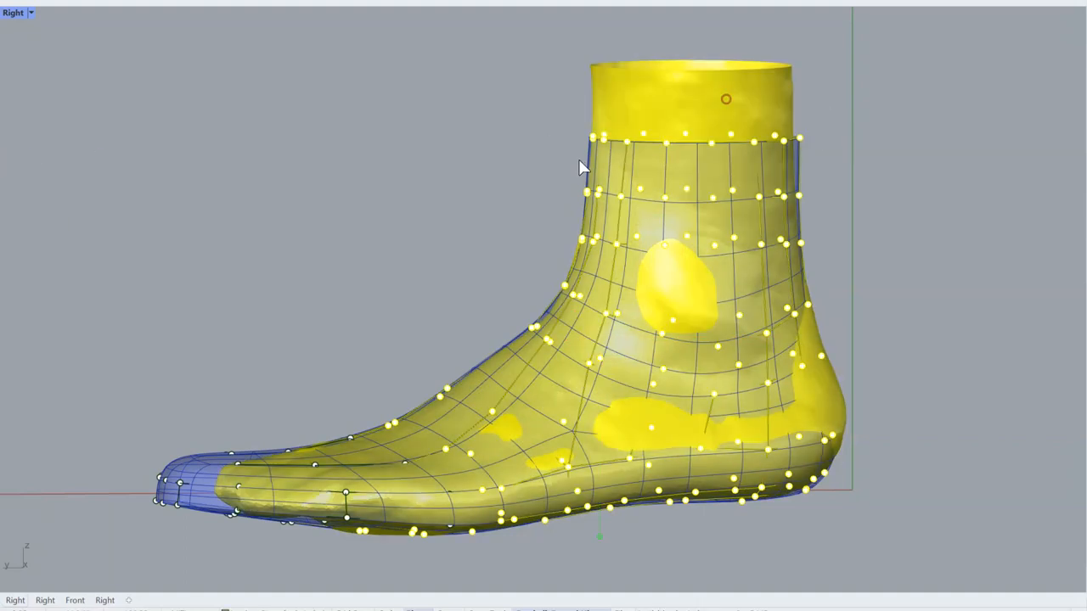
key("Return")
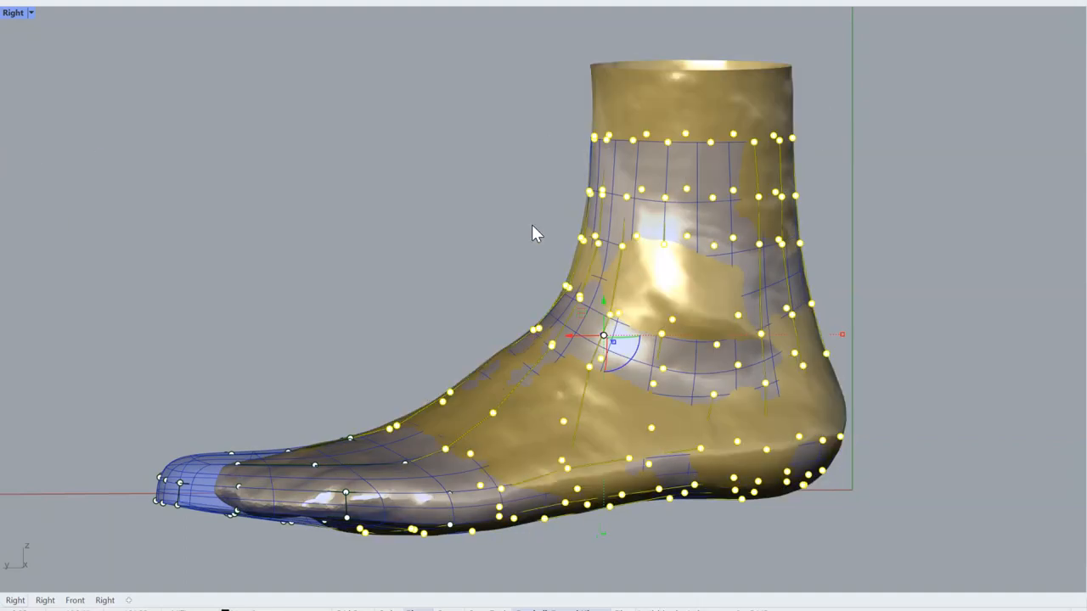
Undo and redo the pull repeatedly to compare the last before and after from the heel side.
right_click_drag(937, 240, 836, 242)
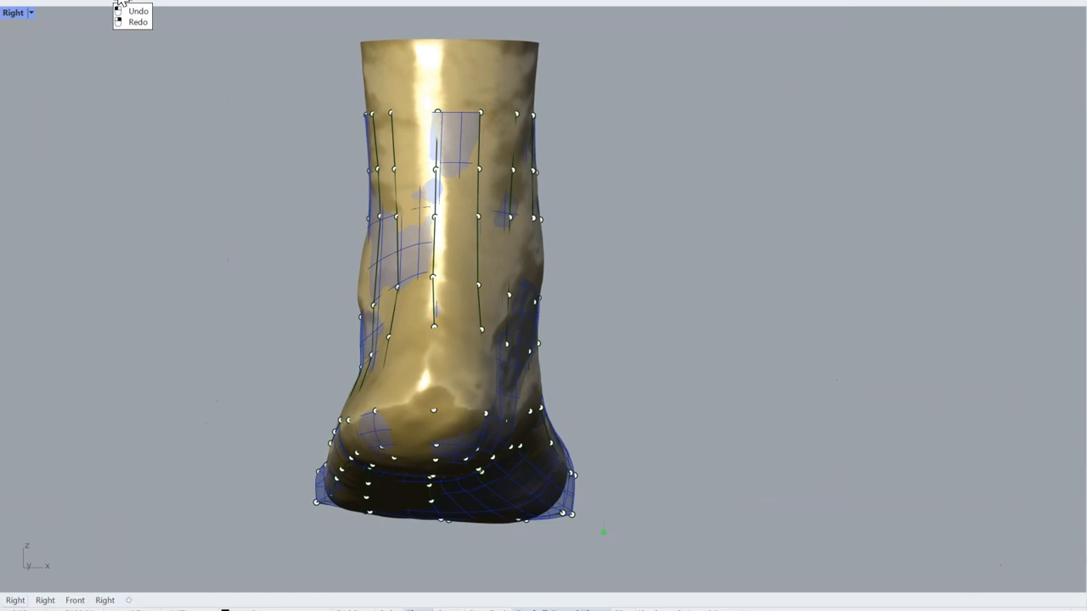
left_click(118, 3)
left_click(118, 4)
left_click(125, 96)
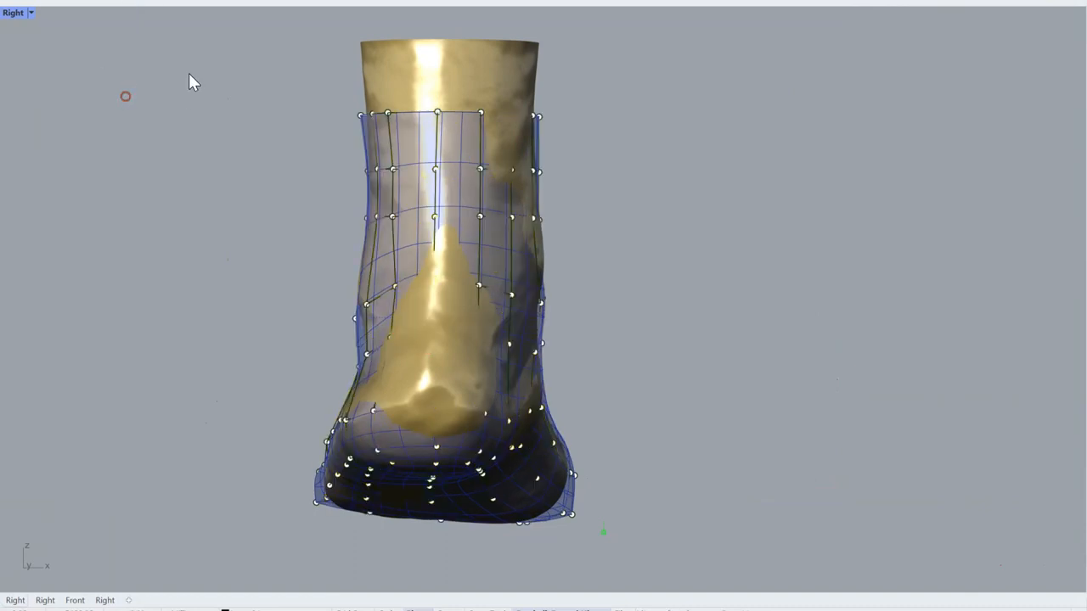
left_click(128, 3)
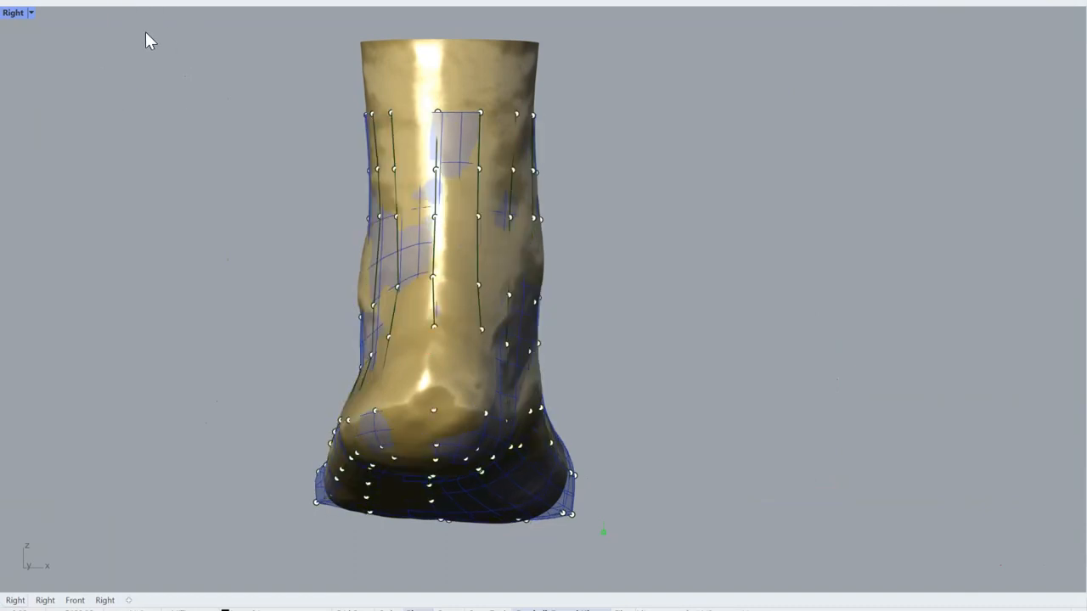
left_click(125, 3)
left_click(121, 4)
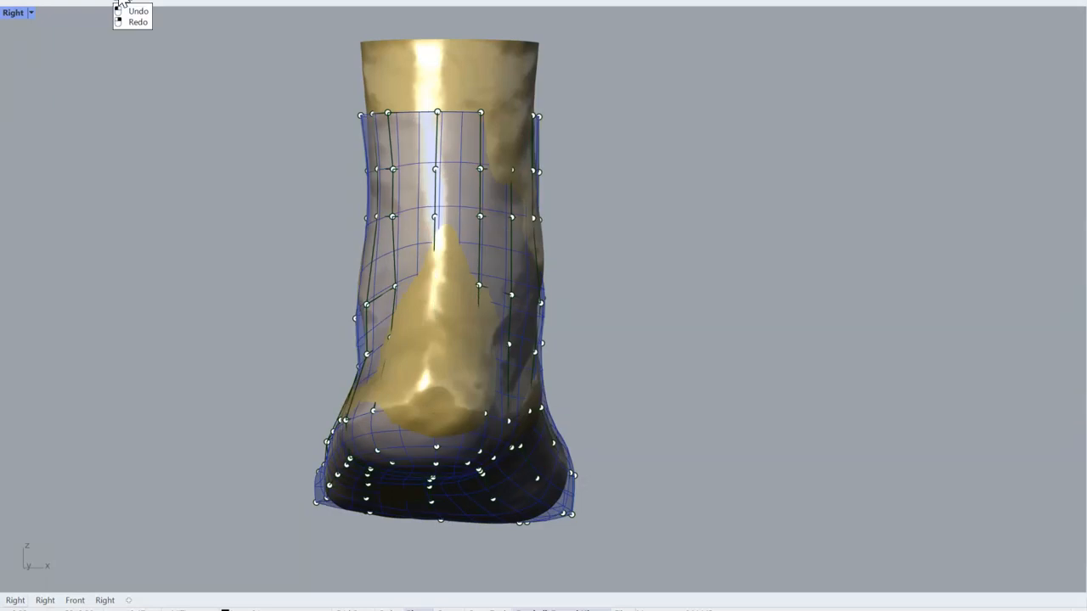
left_click(126, 3)
Examine the sole, heel and sides of the pulled last for areas where the scan protrudes.
right_click_drag(481, 238, 688, 223)
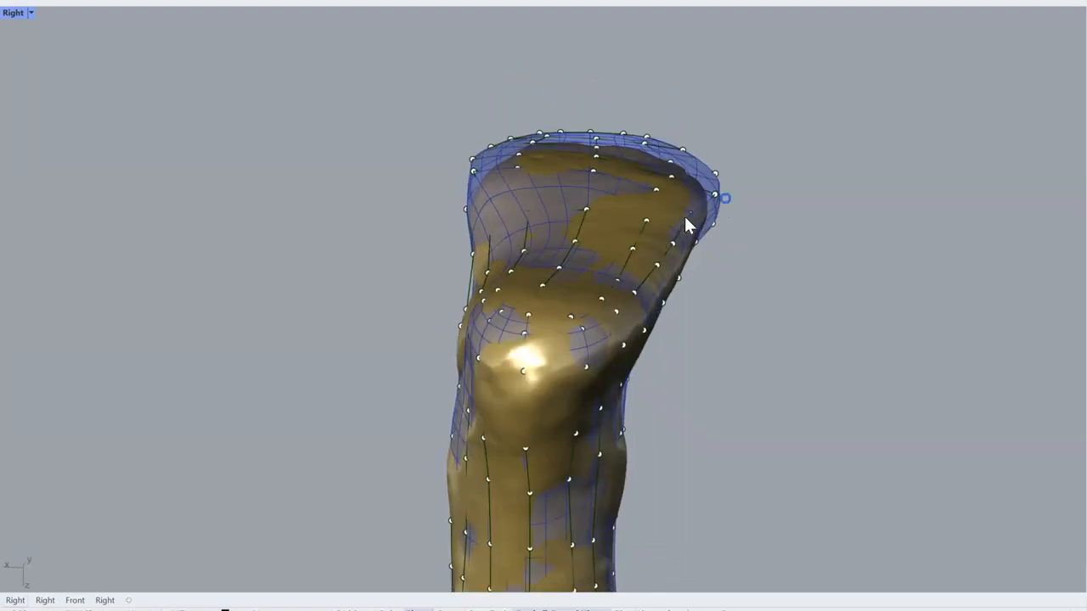
scroll(655, 214, "up", 3)
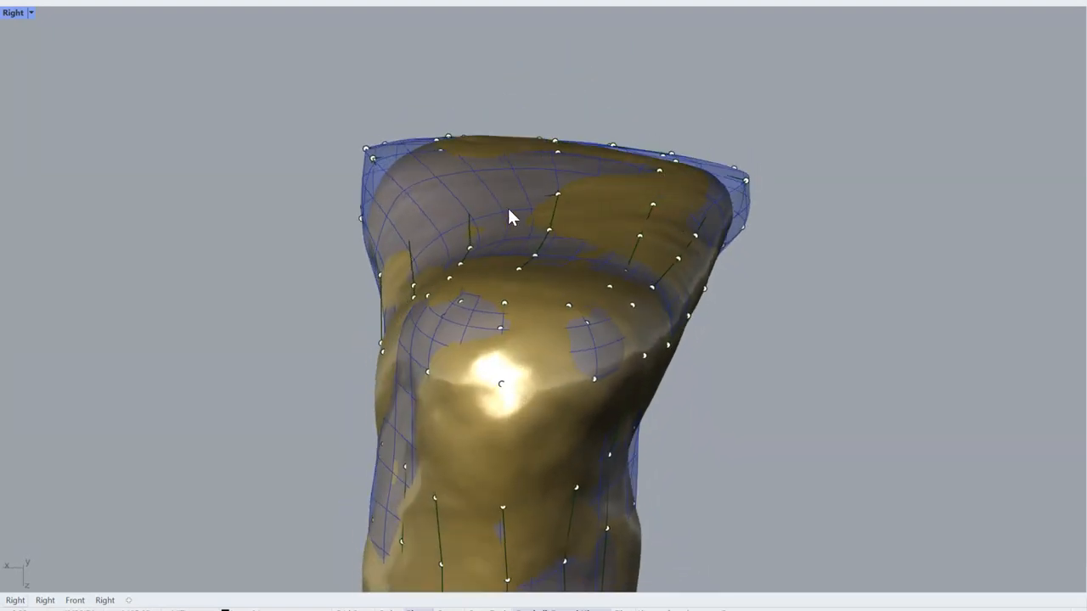
mouse_move(497, 187)
right_mouse_down()
mouse_move(510, 182)
mouse_move(495, 178)
mouse_move(503, 191)
right_mouse_up()
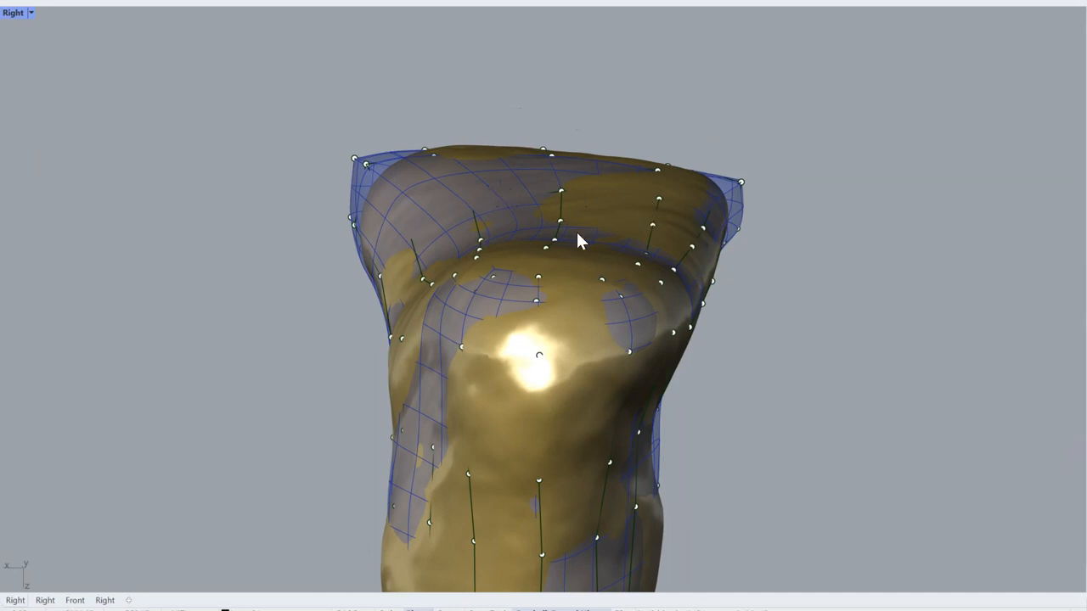
right_click_drag(577, 230, 616, 190)
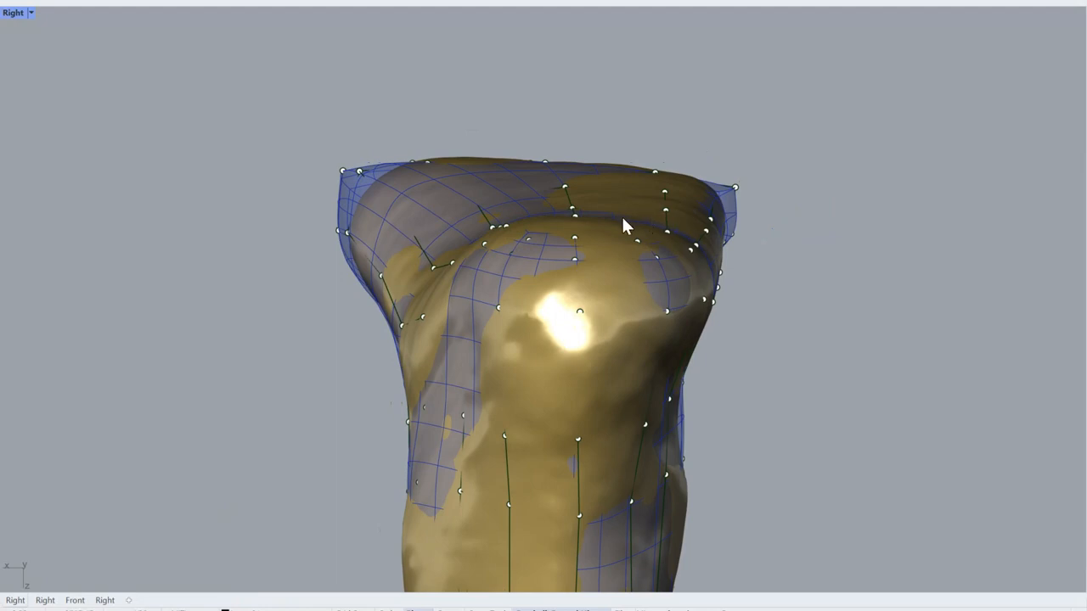
mouse_move(624, 225)
right_mouse_down()
mouse_move(517, 220)
mouse_move(422, 263)
mouse_move(443, 277)
mouse_move(589, 236)
mouse_move(661, 163)
mouse_move(622, 225)
mouse_move(696, 195)
mouse_move(608, 226)
right_mouse_up()
right_click_drag(698, 195, 482, 271)
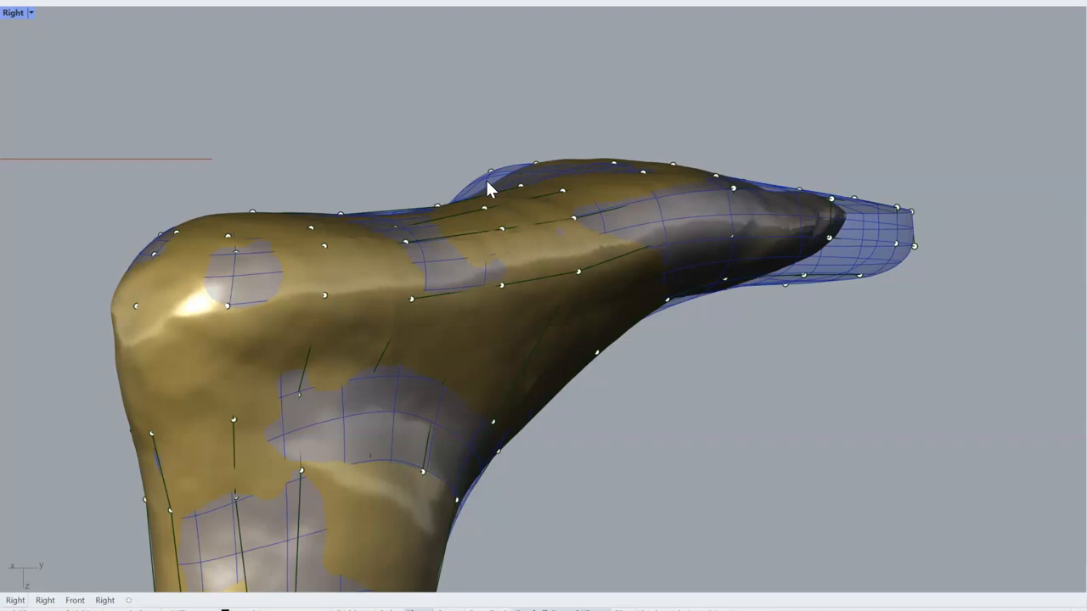
right_click_drag(421, 166, 478, 170)
Move the inner and middle pairs of control points under the forefoot slightly outward from the sole to cover the scan.
scroll(487, 138, "up", 5)
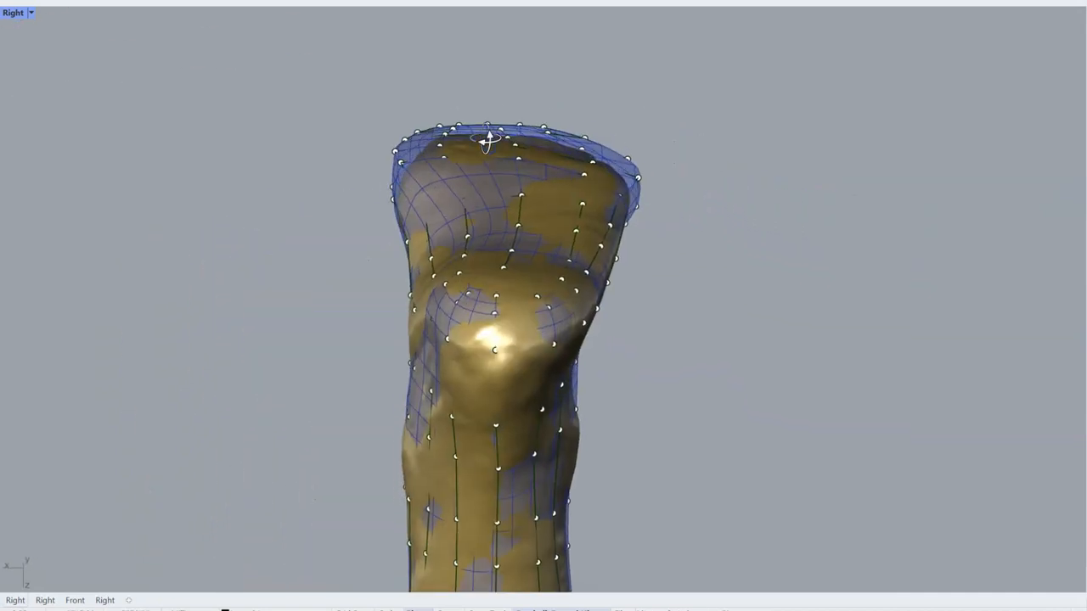
right_click_drag(480, 113, 496, 100)
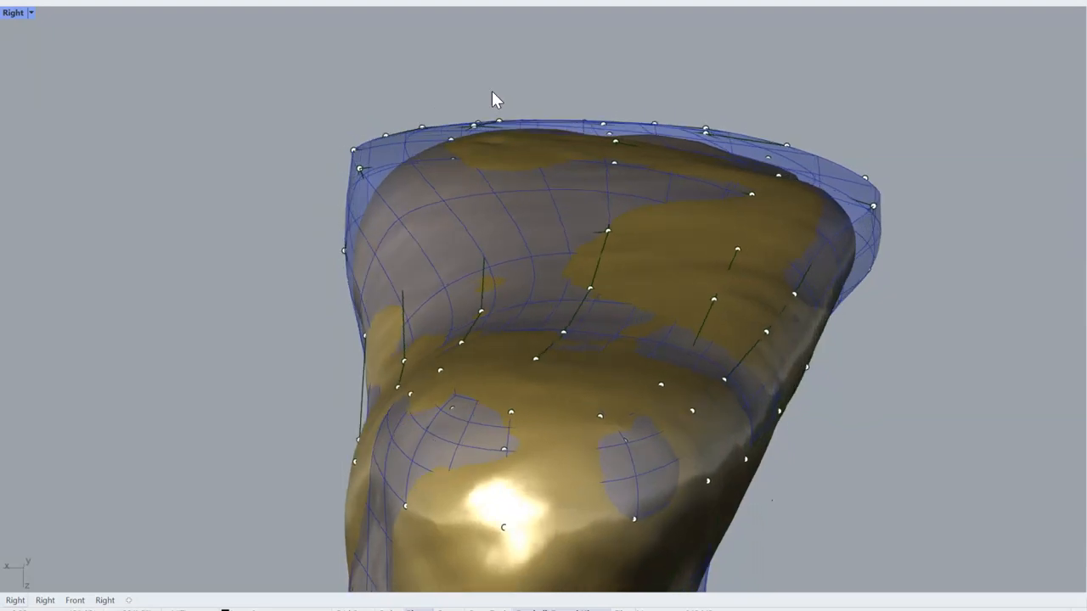
left_click(449, 159)
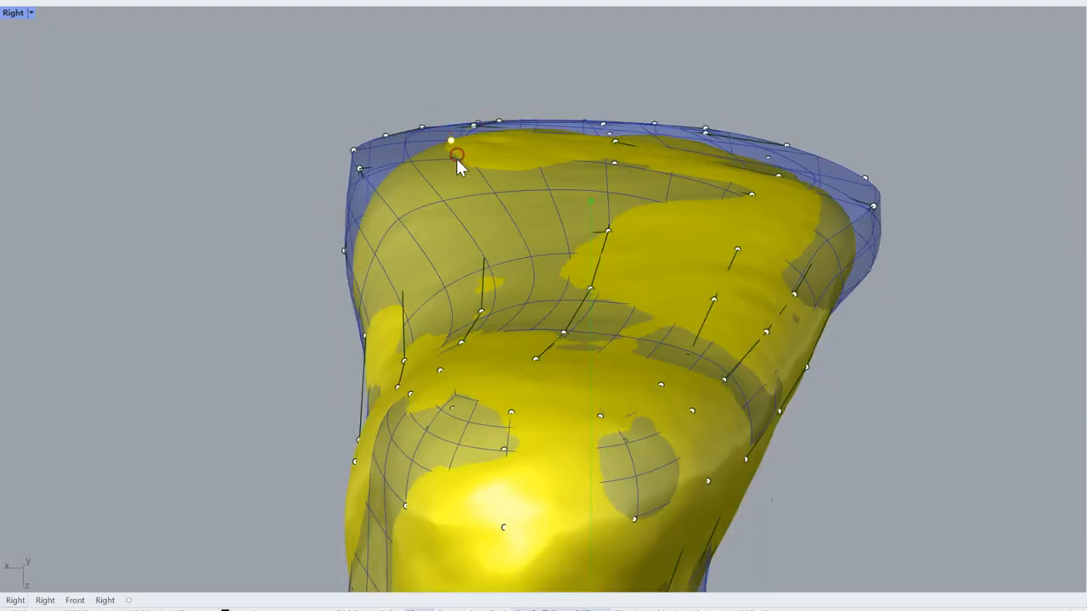
left_click(512, 151, "ctrl")
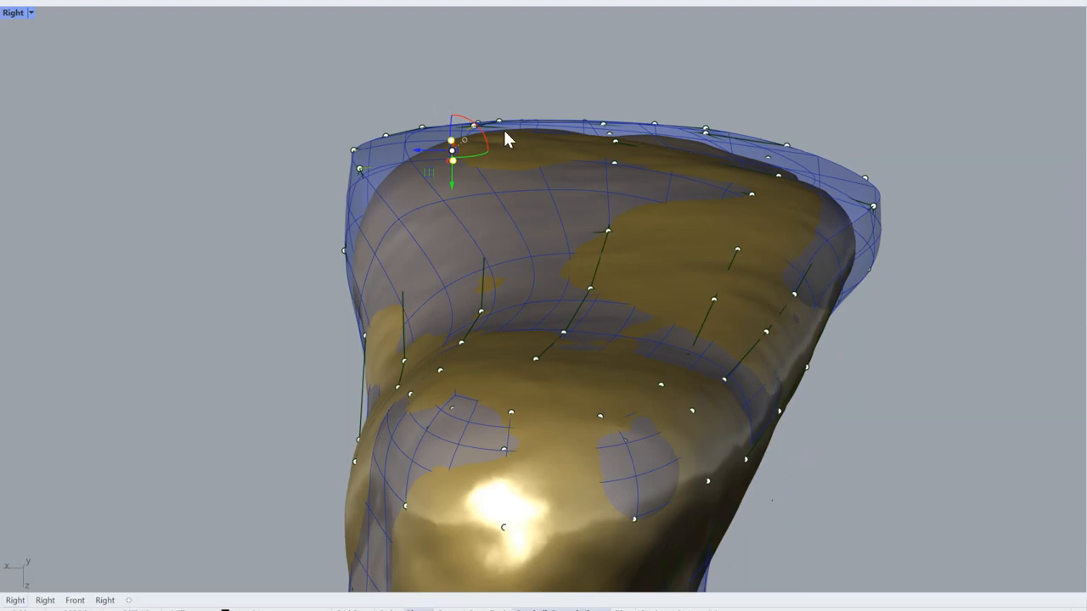
left_click_drag(451, 185, 452, 180)
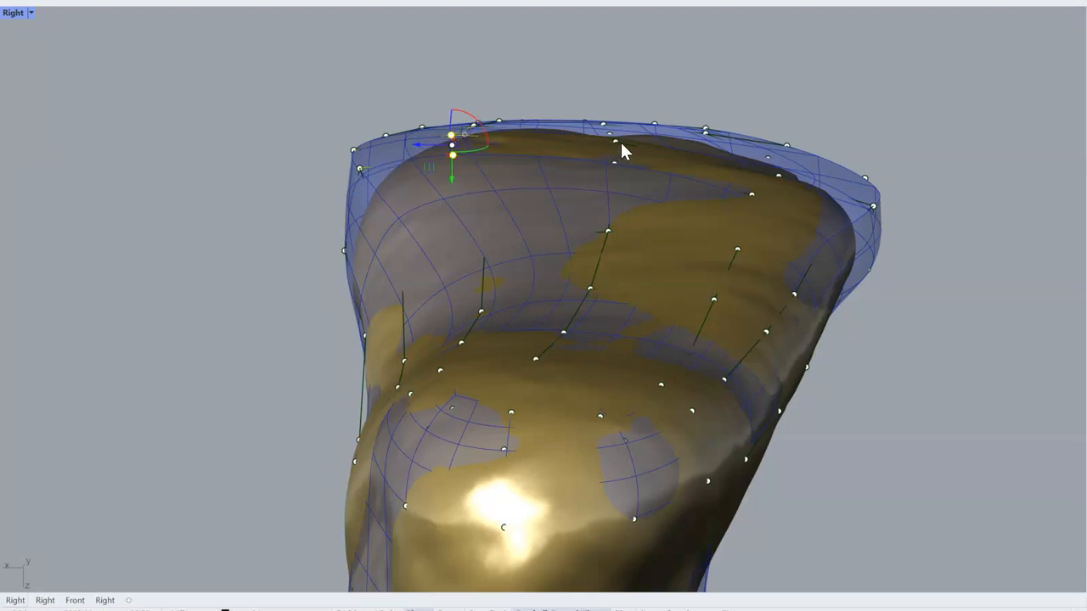
left_click(614, 161)
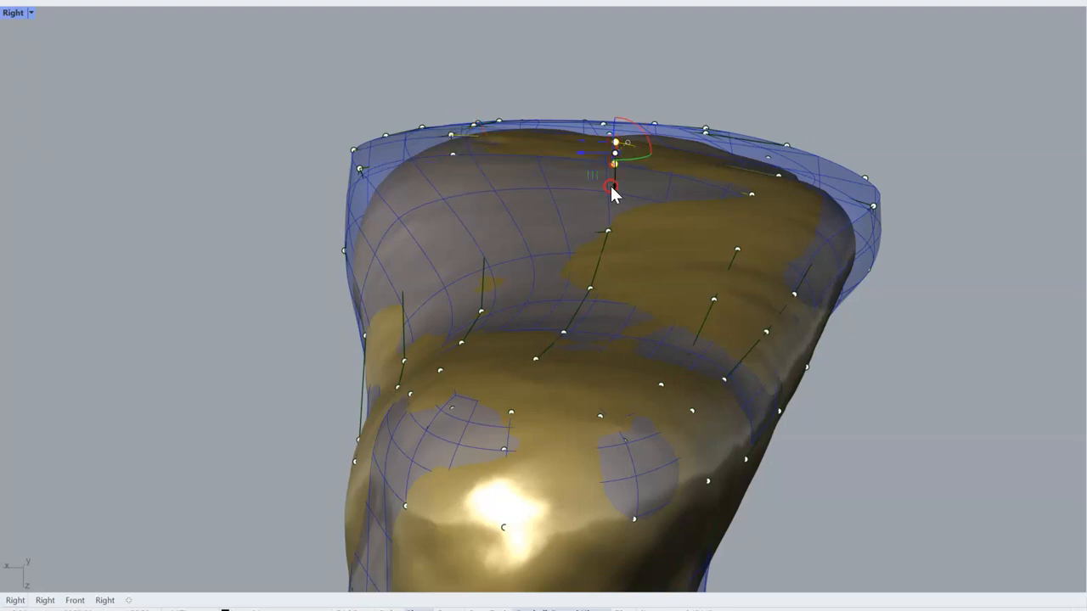
Move the two control points under the outer midfoot slightly outward from the sole to cover more of the exposed scan.
left_click(738, 251)
left_click(715, 297, "shift")
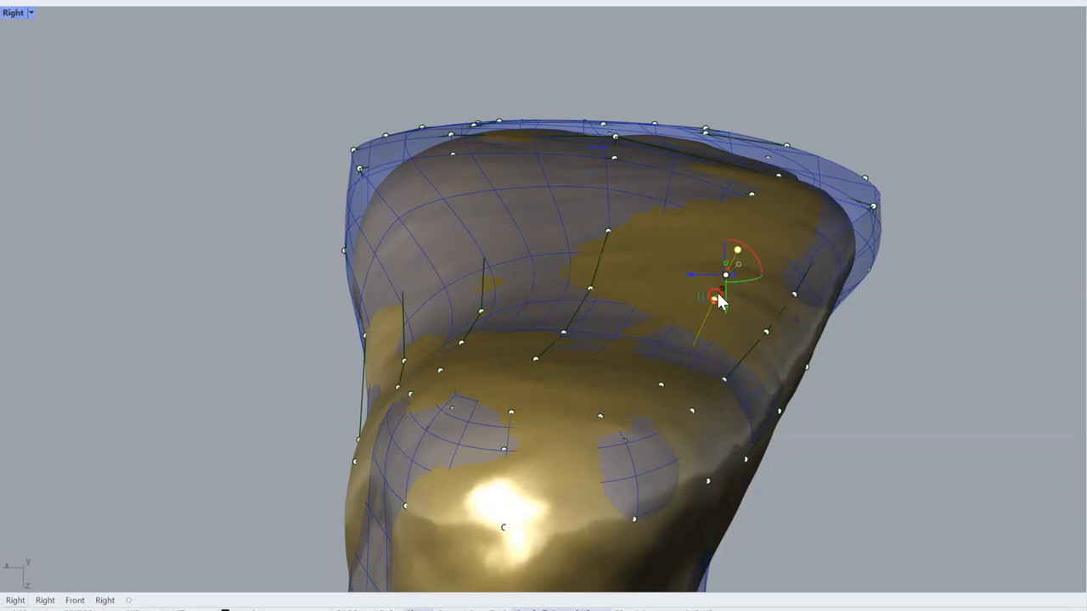
left_click_drag(705, 295, 718, 288)
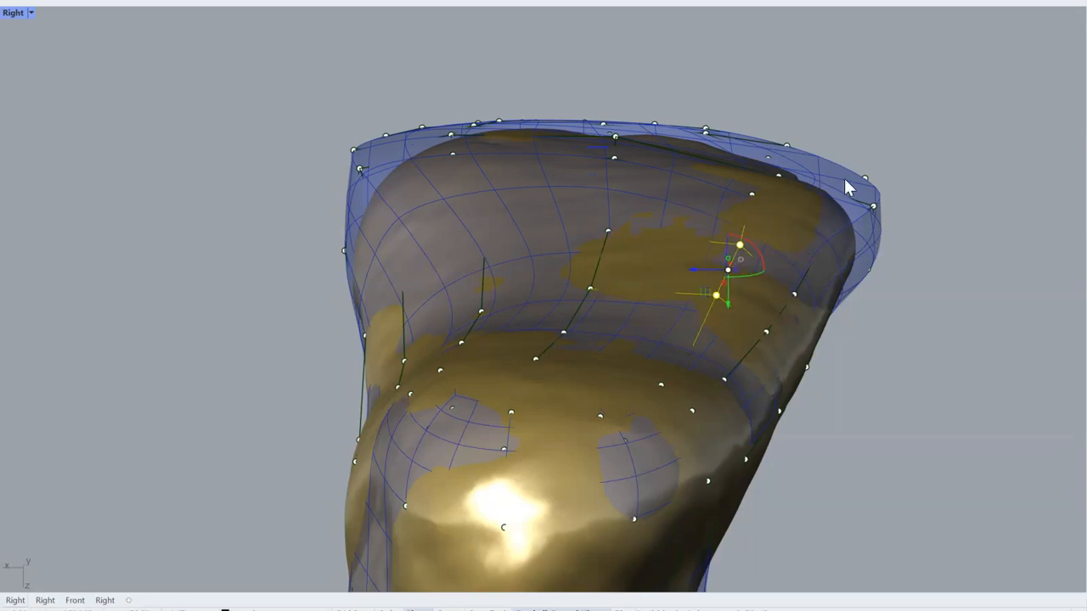
right_click_drag(849, 182, 782, 254)
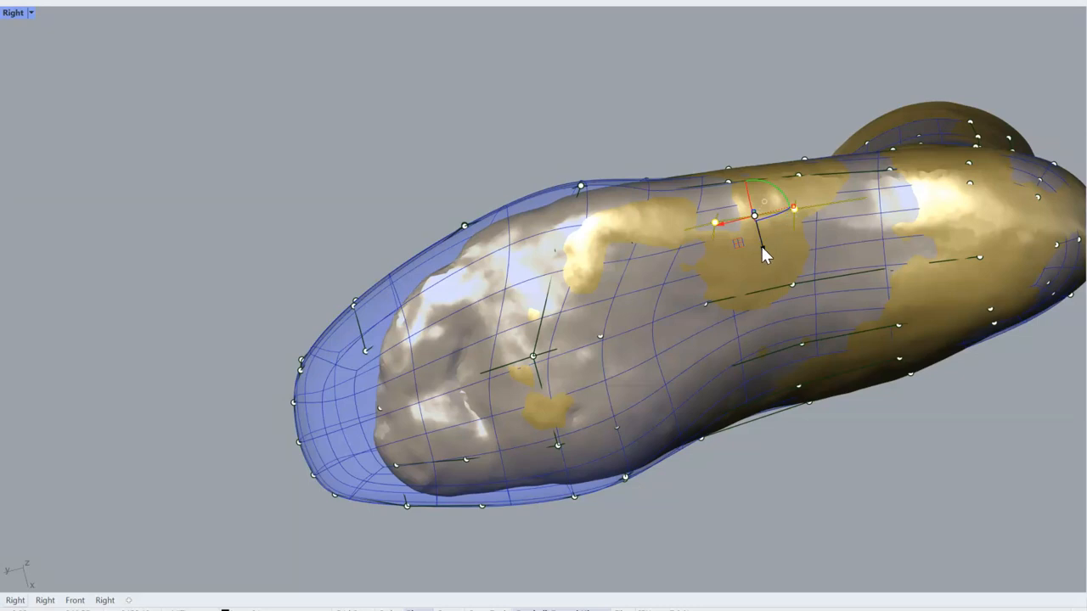
scroll(760, 242, "up", 3)
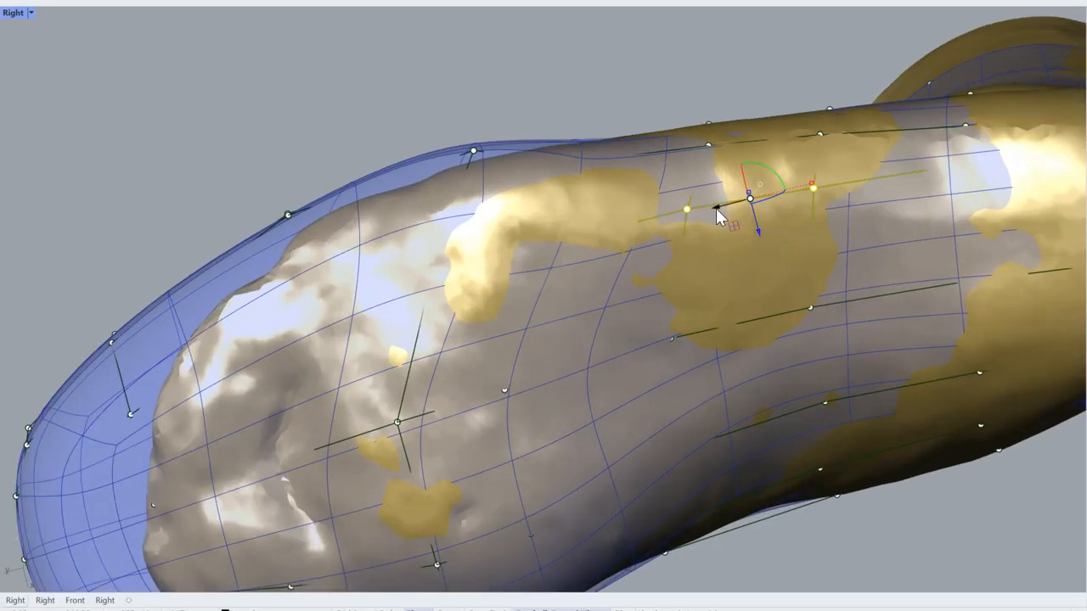
right_click_drag(715, 208, 718, 127)
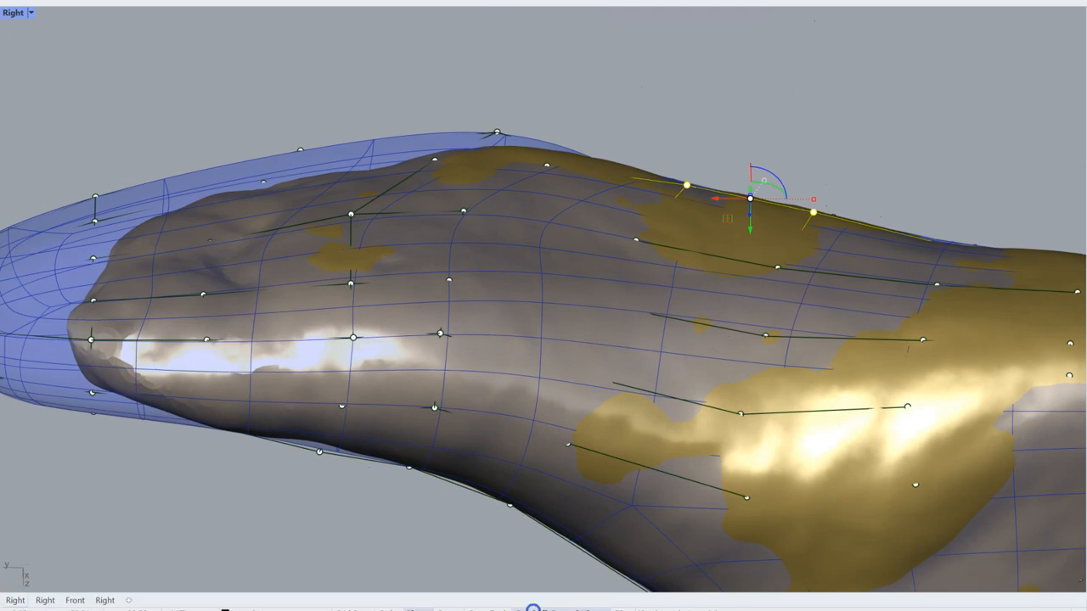
left_click(538, 610)
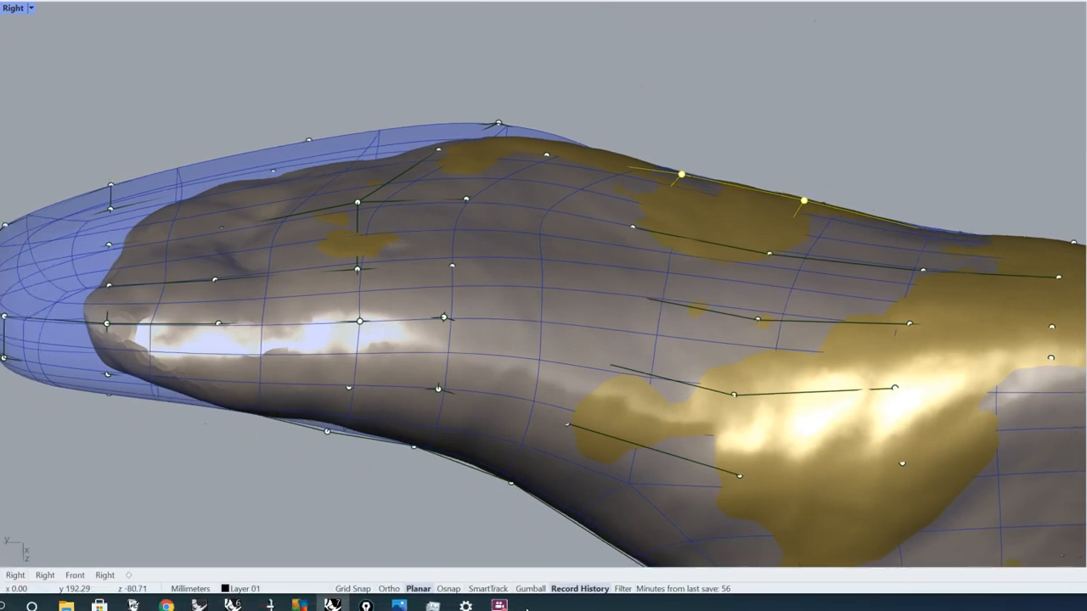
Turn on the gumball, align it to the object, and move the outer midfoot sole control points slightly outward over the exposed scan.
left_click(535, 587)
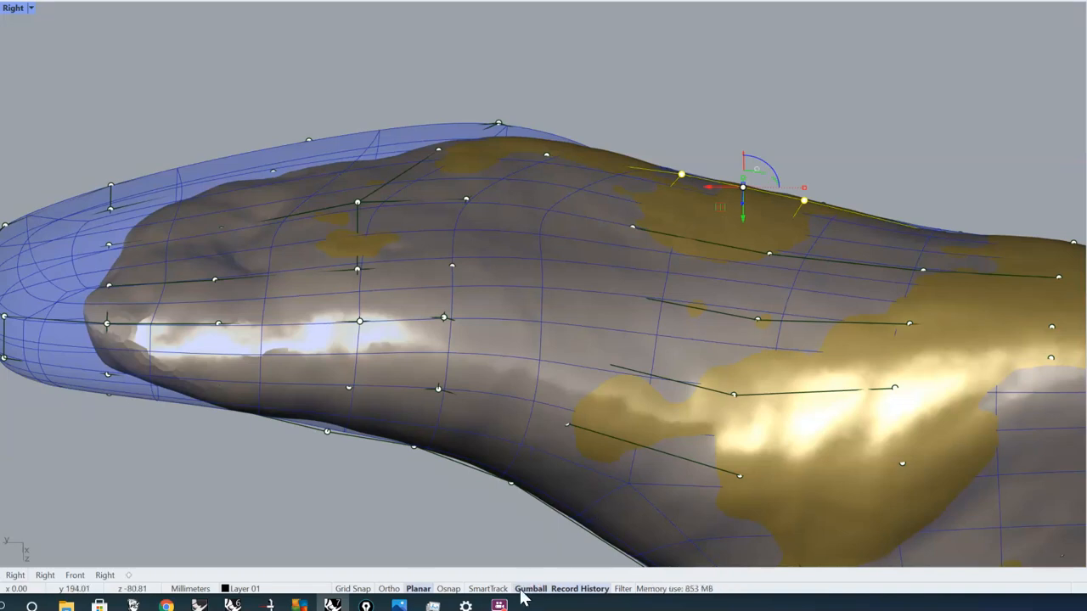
right_click(532, 590)
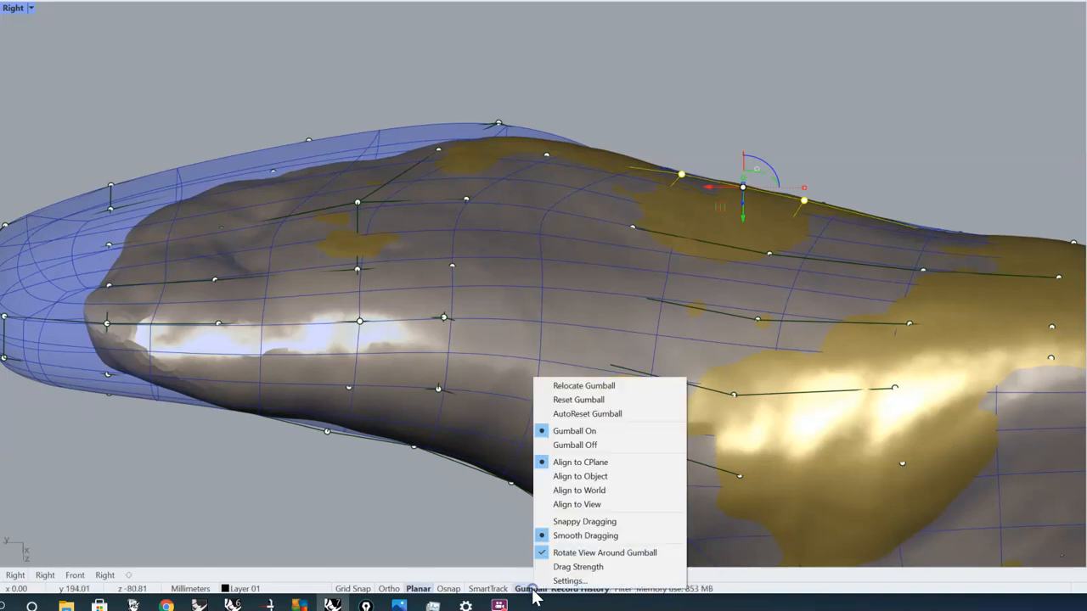
left_click(544, 476)
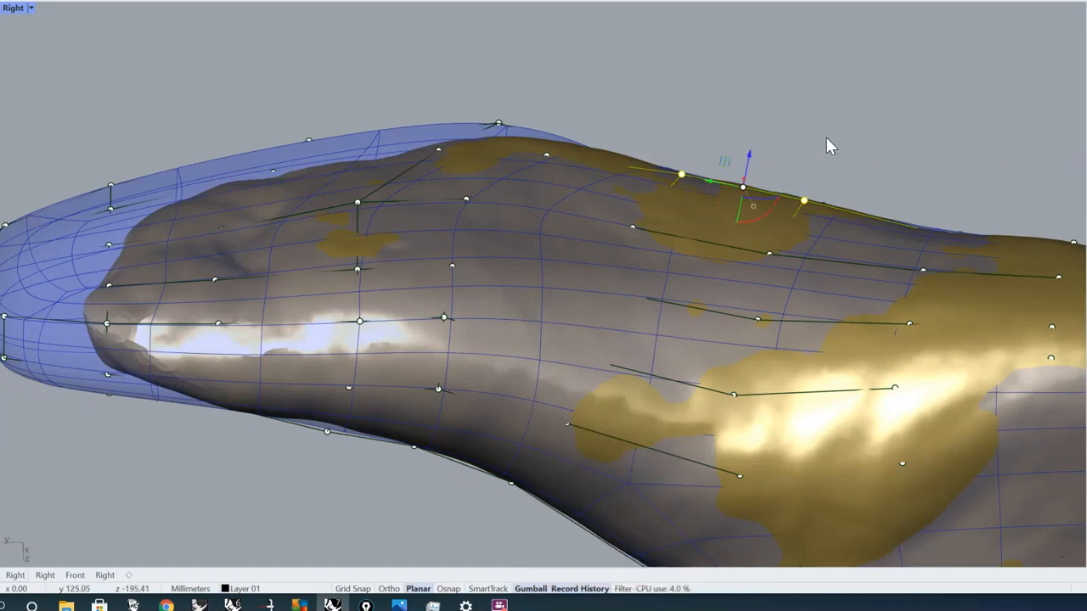
mouse_move(748, 155)
left_mouse_down()
mouse_move(766, 141)
mouse_move(761, 151)
left_mouse_up()
right_click_drag(776, 141, 626, 127)
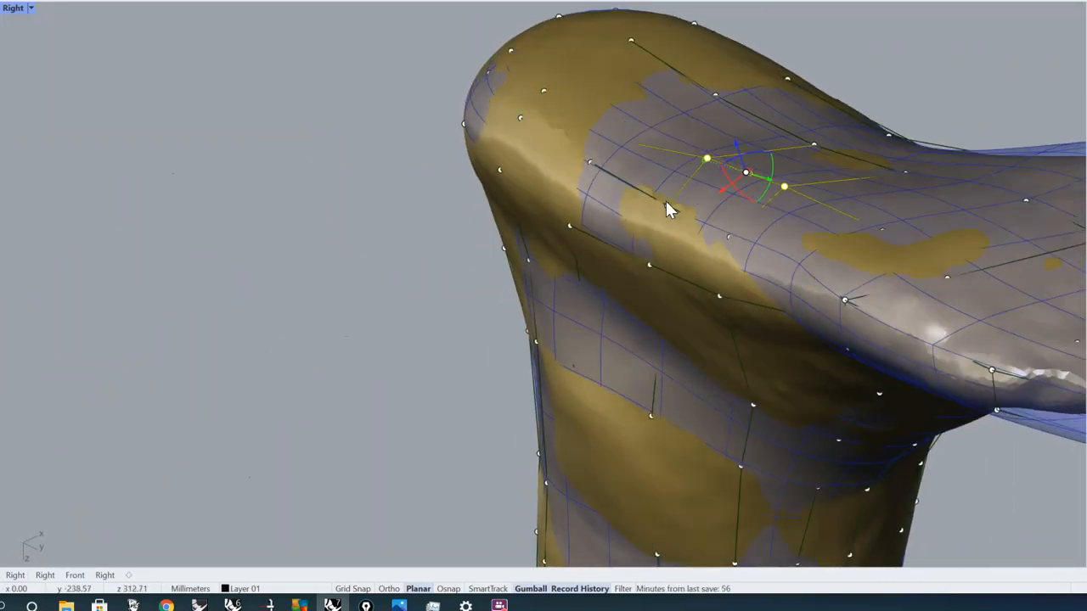
left_click_drag(644, 197, 636, 195)
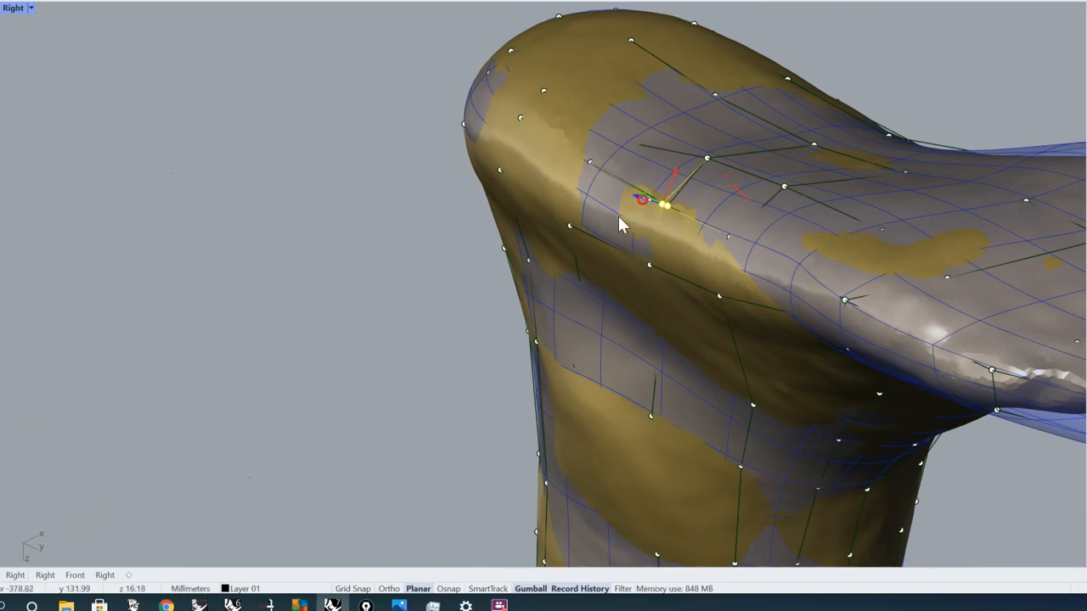
Pull the two outer instep control points outward to cover the scan and ease the upper one slightly back in.
right_click_drag(621, 164, 781, 146)
right_click_drag(688, 168, 442, 188)
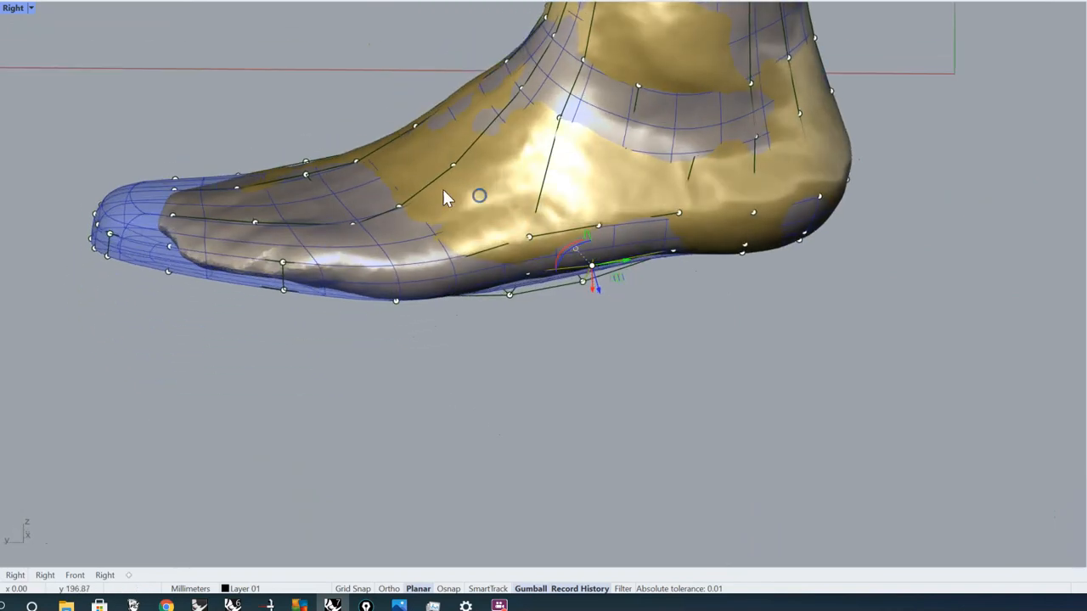
left_click_drag(450, 162, 417, 141)
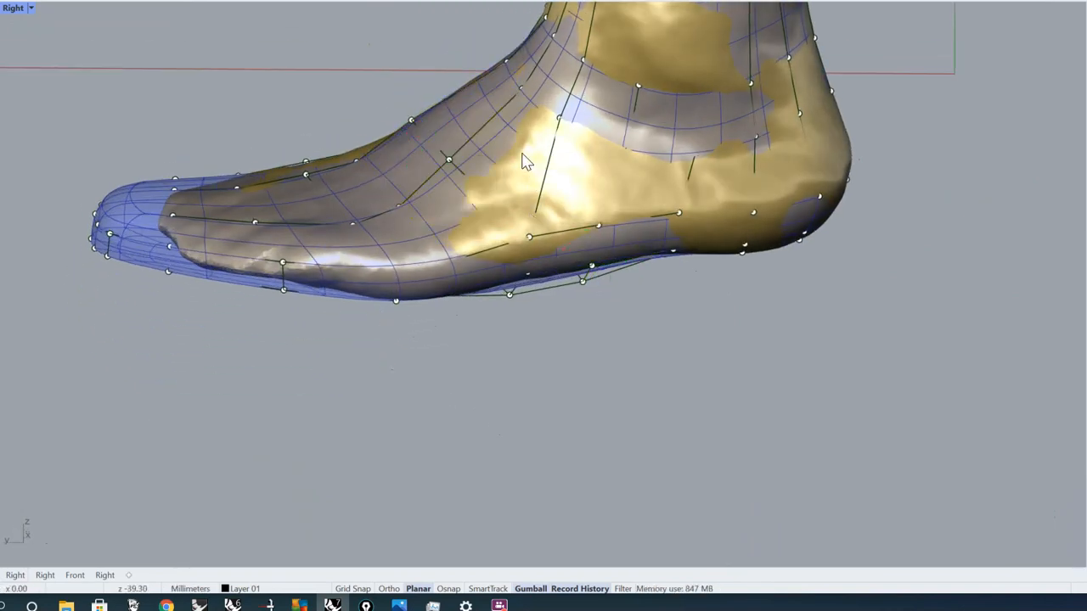
right_click_drag(522, 162, 516, 102)
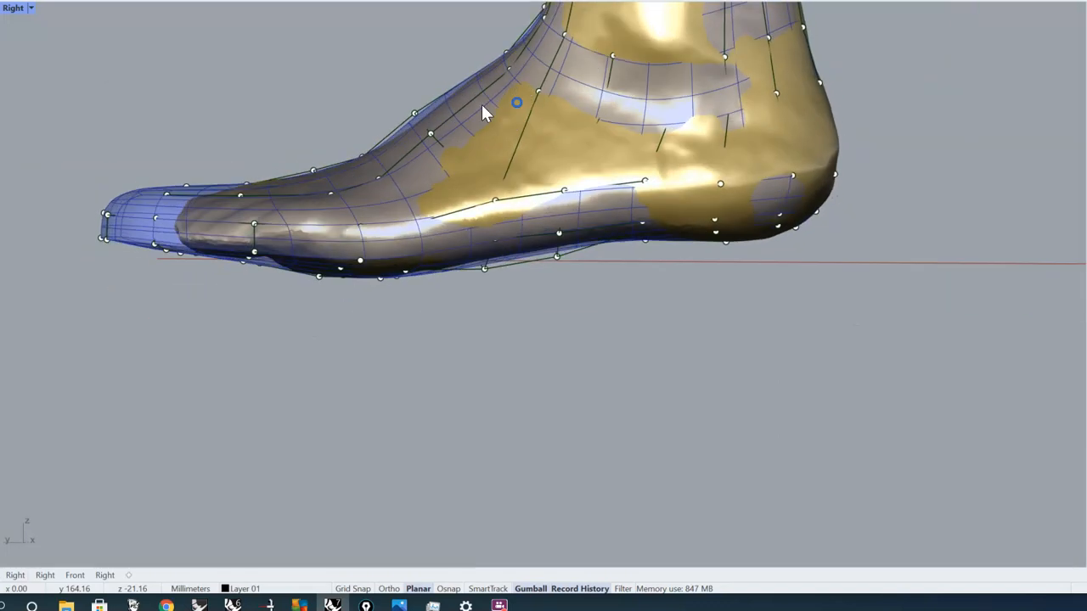
left_click(411, 111)
left_click_drag(389, 84, 396, 91)
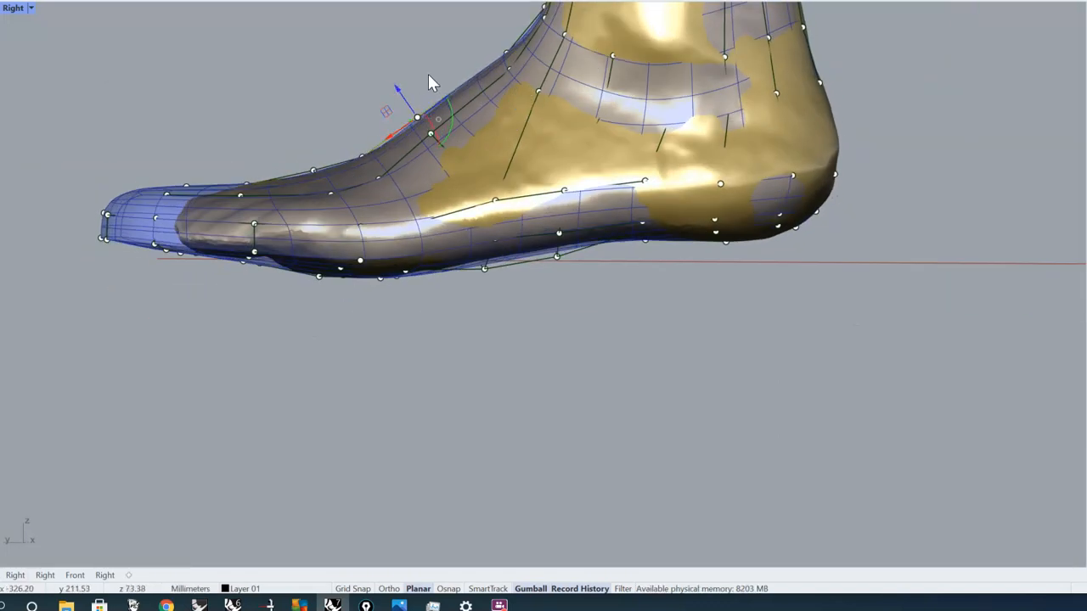
left_click(450, 59)
Nudge the two protruding control points under the midfoot slightly to smooth the sole line.
right_click_drag(430, 79, 593, 178)
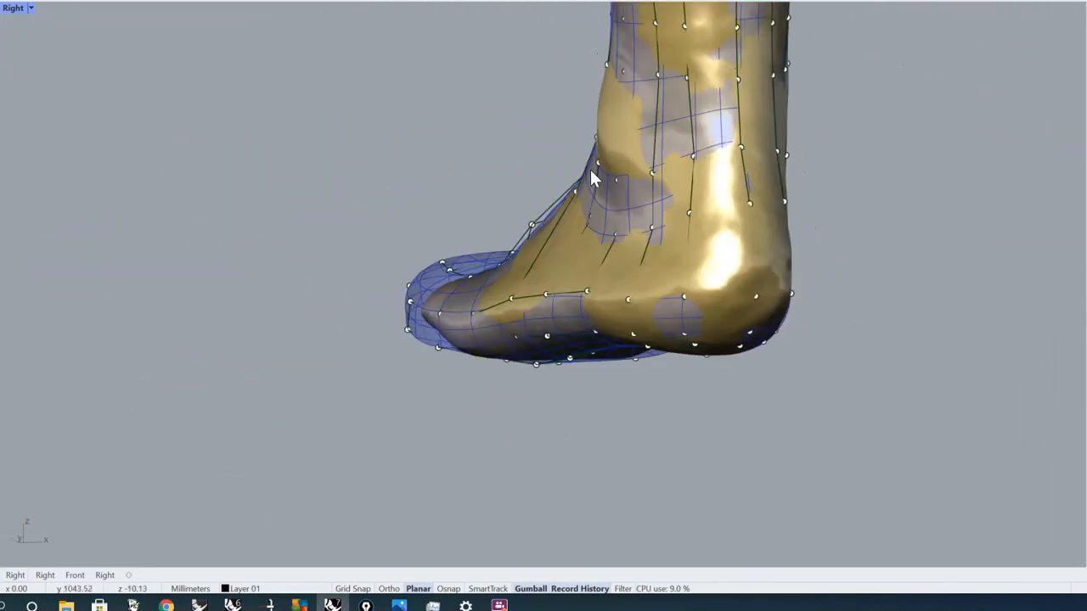
right_click_drag(676, 120, 602, 138)
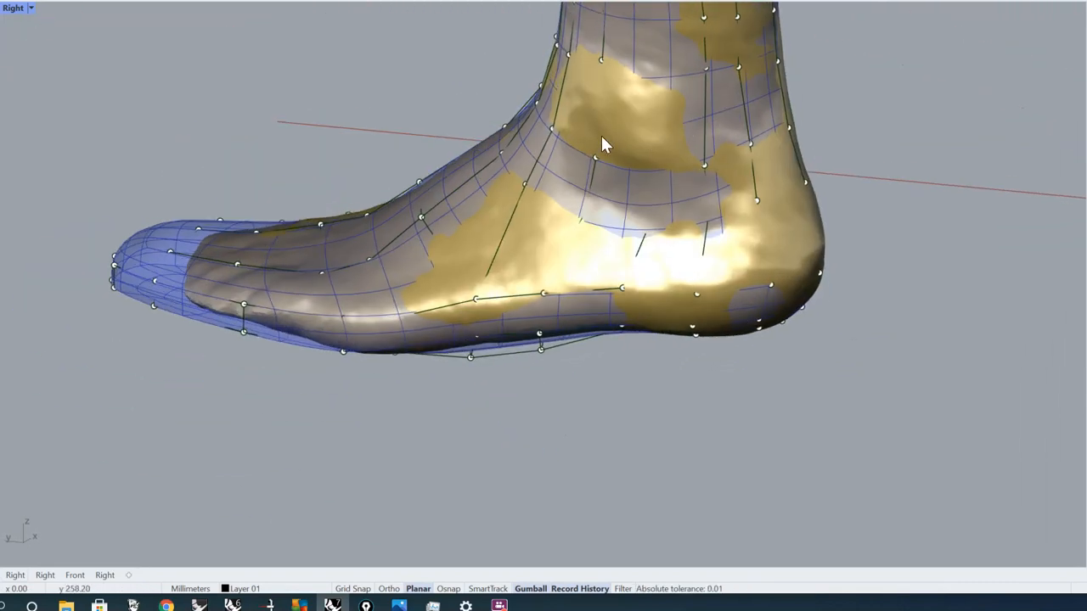
left_click(473, 357)
left_click(516, 387)
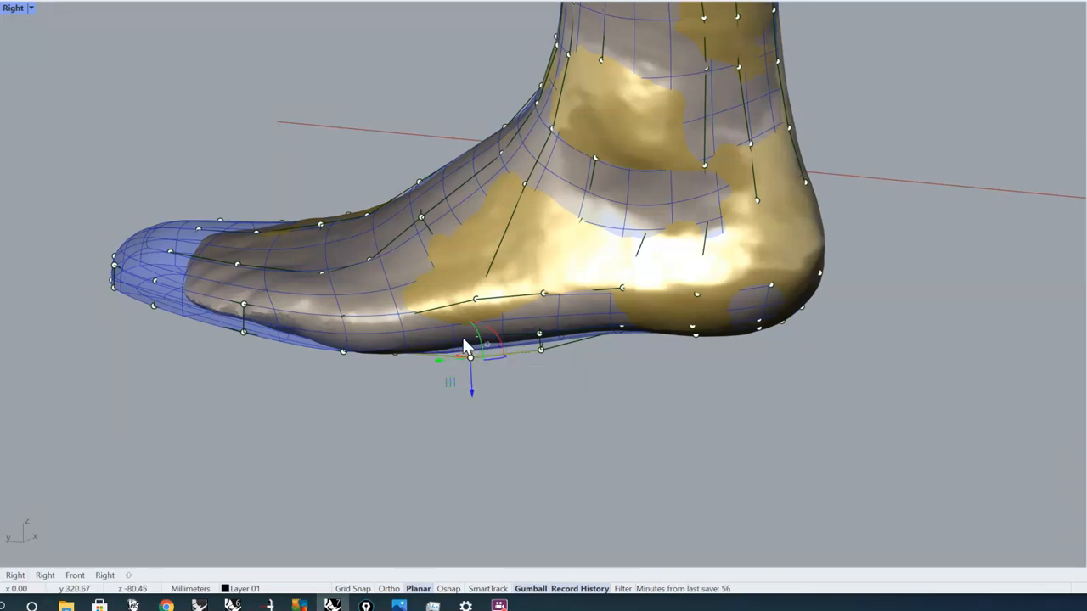
left_click(541, 351)
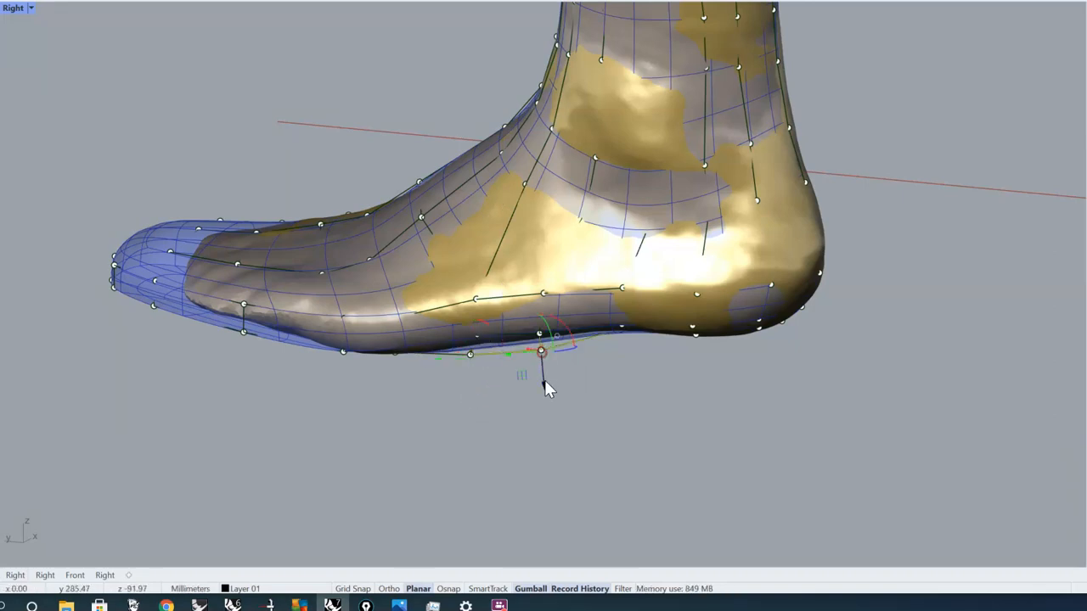
left_click(619, 393)
Examine the mirrored last against its scan from above and from the front.
right_click_drag(619, 393, 549, 332)
scroll(581, 250, "down", 7)
right_click_drag(540, 252, 604, 309)
right_click_drag(731, 169, 599, 215)
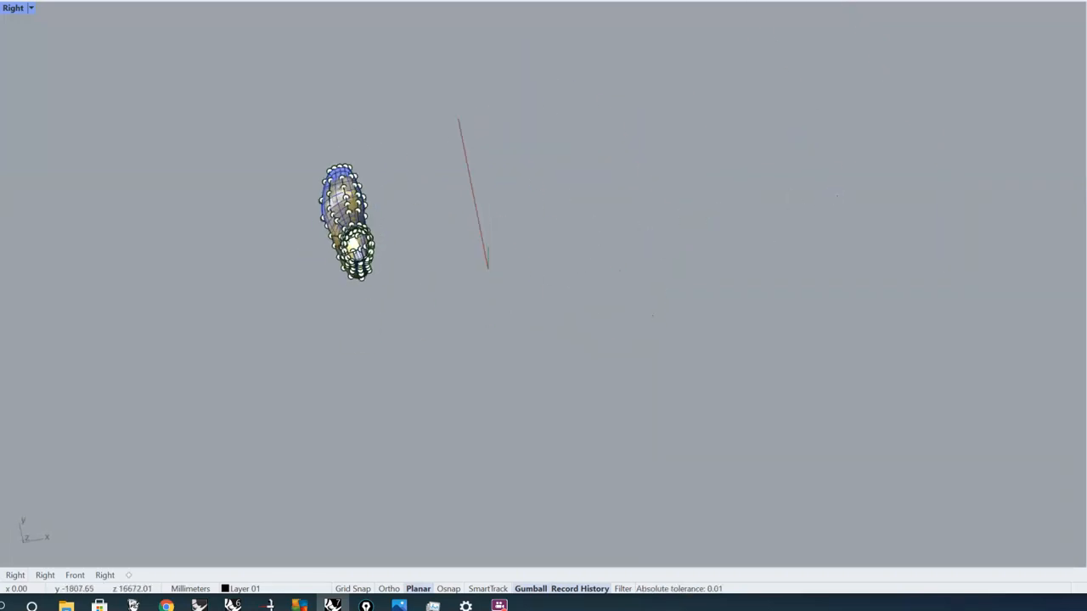
left_click(626, 1)
scroll(596, 155, "up", 10)
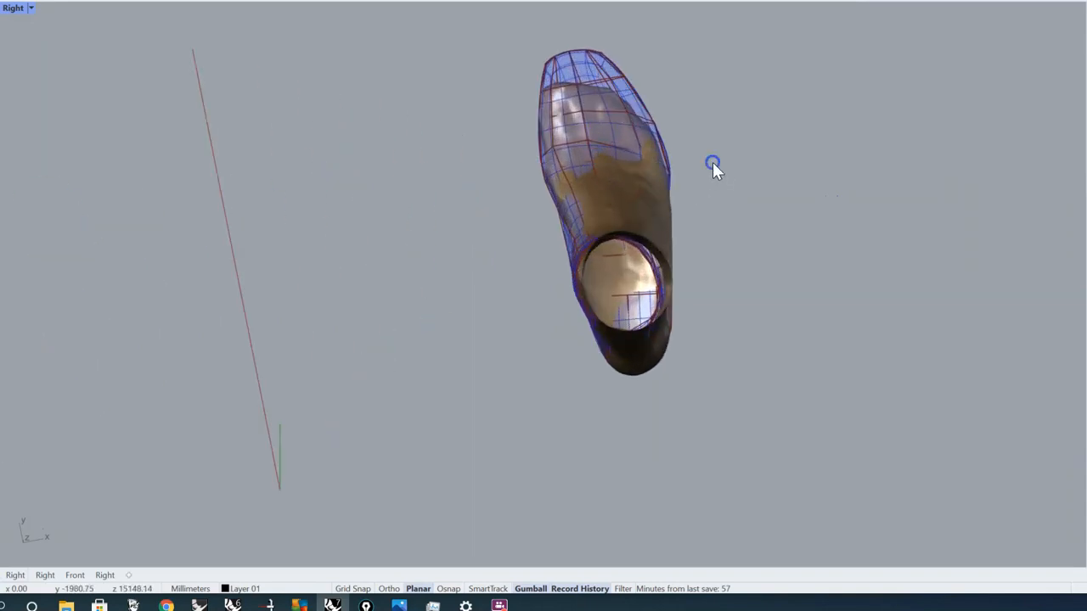
right_click_drag(714, 164, 748, 212)
scroll(590, 170, "up", 3)
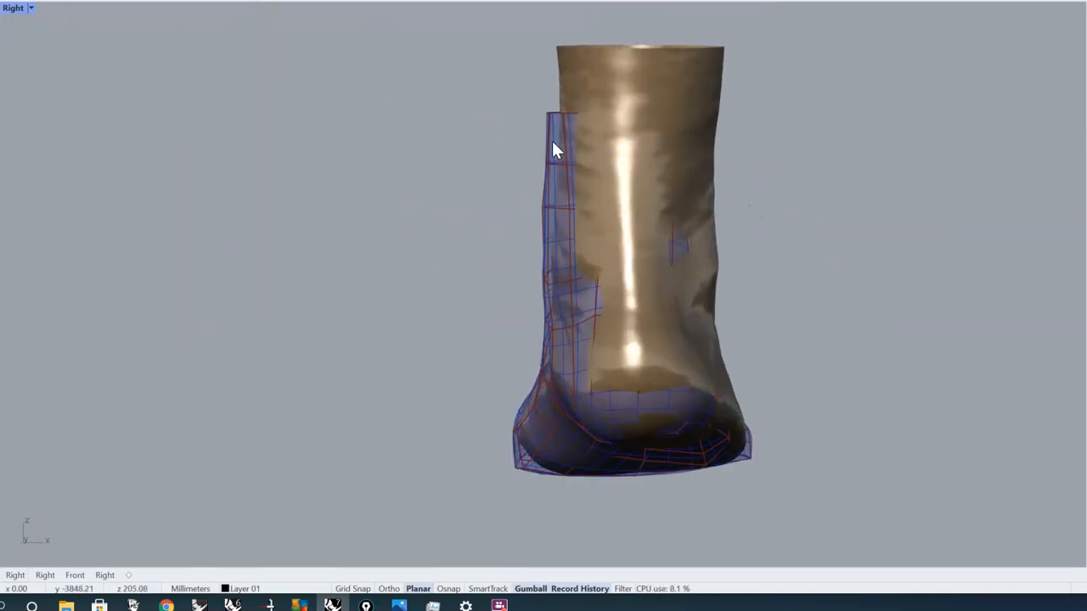
Compare the ankle and leg sections of both lasts with their scans from the front and back.
scroll(566, 150, "down", 3)
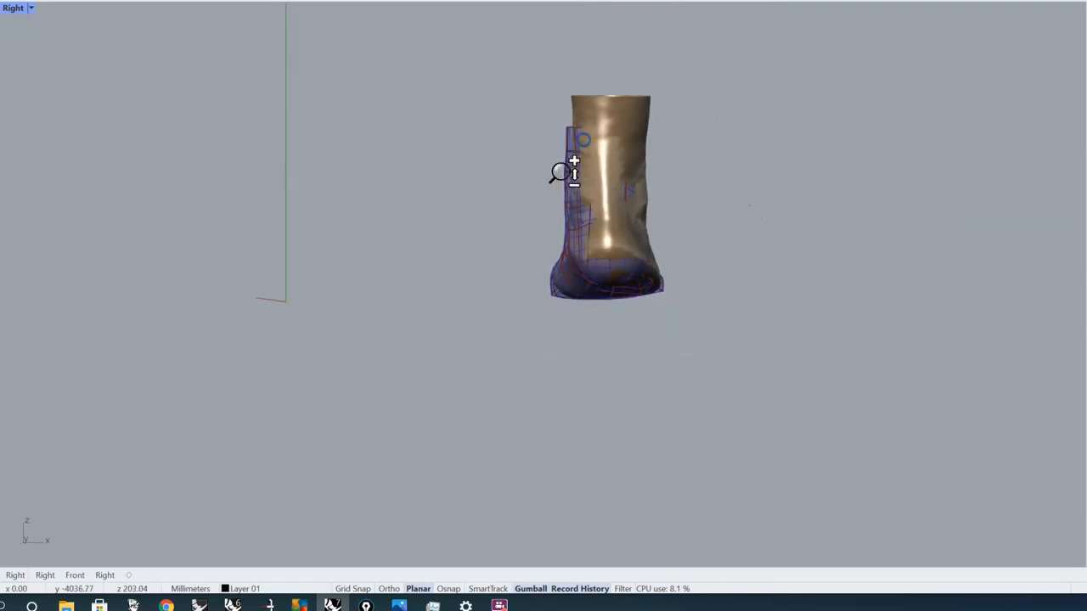
right_click_drag(563, 170, 517, 216)
scroll(497, 153, "up", 3)
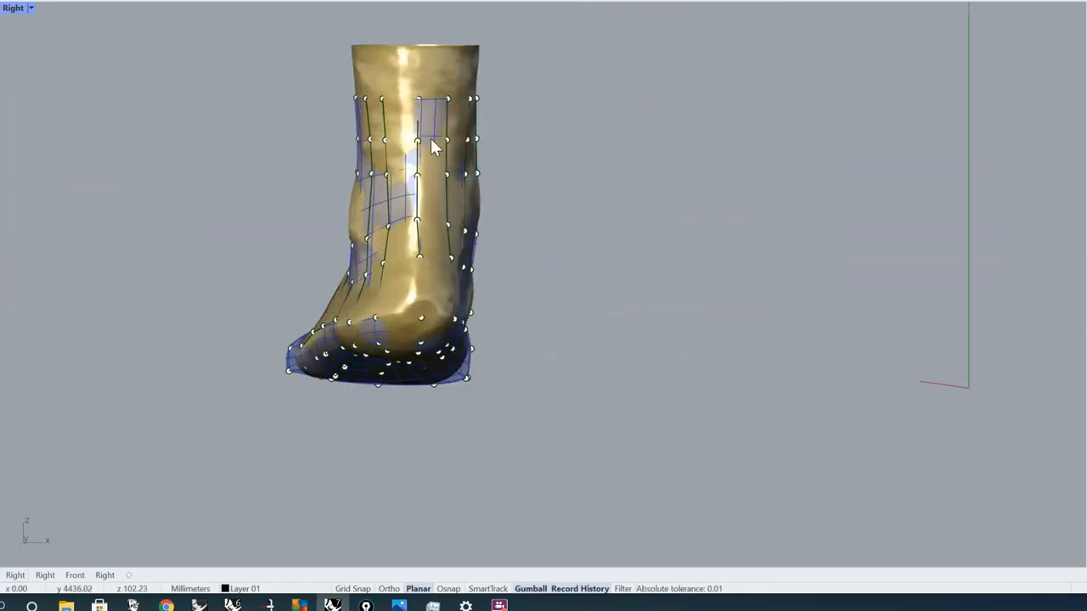
right_click_drag(432, 146, 442, 108)
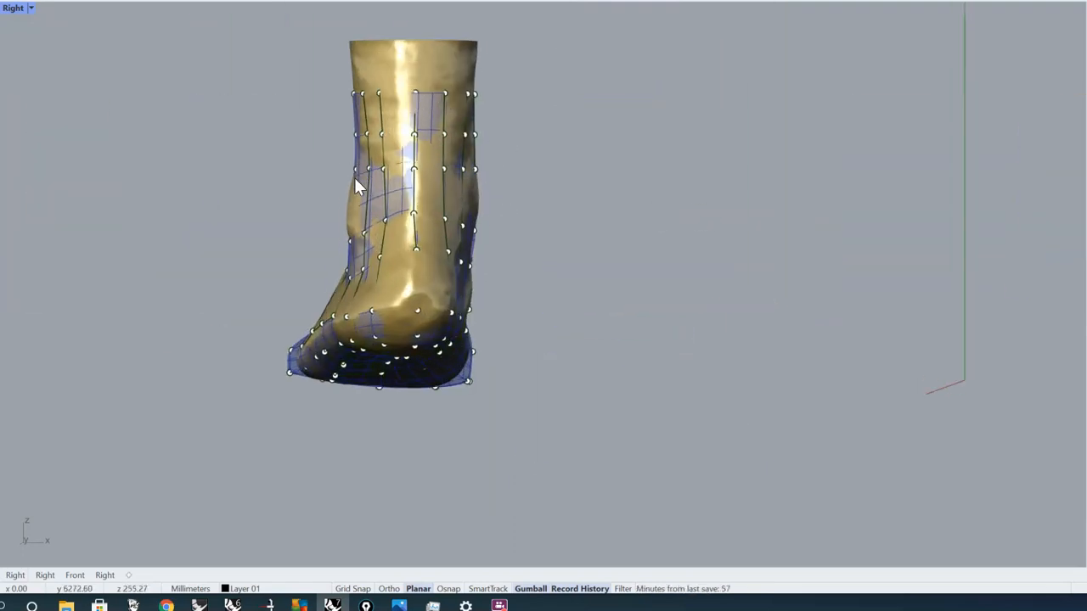
scroll(344, 204, "up", 5)
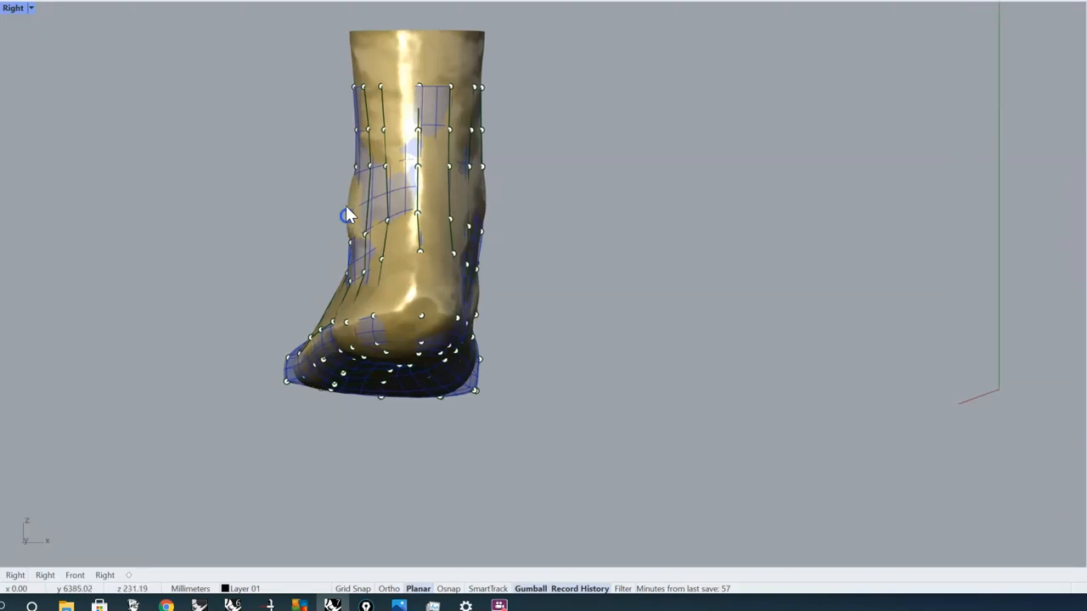
right_click_drag(358, 201, 389, 212)
scroll(576, 173, "down", 5)
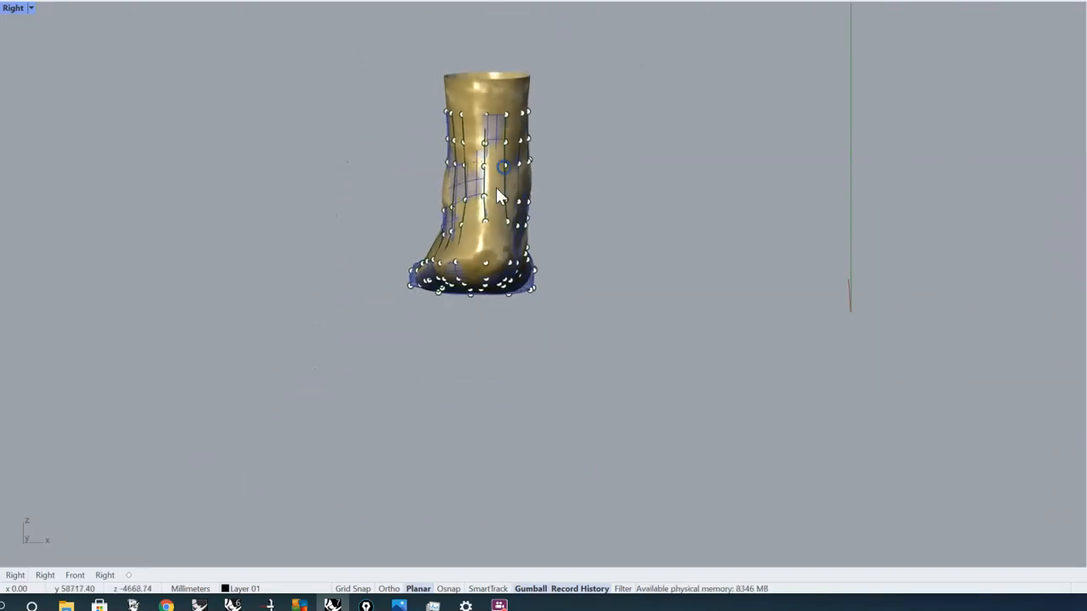
right_click_drag(948, 249, 616, 216)
scroll(656, 174, "up", 3)
right_click_drag(652, 156, 613, 157)
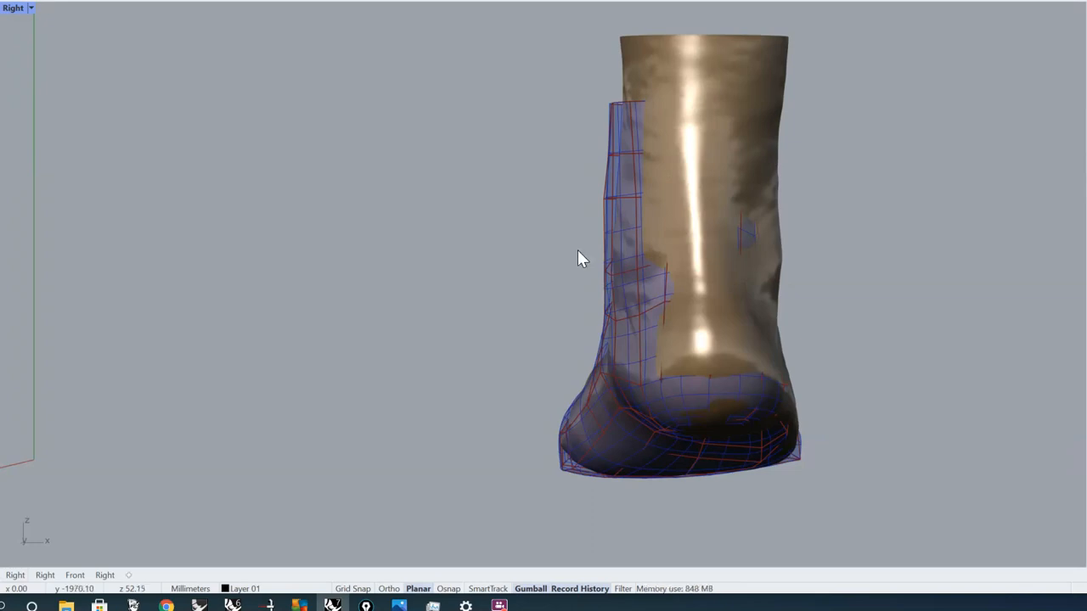
Compare both lasts side by side with their scans from above.
scroll(432, 170, "down", 3)
right_click_drag(434, 173, 439, 303, "ctrl+shift")
scroll(438, 301, "down", 2)
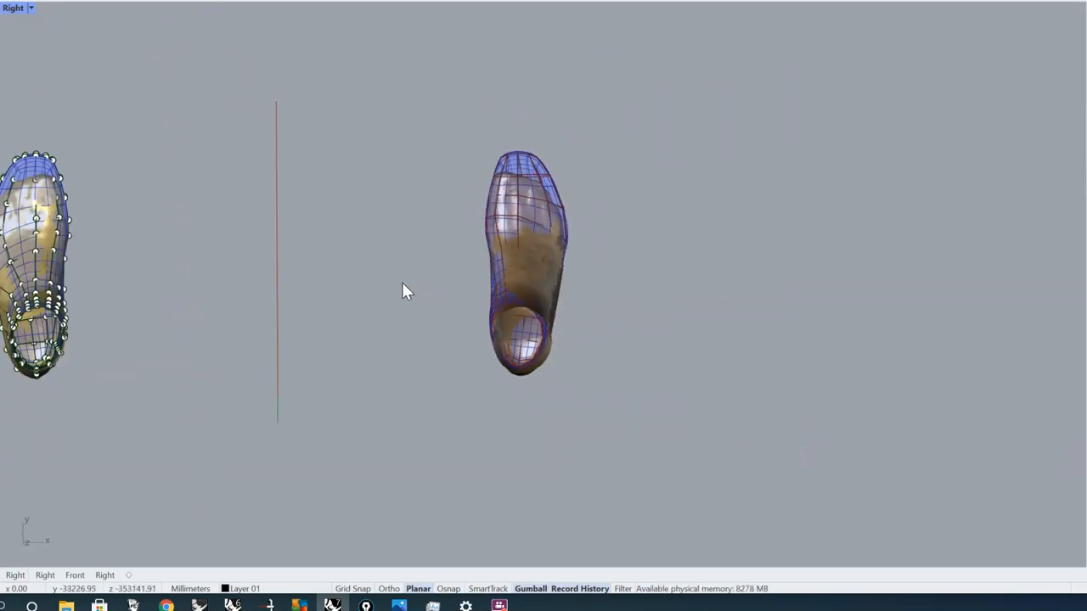
right_click_drag(365, 297, 598, 286)
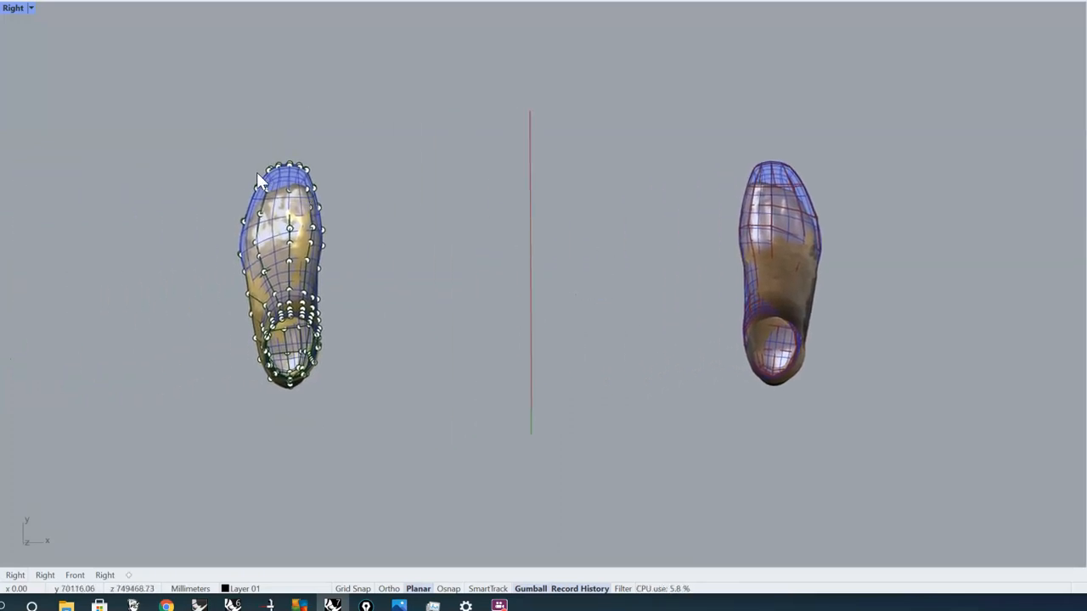
scroll(286, 174, "up", 3)
scroll(343, 192, "down", 2)
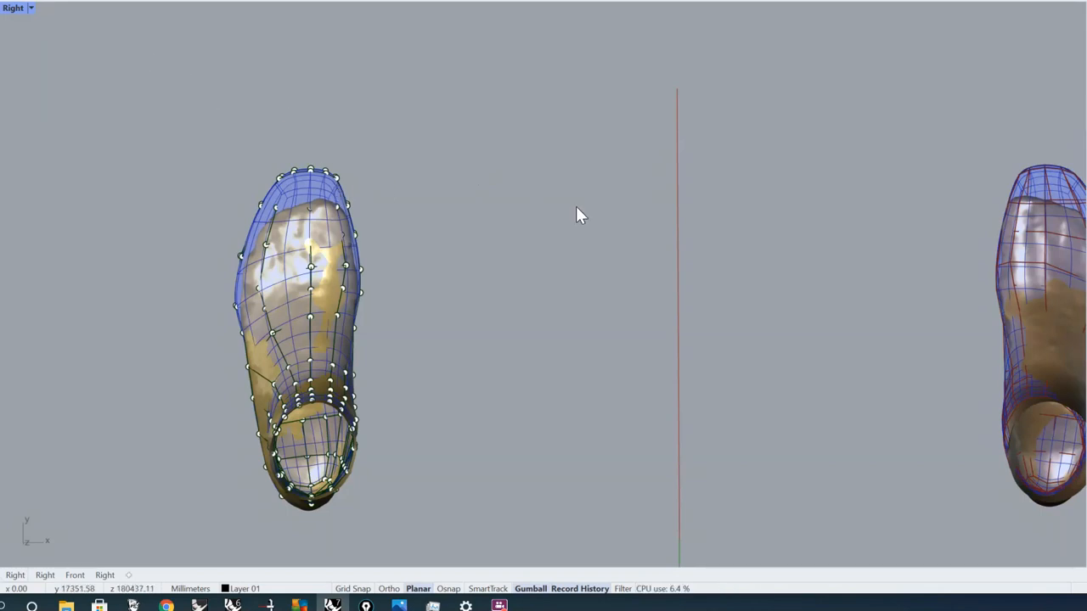
right_click_drag(898, 304, 758, 275)
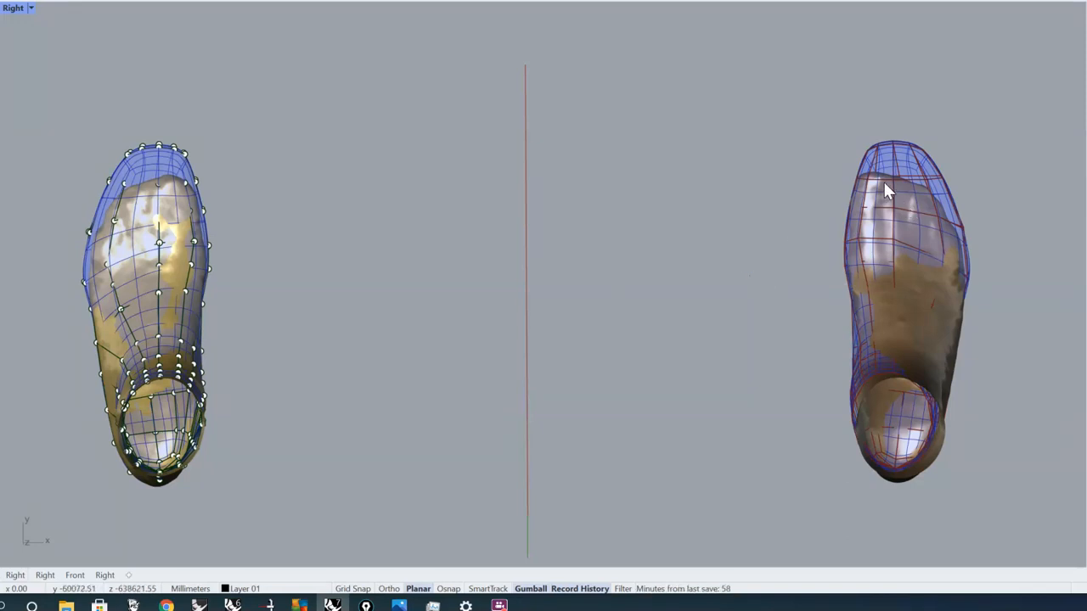
Examine the toe and forefoot edges of both lasts up close for clearance around the scans.
scroll(882, 183, "up", 5)
scroll(928, 223, "down", 5)
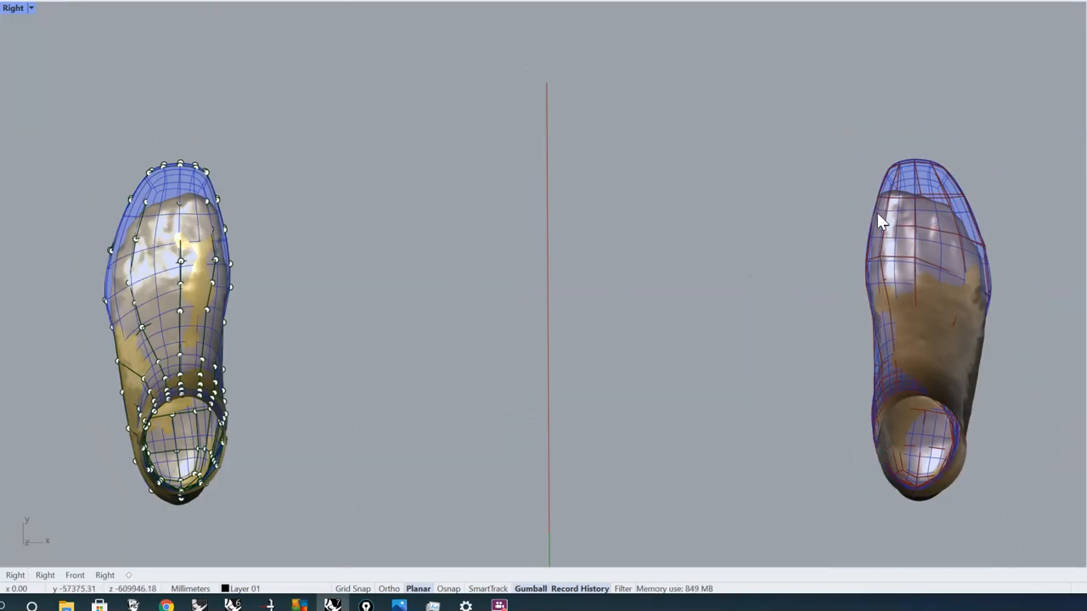
scroll(883, 208, "up", 3)
scroll(883, 202, "down", 1)
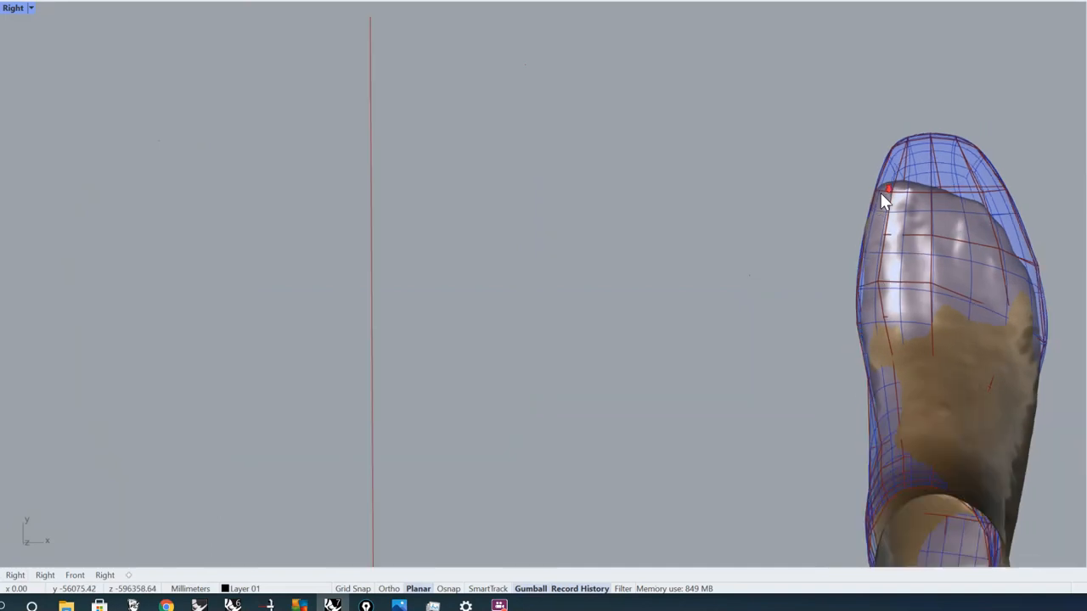
scroll(883, 202, "down", 3)
scroll(879, 200, "down", 1)
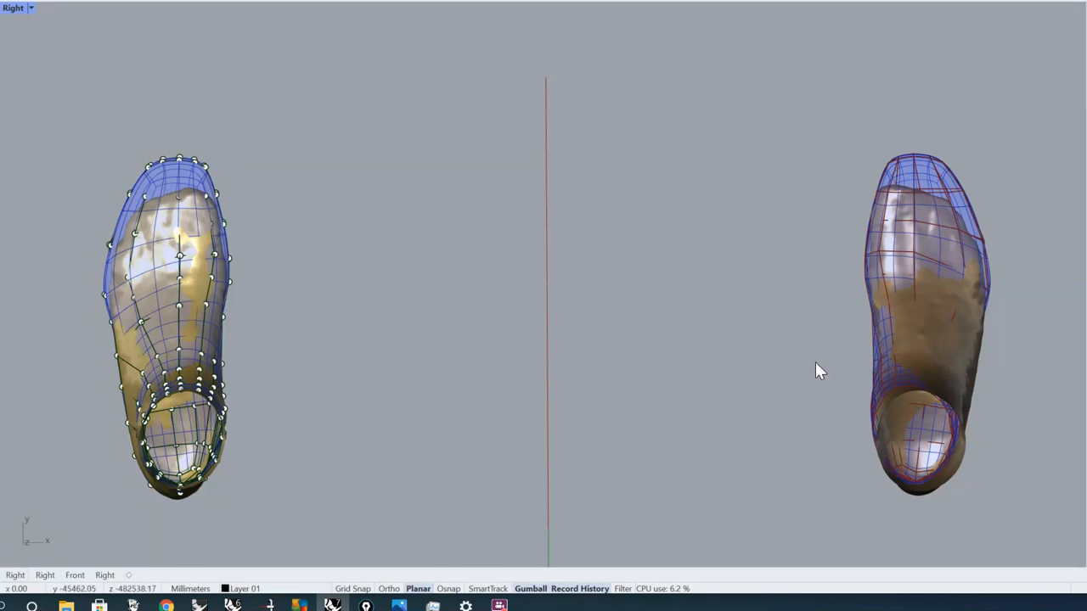
scroll(218, 208, "up", 8)
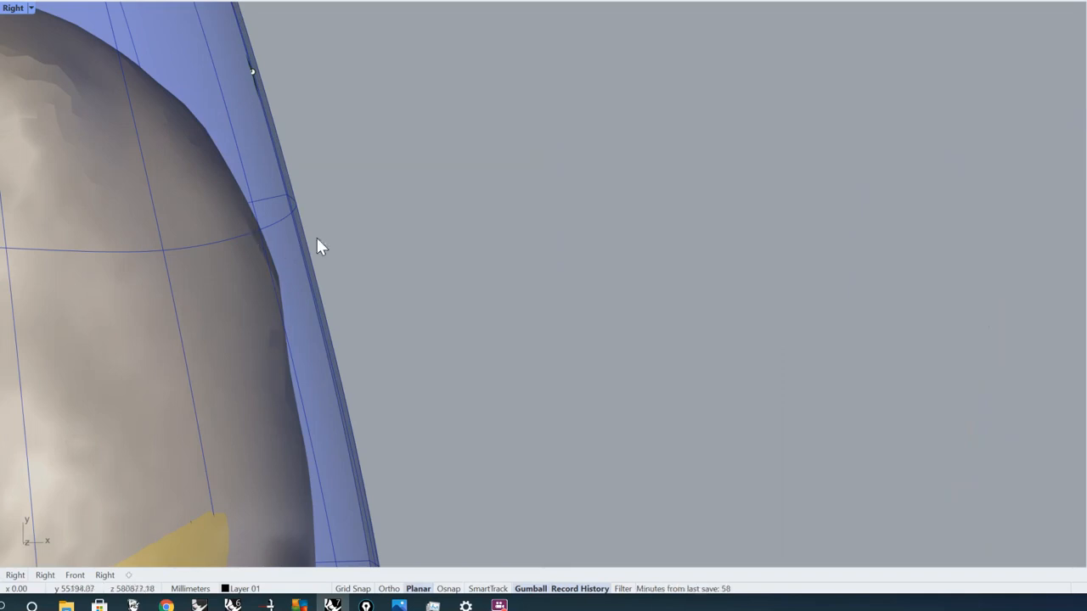
scroll(292, 242, "down", 8)
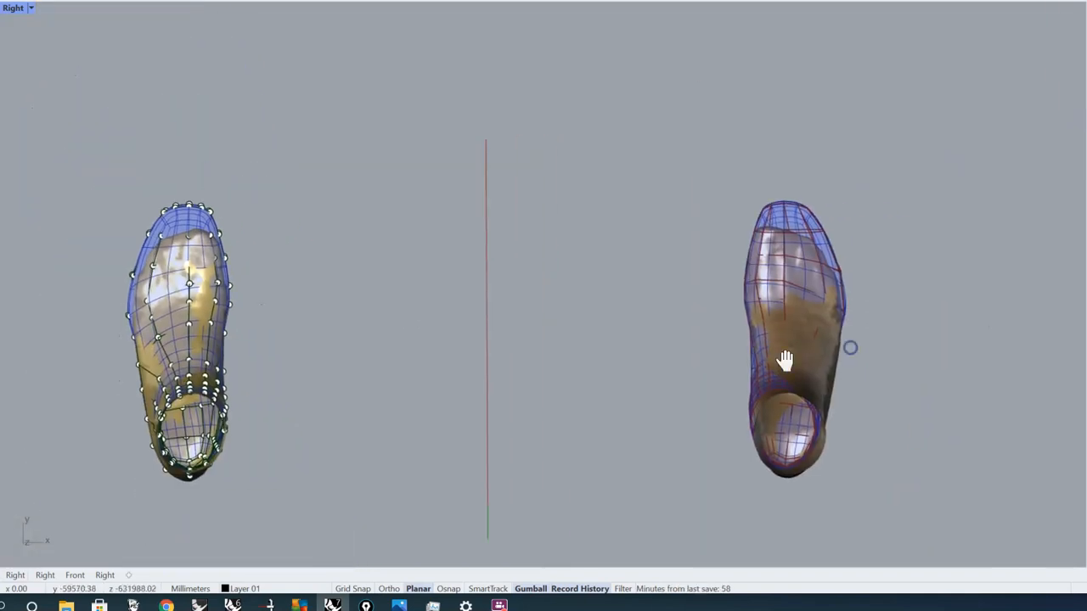
scroll(764, 255, "up", 8)
scroll(744, 255, "down", 8)
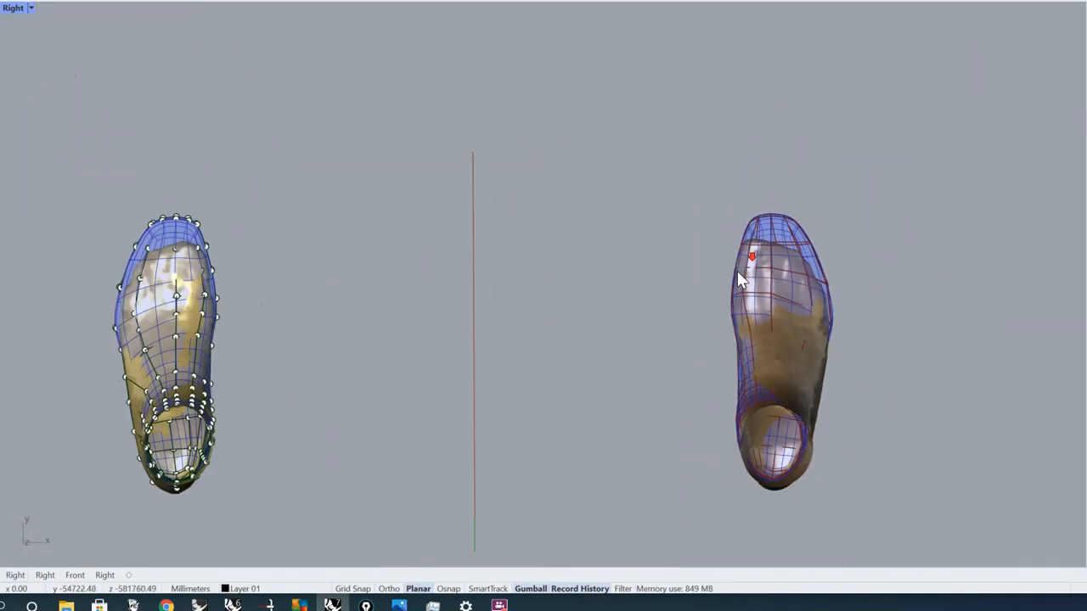
Display the foot tracing images beneath both lasts and compare the traced big-toe outline with the last's edge.
right_click_drag(599, 328, 650, 257)
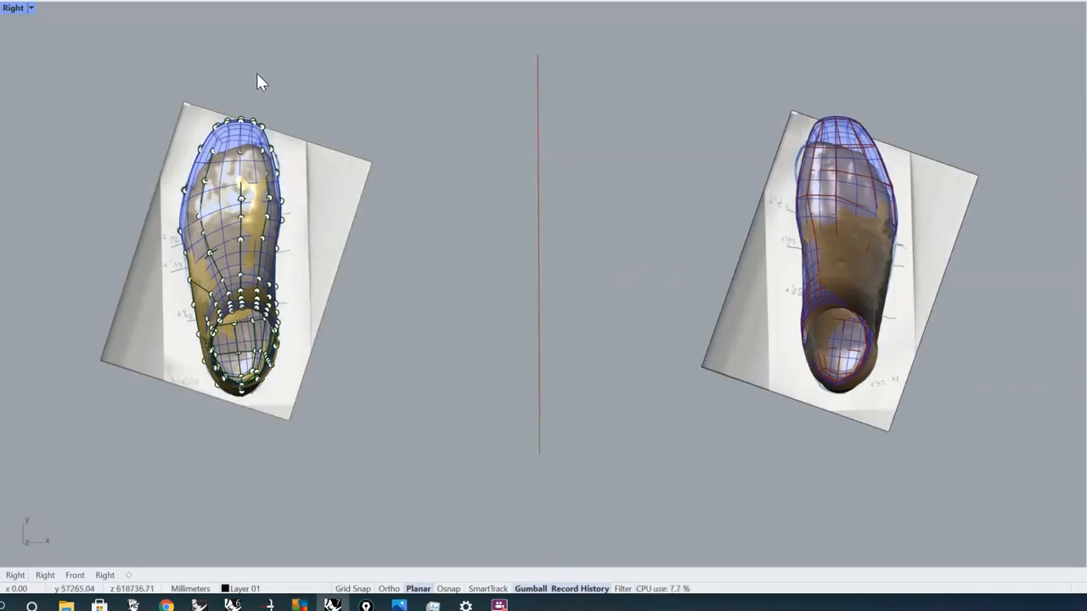
scroll(286, 160, "up", 6)
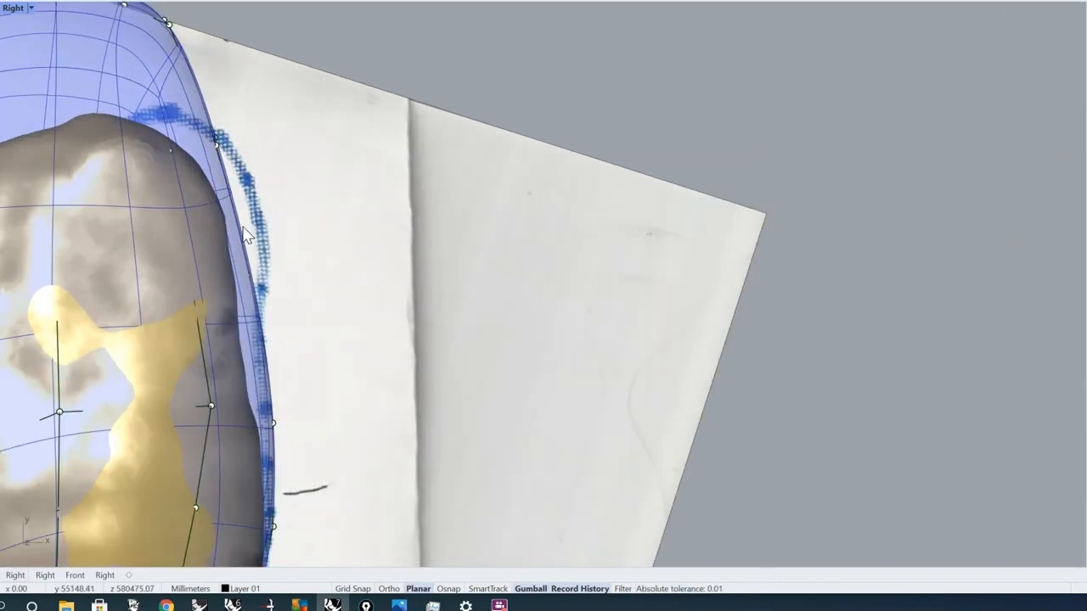
scroll(259, 214, "down", 6)
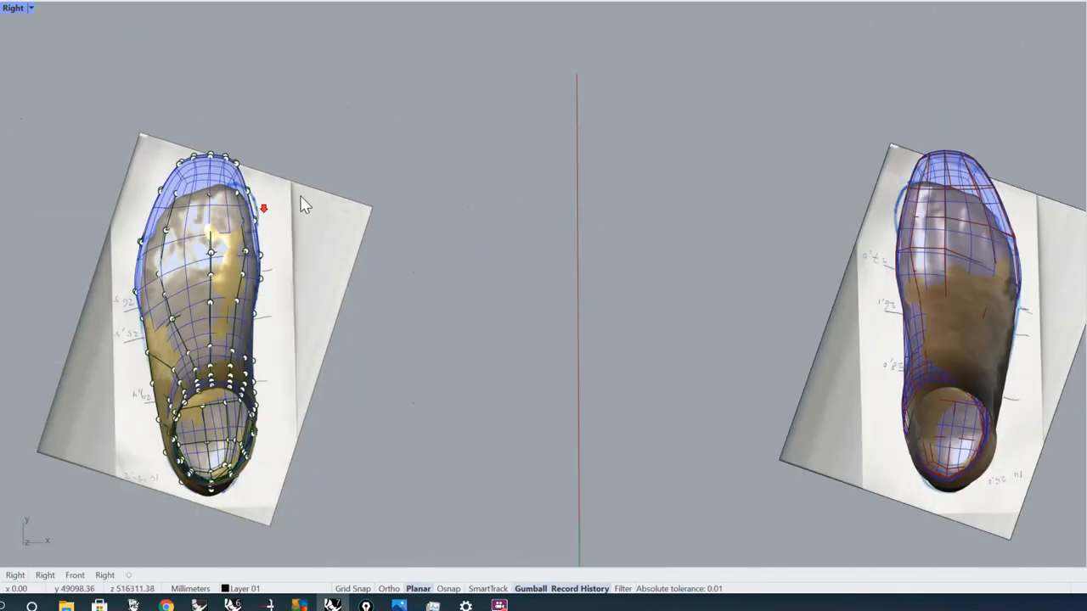
Compare the traced big-toe outlines with the forefoot edges of both lasts from above.
right_click_drag(788, 181, 733, 135)
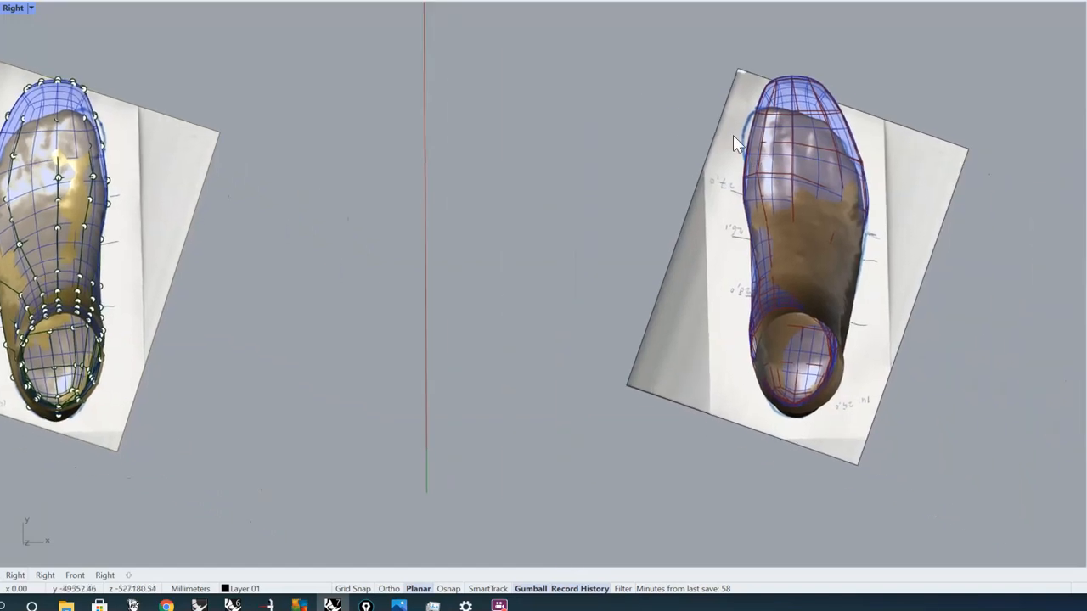
scroll(747, 127, "up", 5)
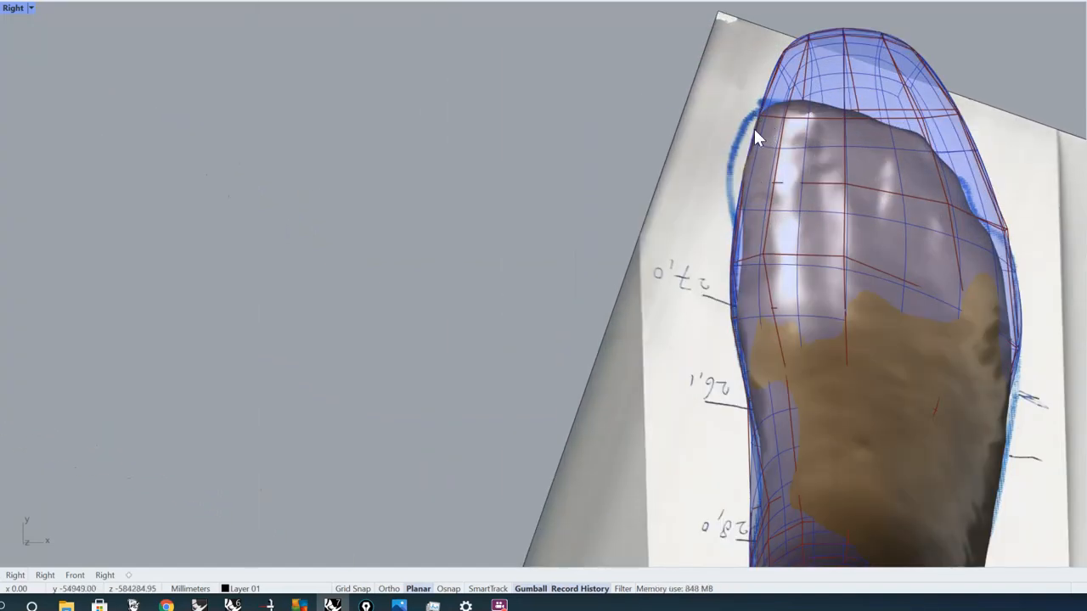
scroll(759, 168, "down", 4)
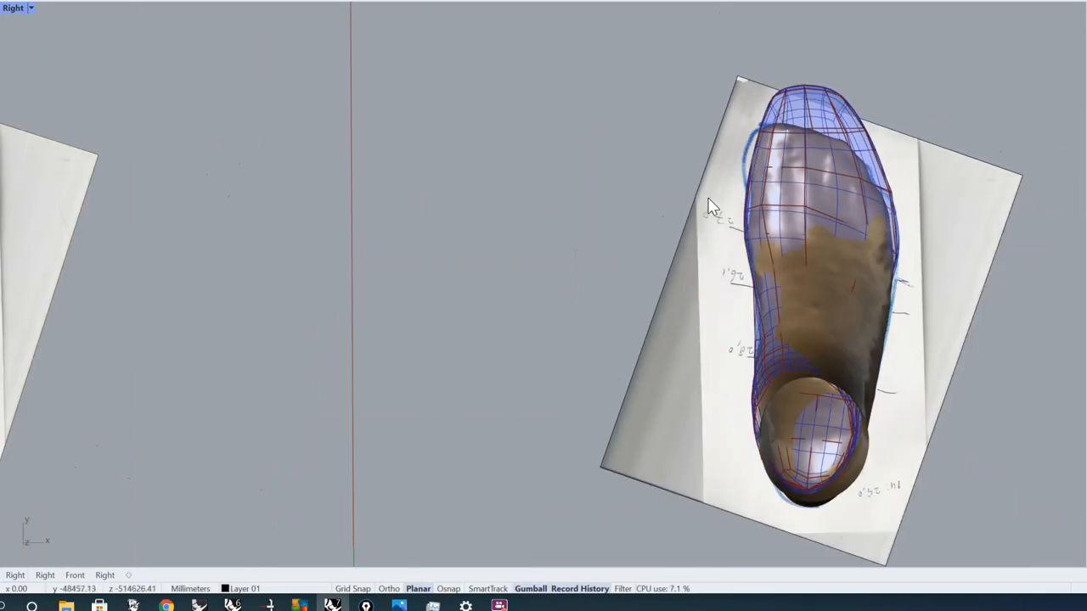
scroll(751, 158, "down", 3)
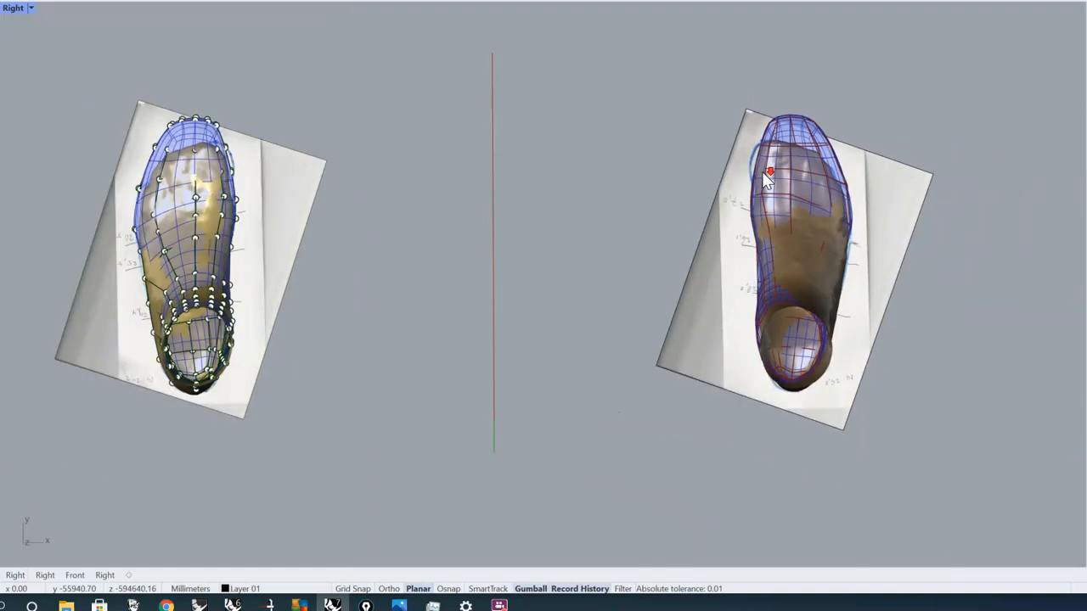
scroll(761, 158, "up", 5)
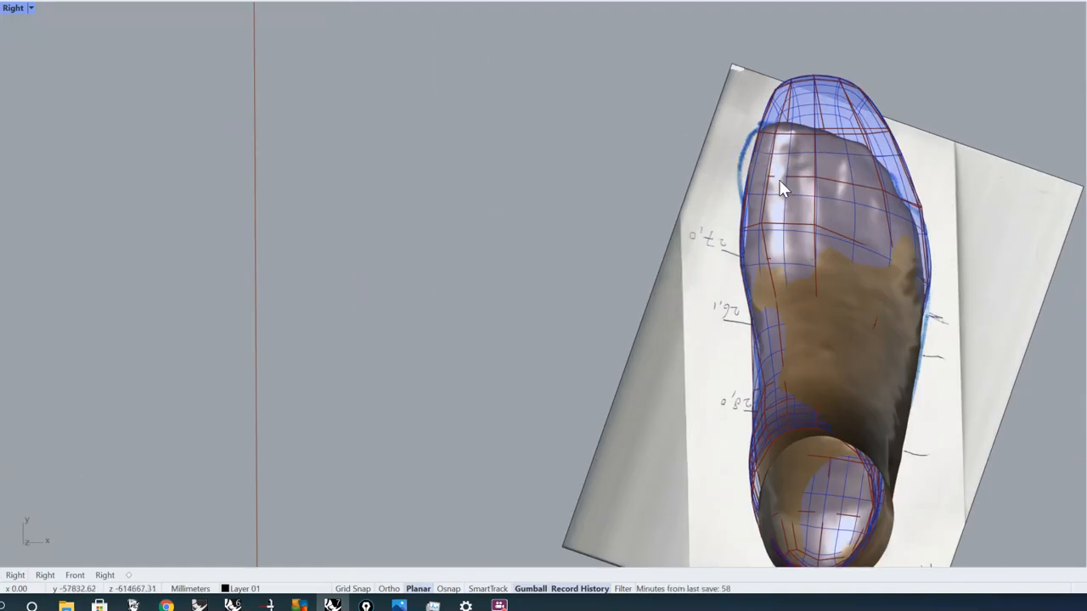
scroll(779, 179, "down", 4)
right_click_drag(493, 150, 658, 163)
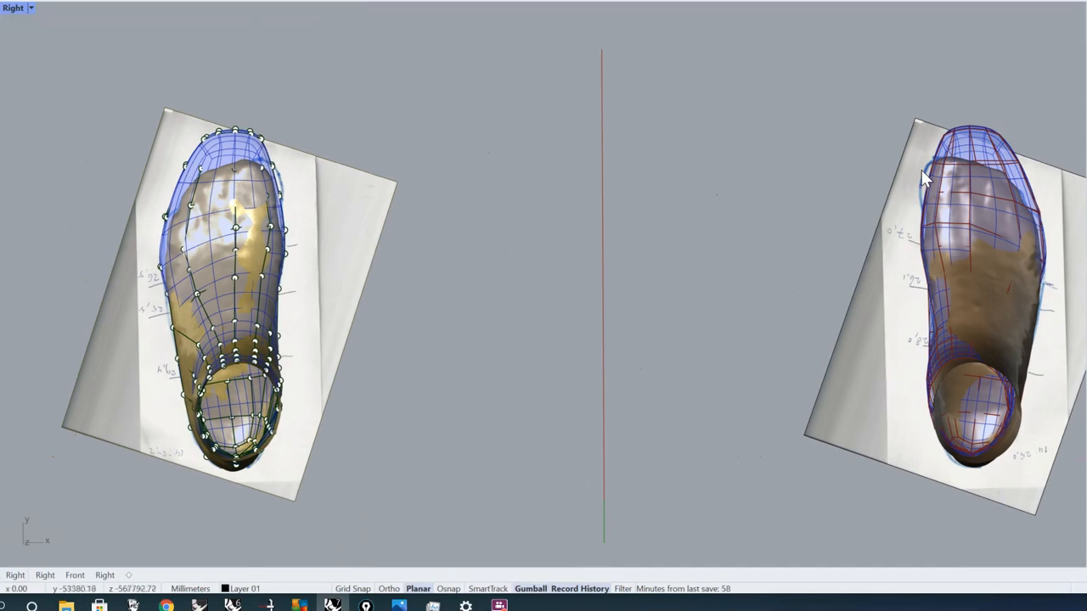
scroll(200, 143, "up", 4)
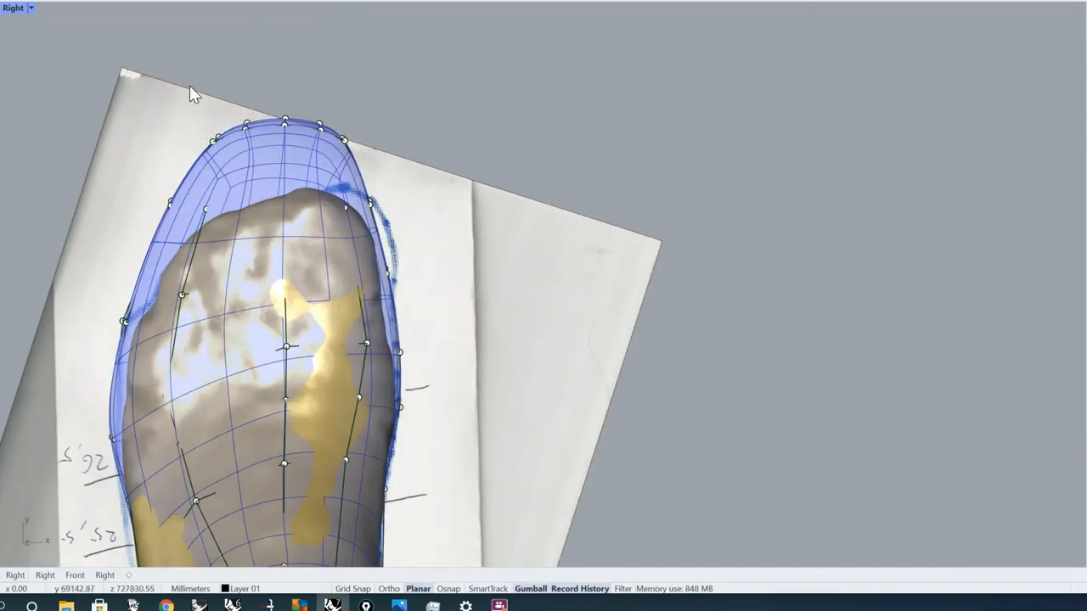
Narrow the toe tip of the original last by scaling its toe control points inward across the width.
left_click_drag(150, 44, 367, 188)
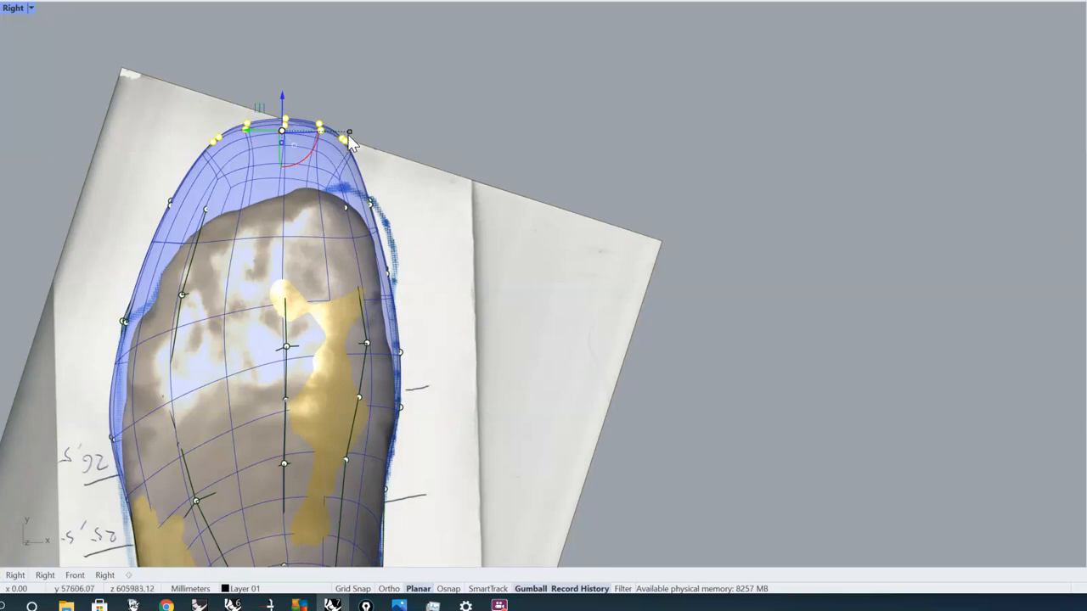
left_click_drag(346, 131, 382, 125)
left_click(394, 114)
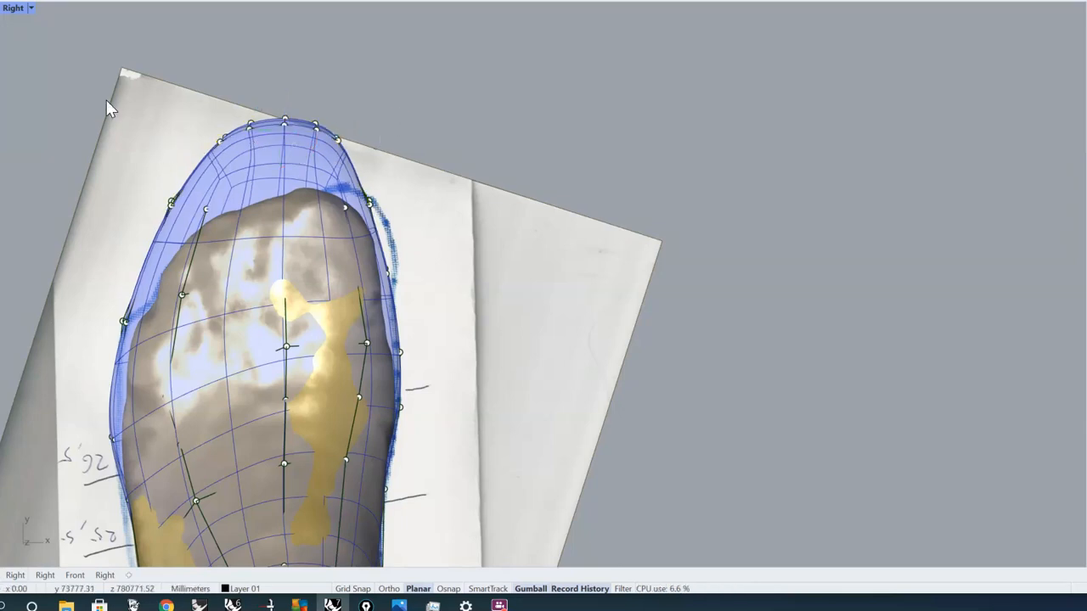
Align the gumball to World and move the control points beside the original last's outer toe edge slightly inward.
left_click_drag(67, 111, 214, 225)
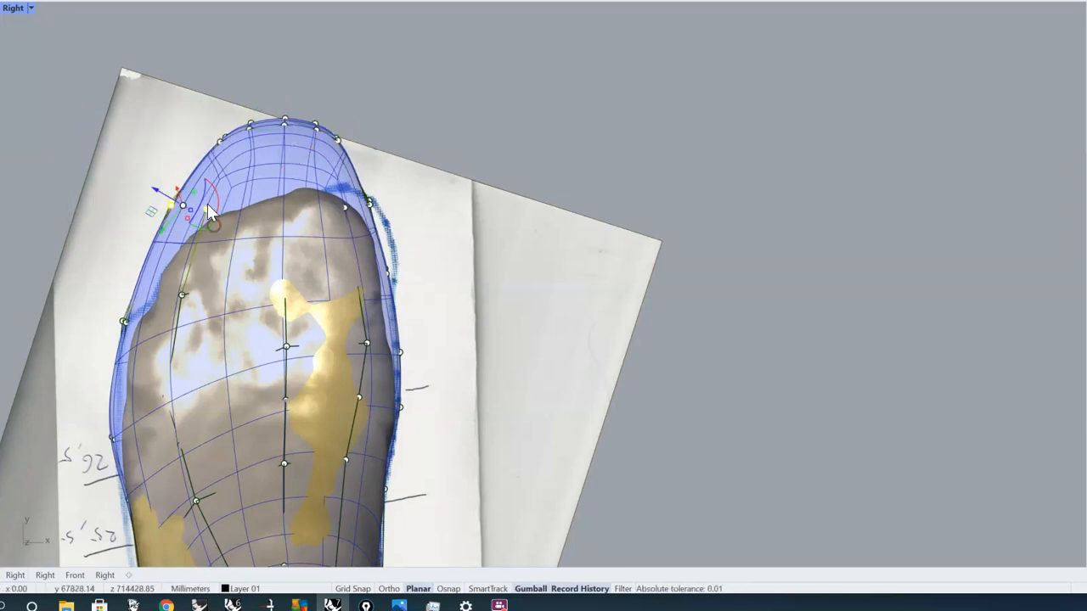
right_click(526, 589)
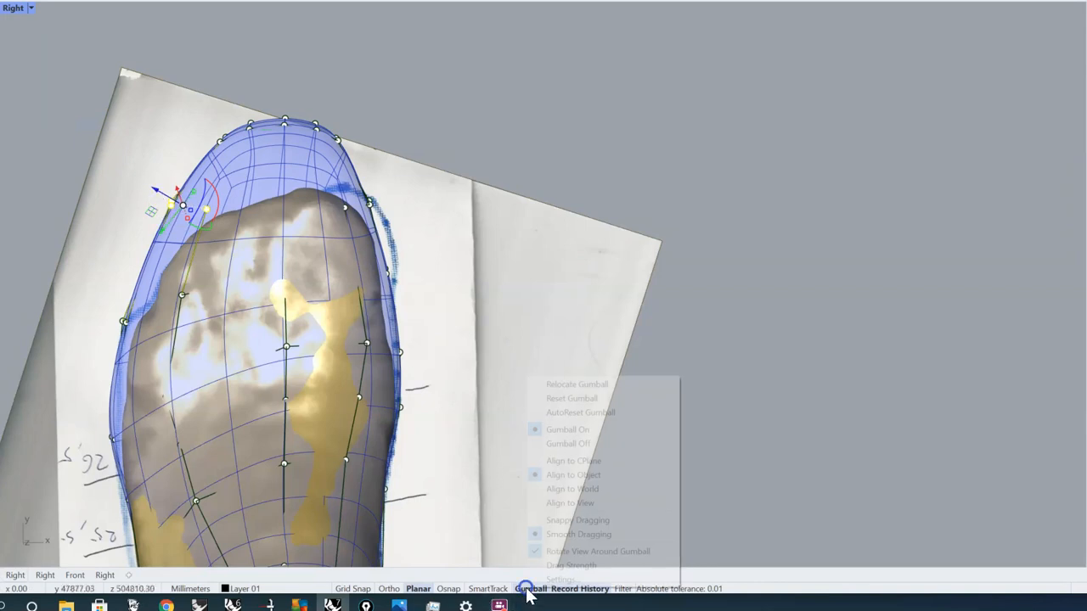
left_click(560, 489)
left_click_drag(211, 182, 214, 184)
left_click(450, 115)
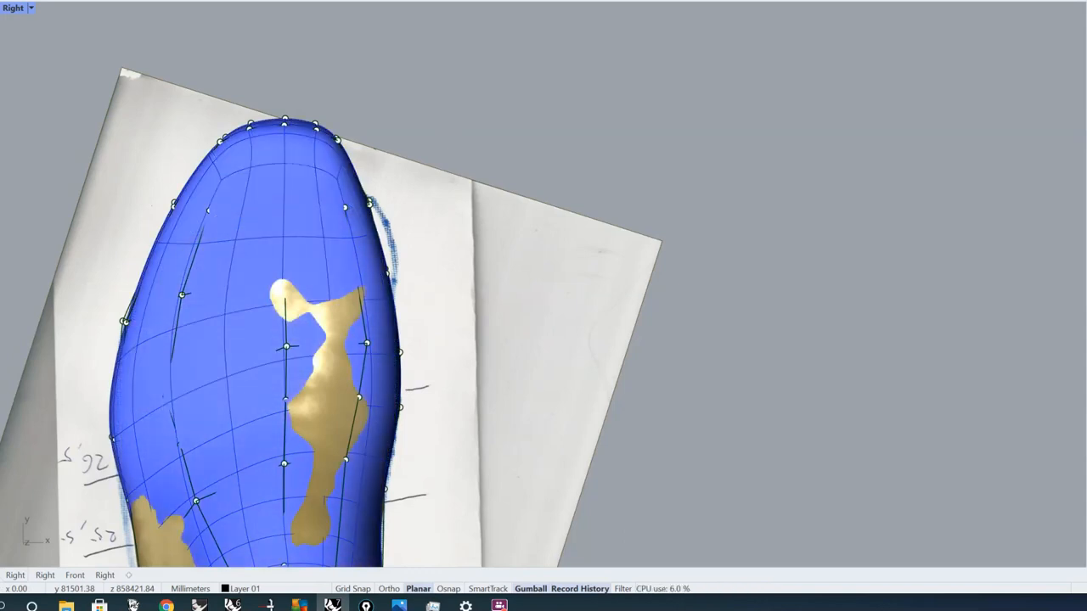
Examine the original last from above, then both lasts from the heel end, for alignment with their leg scans.
right_click_drag(368, 326, 424, 228)
scroll(424, 227, "down", 3)
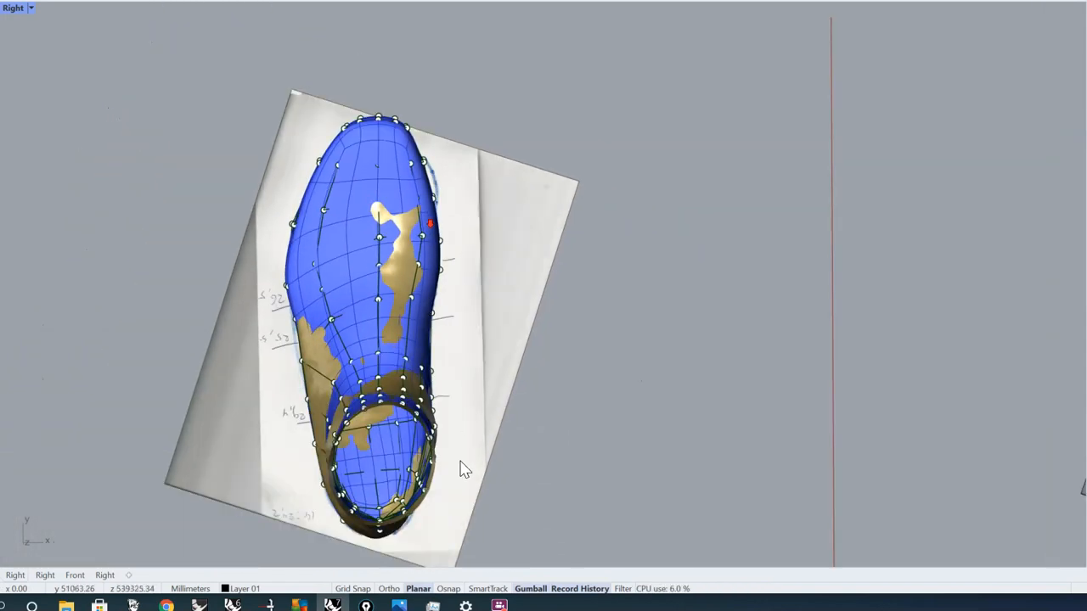
mouse_move(466, 419)
right_mouse_down("ctrl+shift")
mouse_move(461, 388)
mouse_move(552, 353)
mouse_move(526, 287)
mouse_move(406, 268)
mouse_move(394, 228)
mouse_move(432, 301)
mouse_move(458, 410)
mouse_move(458, 361)
mouse_move(466, 369)
right_mouse_up("ctrl+shift")
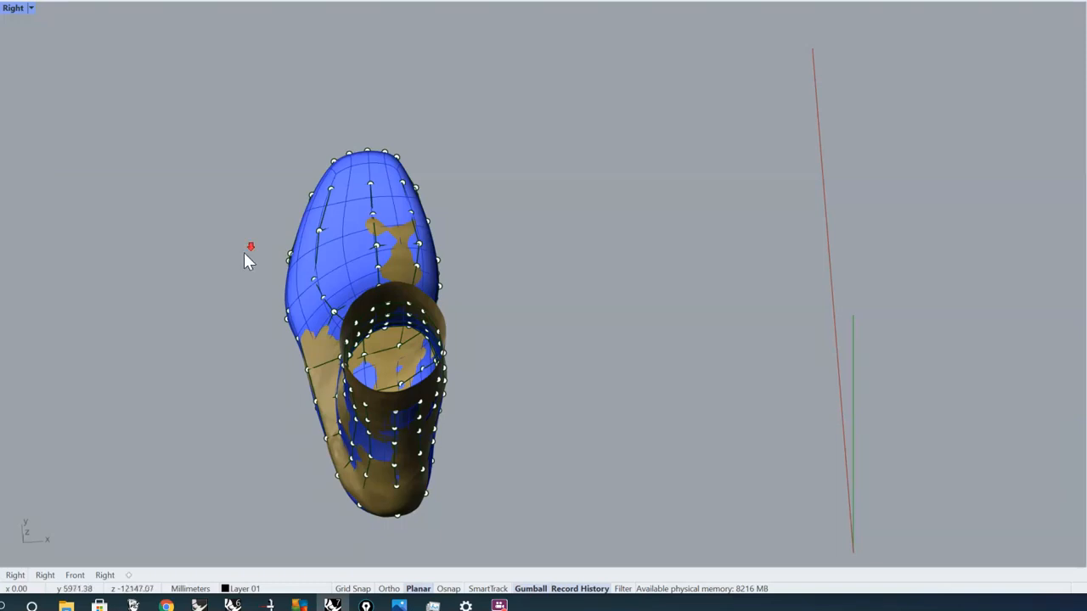
scroll(244, 252, "down", 3)
right_click_drag(407, 253, 388, 166, "ctrl+shift")
right_click_drag(478, 296, 472, 195)
left_click(658, 209)
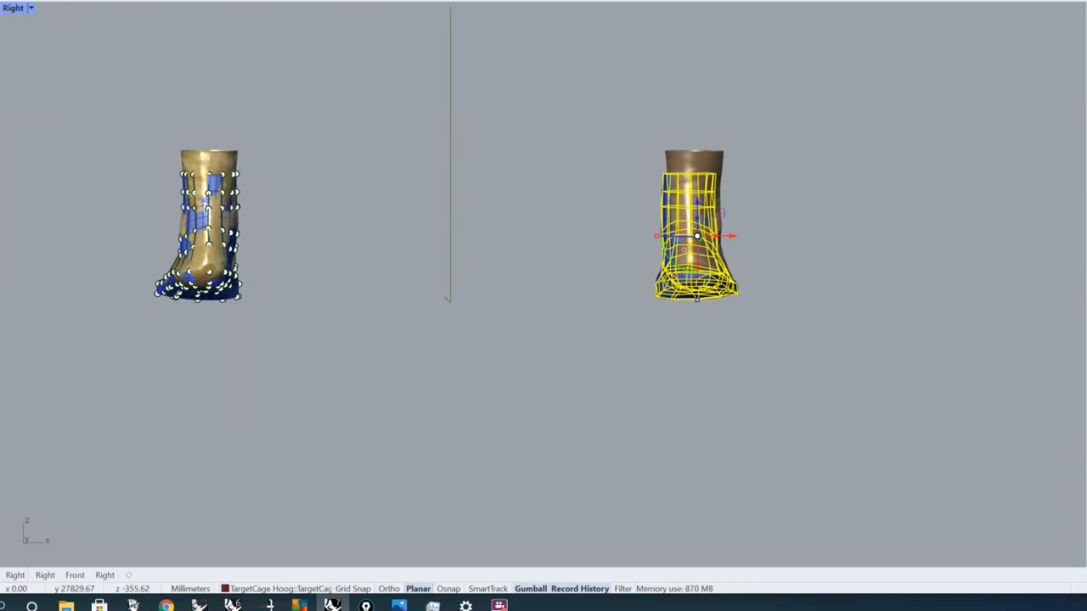
left_click(752, 323)
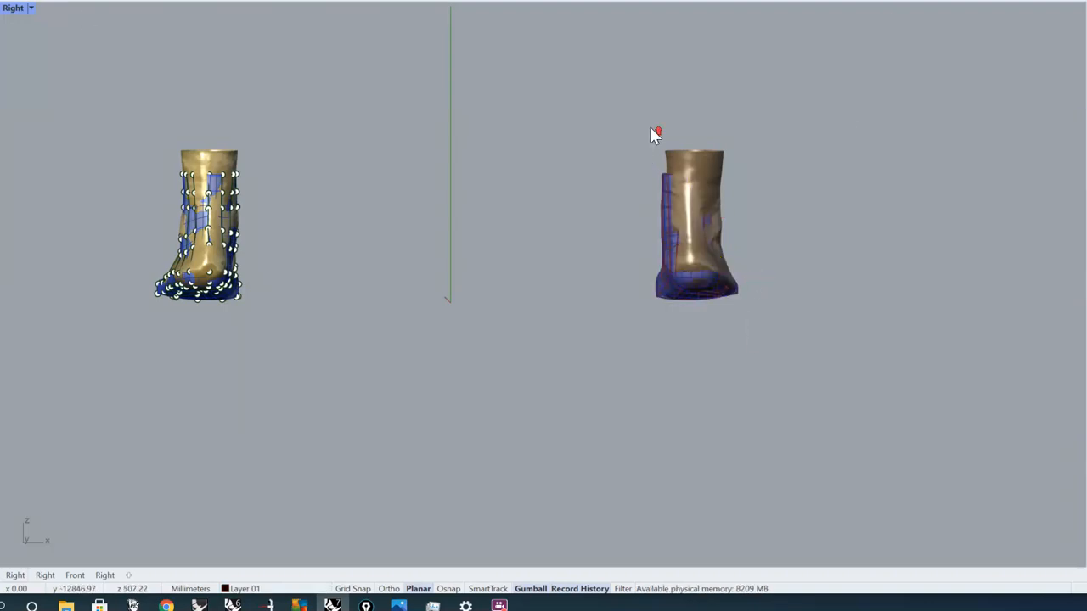
scroll(654, 134, "up", 5)
right_click_drag(801, 315, 716, 273)
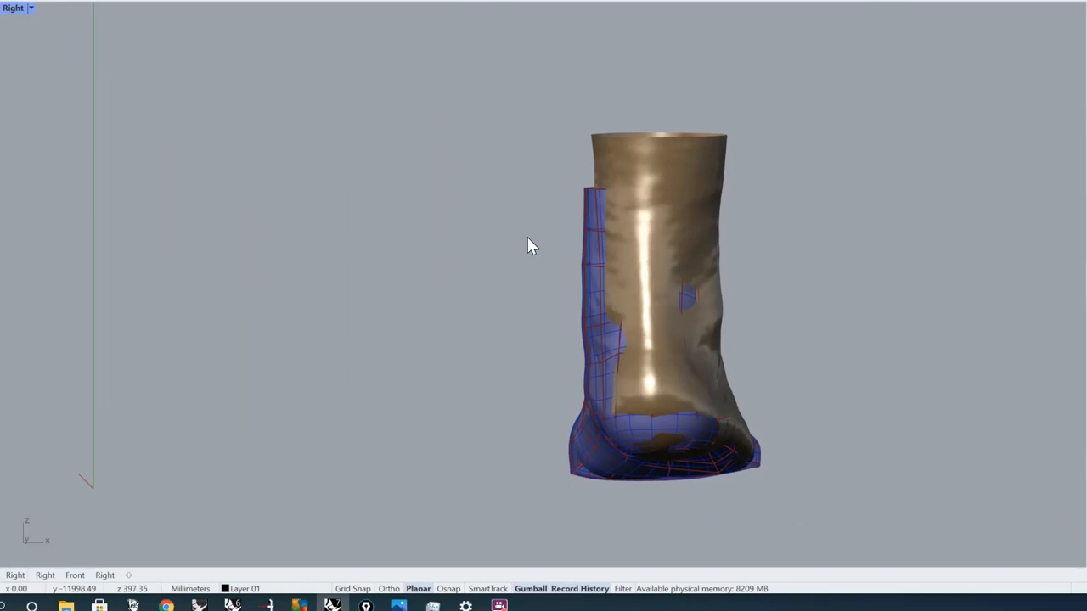
Show the mirrored last's cage control points and shift its leg points sideways onto the scan, accepting the broken history.
left_click(583, 233)
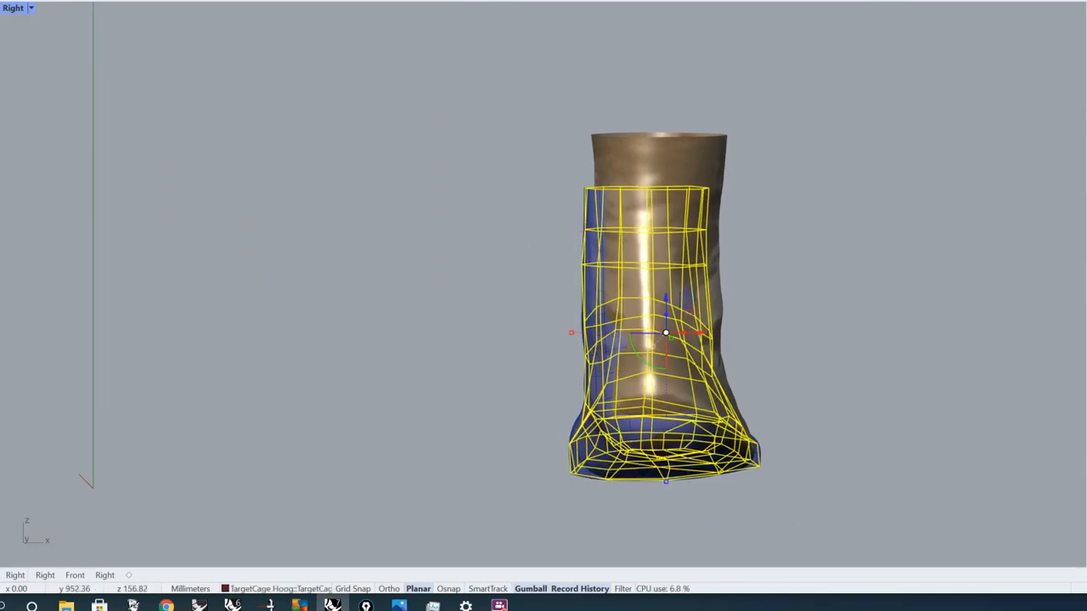
left_click(10, 275)
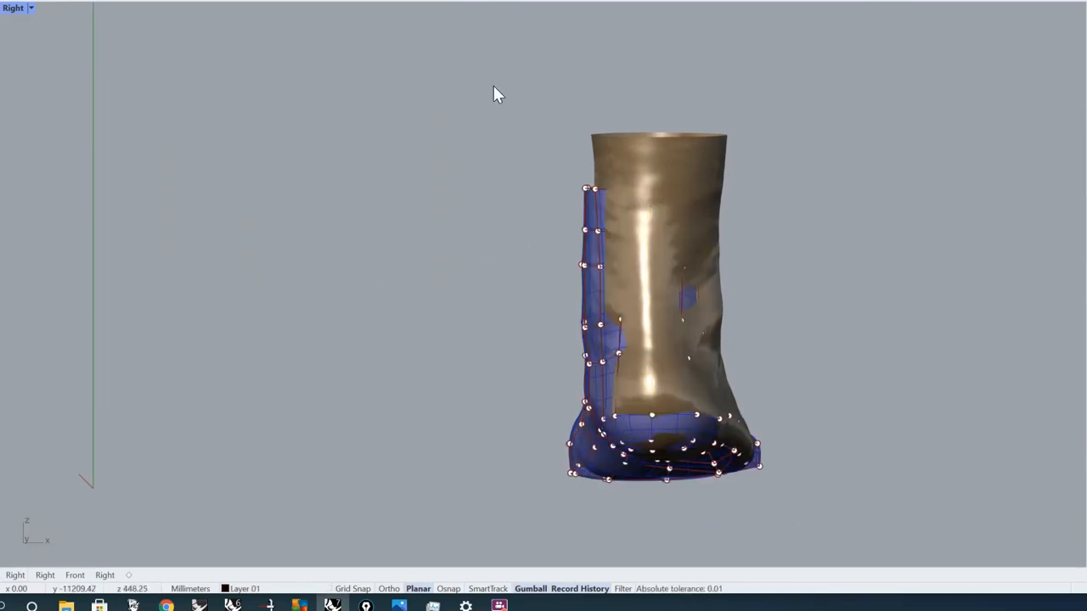
left_click_drag(482, 63, 822, 385)
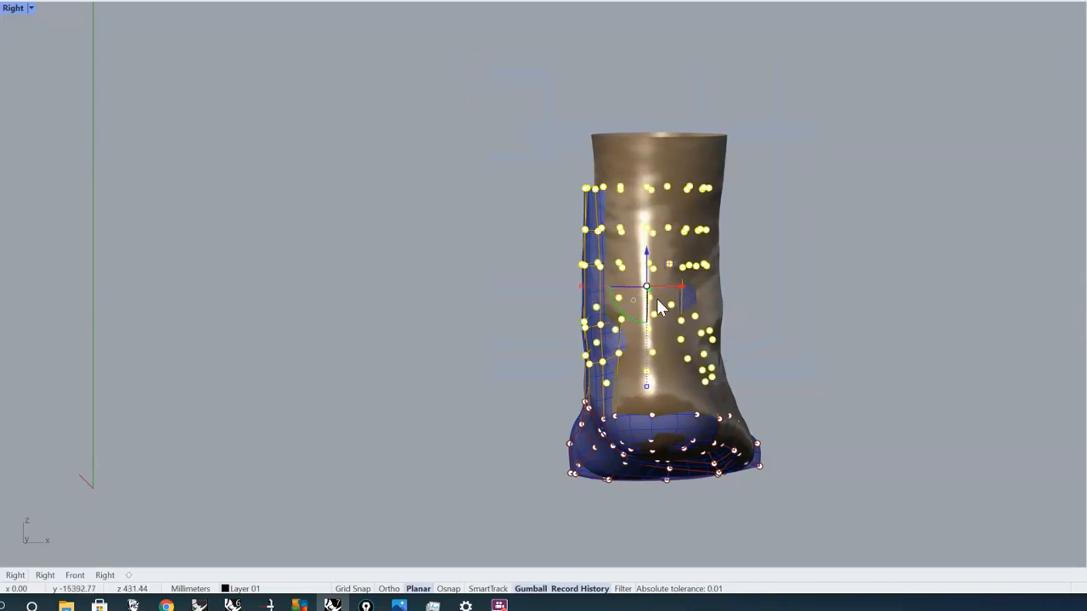
left_click_drag(685, 288, 679, 286)
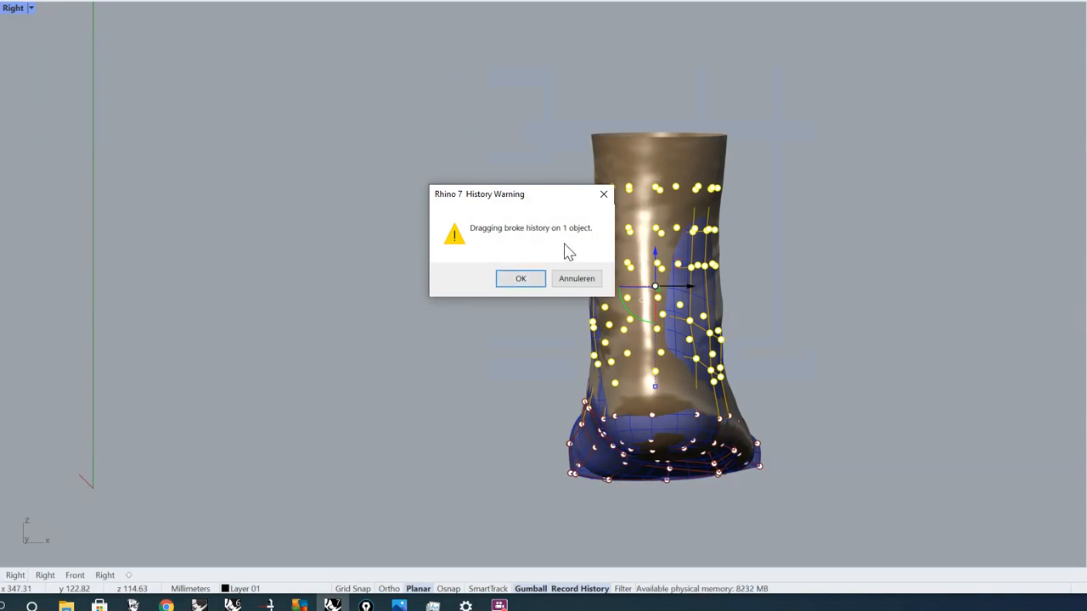
left_click(521, 280)
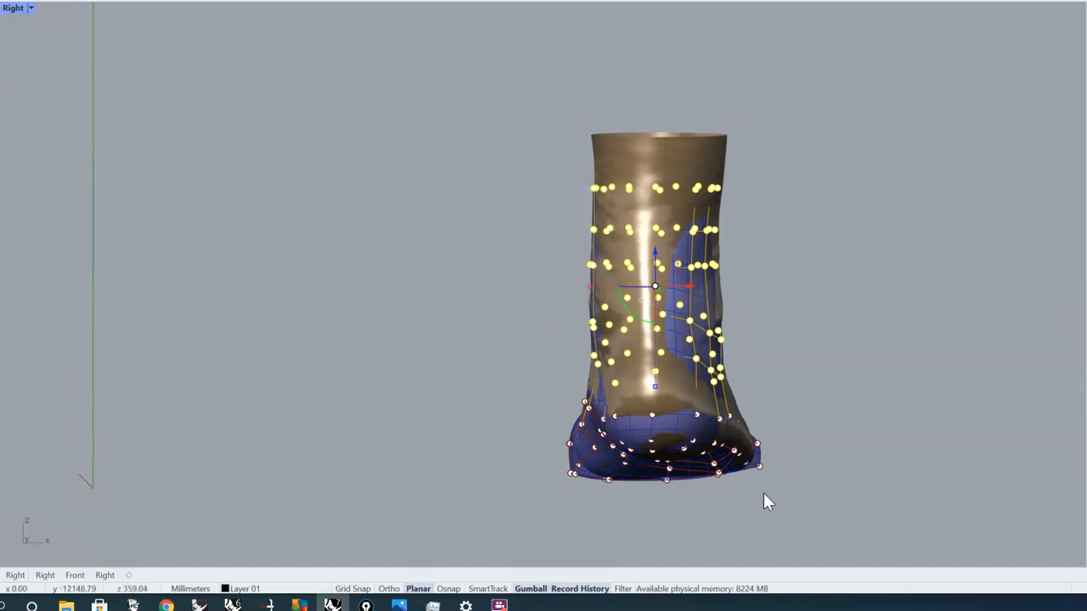
Move the outer midfoot control points of the mirrored last outward to the edge of the scan, working from underneath.
right_click_drag(763, 493, 793, 255)
scroll(670, 190, "up", 6)
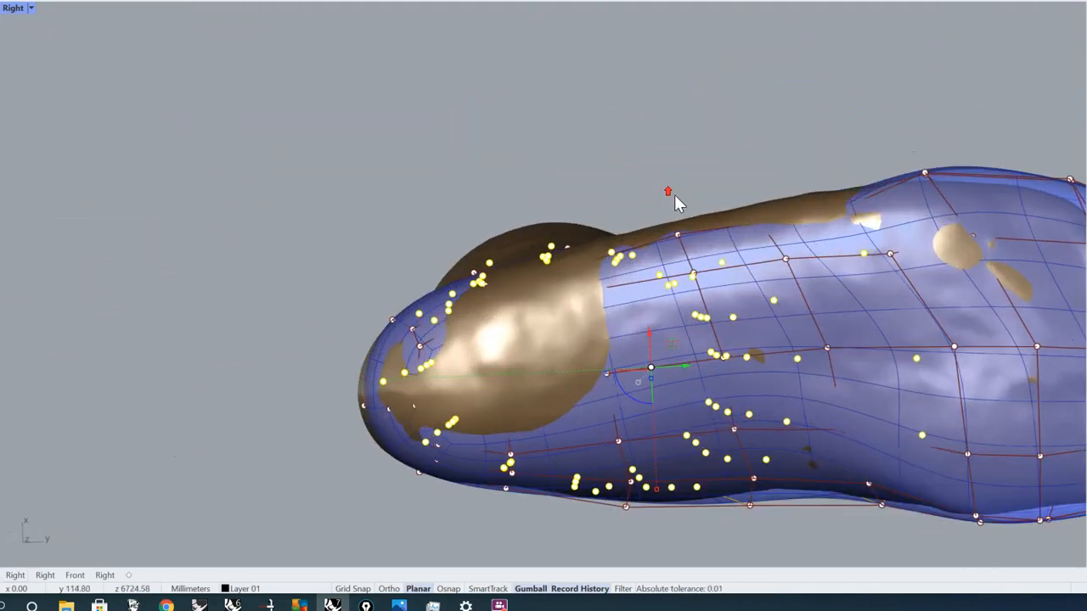
left_click(686, 206)
right_click_drag(686, 206, 674, 150)
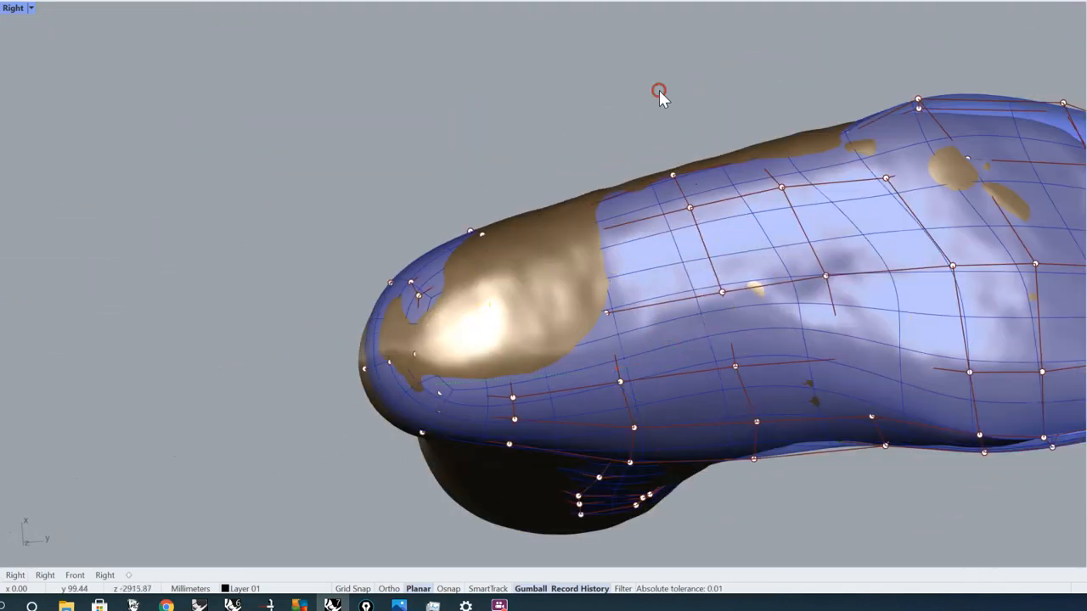
right_click_drag(660, 93, 671, 103)
left_click_drag(620, 173, 789, 310)
left_click_drag(738, 253, 735, 242)
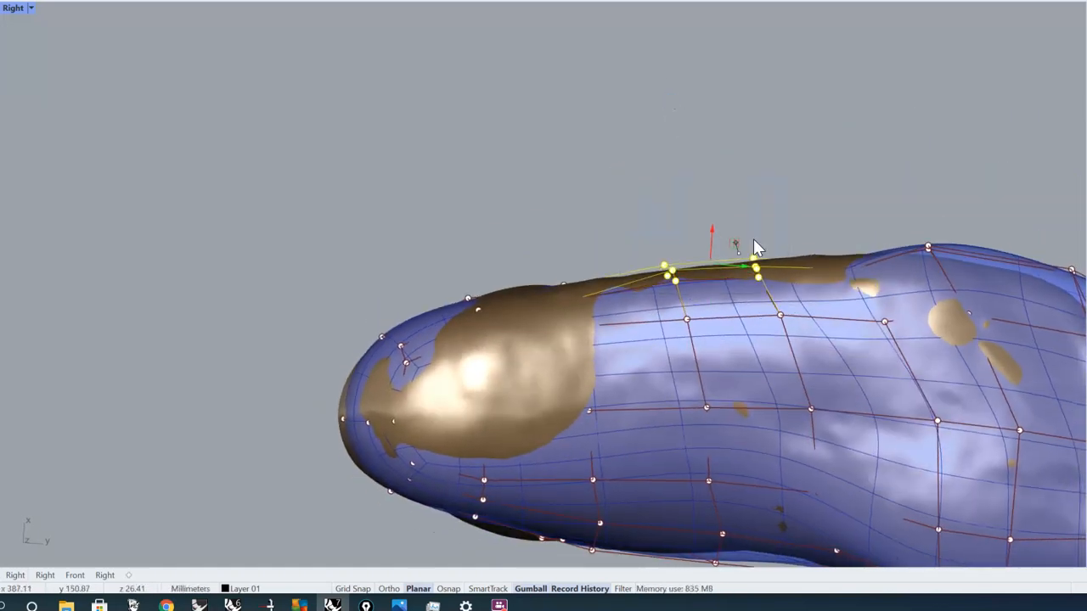
left_click(791, 179)
Move the two control points at the mirrored last's inner arch edge inward, closer to the scan.
right_click_drag(369, 273, 548, 320)
right_click_drag(354, 255, 493, 170)
scroll(453, 209, "up", 4)
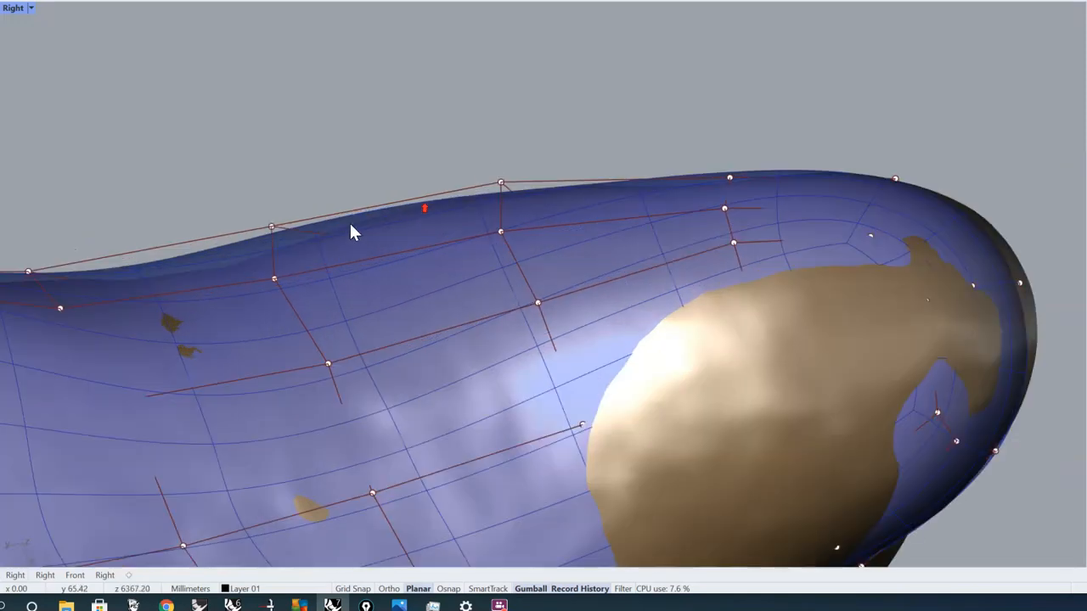
left_click(272, 227)
left_click(275, 279, "shift")
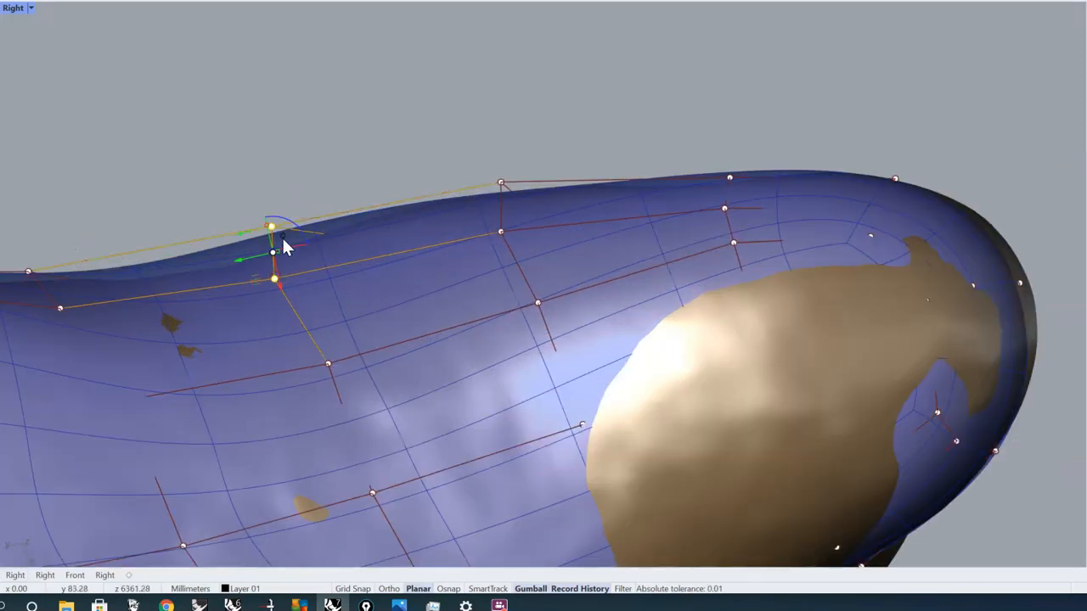
left_click_drag(258, 284, 266, 286)
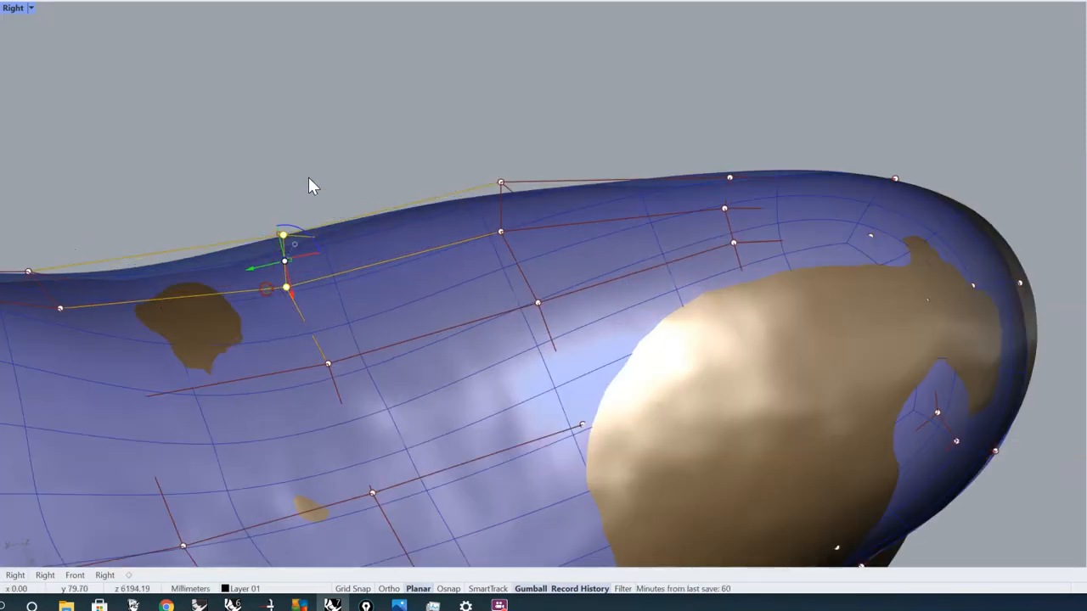
left_click(349, 178)
left_click(288, 238)
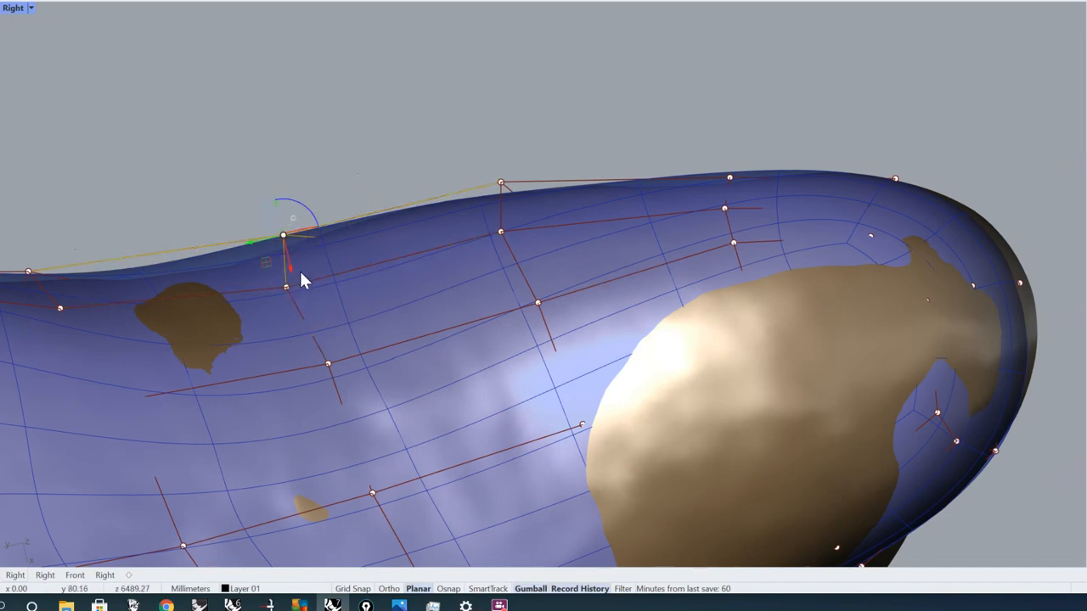
left_click(331, 88)
Check the inner ball and instep of the mirrored last against the scan, selecting the control points in each area.
right_click_drag(330, 89, 379, 70)
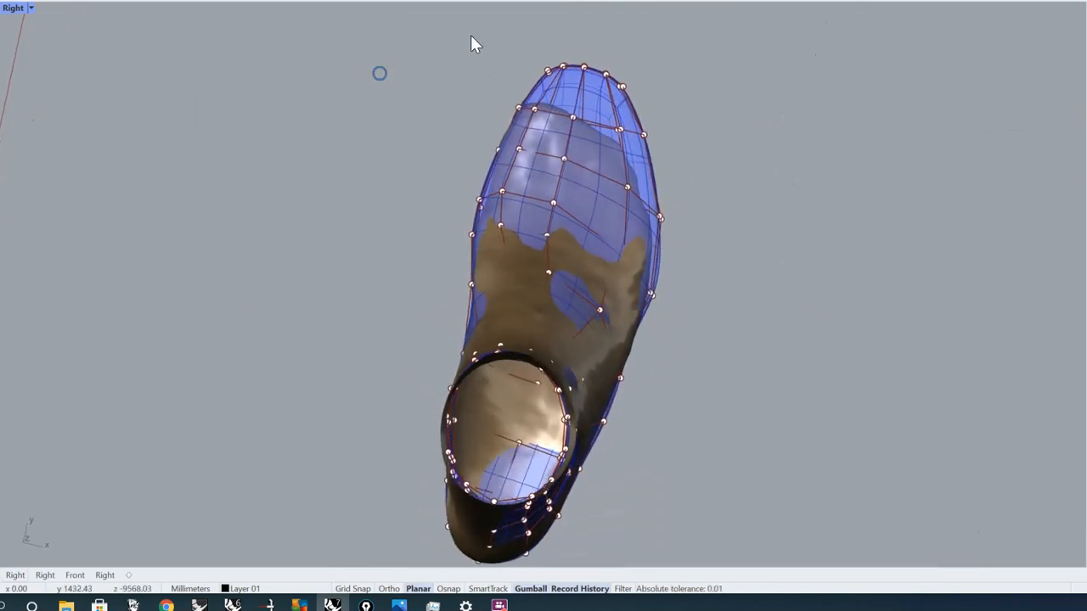
scroll(481, 231, "up", 5)
scroll(481, 231, "up", 2)
left_click_drag(546, 270, 544, 267)
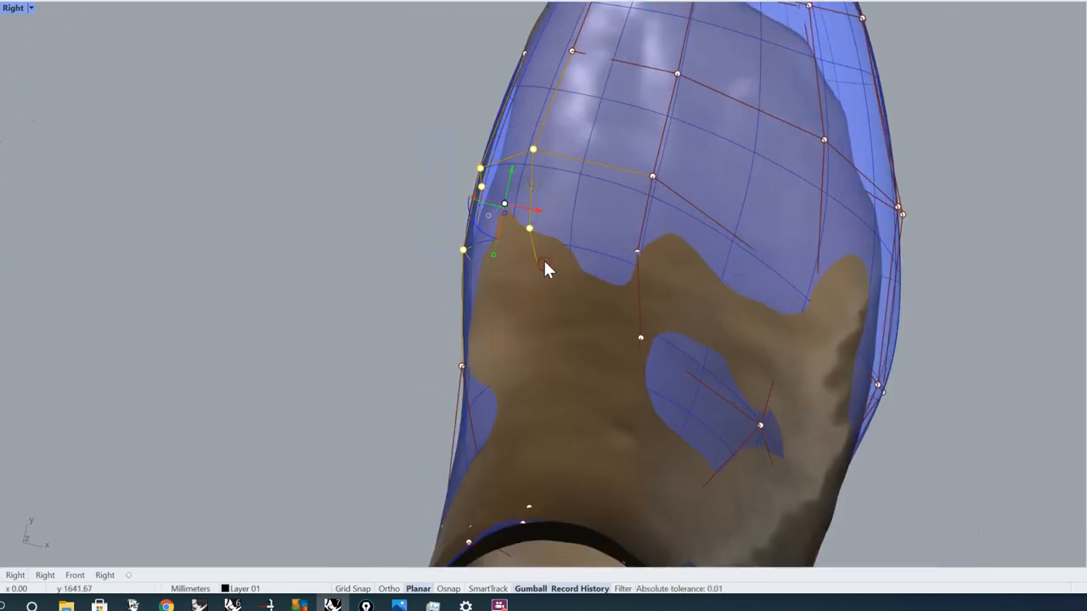
right_click_drag(530, 181, 502, 266)
left_click_drag(388, 267, 520, 373)
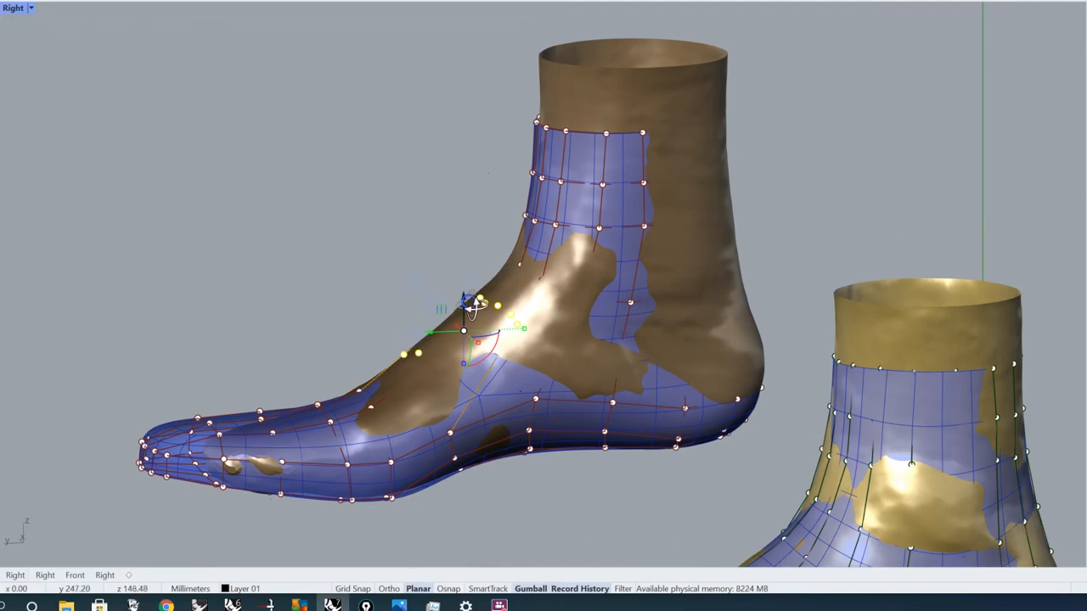
right_click_drag(519, 373, 703, 310)
left_click(689, 309)
Select the mirrored last's control points from the leg and heel to the midfoot, adding those on the side of the forefoot.
left_click_drag(134, 85, 490, 519)
right_click_drag(542, 330, 424, 351)
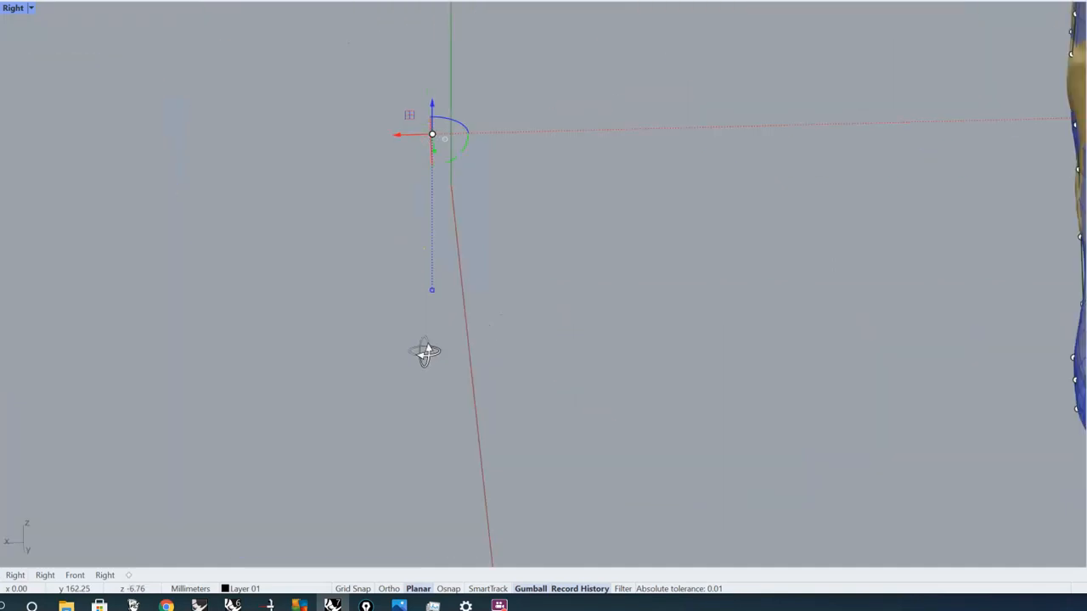
scroll(425, 352, "down", 8)
right_click_drag(545, 328, 470, 361, "shift")
scroll(230, 306, "up", 6)
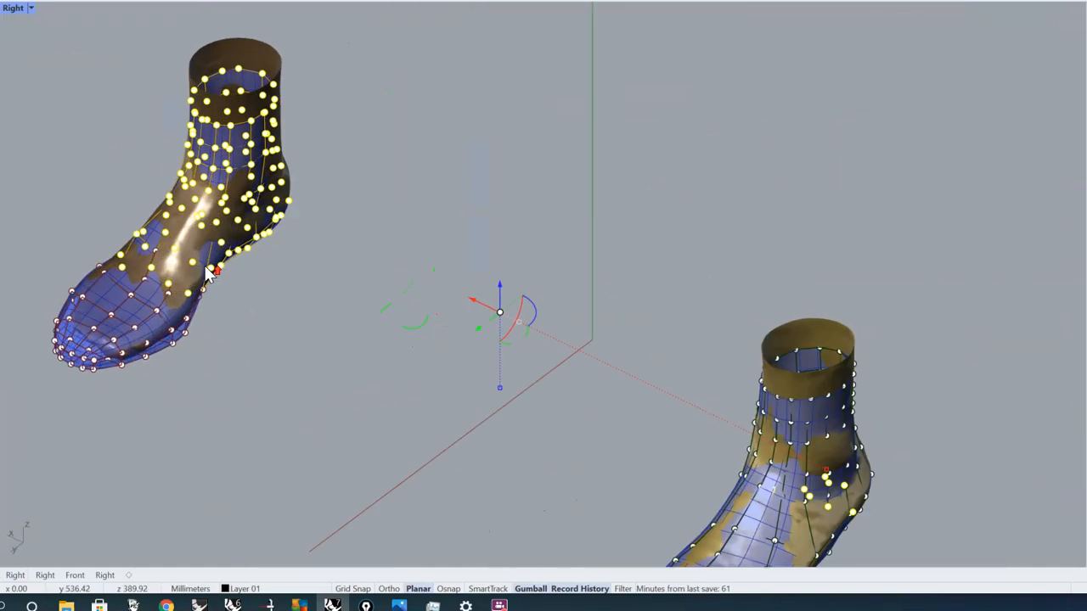
right_click_drag(376, 329, 450, 303)
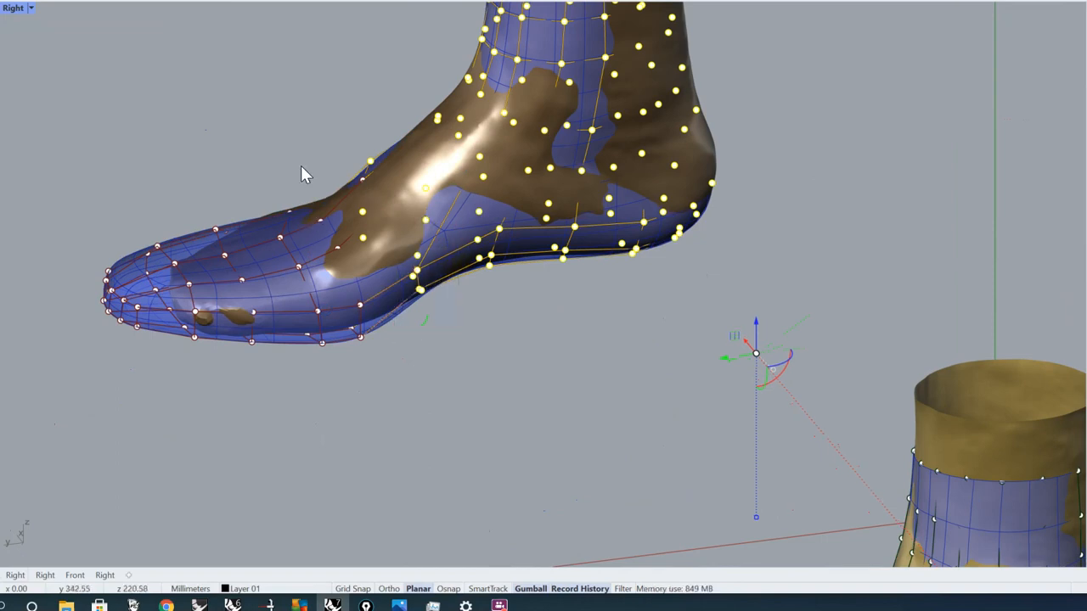
left_click(323, 224, "shift")
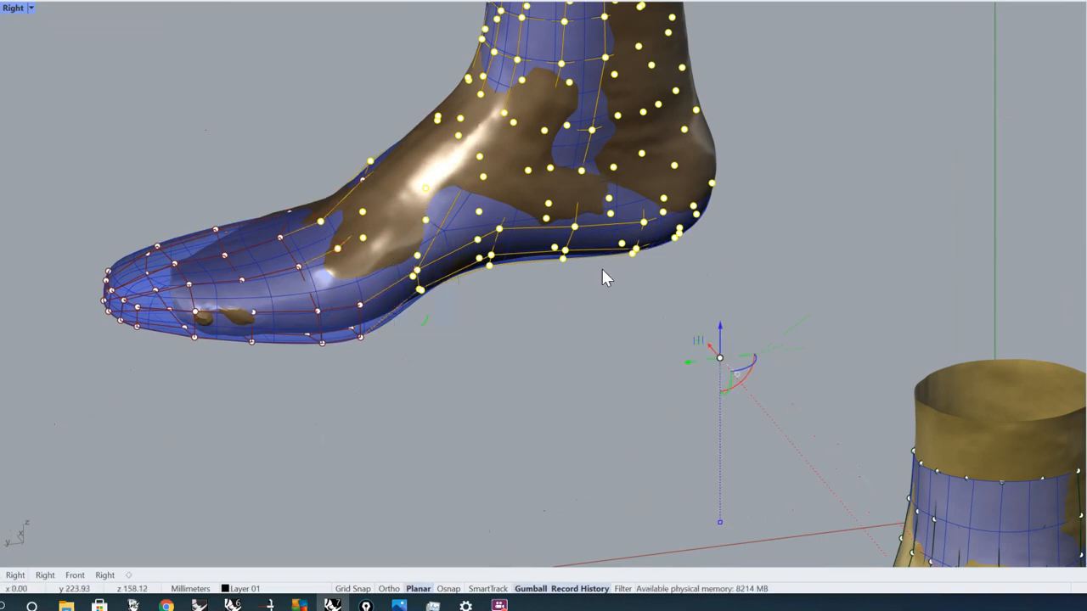
Add the control points across the ball area of the mirrored last's sole to the selection, leaving the toe points out.
right_click_drag(603, 275, 931, 232)
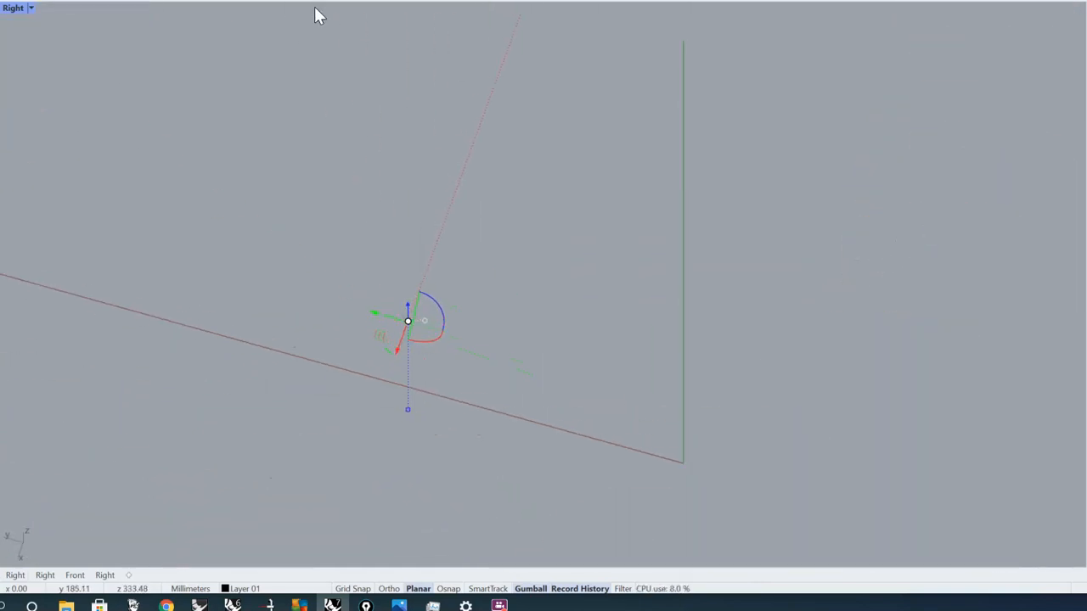
right_click_drag(242, 2, 283, 201)
scroll(282, 196, "up", 8)
right_click_drag(304, 124, 329, 248, "shift")
left_click(428, 181, "shift")
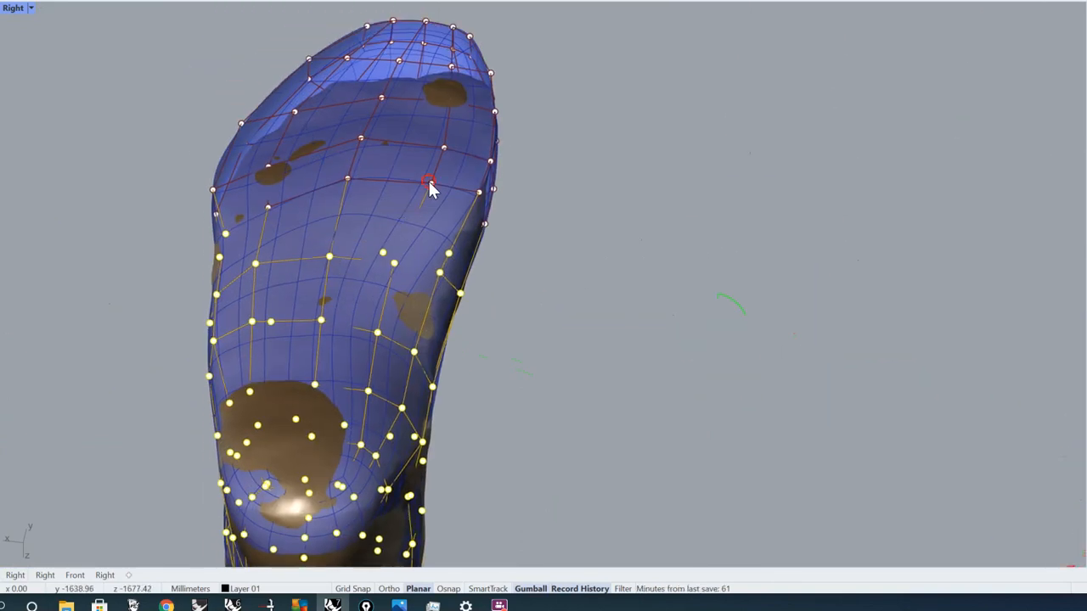
left_click(348, 179, "shift")
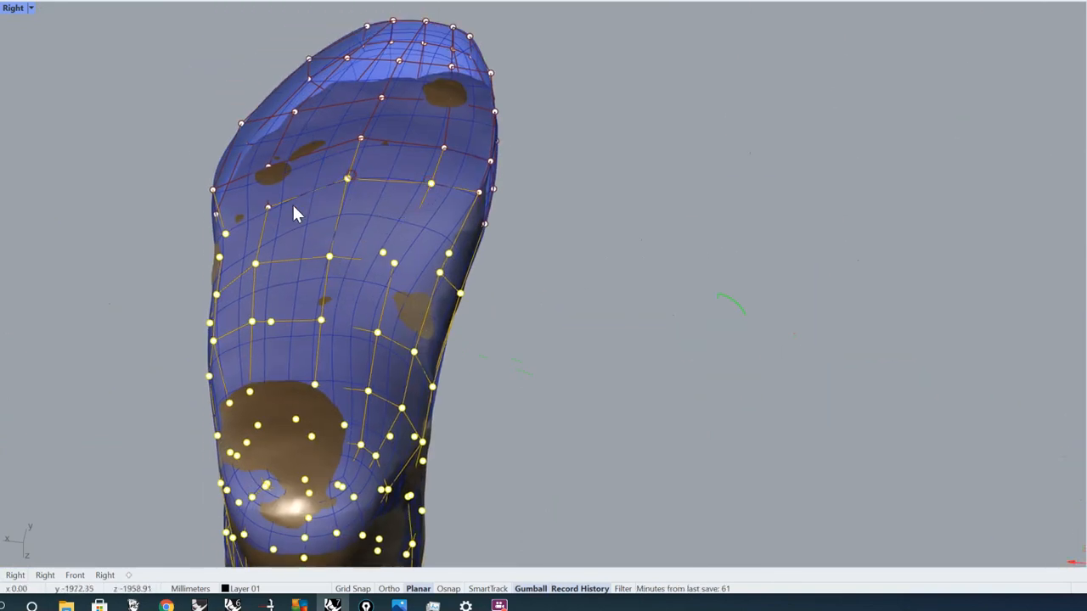
left_click(266, 166, "shift")
left_click(365, 138)
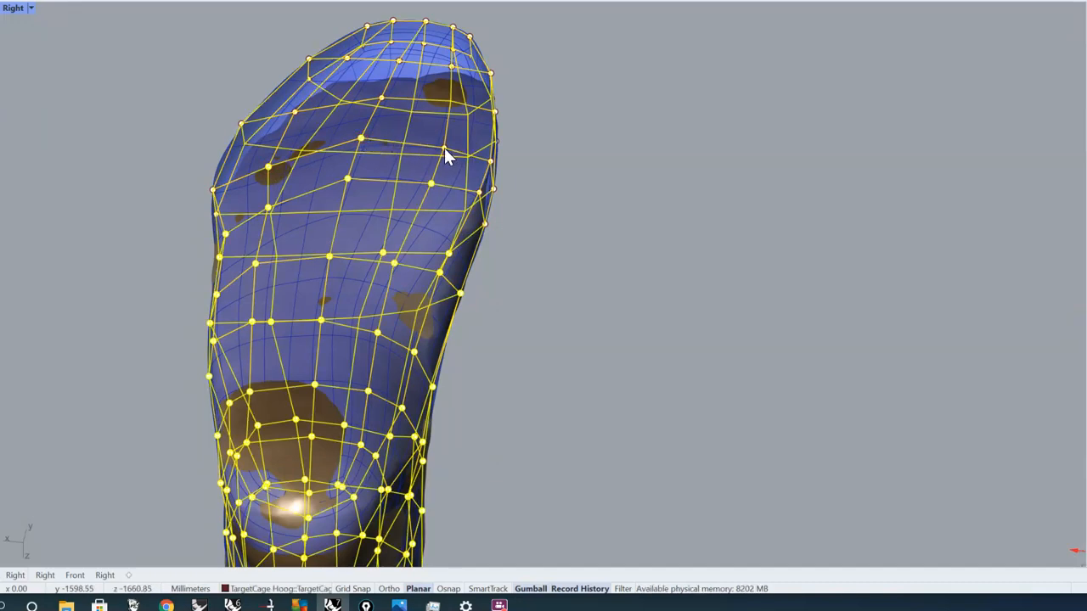
key("Escape")
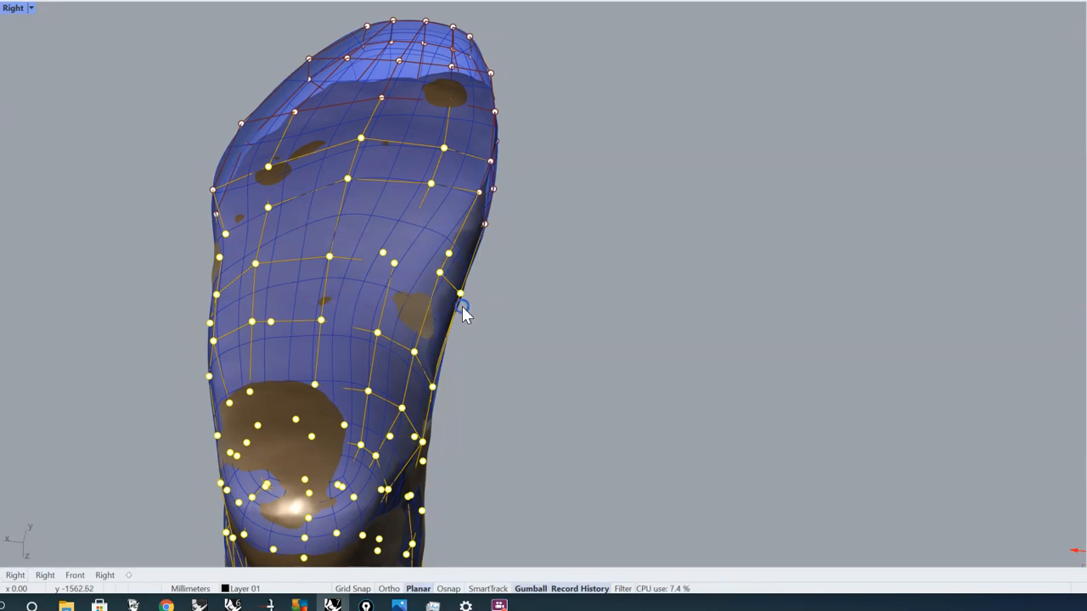
right_click_drag(462, 307, 481, 269)
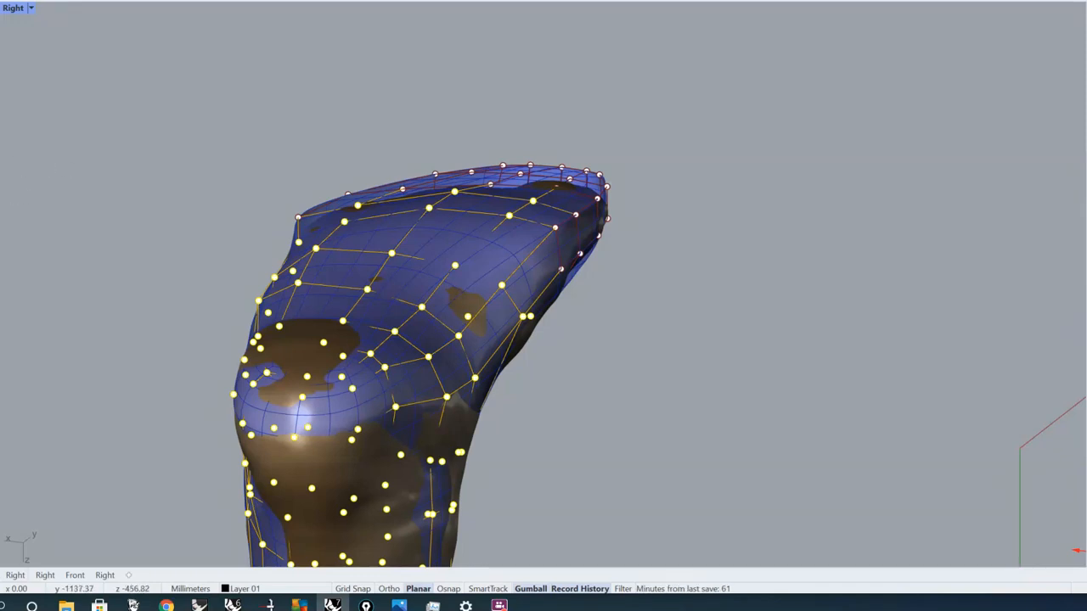
Try to pull all selected control points onto the mirrored last's foot scan mesh, and undo the pull.
left_click(330, 460)
right_click(330, 459)
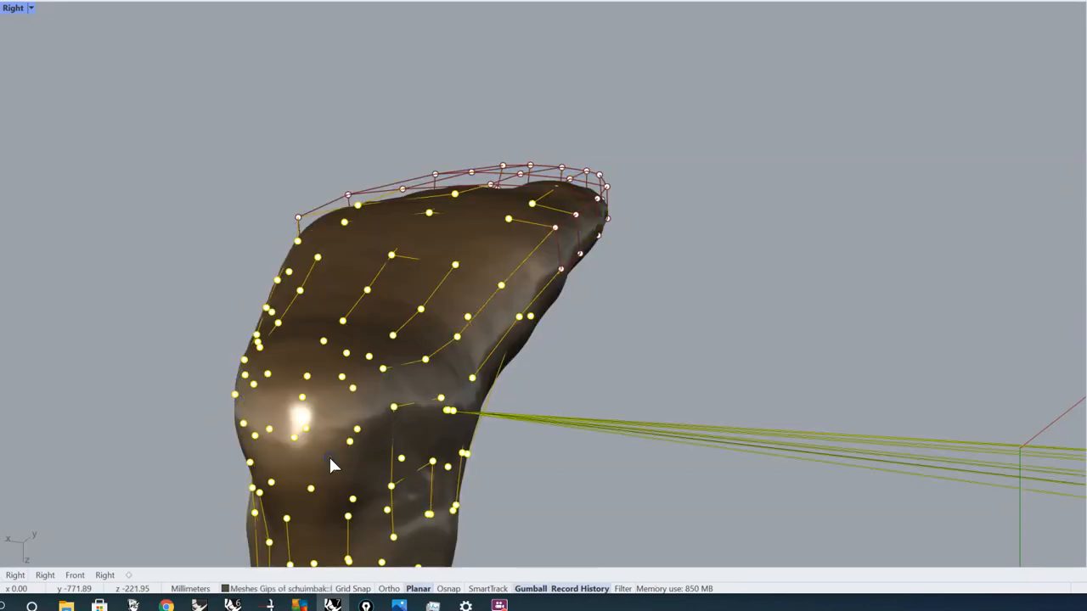
left_click(331, 459)
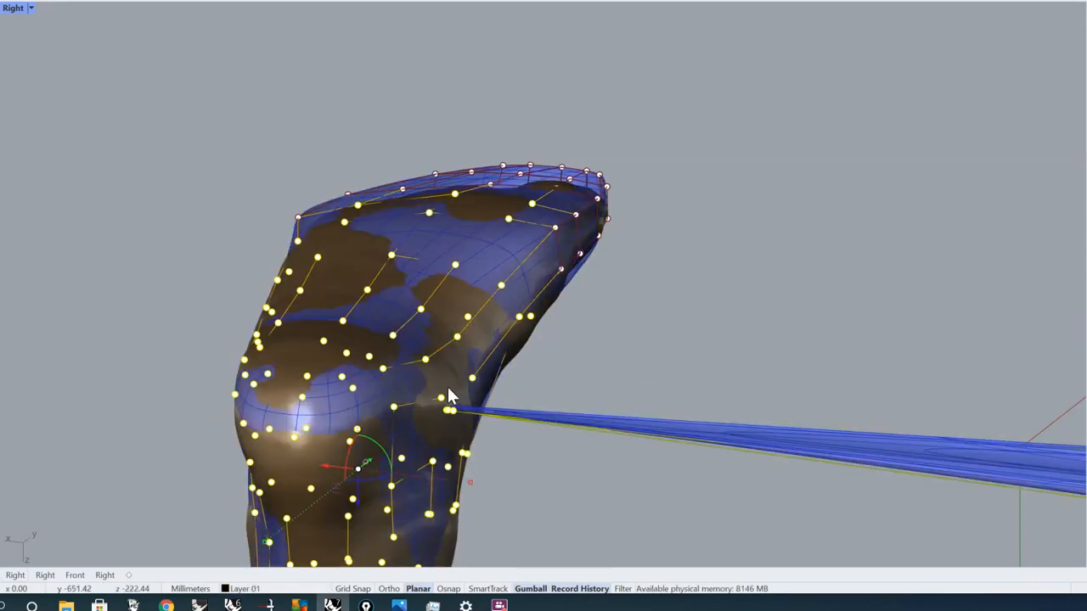
right_click_drag(569, 377, 527, 283, "shift")
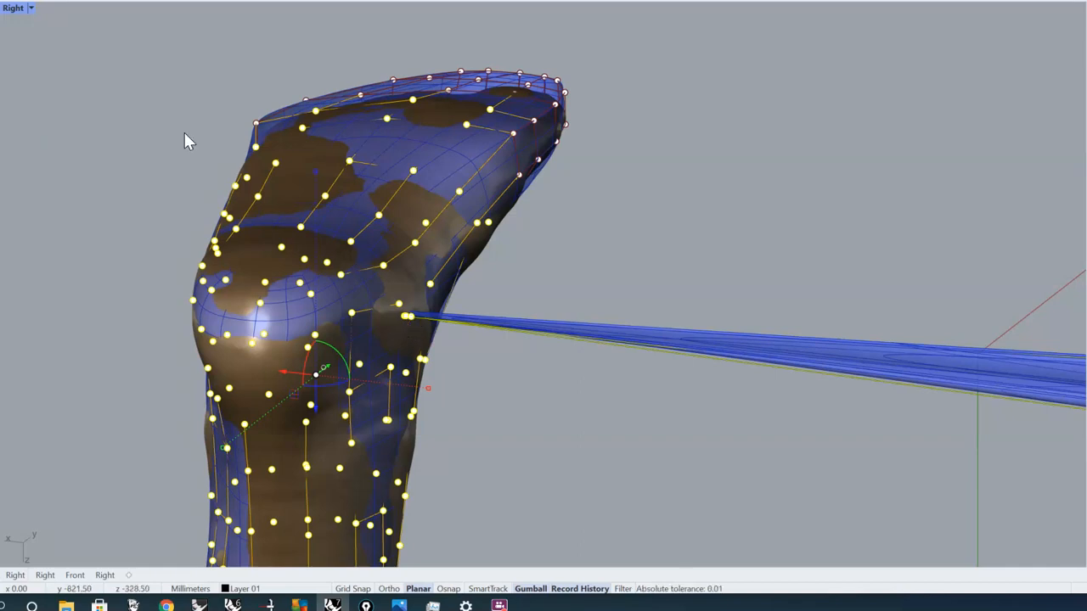
key("ctrl+z")
Remove the original last's heel points from the selection and pull the mirrored last's selected control points onto its foot scan mesh.
scroll(308, 114, "down", 6)
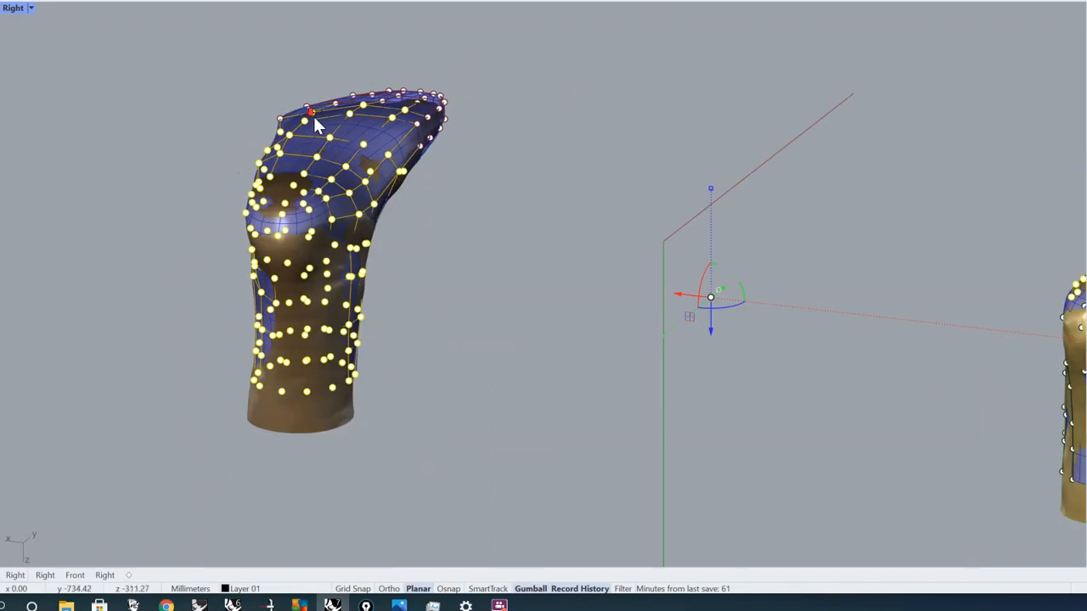
right_click_drag(883, 304, 665, 301, "shift")
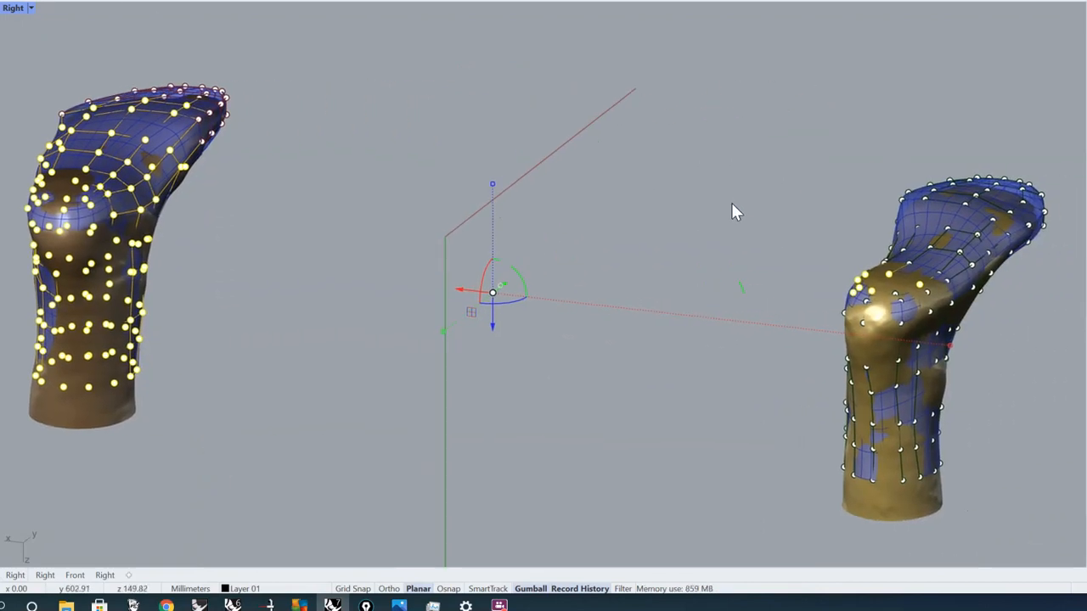
left_click_drag(716, 158, 976, 325, "ctrl")
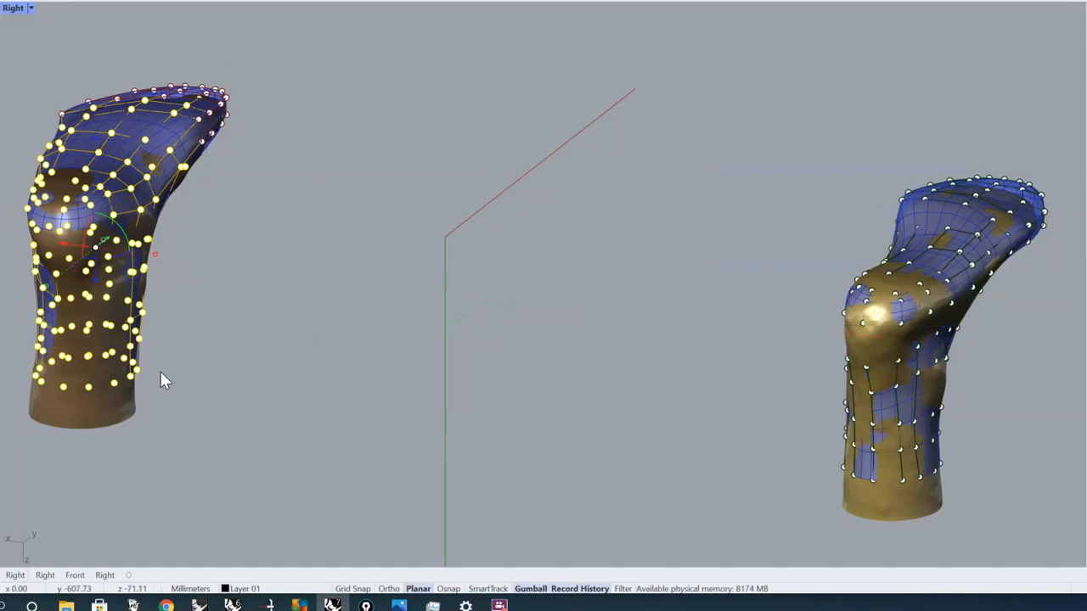
left_click(124, 408)
right_click(124, 409)
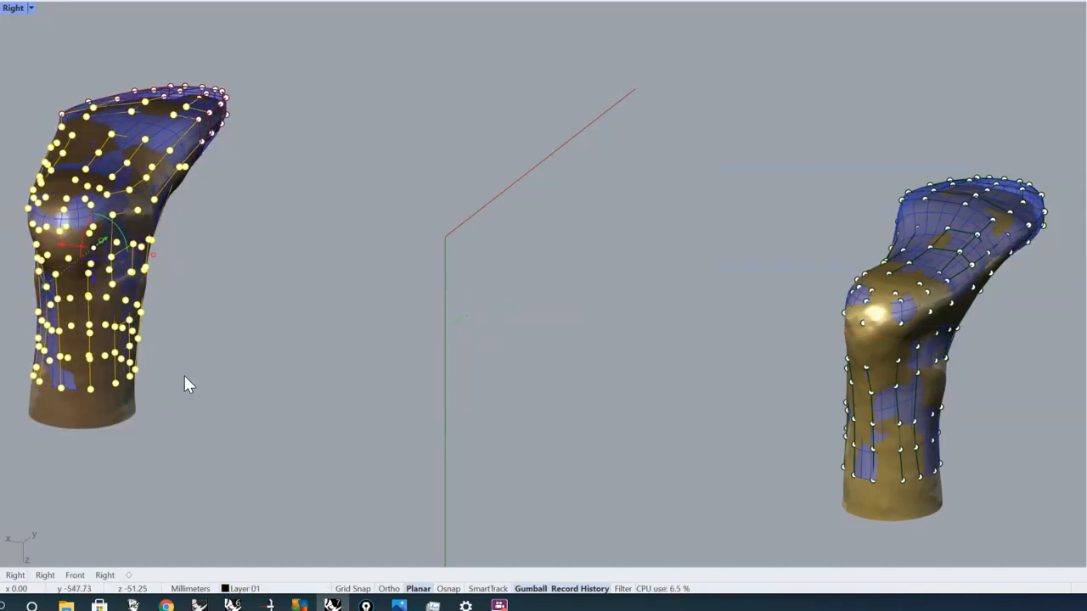
left_click(360, 388)
Shift the centre-line control points on the mirrored last's instep sideways to even out the line over the foot.
right_click_drag(335, 351, 289, 359)
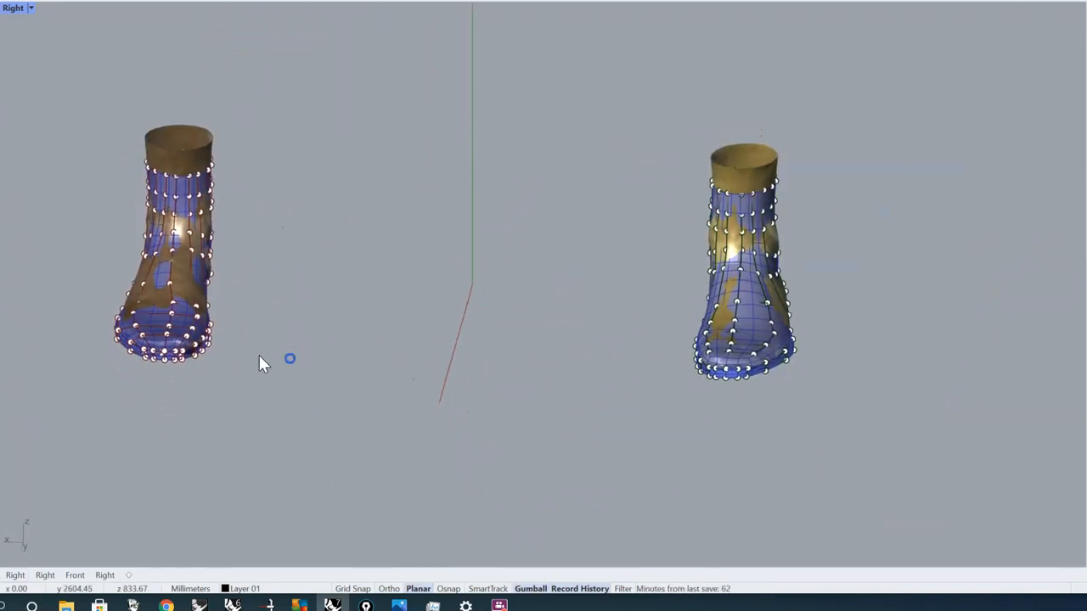
scroll(218, 262, "up", 3)
right_click_drag(218, 261, 343, 310, "shift")
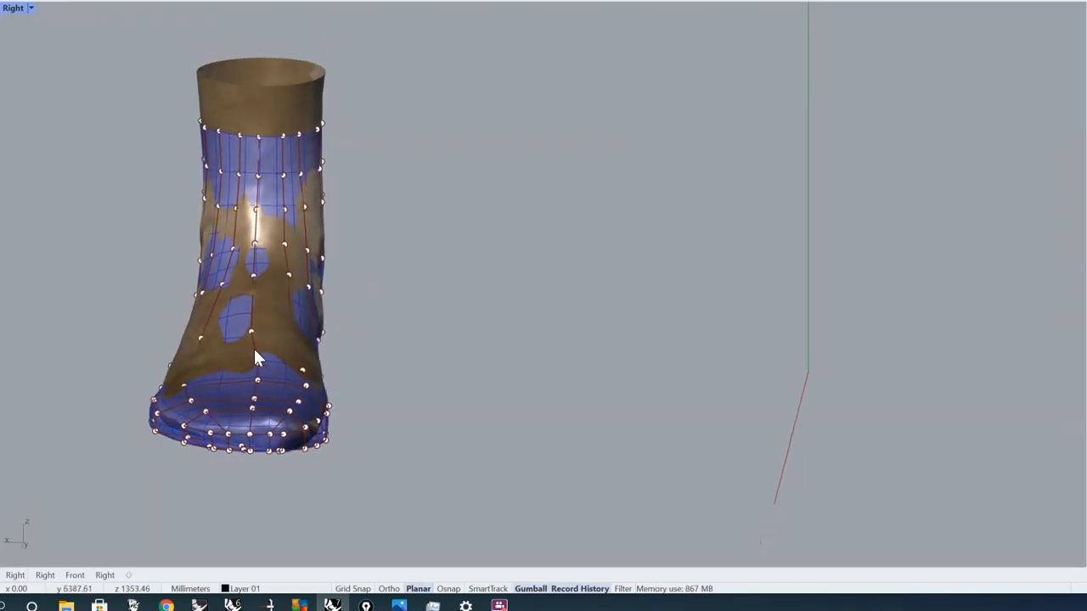
scroll(261, 349, "up", 3)
left_click(250, 328)
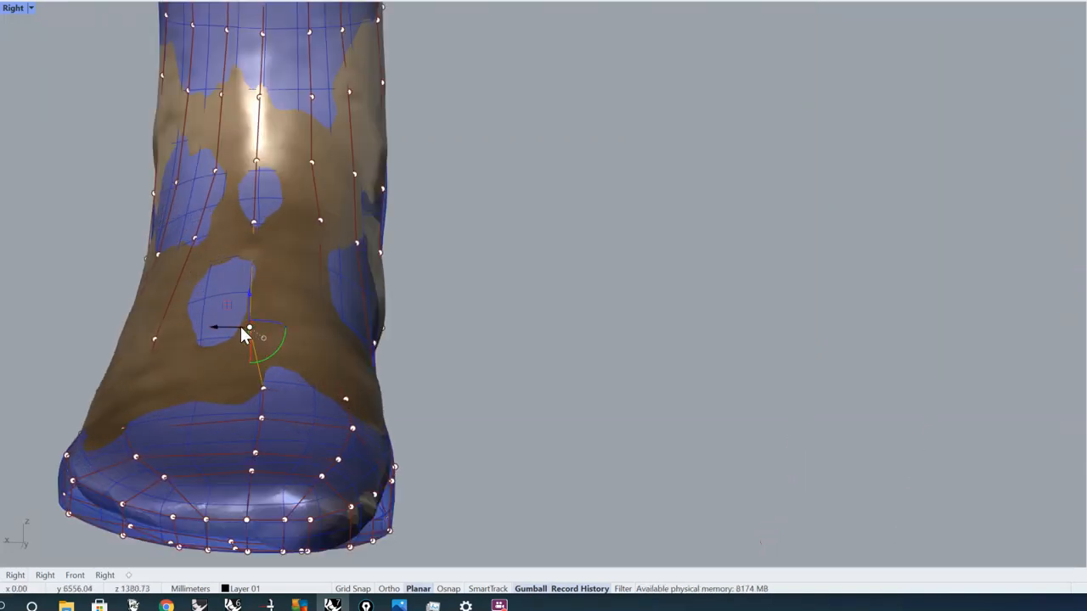
left_click_drag(230, 303, 244, 297)
left_click(476, 287)
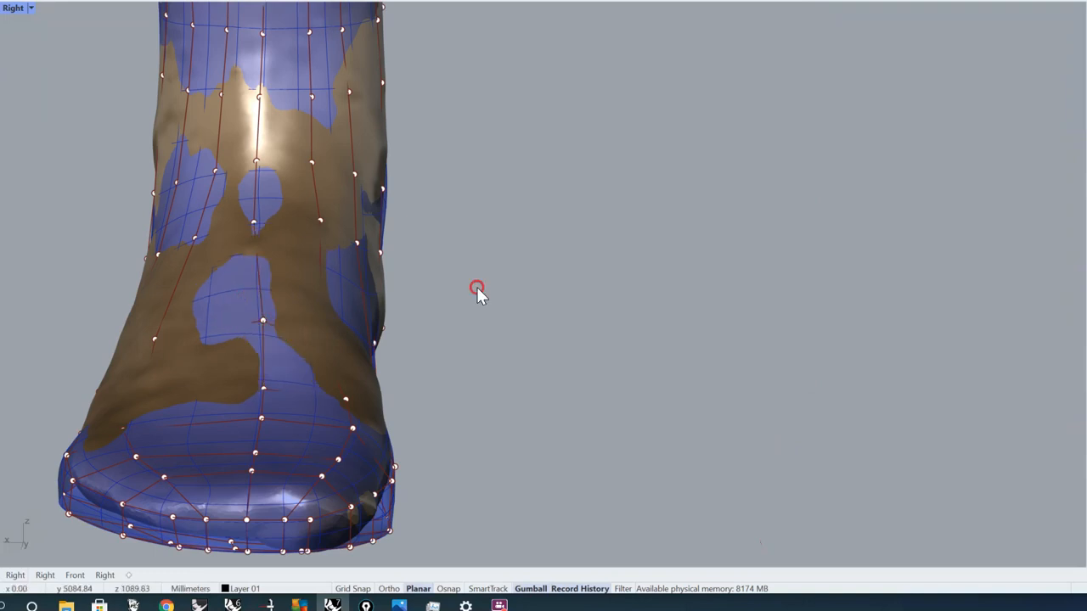
left_click(254, 220)
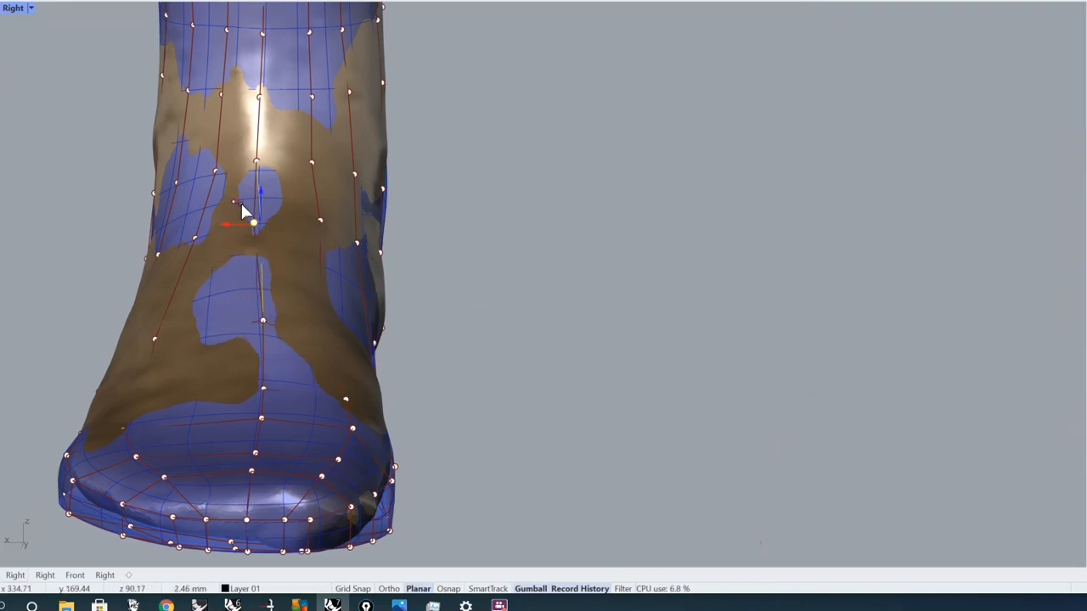
left_click(578, 287)
Check the original last against its scan from the heel and side, and nudge a control point on the upper forefoot slightly upward.
scroll(588, 291, "down", 5)
right_click_drag(731, 337, 466, 292, "ctrl+shift")
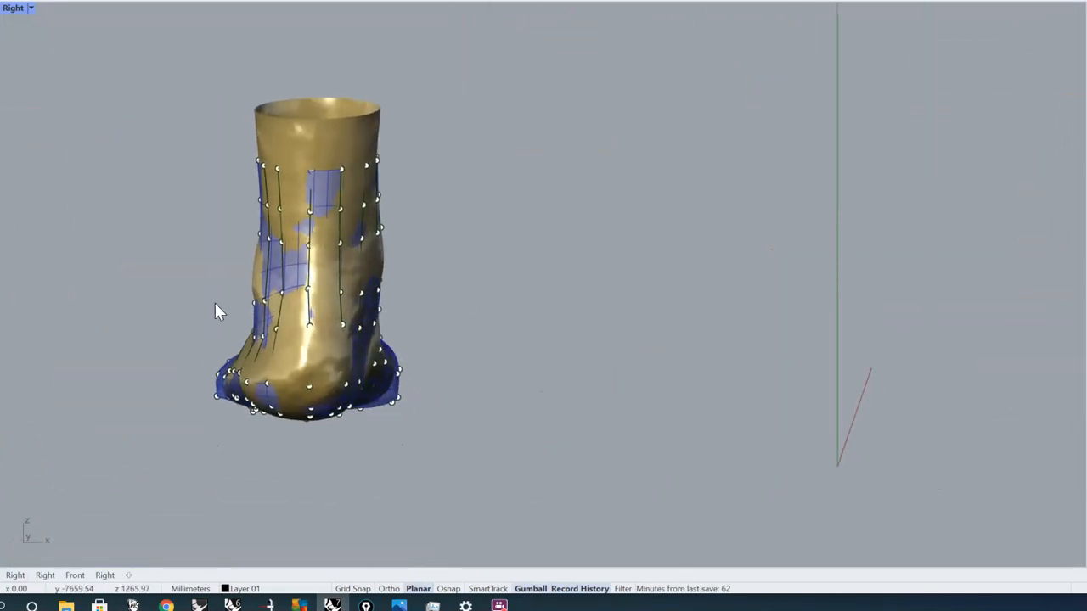
scroll(340, 259, "up", 5)
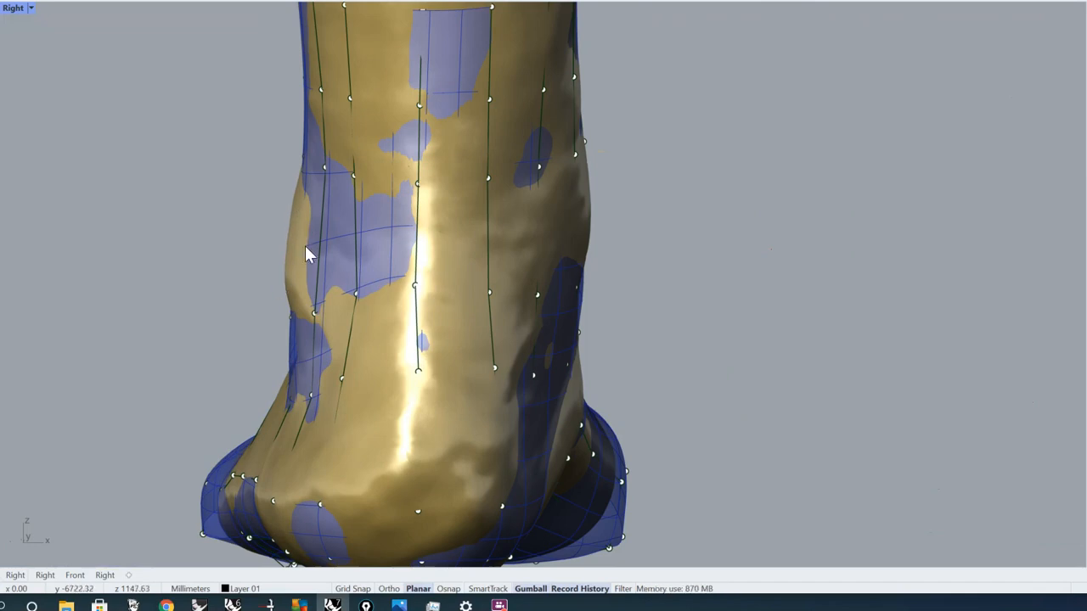
scroll(516, 259, "down", 6)
right_click_drag(553, 393, 557, 353, "ctrl+shift")
right_click_drag(515, 272, 373, 319, "ctrl+shift")
scroll(357, 308, "down", 3)
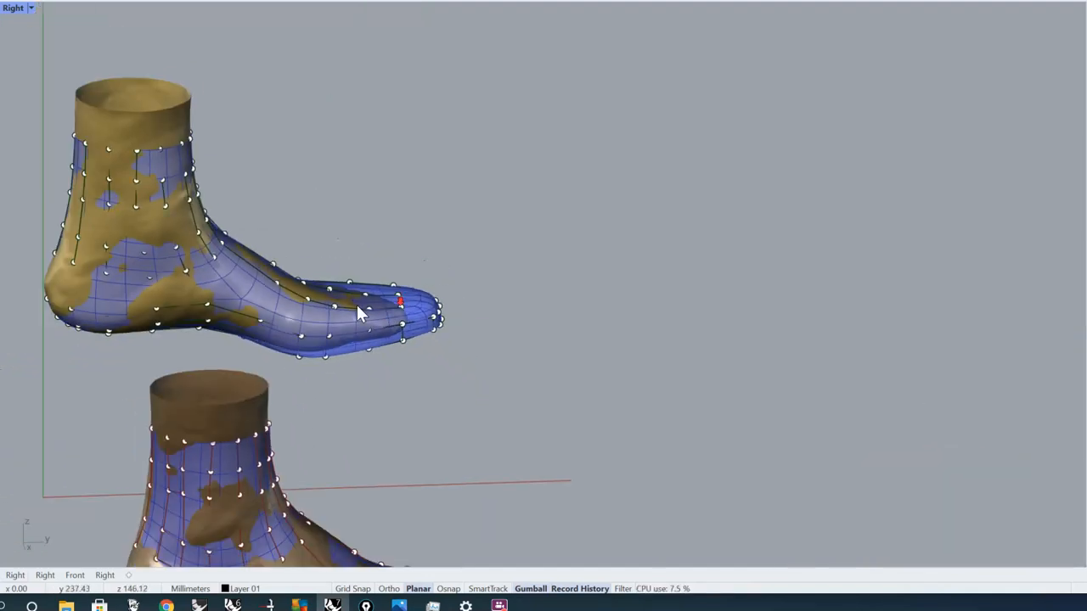
scroll(321, 306, "up", 5)
left_click(319, 301)
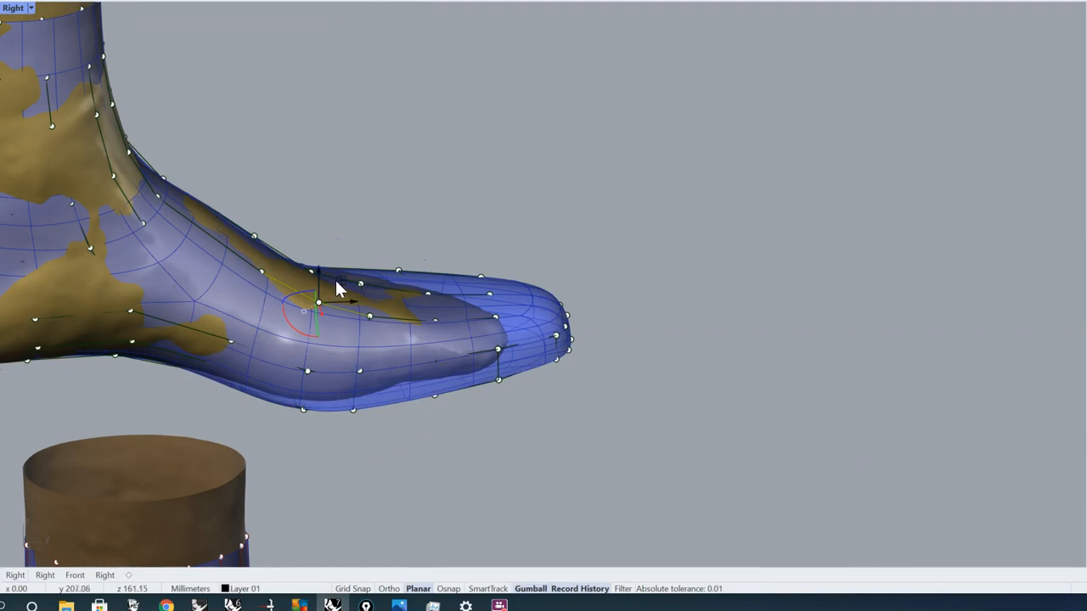
left_click(384, 242)
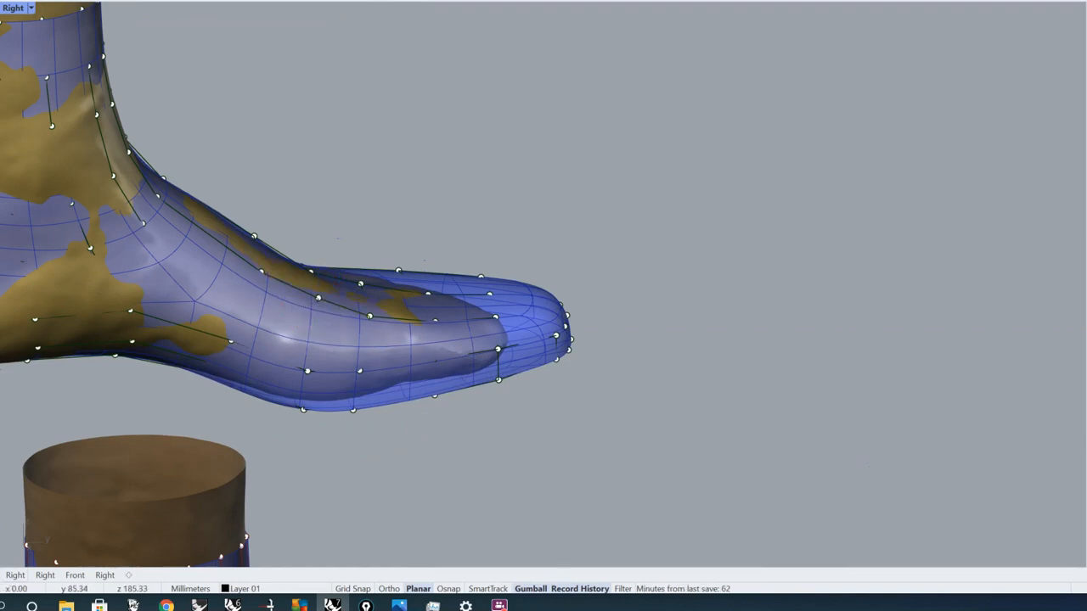
scroll(382, 238, "down", 4)
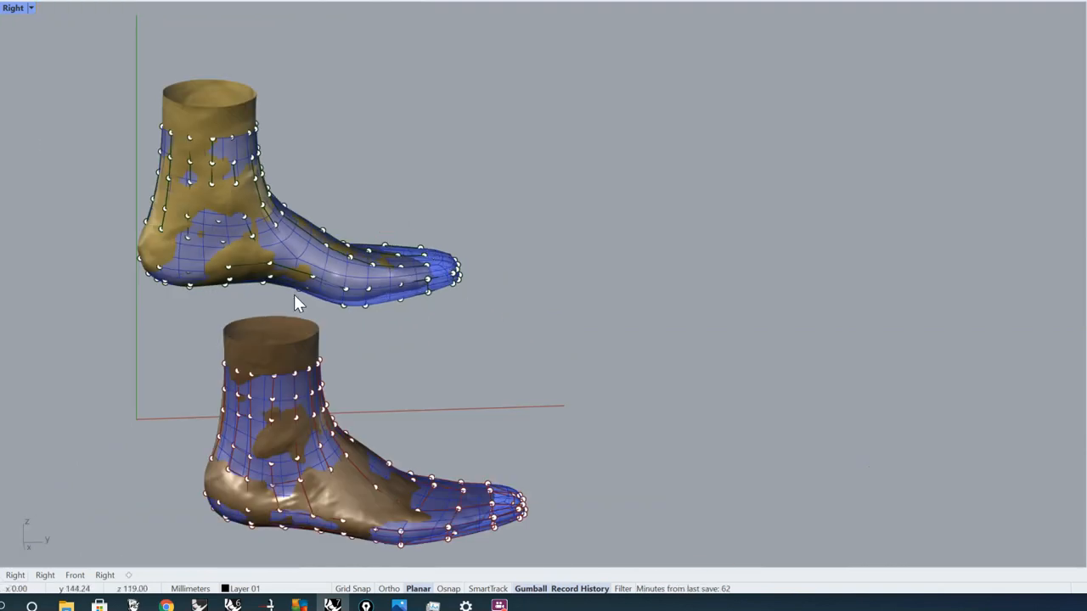
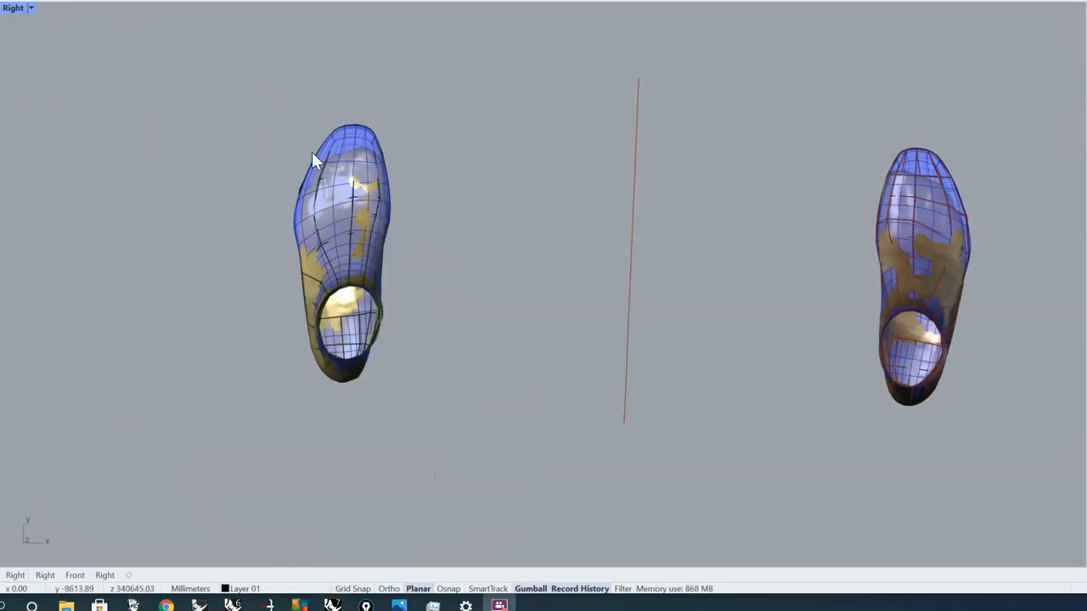
Bake the SubD last's Custom Preview component in Grasshopper onto the Subd layer.
scroll(343, 124, "up", 3)
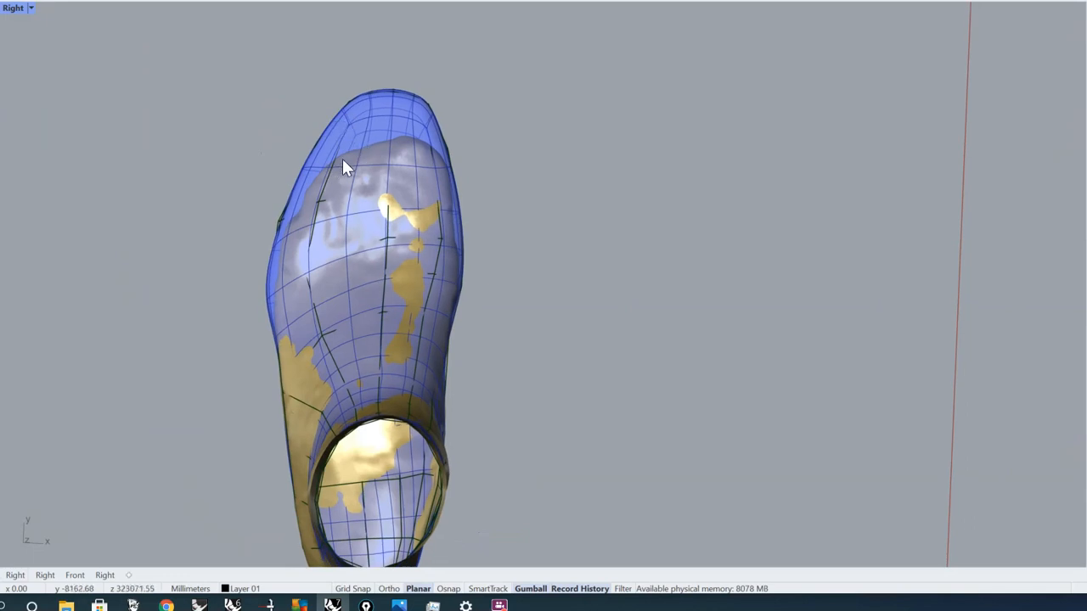
scroll(393, 126, "up", 3)
scroll(386, 135, "down", 3)
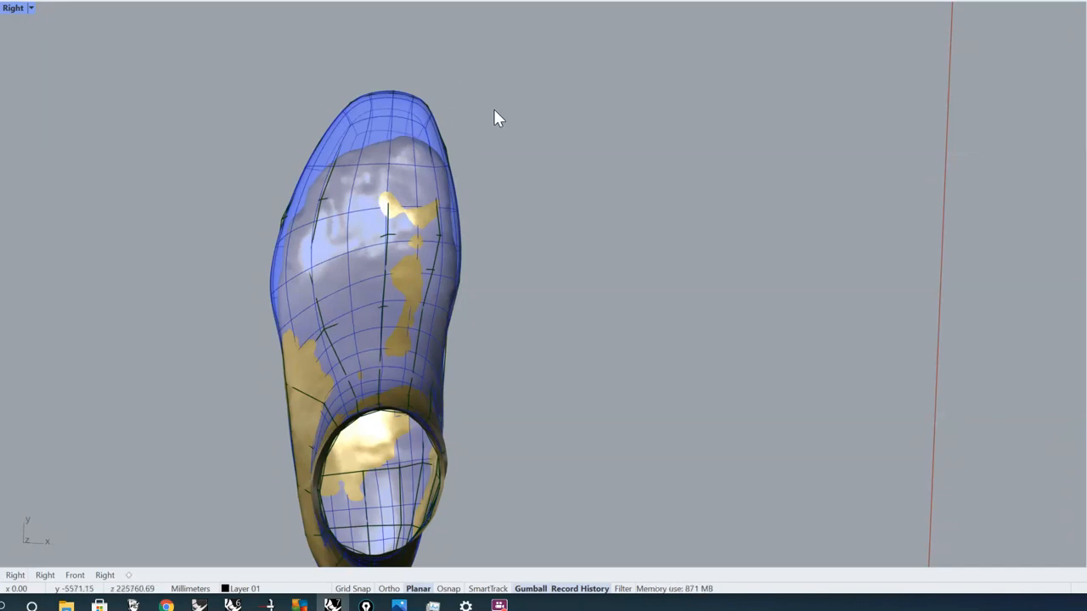
left_click(562, 3)
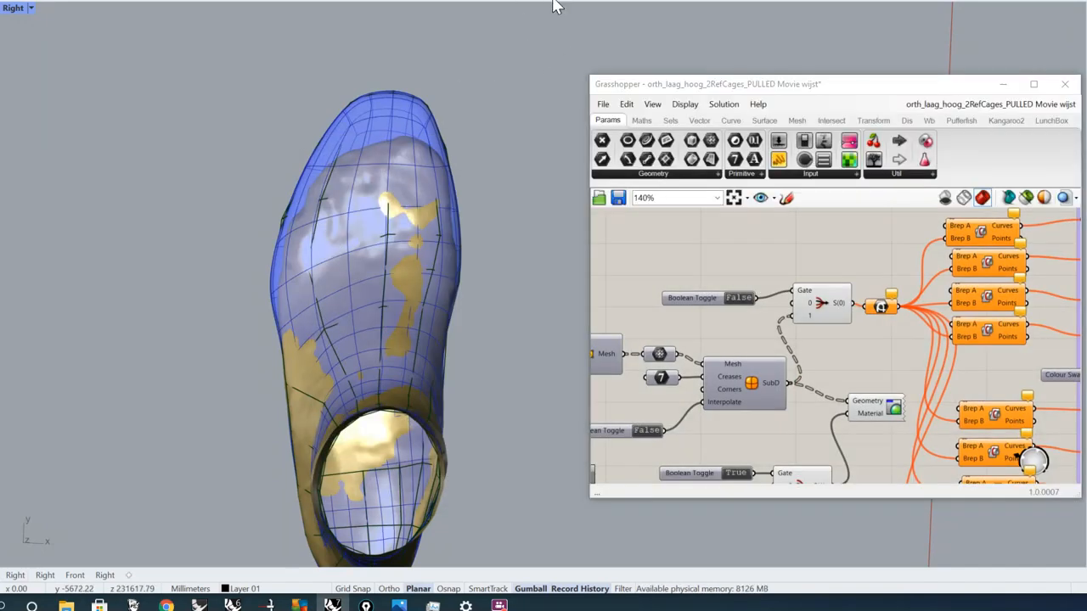
left_click(893, 407)
right_click(895, 409)
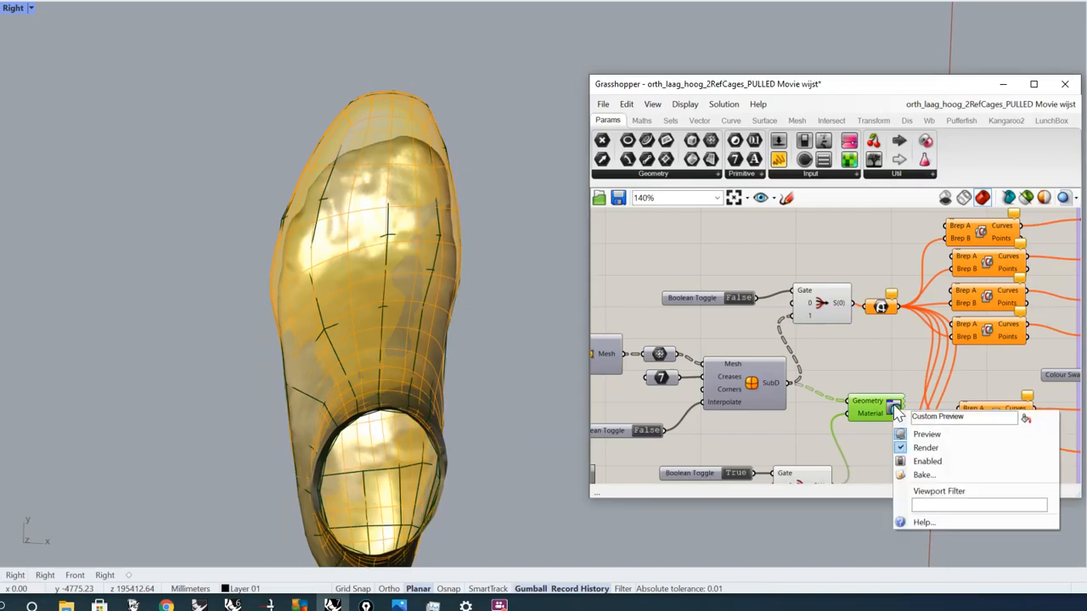
key("Escape")
right_click(895, 409)
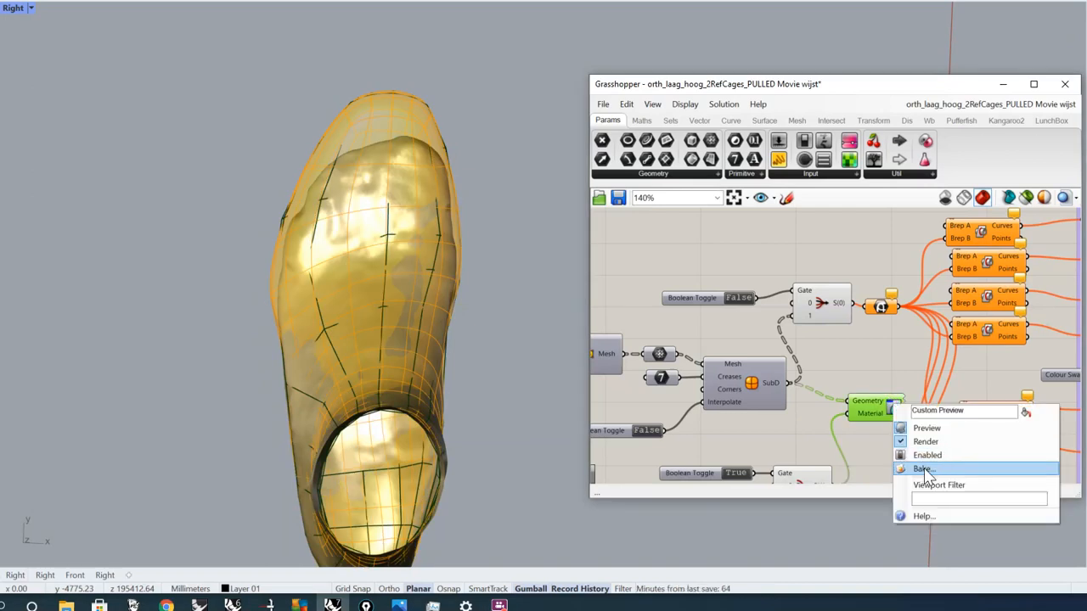
left_click(924, 469)
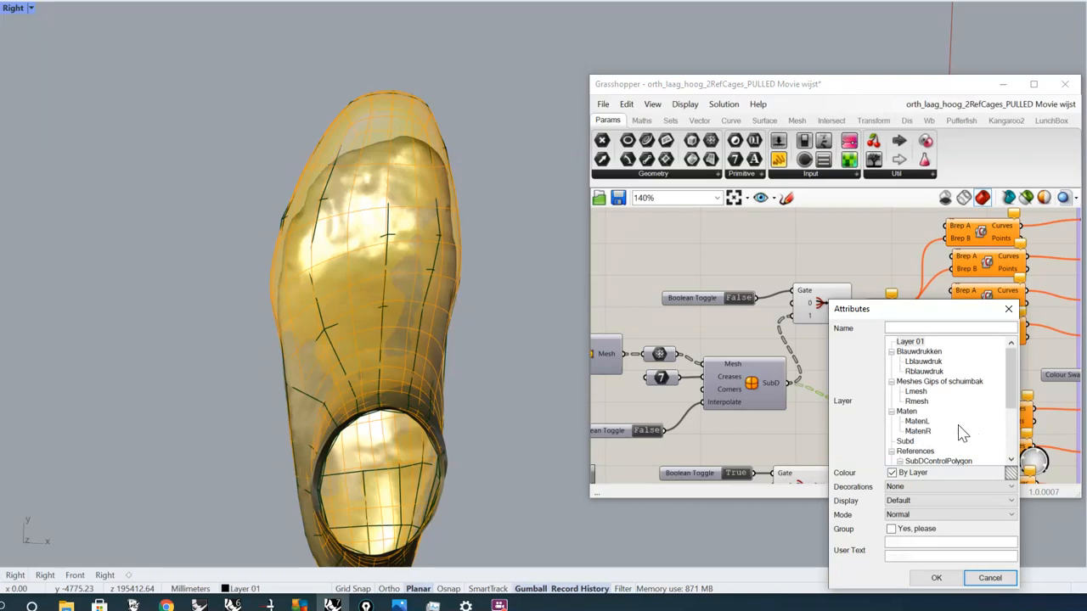
left_click(905, 441)
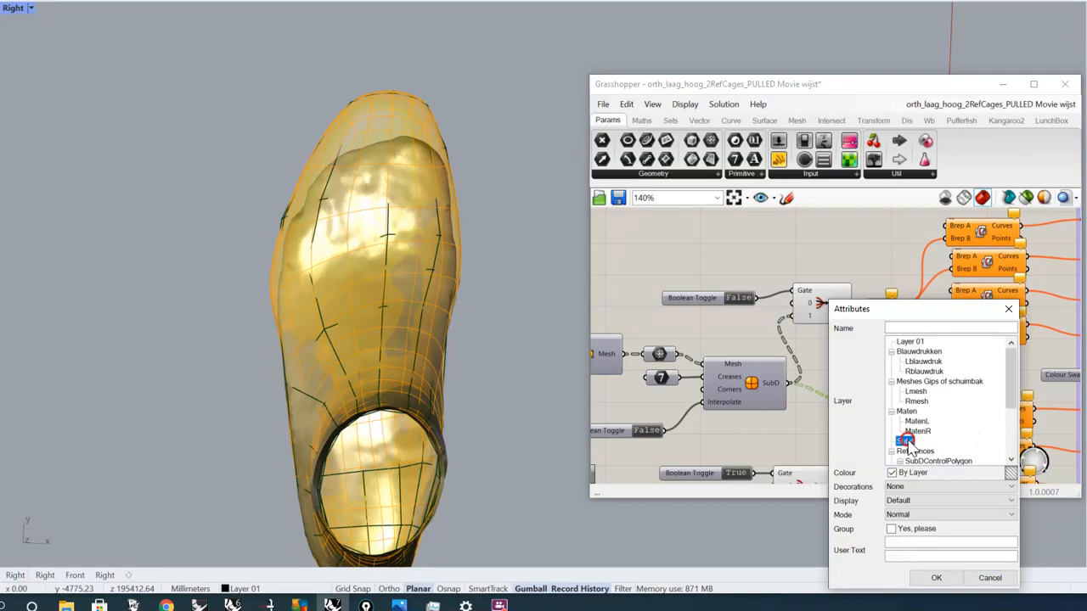
left_click(936, 577)
Put Grasshopper away and clear its preview and the control cage lines from view, keeping the baked last and foot scan.
left_click(547, 262)
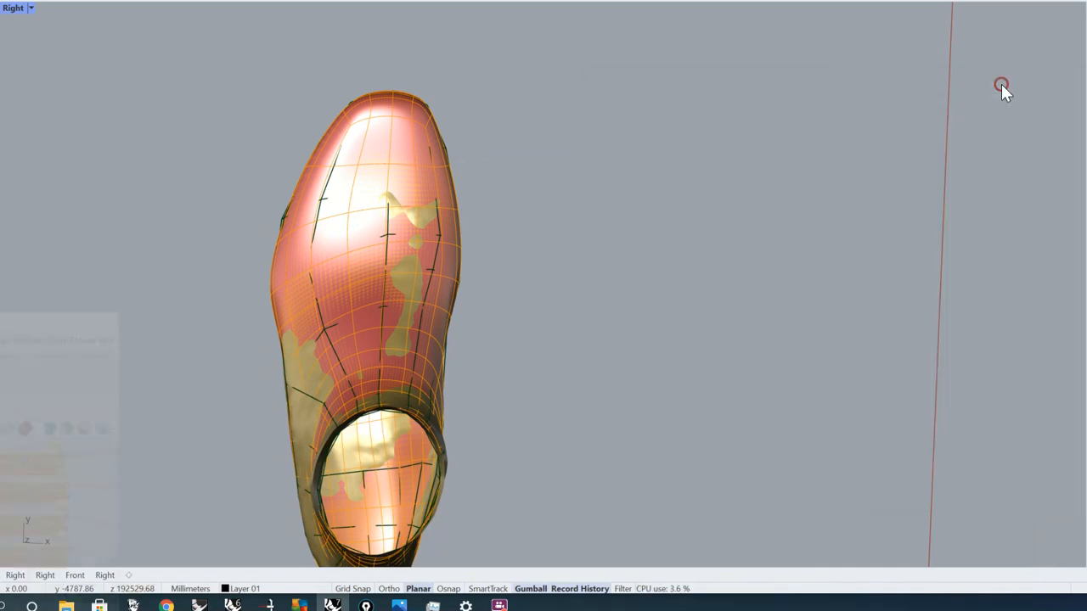
left_click(1003, 84)
left_click(777, 158)
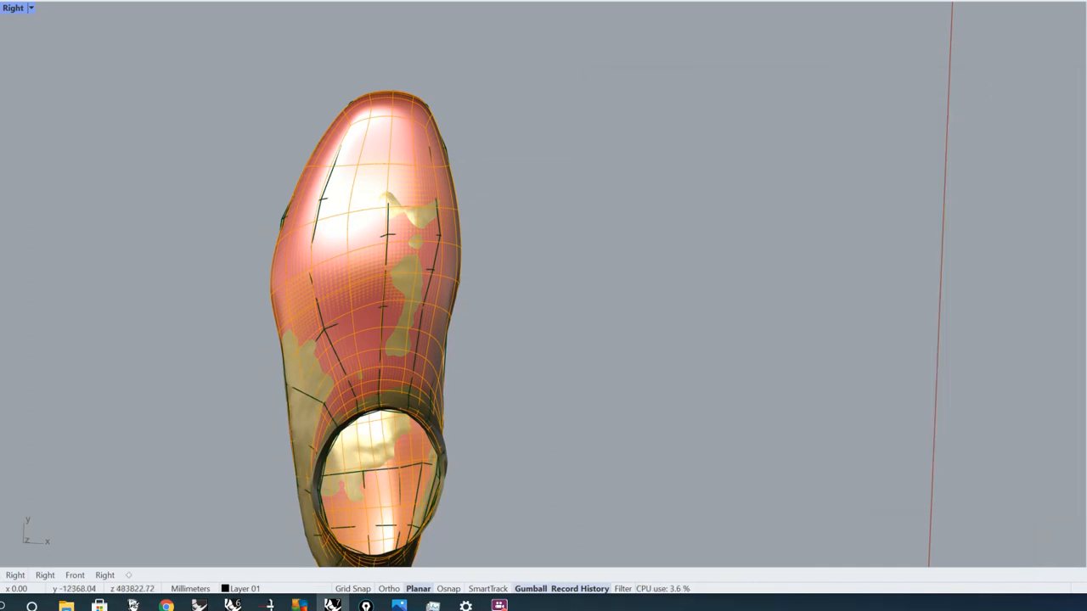
key("Delete")
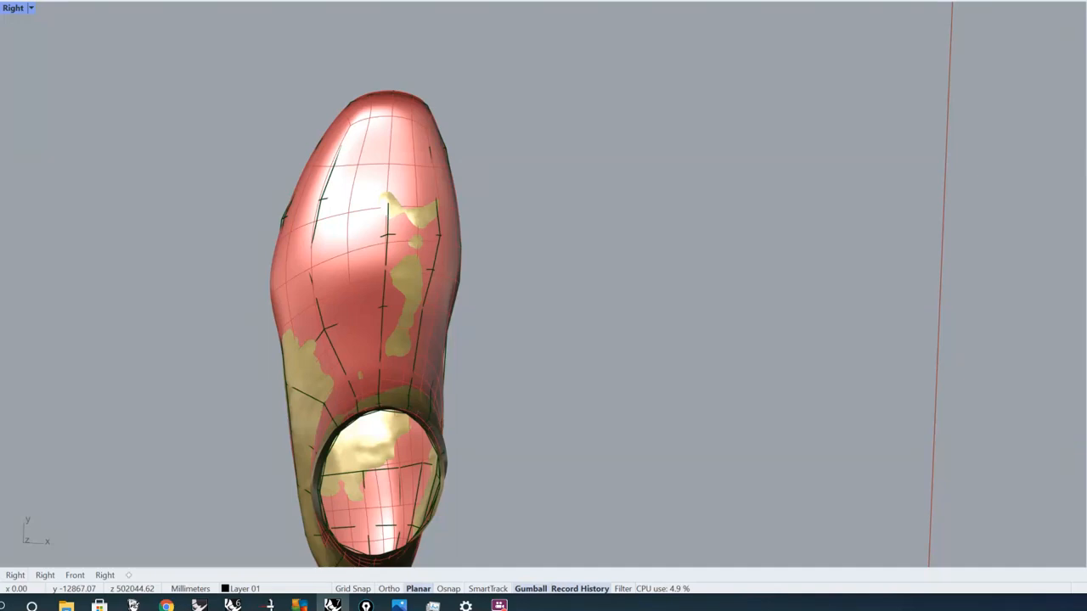
key("Tab")
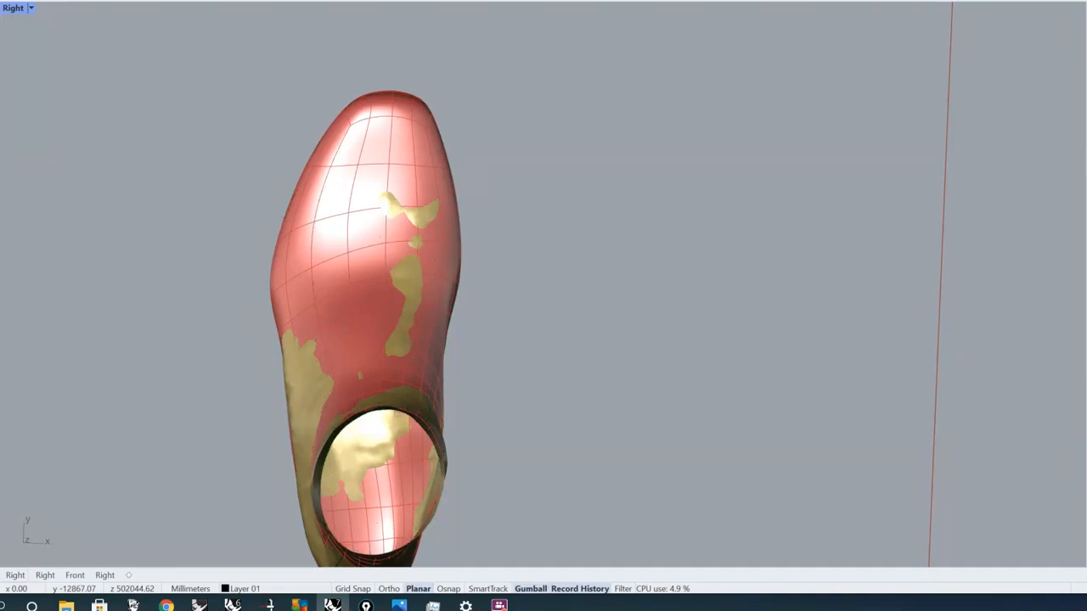
Examine the baked last from the toe side, select it and turn on its control points.
right_click_drag(393, 296, 433, 286, "ctrl+shift")
scroll(480, 285, "down", 8)
scroll(381, 281, "up", 8)
left_click(380, 283)
right_click_drag(330, 296, 428, 316, "ctrl+shift")
scroll(456, 381, "up", 5)
right_click_drag(456, 381, 394, 251, "ctrl+shift")
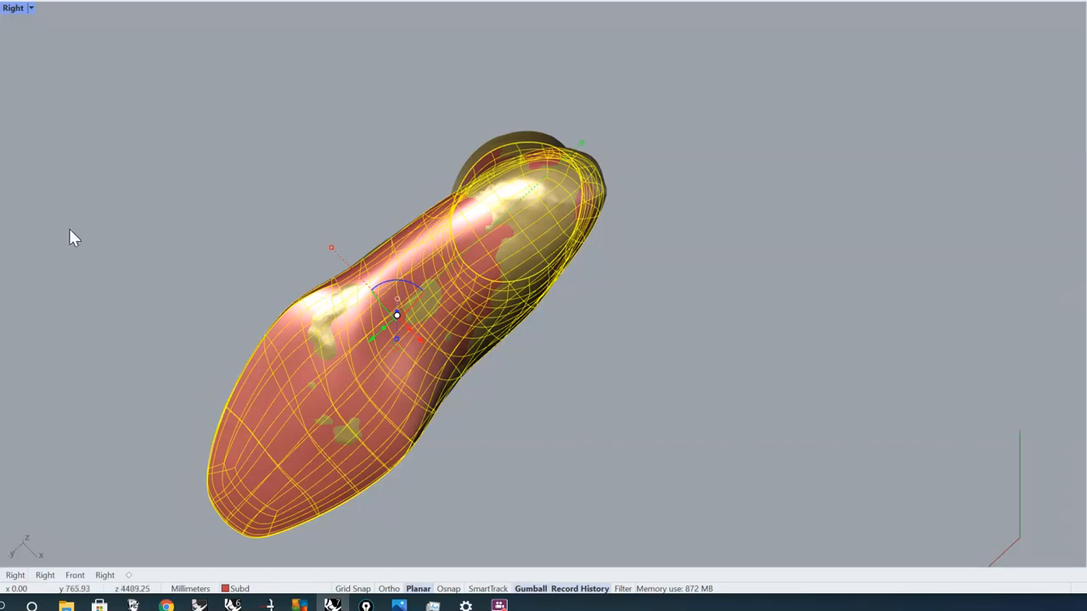
left_click(278, 216)
left_click(248, 396)
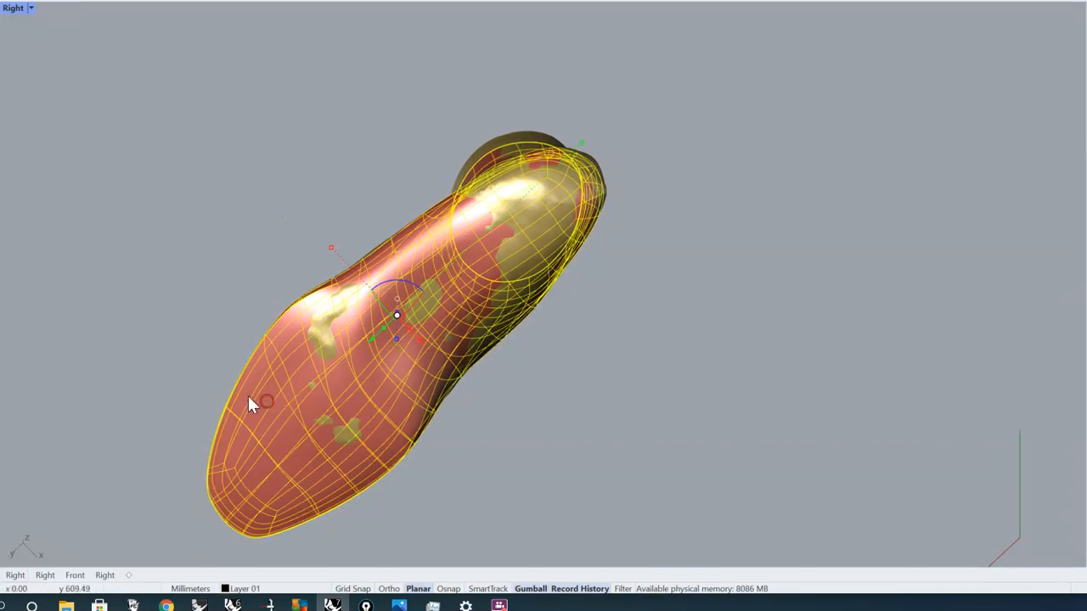
key("F10")
Display the foot scan mesh's vertices to compare their density with the last's control points, and turn the points off.
right_click_drag(193, 250, 388, 397, "ctrl+shift")
left_click(456, 322)
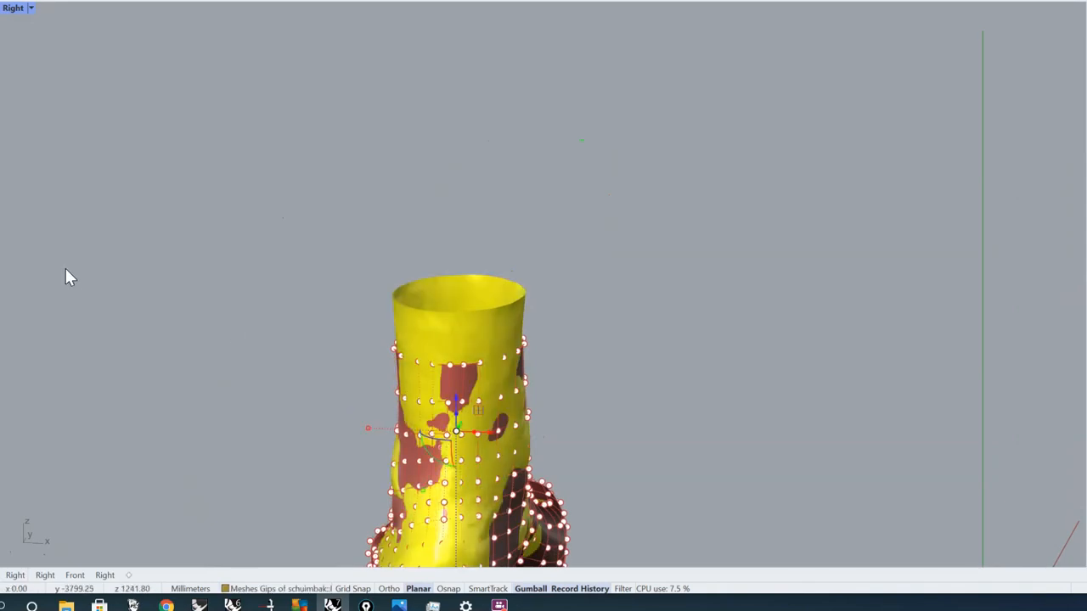
left_click(211, 281)
right_click_drag(210, 280, 608, 378, "ctrl+shift")
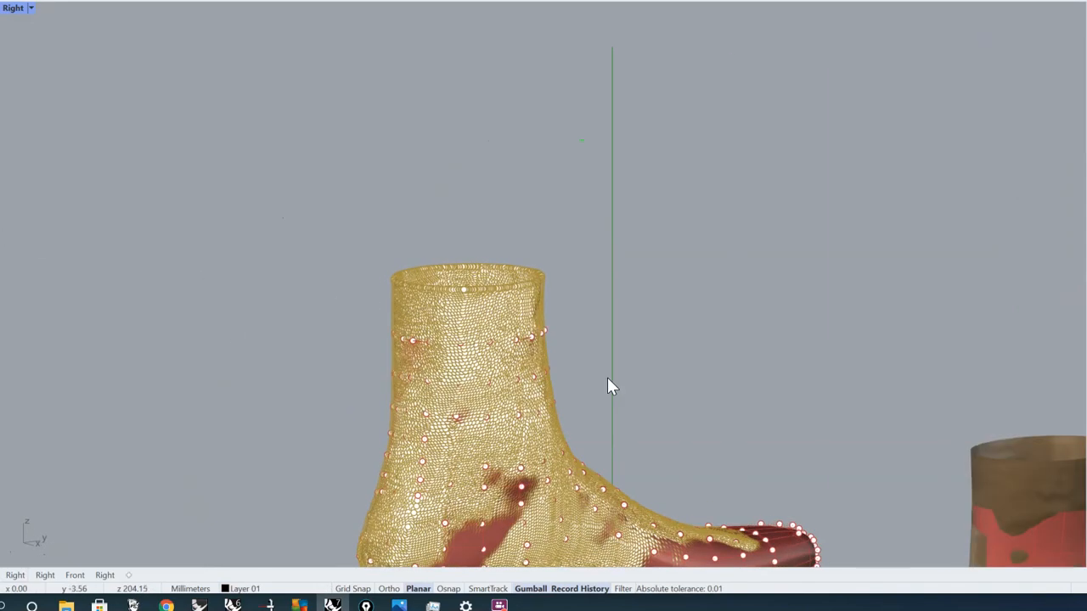
scroll(481, 318, "up", 8)
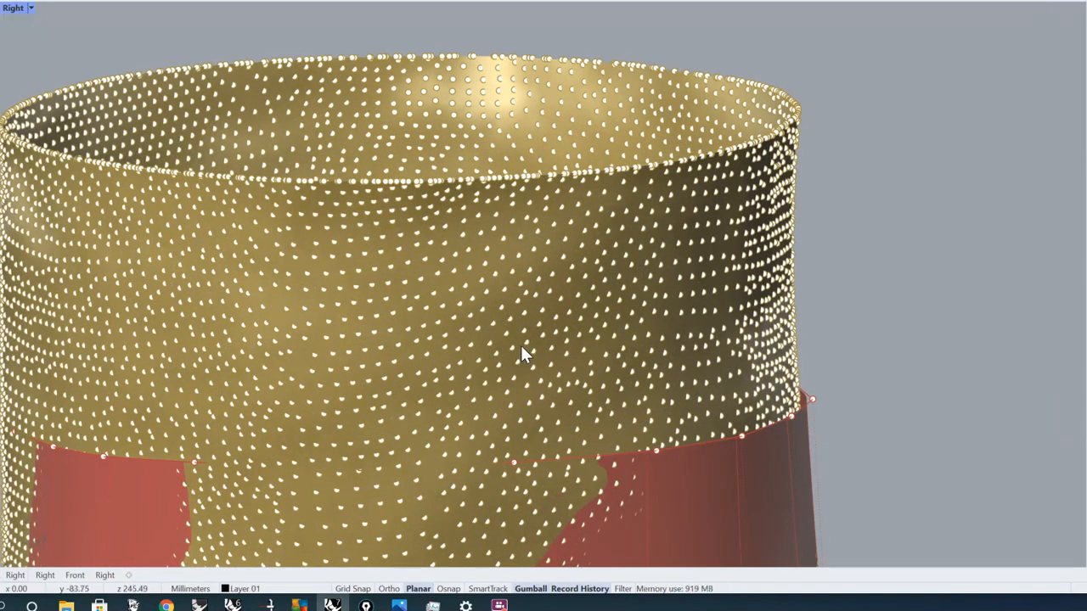
scroll(526, 340, "down", 1)
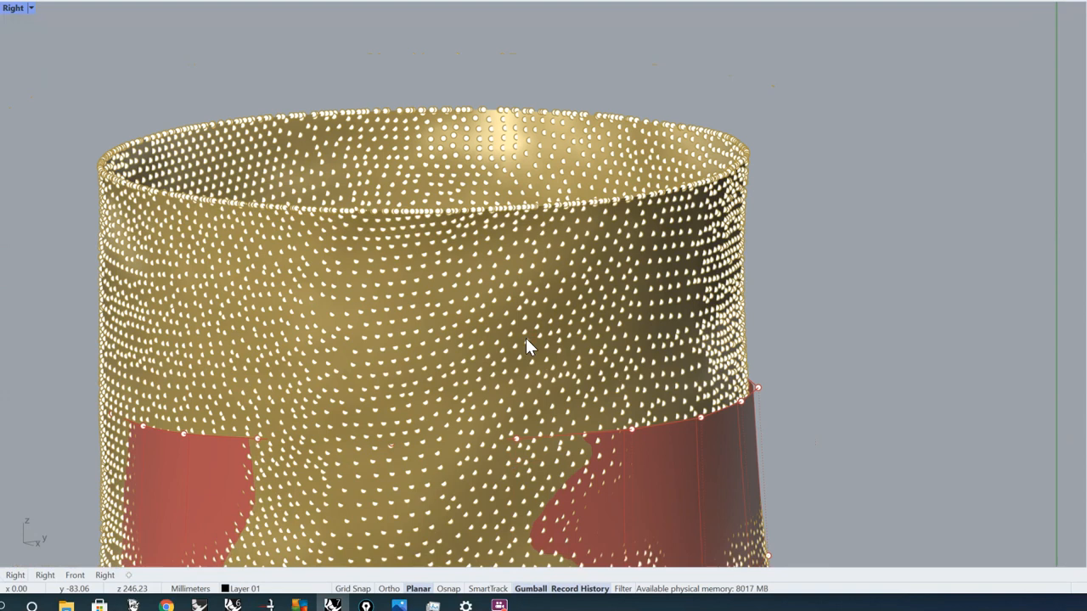
scroll(525, 338, "down", 4)
left_click(619, 412)
scroll(621, 415, "down", 3)
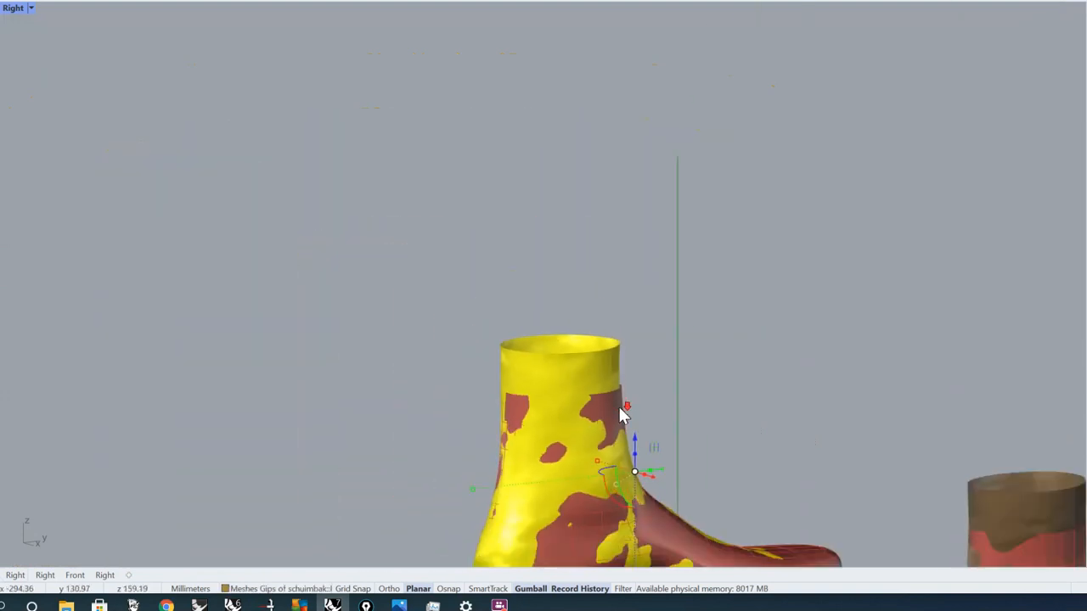
Compare the baked last with the foot scan from the side and around the heel and ankle.
left_click(711, 405)
scroll(735, 345, "down", 3)
left_click(714, 327)
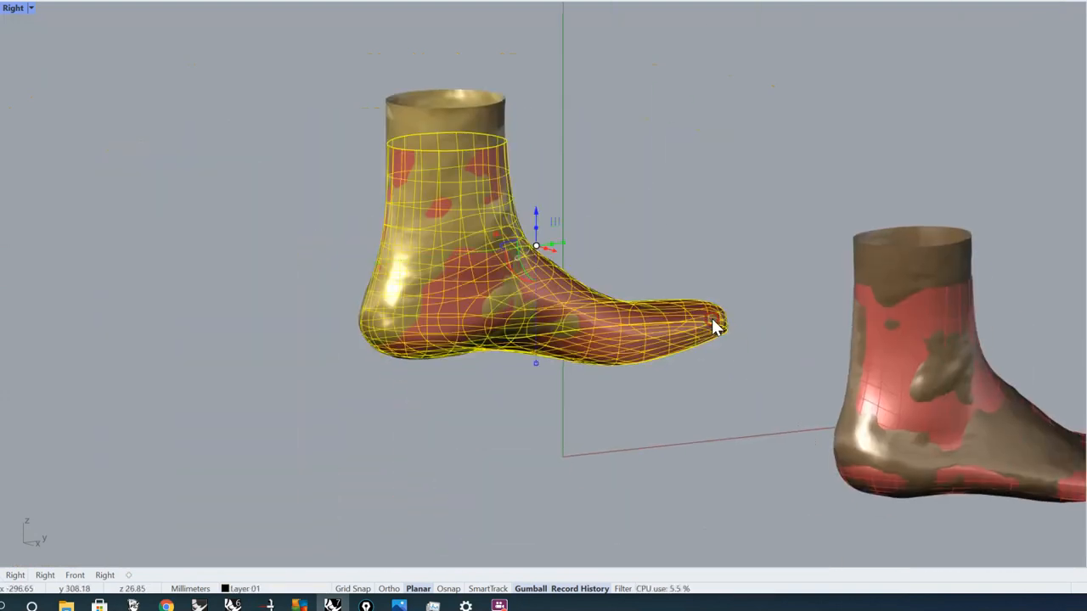
right_click_drag(713, 327, 631, 161)
left_click(422, 295)
right_click_drag(422, 295, 487, 492)
scroll(495, 323, "up", 4)
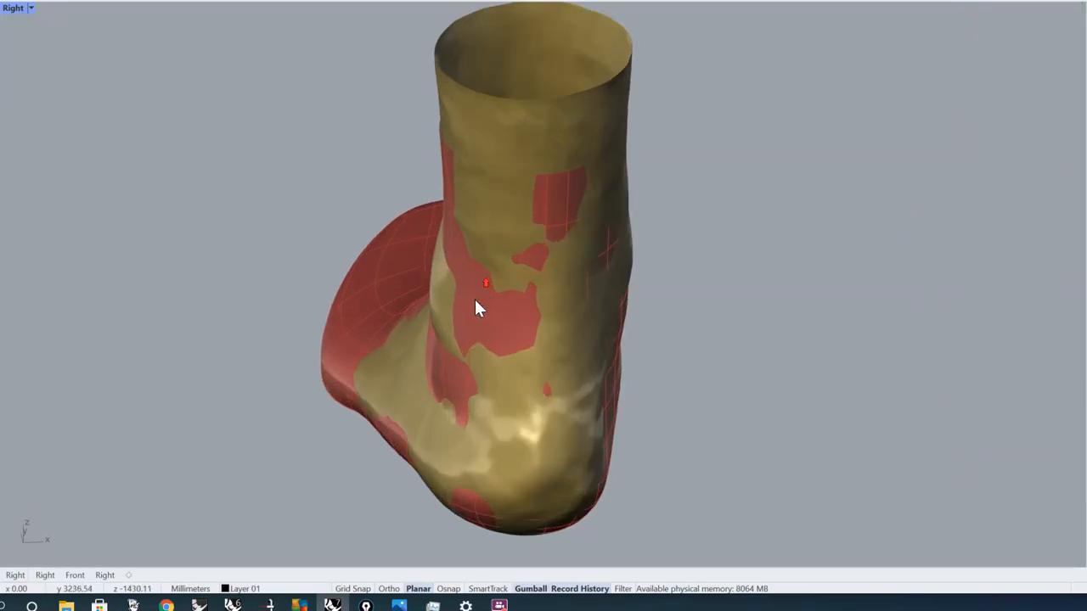
scroll(475, 302, "up", 3)
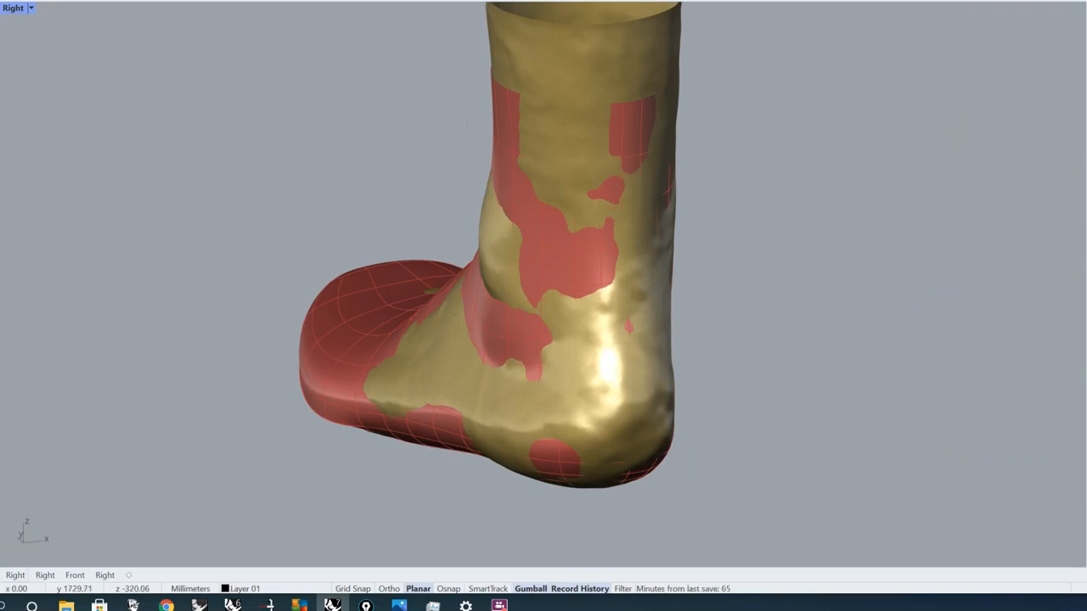
Hide the foot scan and examine the bare last's surface from the sole, the heel and above.
key("ctrl+h")
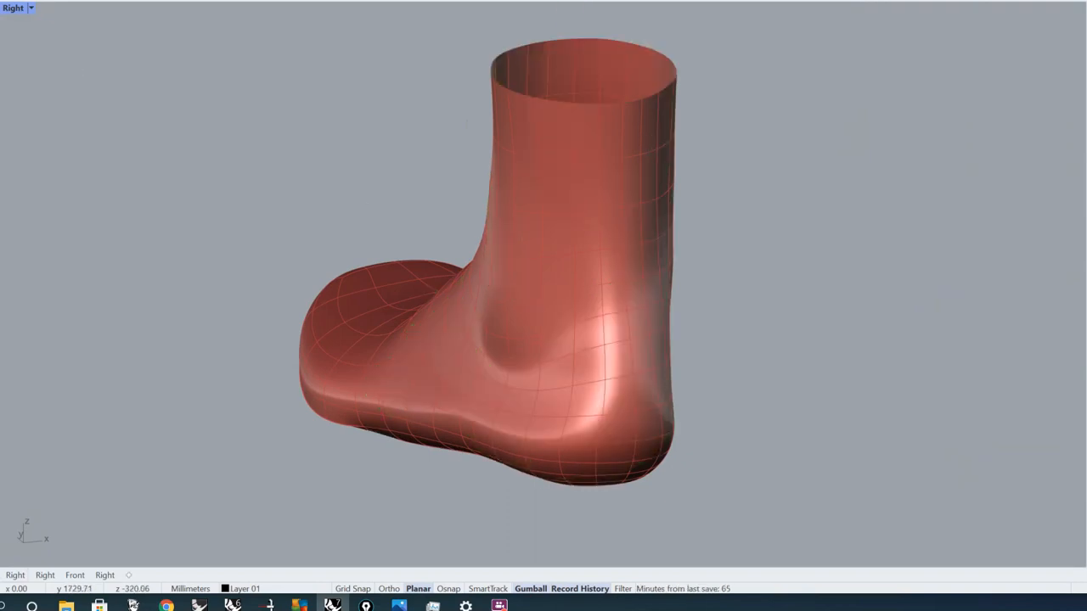
right_click_drag(771, 284, 467, 98)
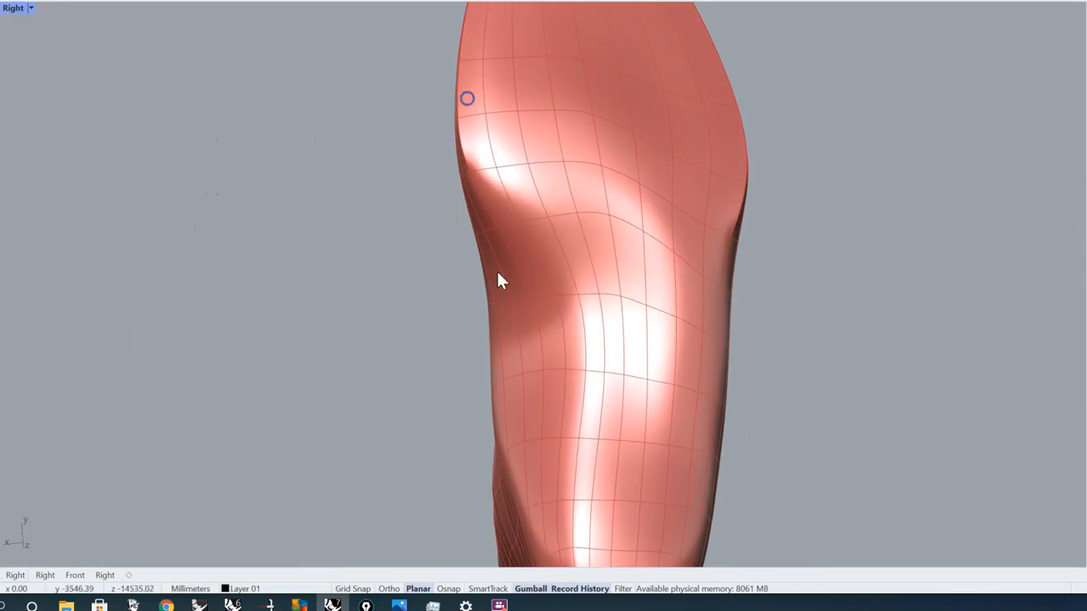
right_click_drag(500, 280, 241, 478)
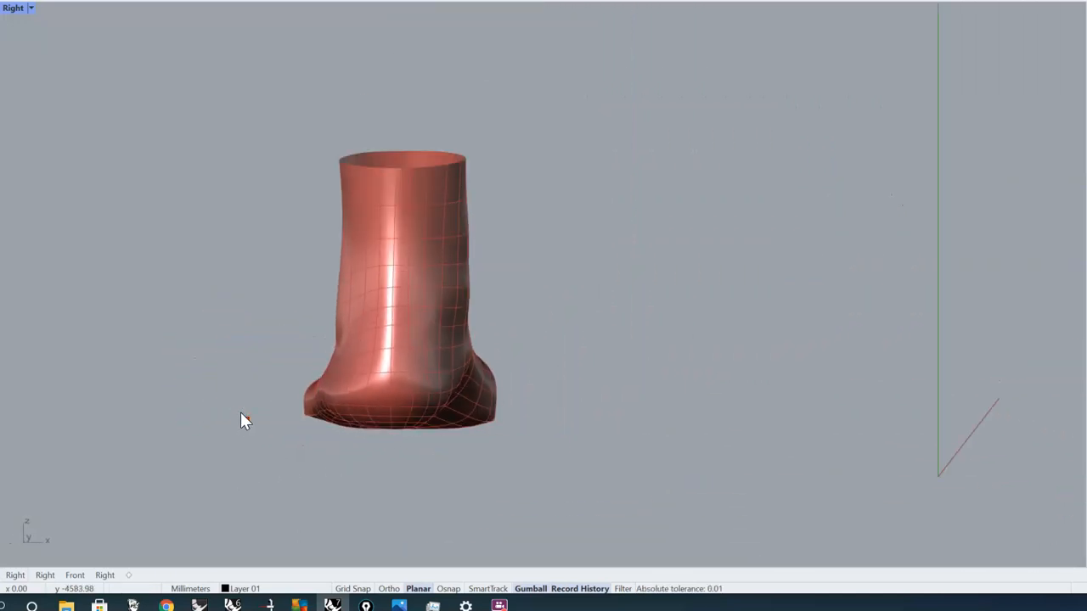
right_click_drag(242, 420, 296, 461)
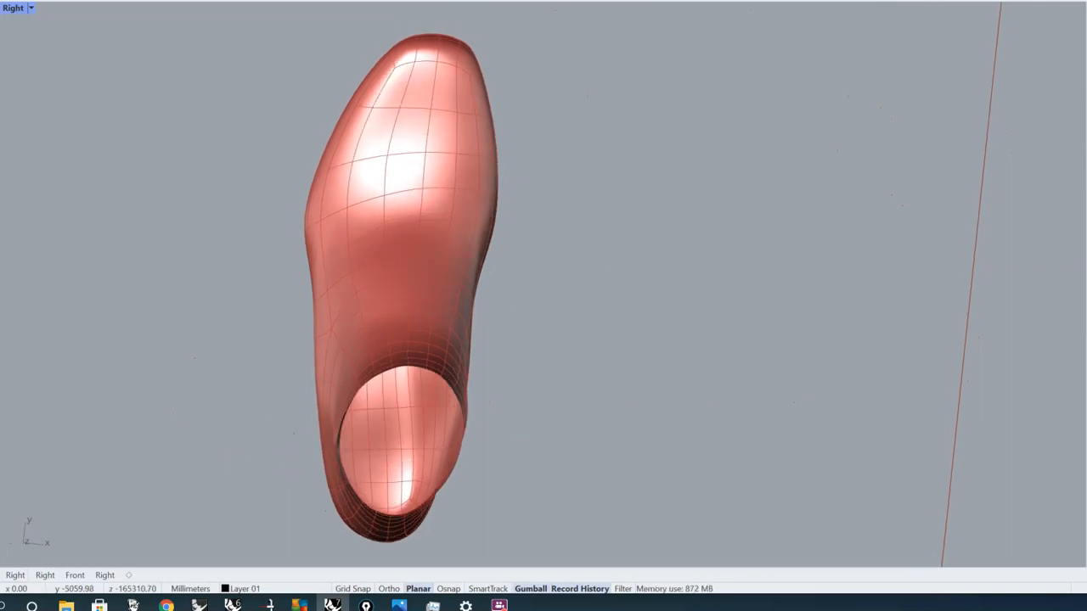
Redisplay the foot scan with the baked last's control points turned on, and hide the other foot's last and scan.
left_click(377, 224)
left_click(451, 68)
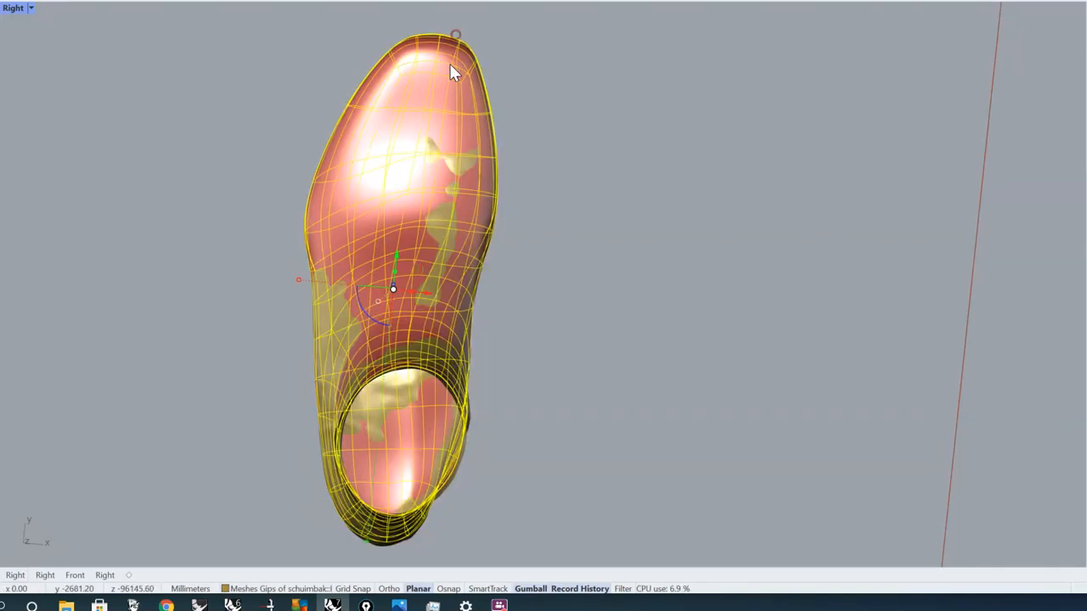
key("F10")
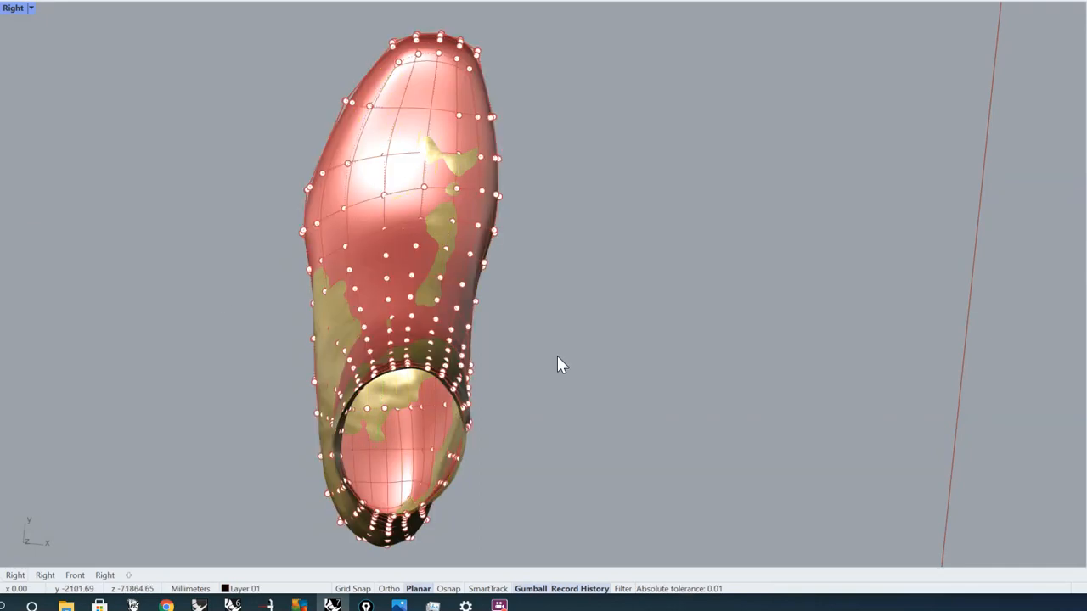
right_click_drag(558, 364, 483, 238)
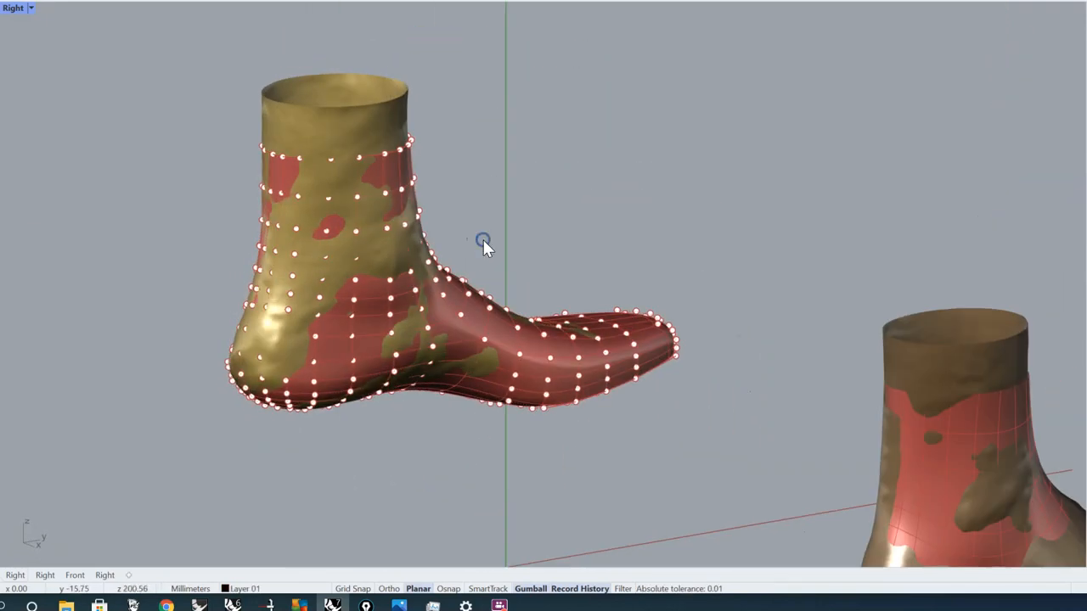
left_click(642, 0)
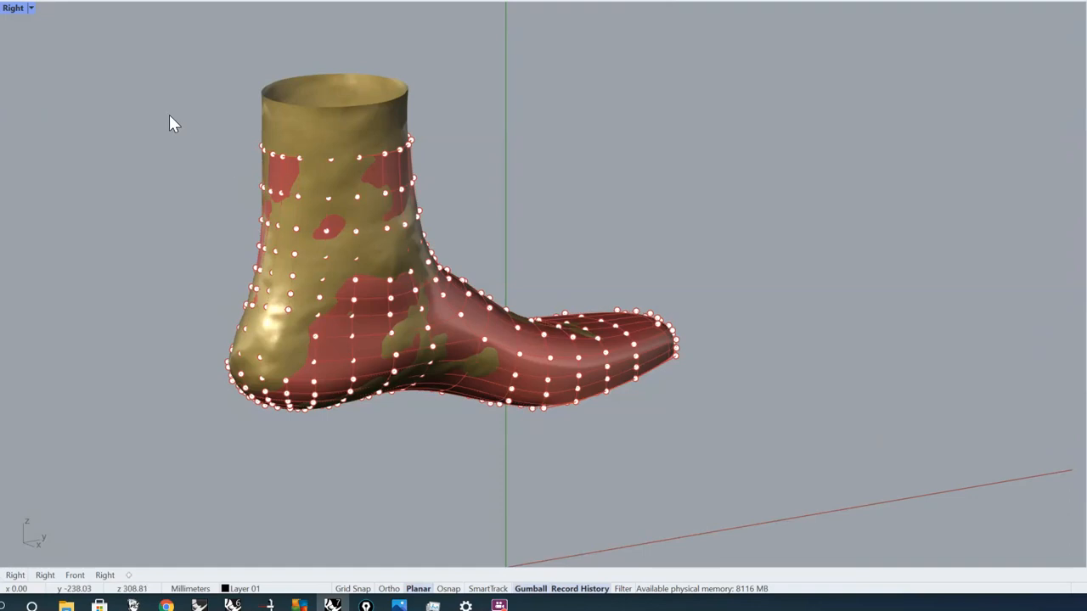
Select the baked last's ankle, heel and midfoot control points and extend the selection with the missing instep points.
left_click_drag(169, 116, 477, 442)
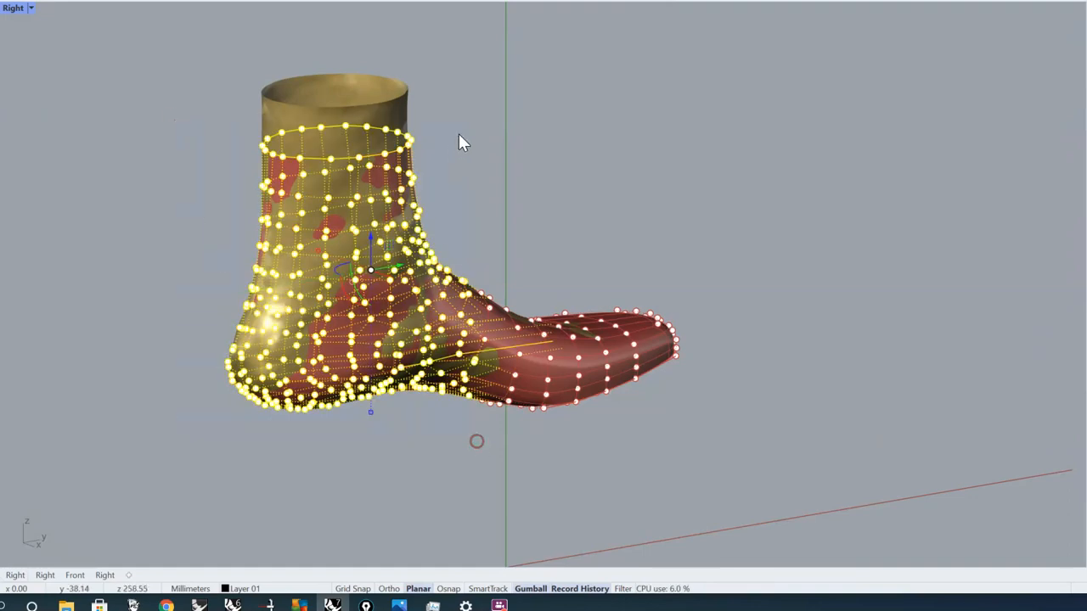
right_click_drag(476, 135, 527, 253)
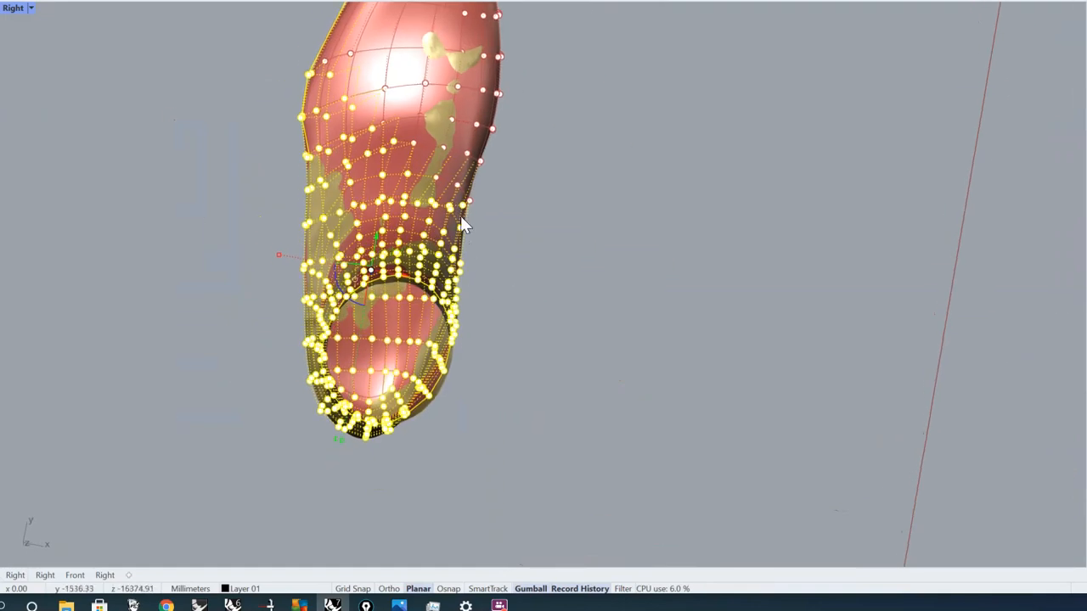
scroll(451, 155, "up", 3)
right_click_drag(451, 155, 514, 206)
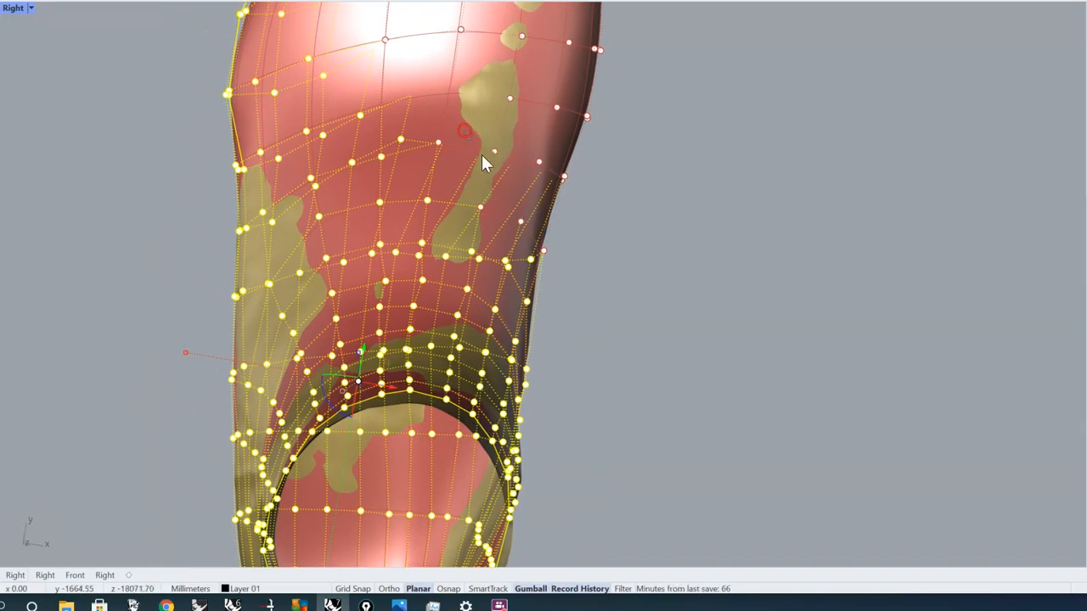
left_click_drag(567, 217, 416, 121, "shift")
right_click_drag(213, 48, 309, 150)
left_click_drag(240, 65, 432, 200, "shift")
Extend the control point selection with the missing points on the last's sole across the ball of the foot.
right_click_drag(451, 281, 448, 264)
right_click_drag(388, 319, 490, 320)
right_click_drag(439, 266, 481, 266)
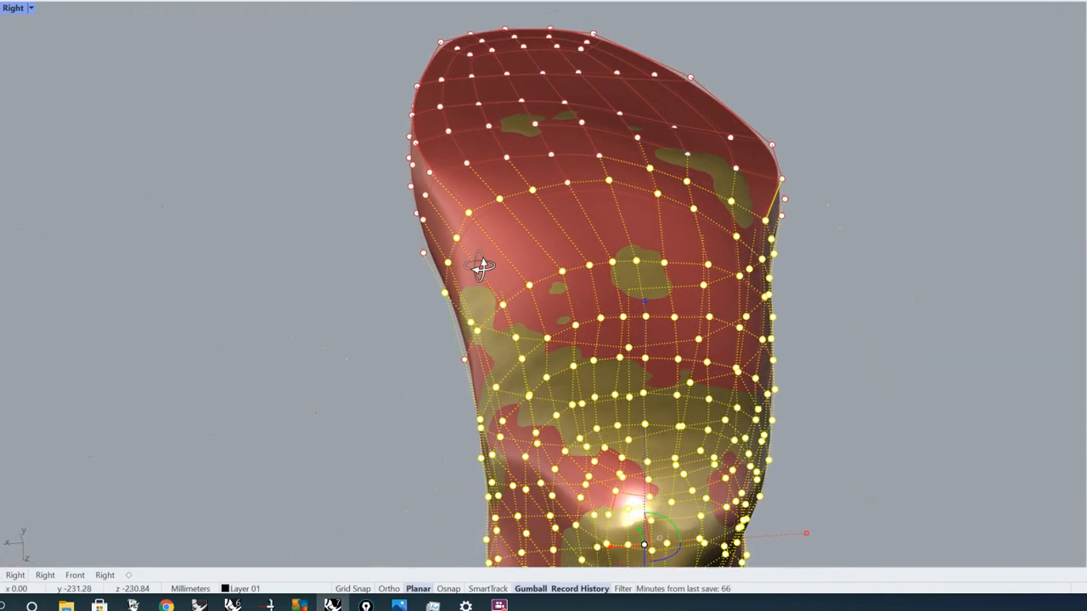
left_click(551, 155, "shift")
left_click(507, 158, "shift")
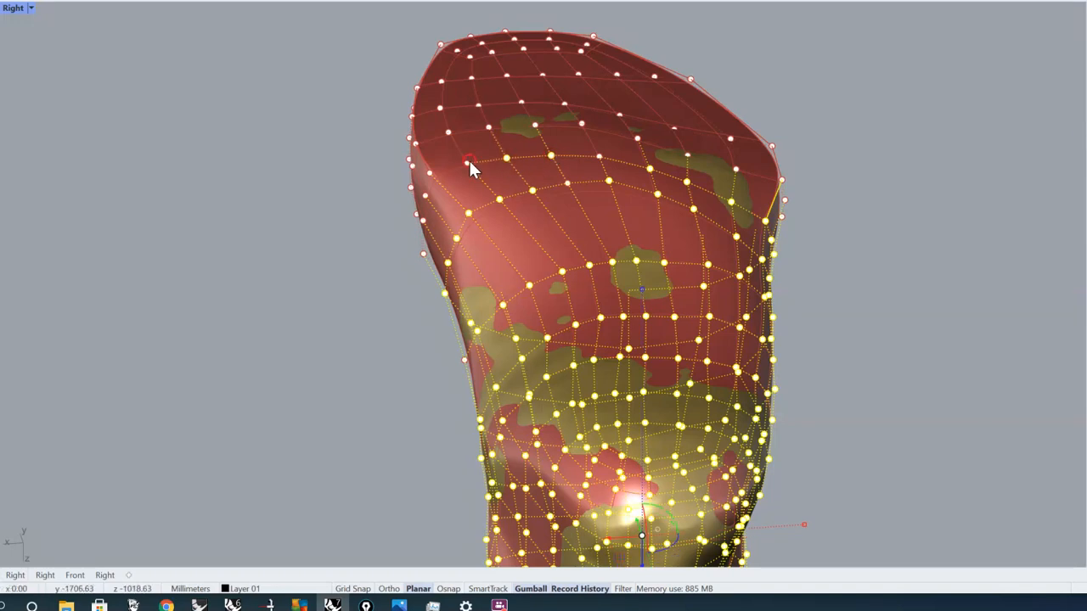
left_click(467, 160, "shift")
left_click(536, 124, "shift")
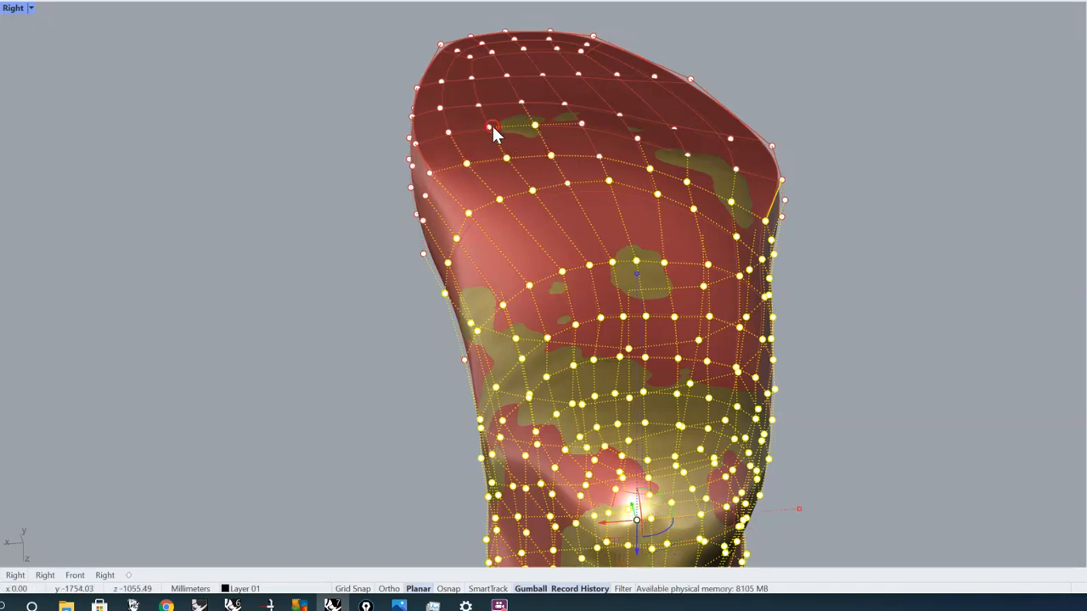
left_click(489, 127, "shift")
left_click(581, 123, "shift")
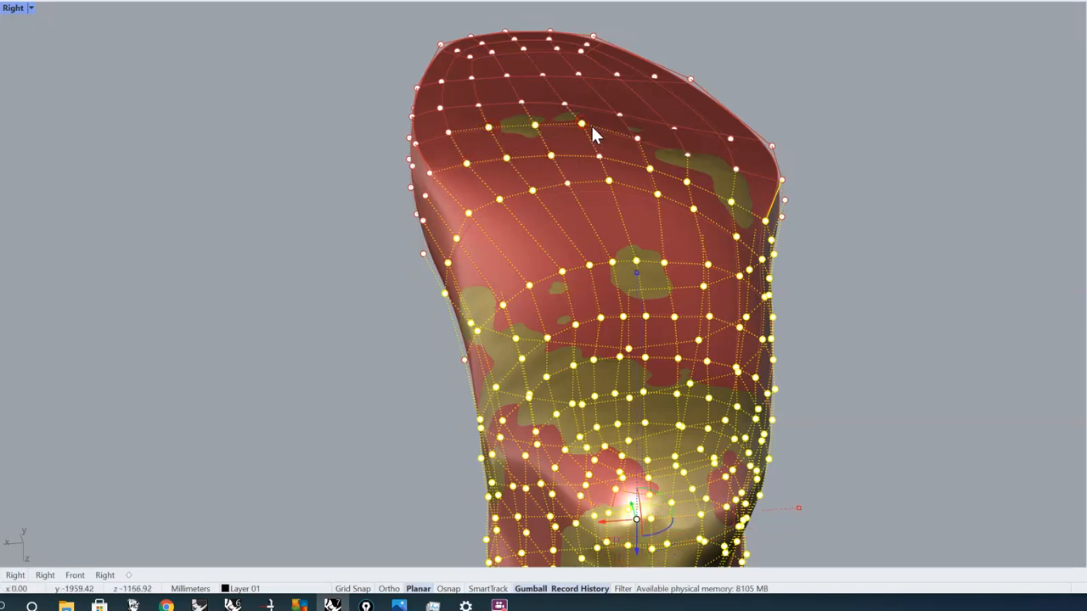
left_click(688, 155, "shift")
Add the remaining sole points near the ball of the foot and remove the foot scan from the selection.
right_click_drag(679, 188, 740, 182)
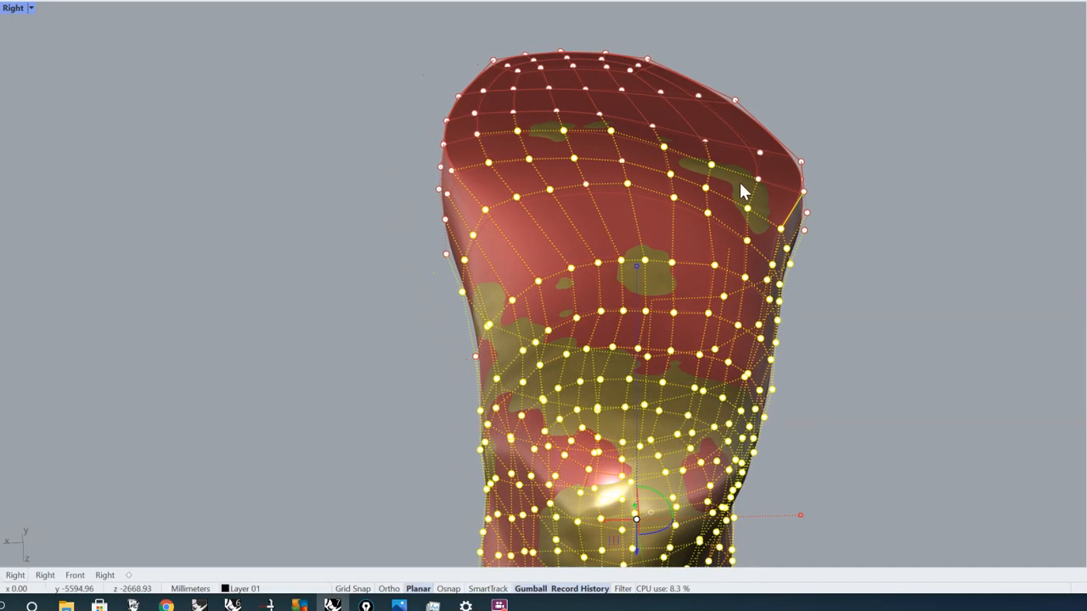
left_click(755, 179, "shift")
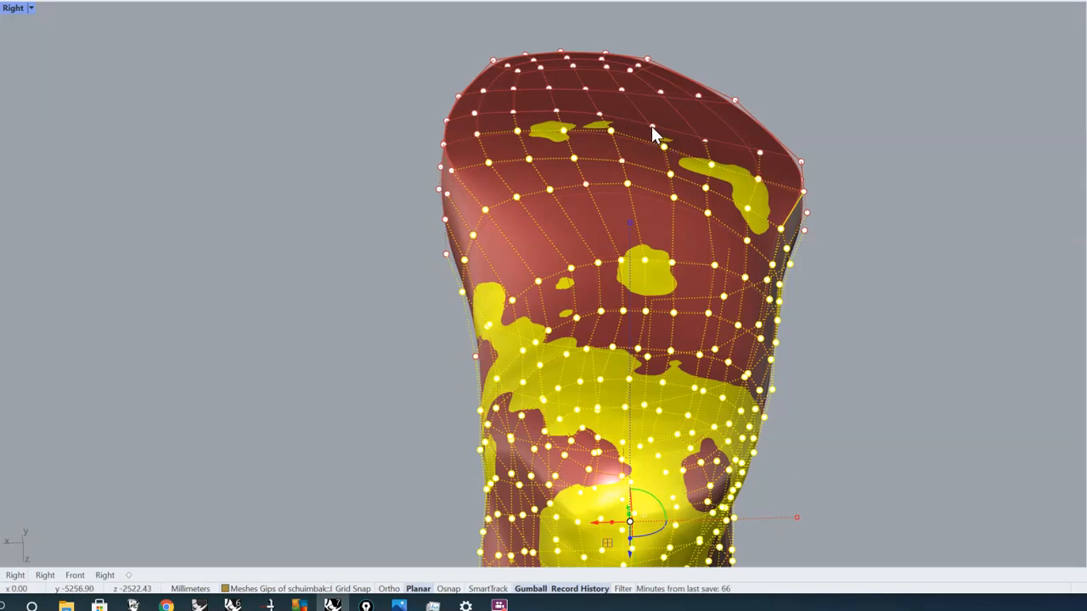
left_click(599, 114, "shift")
left_click(664, 415, "ctrl")
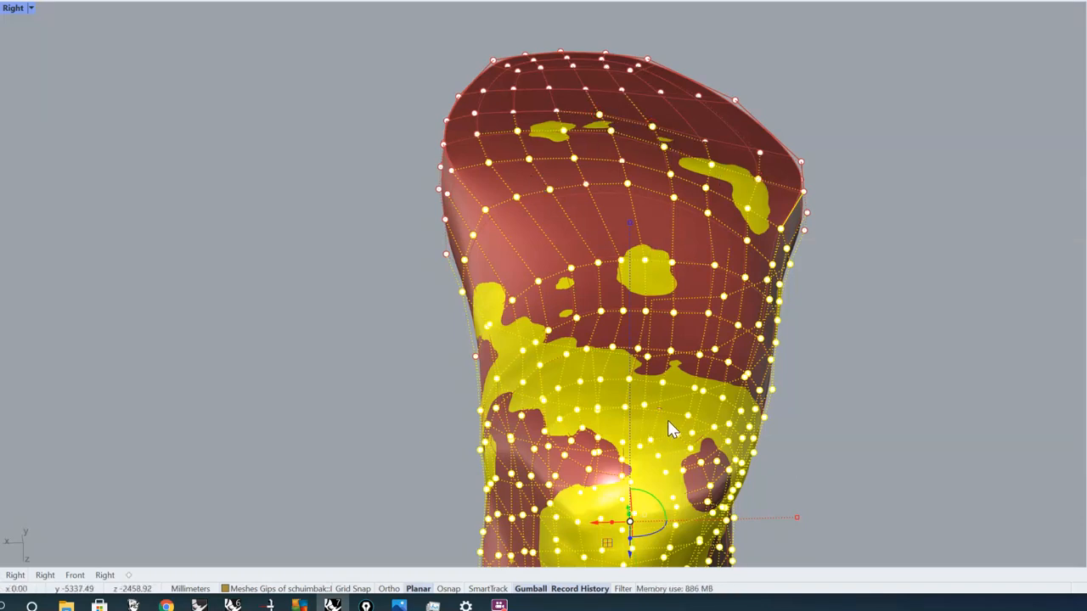
left_click(668, 428, "ctrl")
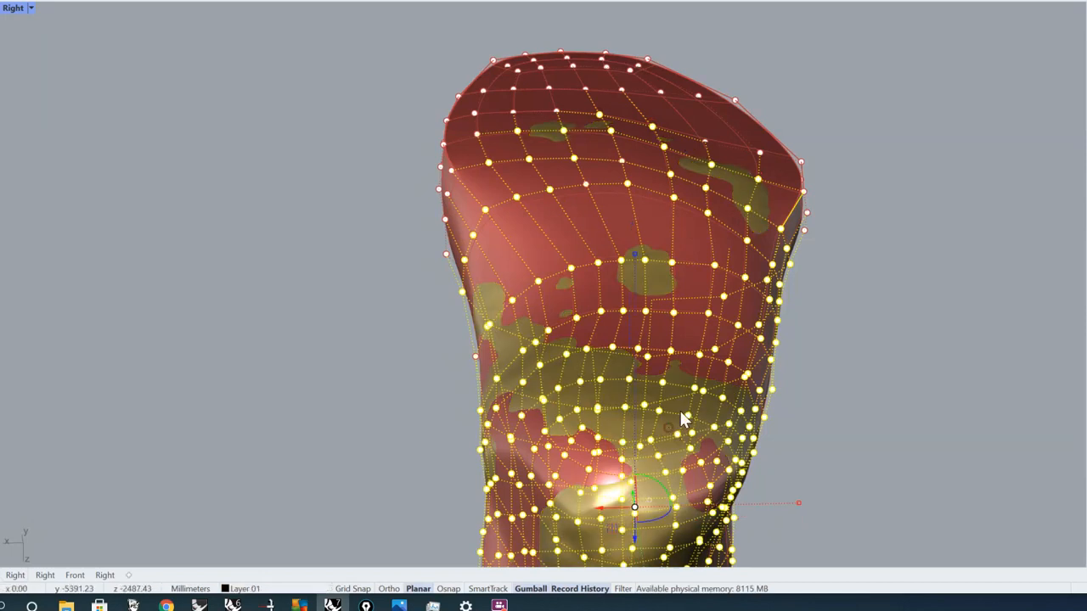
Pull the selected control points of the last onto the foot scan mesh.
scroll(679, 410, "down", 3)
right_click_drag(795, 377, 719, 476)
right_click_drag(722, 422, 726, 503)
left_click(734, 279, "shift")
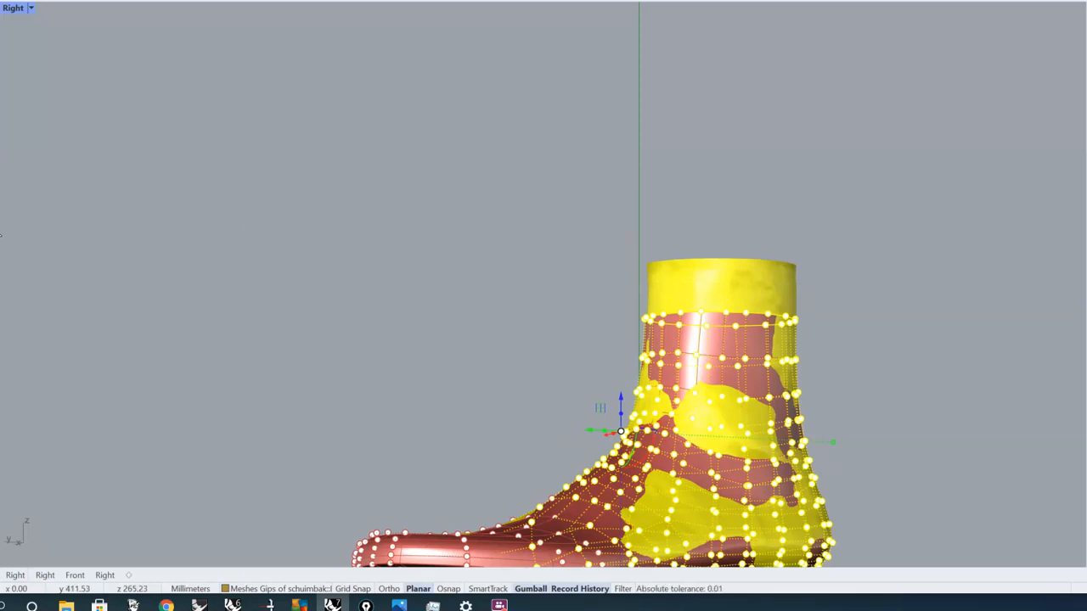
left_click(0, 155)
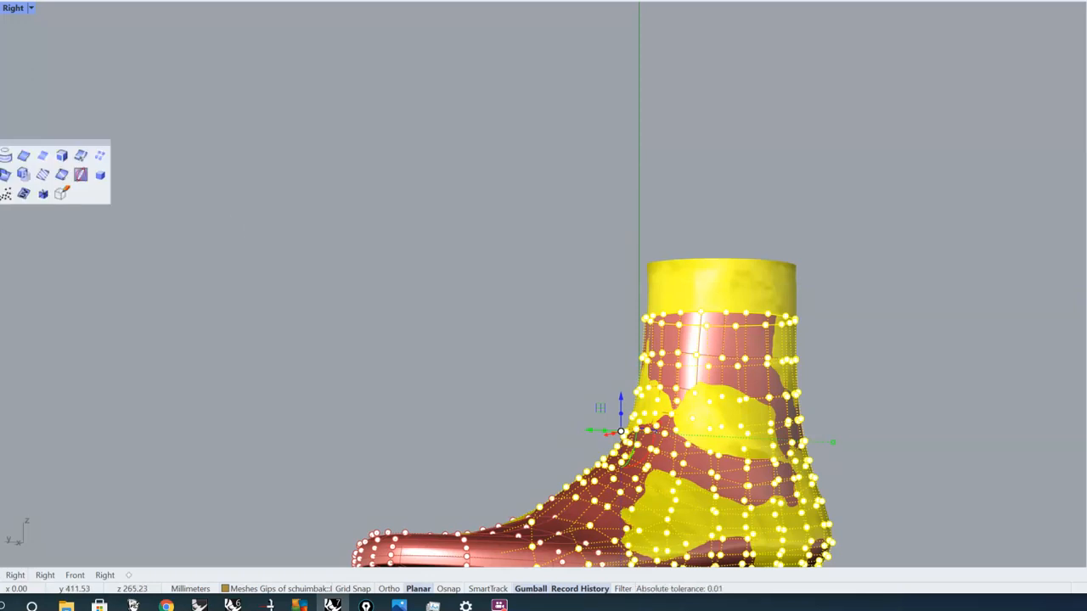
left_click(3, 159)
left_click(188, 214)
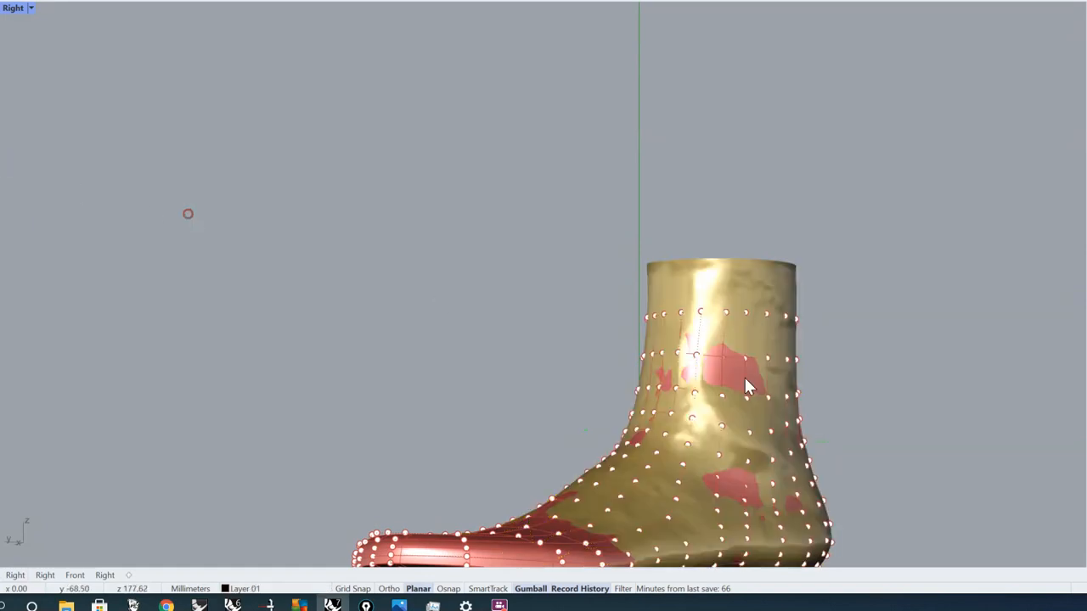
Compare the fitted last with the foot scan from the side, around the ankle opening and from behind.
right_click_drag(188, 214, 549, 320)
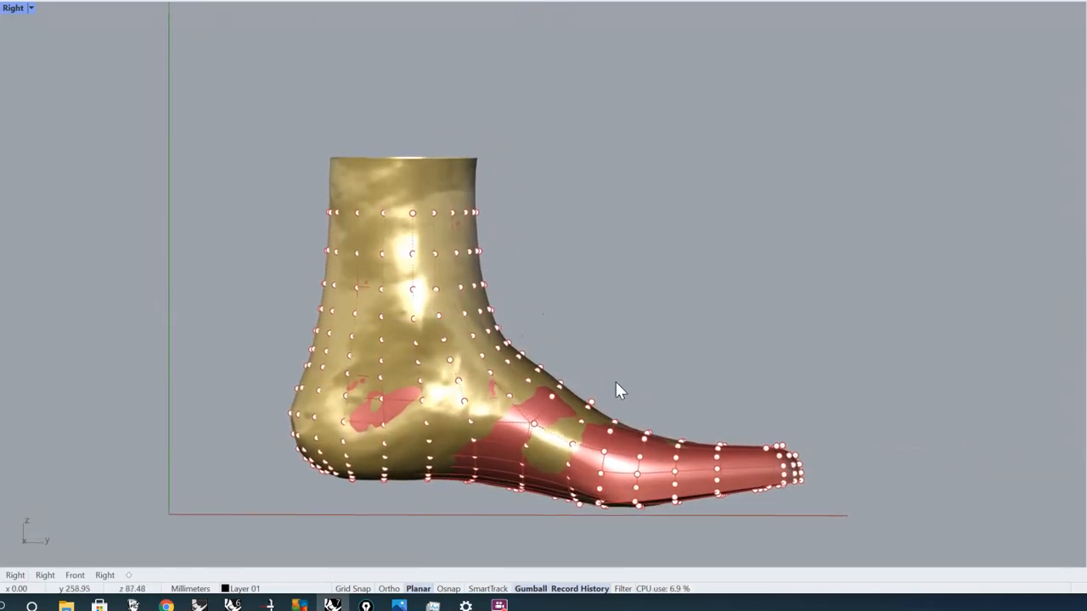
scroll(461, 333, "up", 5)
scroll(574, 331, "down", 5)
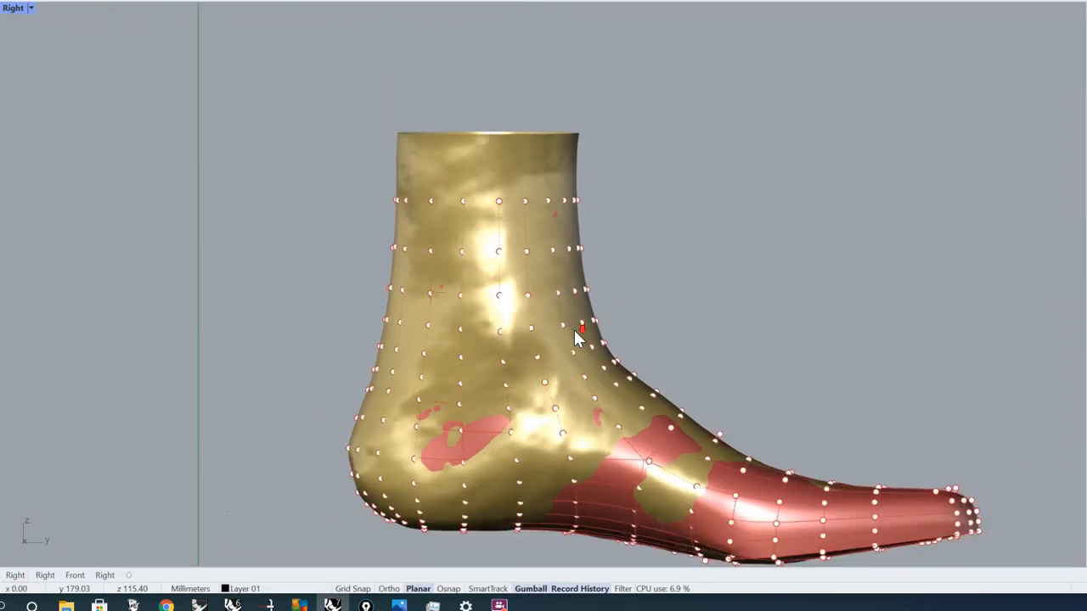
right_click_drag(553, 259, 557, 384)
scroll(526, 265, "up", 4)
scroll(527, 265, "up", 2)
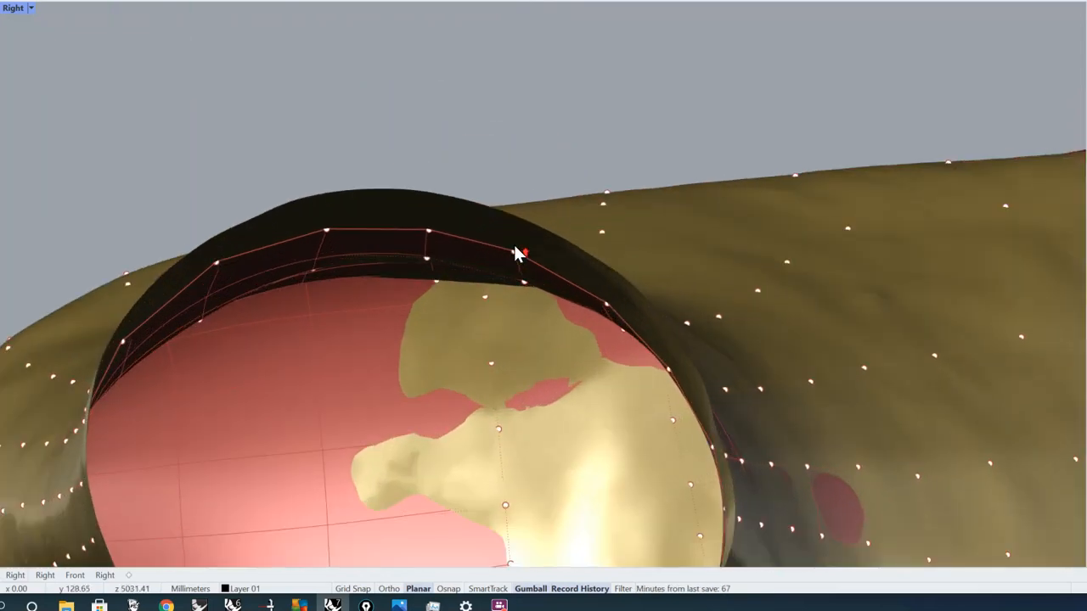
scroll(459, 242, "up", 3)
scroll(219, 214, "down", 3)
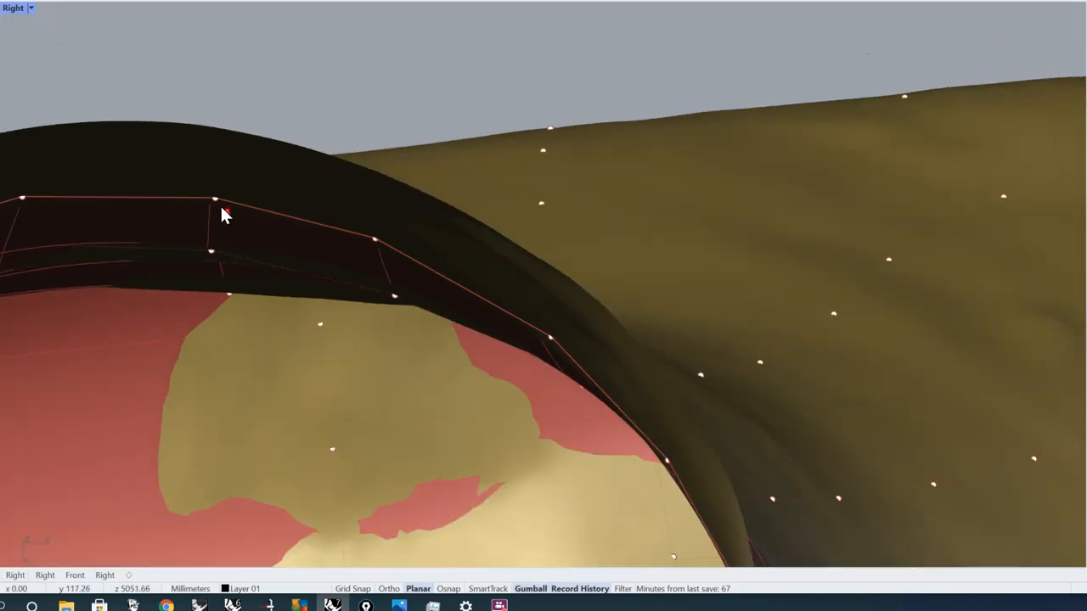
scroll(246, 212, "down", 5)
right_click_drag(478, 369, 593, 247)
scroll(525, 237, "down", 2)
Hide the foot scan and set the gumball to Align to Object.
left_click(524, 321)
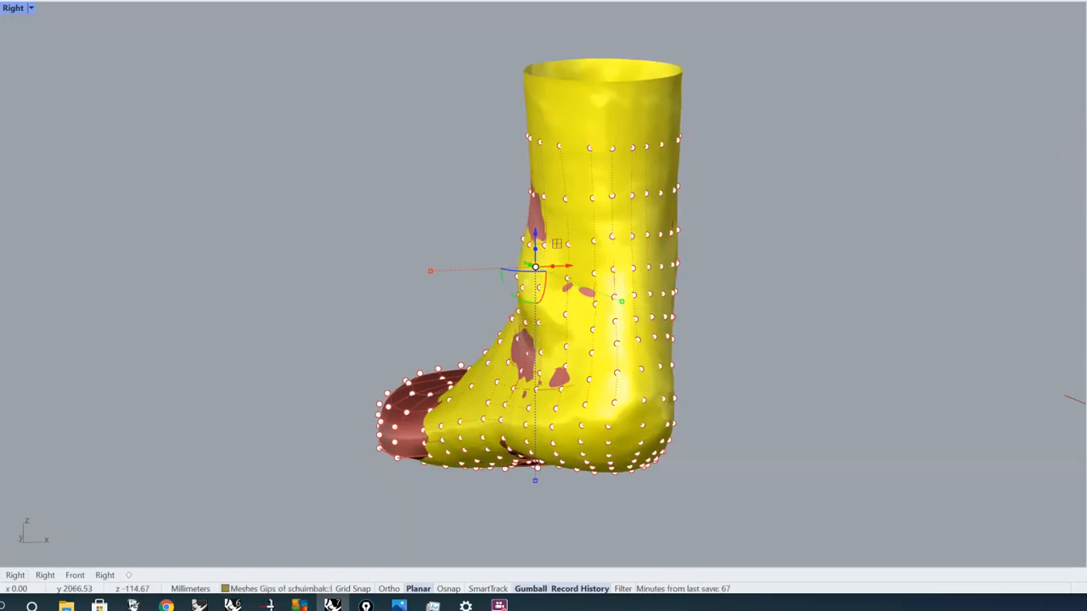
key("Escape")
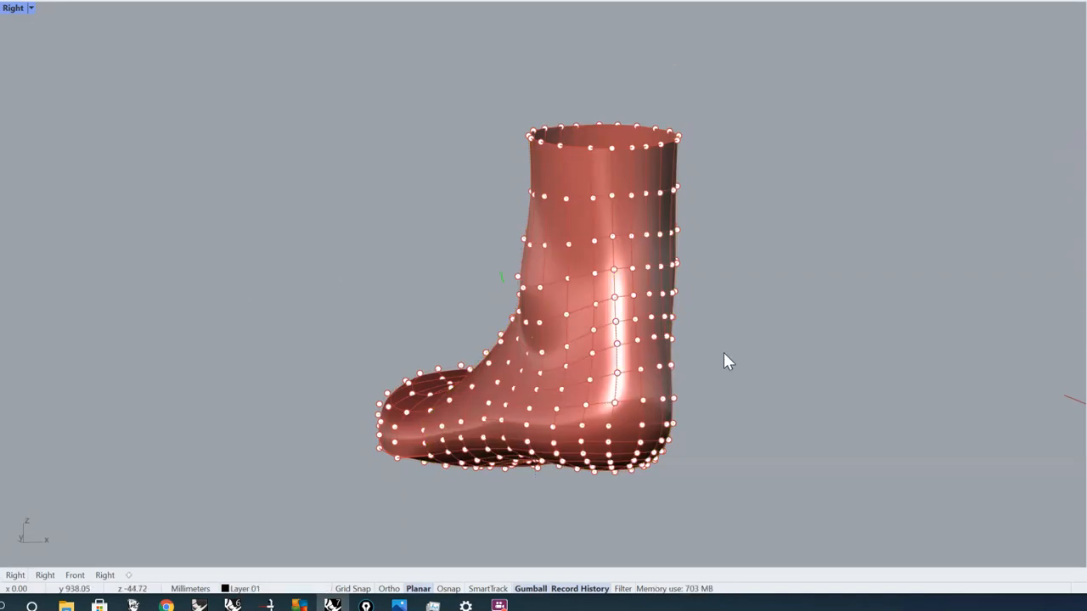
right_click_drag(724, 356, 551, 315)
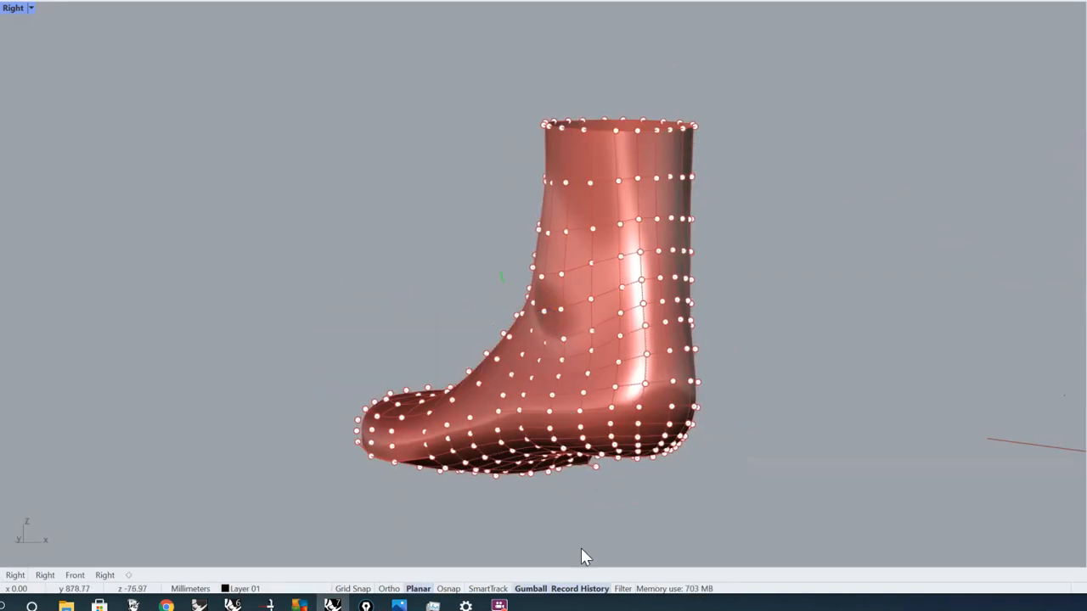
right_click(542, 589)
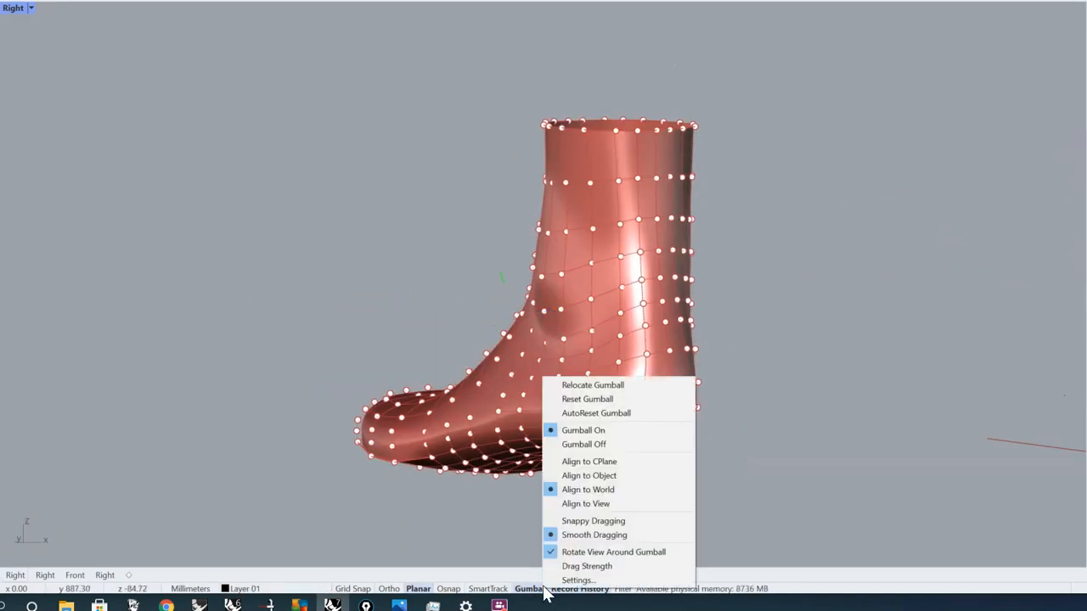
left_click(553, 477)
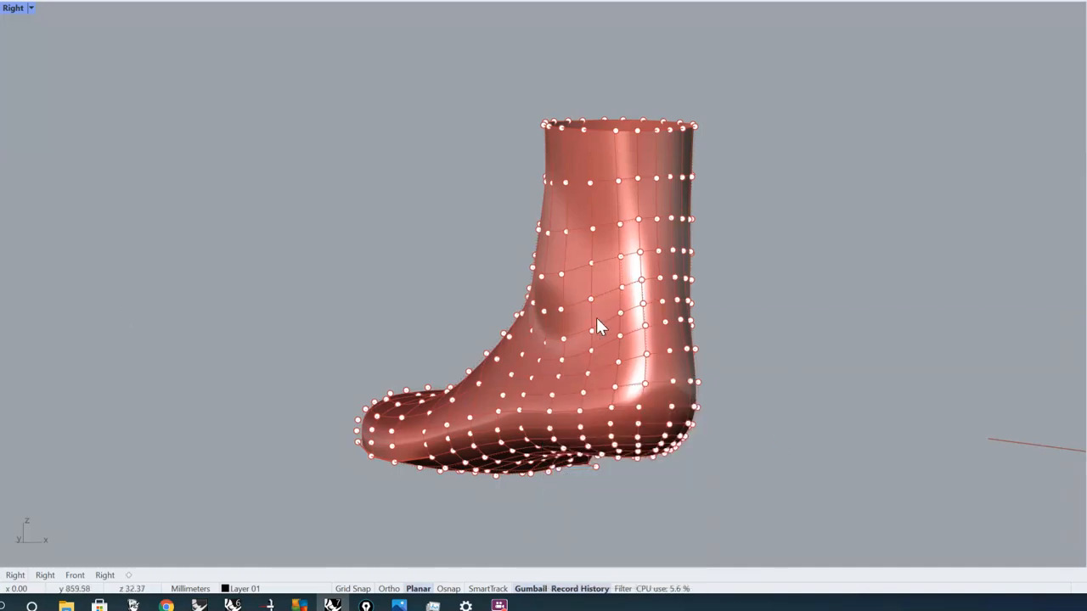
Smooth the hollow around the last's ankle by moving its control points with the gumball.
right_click_drag(595, 323, 632, 333)
scroll(633, 333, "up", 5)
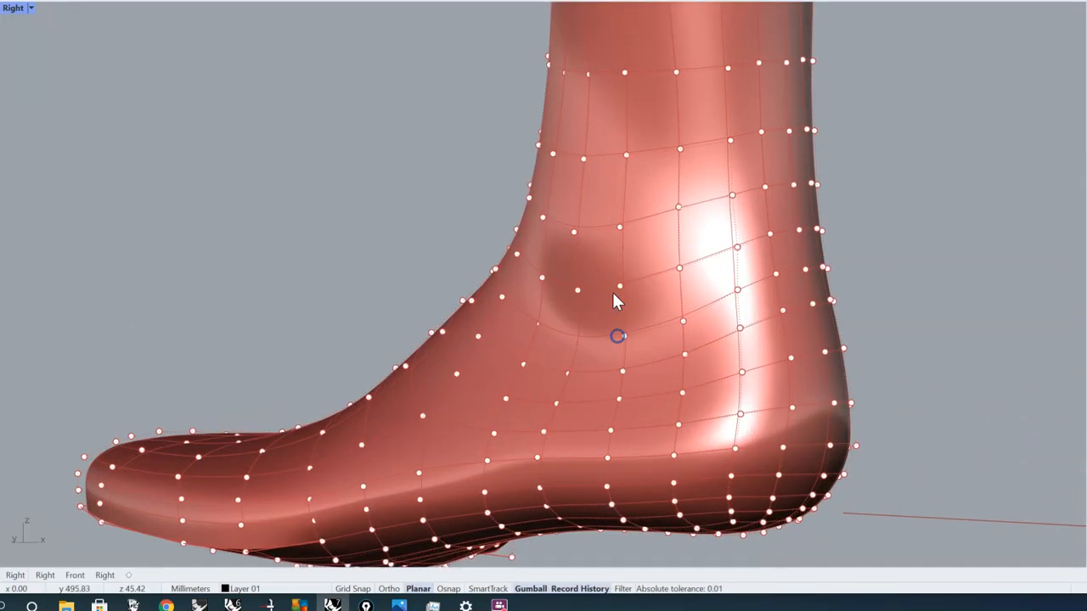
left_click(578, 342)
left_click(615, 376)
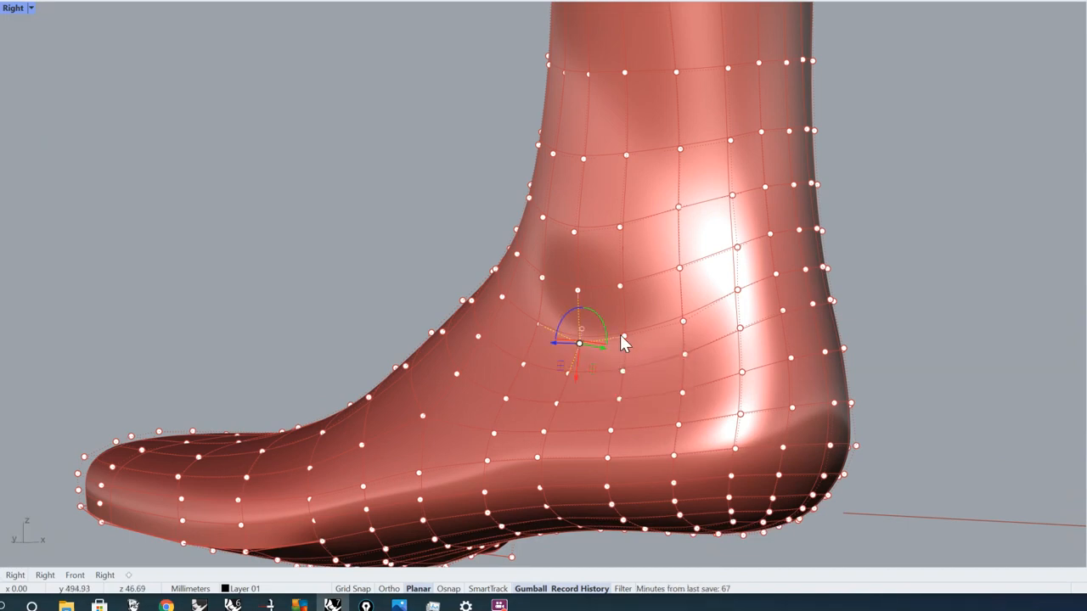
right_click_drag(689, 328, 628, 331)
left_click_drag(567, 339, 560, 340)
left_click(560, 275)
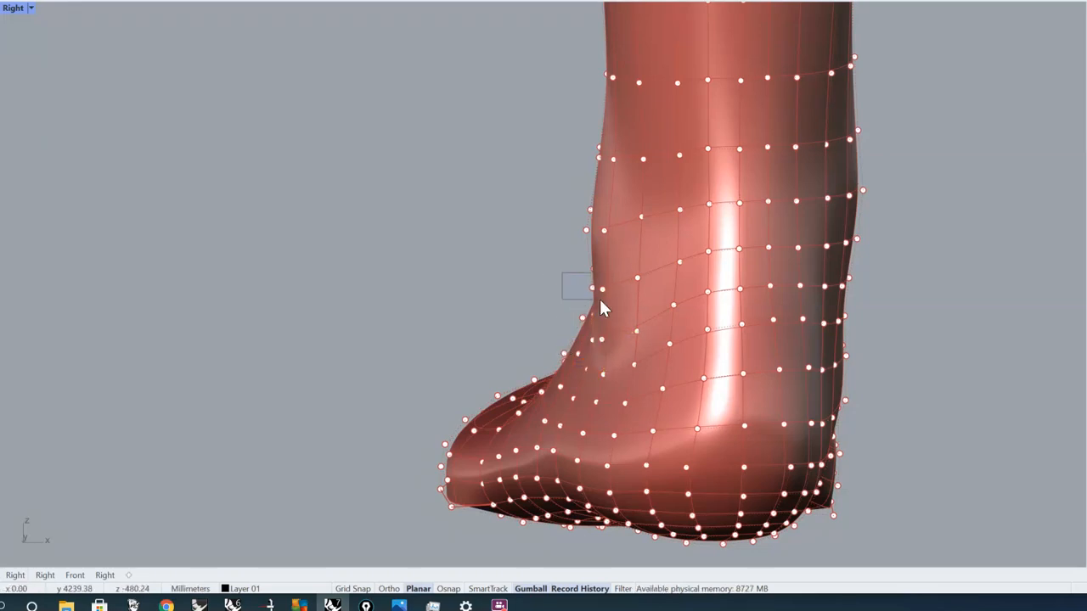
left_click_drag(601, 309, 601, 306)
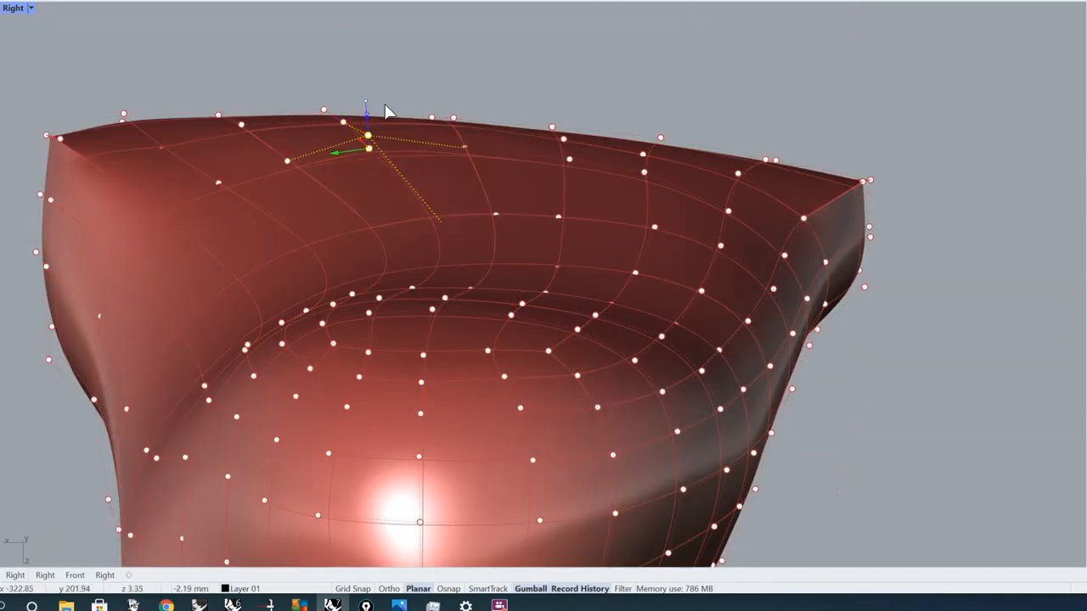
Even out the sole by moving individual control points around the midfoot and ball along the surface normal.
left_click(462, 150)
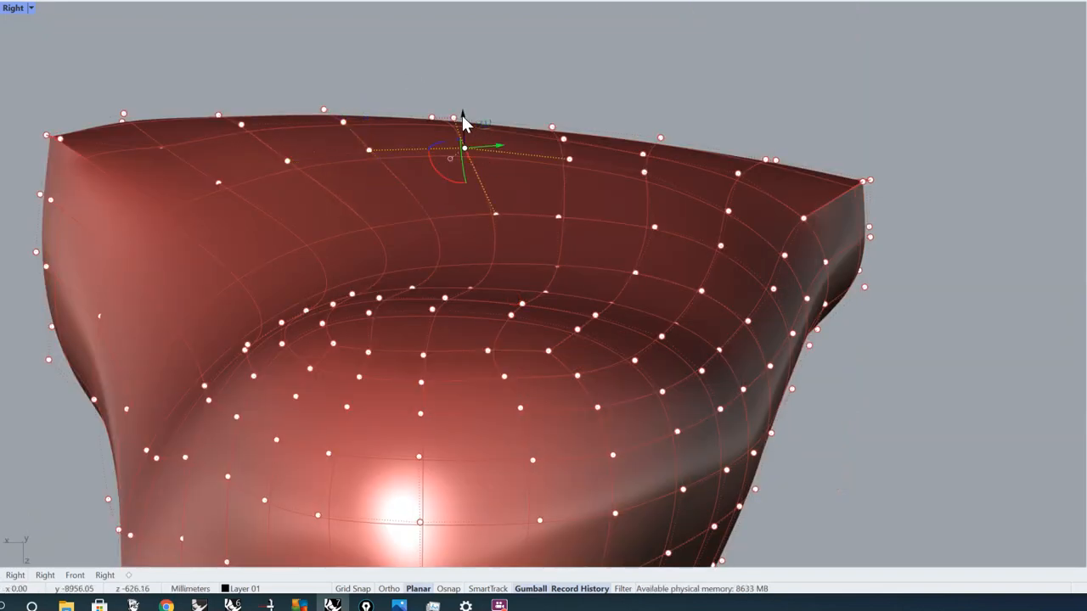
left_click(495, 215)
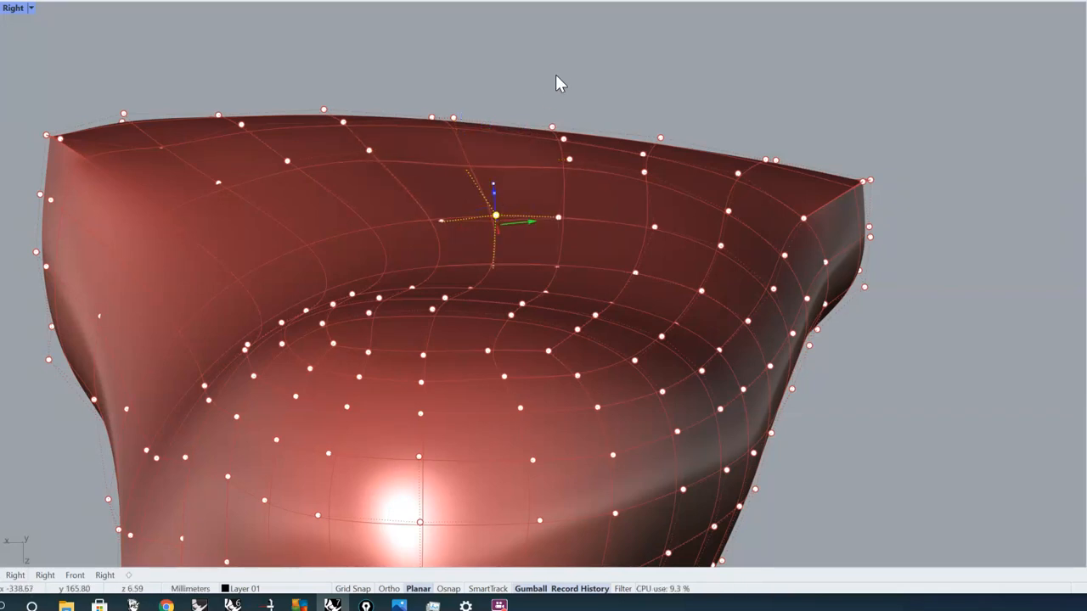
key("alt+Down")
left_click(569, 159)
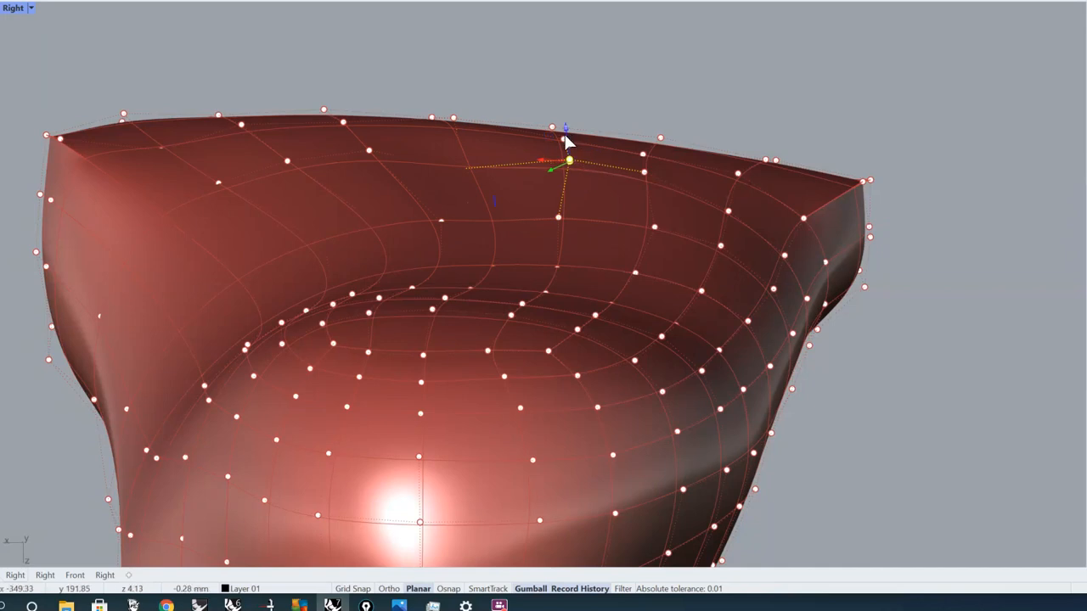
key("alt+Down")
right_click_drag(576, 94, 461, 231, "ctrl+shift")
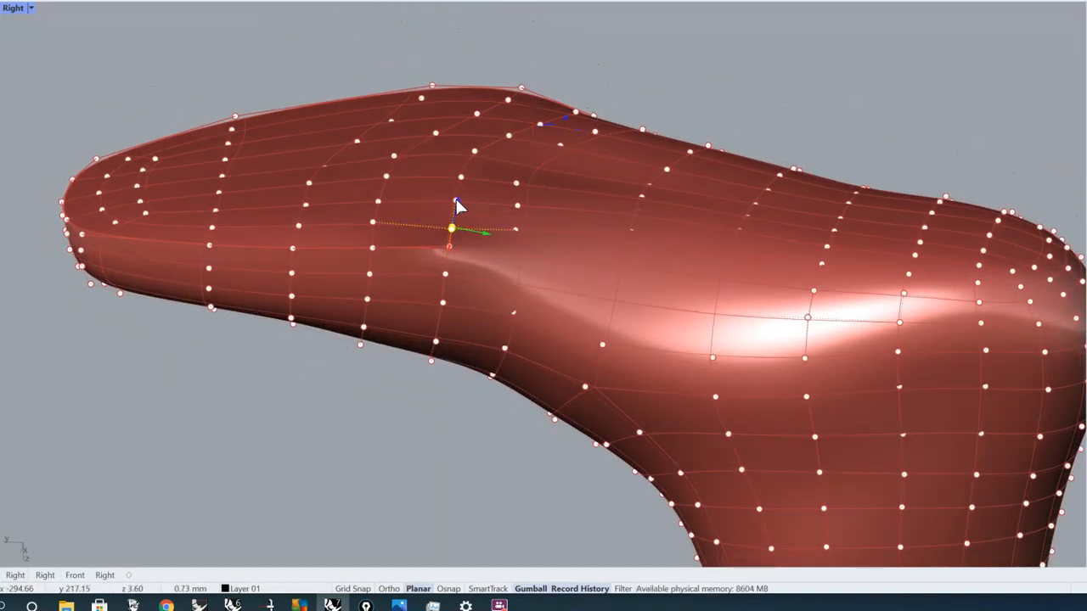
left_click(363, 393)
Turn off the control points and examine the last's bare sole and heel surface.
right_click_drag(504, 155, 527, 200)
key("Escape")
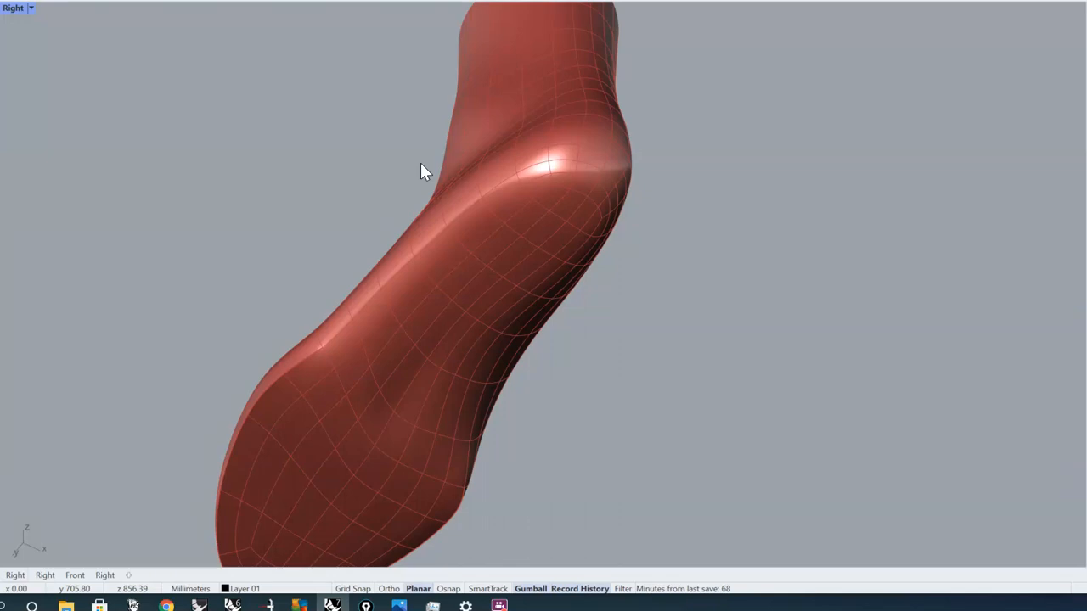
right_click_drag(575, 175, 454, 134)
scroll(496, 109, "up", 2)
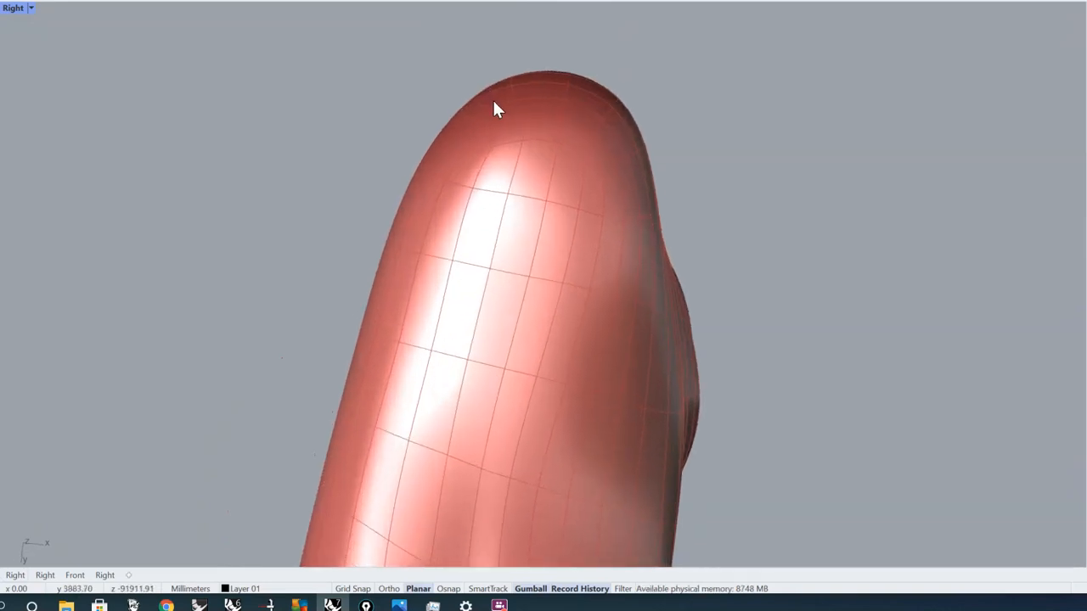
Turn the last's control points back on and change the drag mode for moving them.
left_click(551, 100)
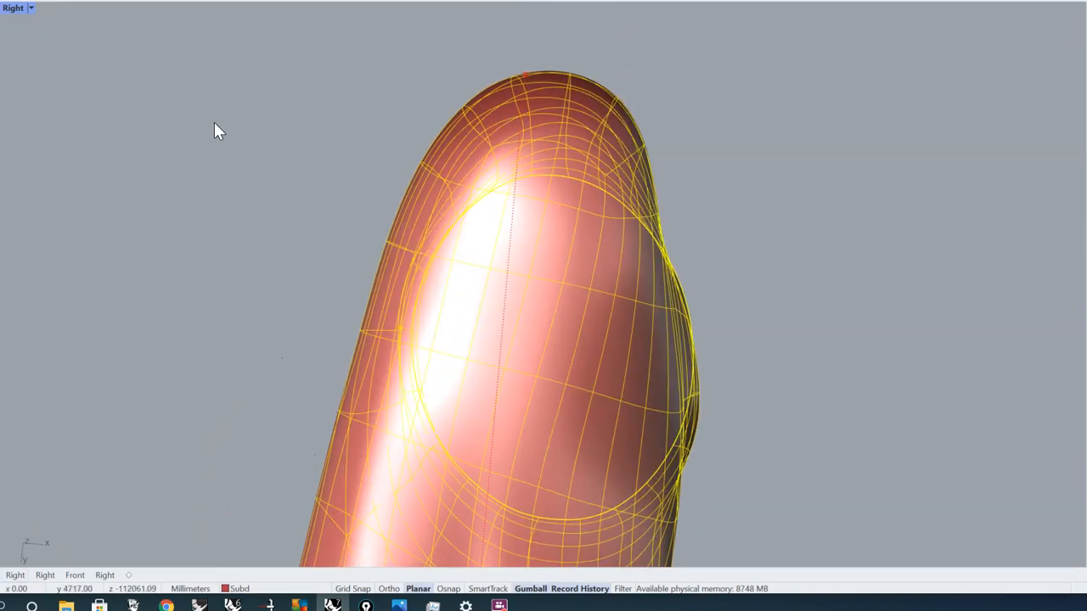
key("F10")
mouse_move(433, 131)
right_mouse_down()
mouse_move(478, 134)
mouse_move(491, 146)
mouse_move(434, 149)
right_mouse_up()
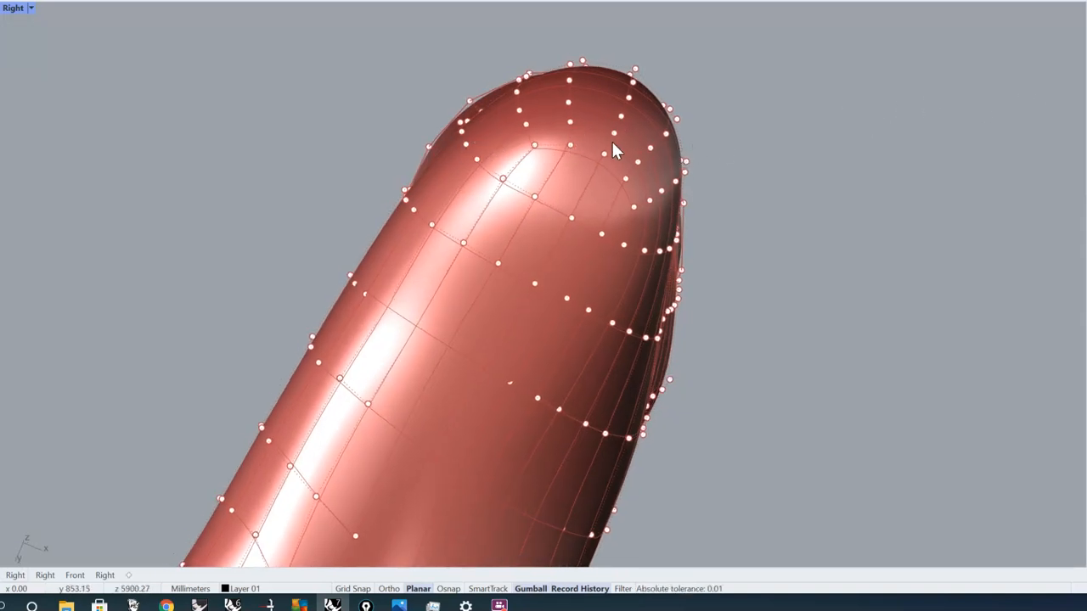
right_click_drag(611, 140, 646, 119)
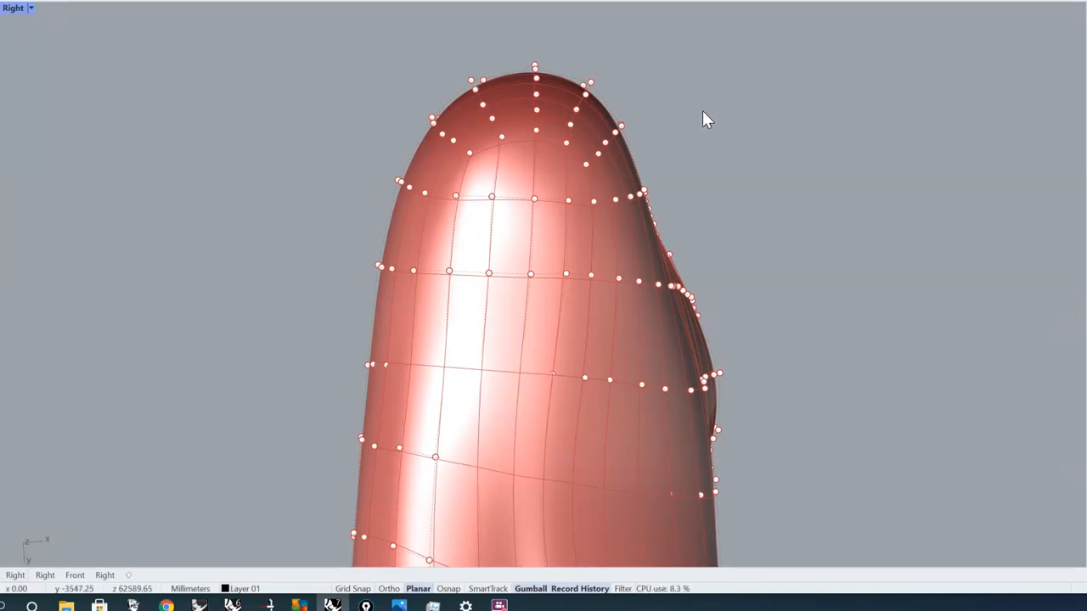
left_click_drag(1086, 125, 921, 123)
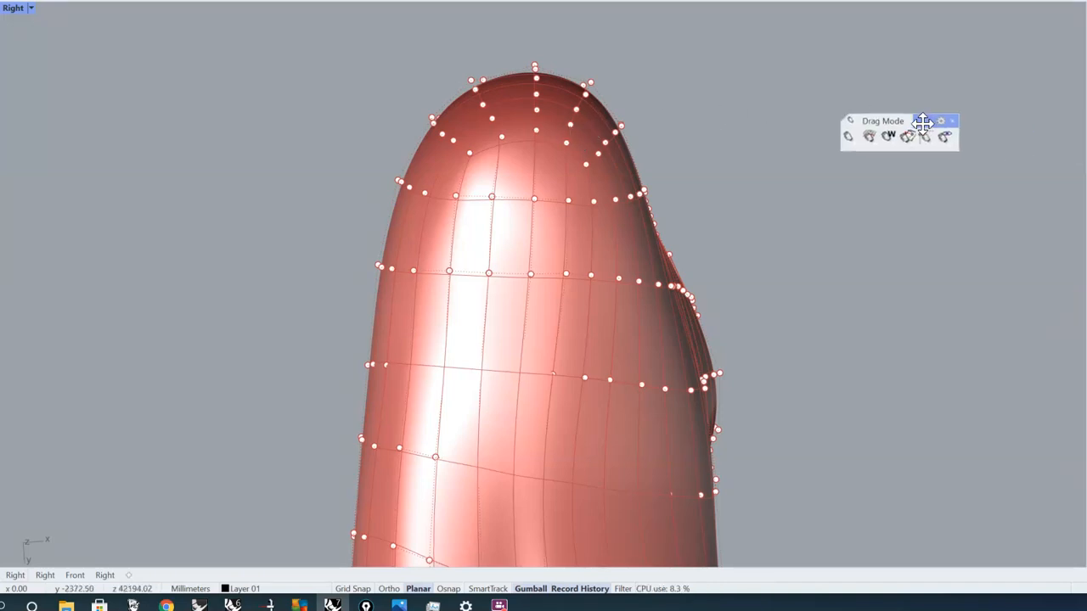
left_click(909, 138)
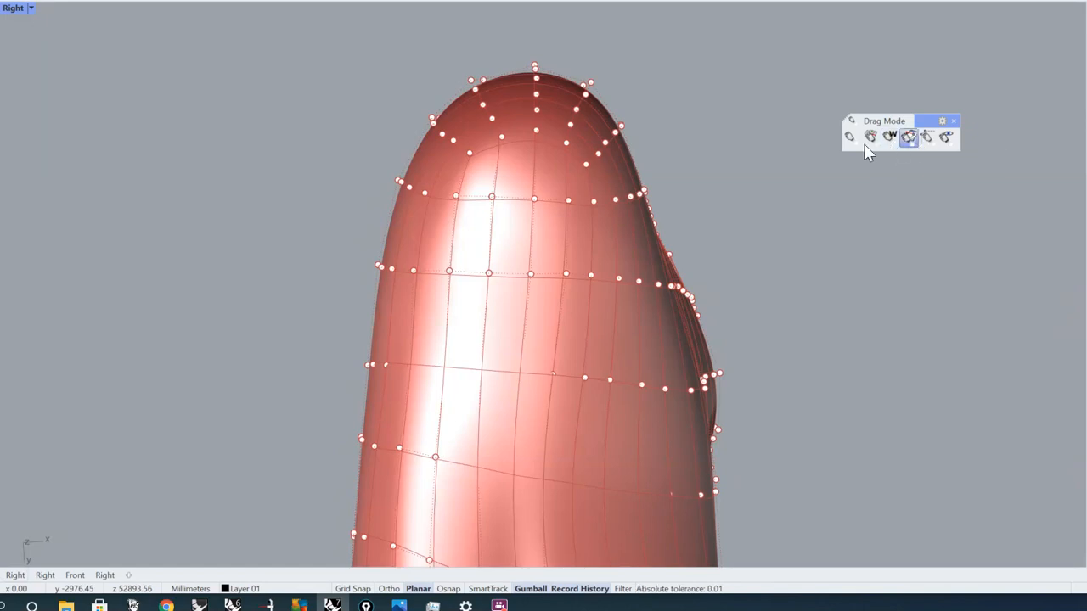
Select the curved row of seven control points running around the rear edge of the heel's underside.
right_click_drag(560, 120, 608, 162)
right_click_drag(448, 174, 141, 325)
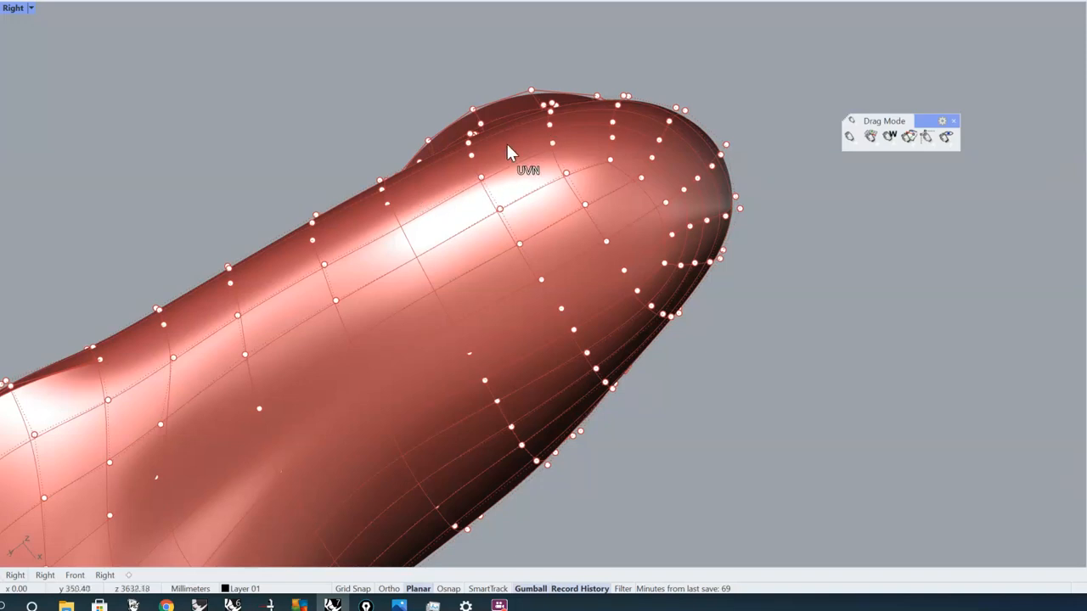
left_click(551, 126)
left_click(613, 123, "shift")
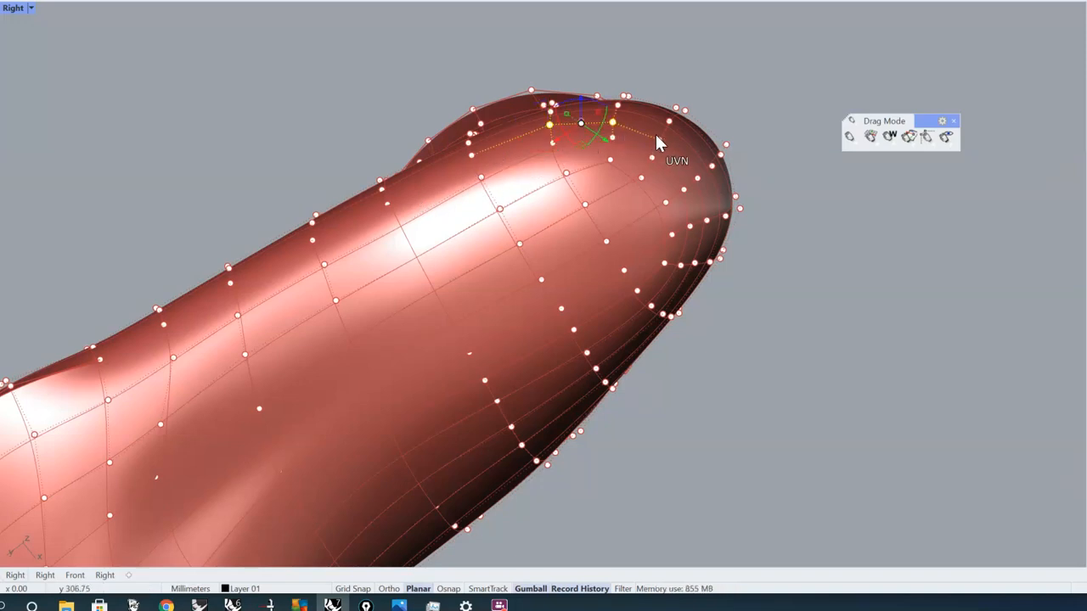
left_click(660, 140, "shift")
left_click(697, 178, "shift")
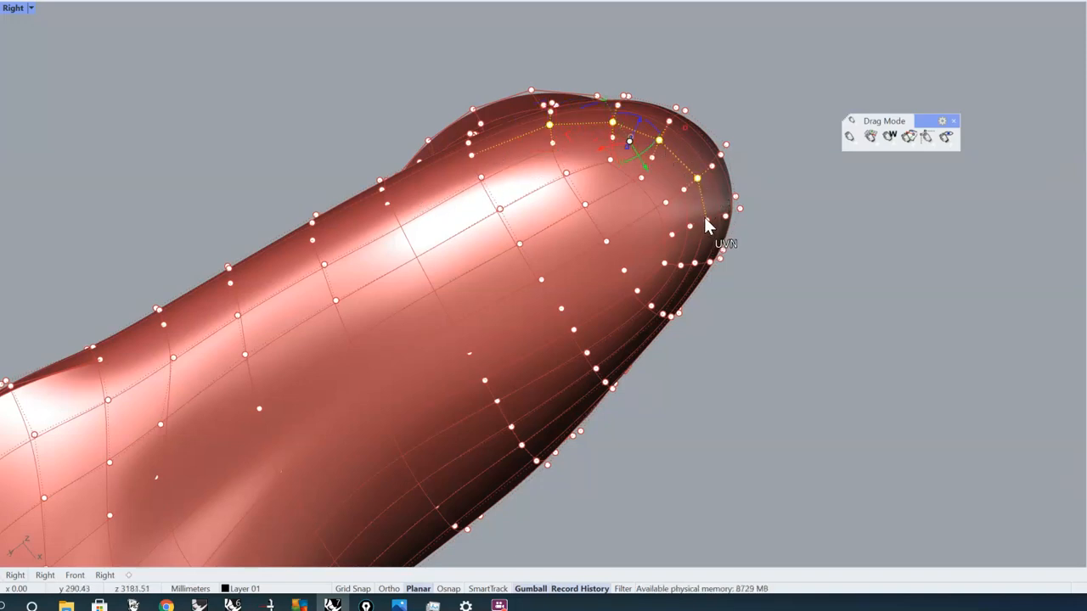
left_click(706, 220, "shift")
left_click(693, 264, "shift")
left_click(664, 313, "shift")
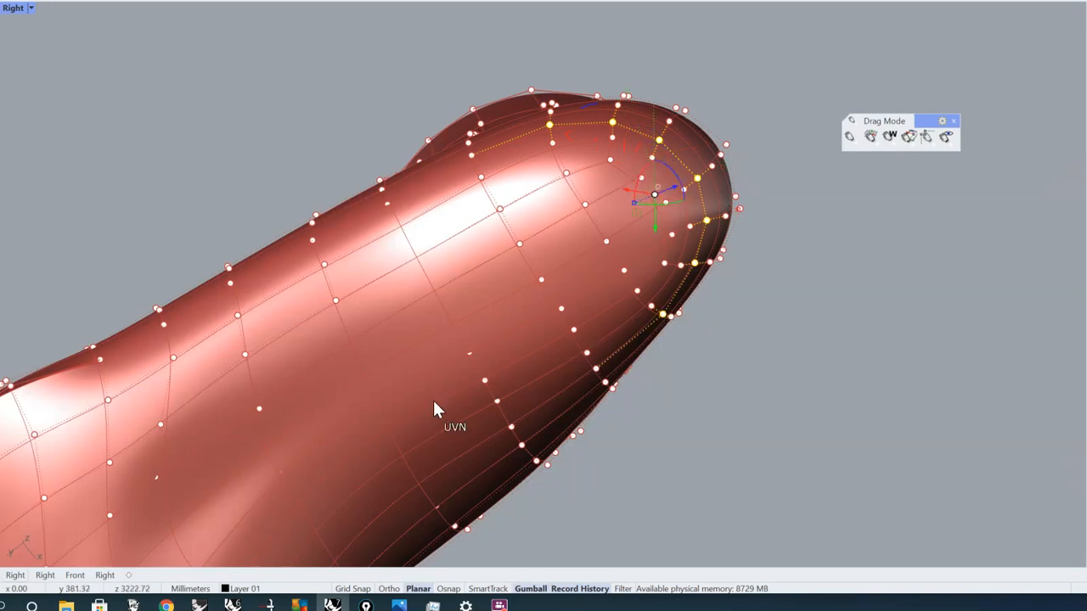
right_click_drag(710, 190, 688, 175)
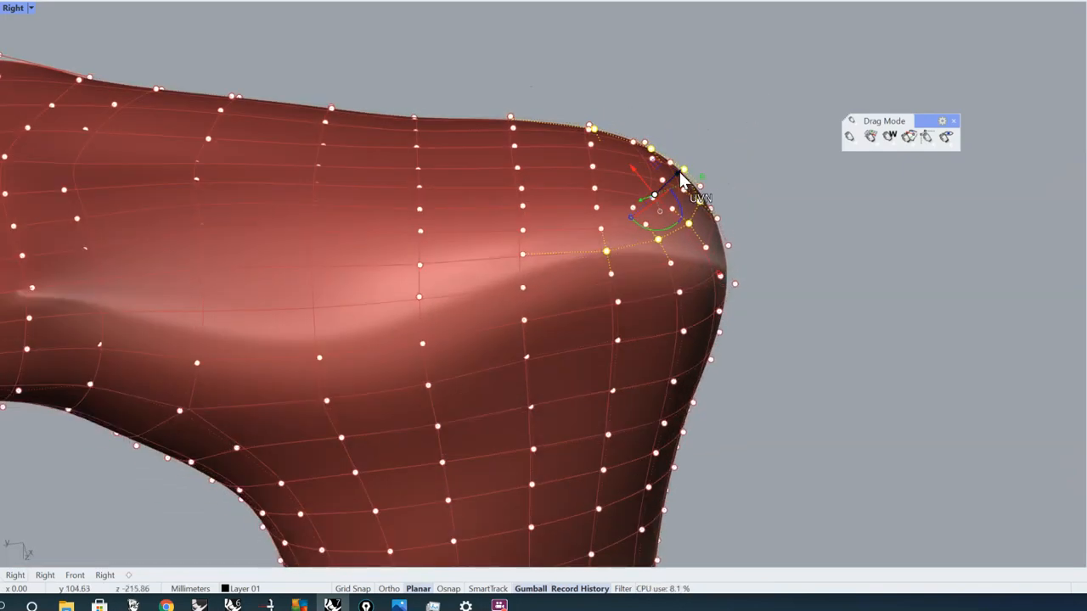
Try pulling the selected heel control points outward by different amounts, undoing each attempt.
left_click_drag(680, 178, 684, 173)
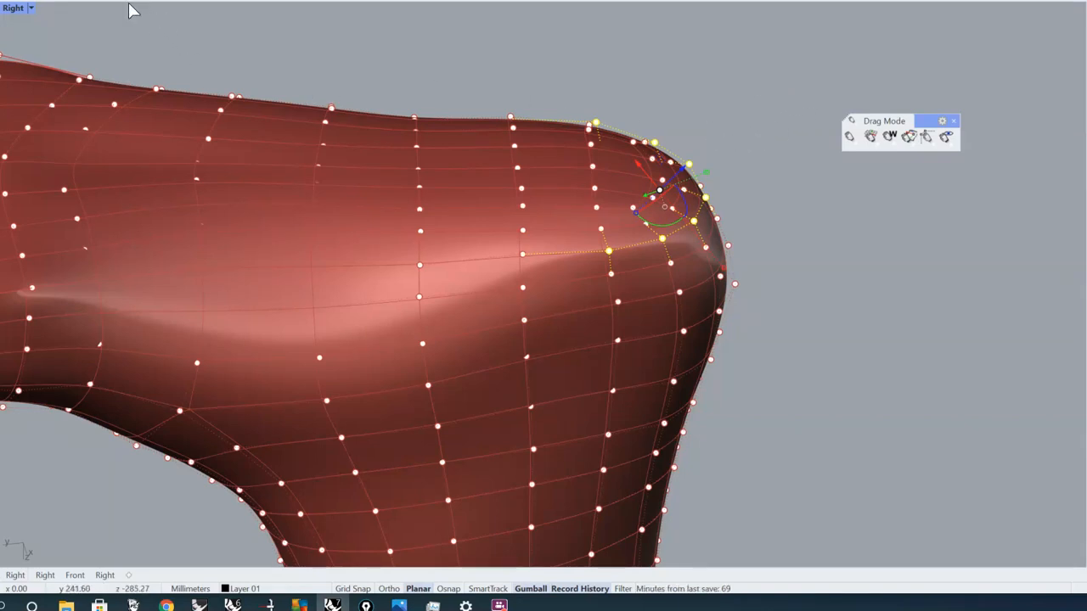
key("ctrl+z")
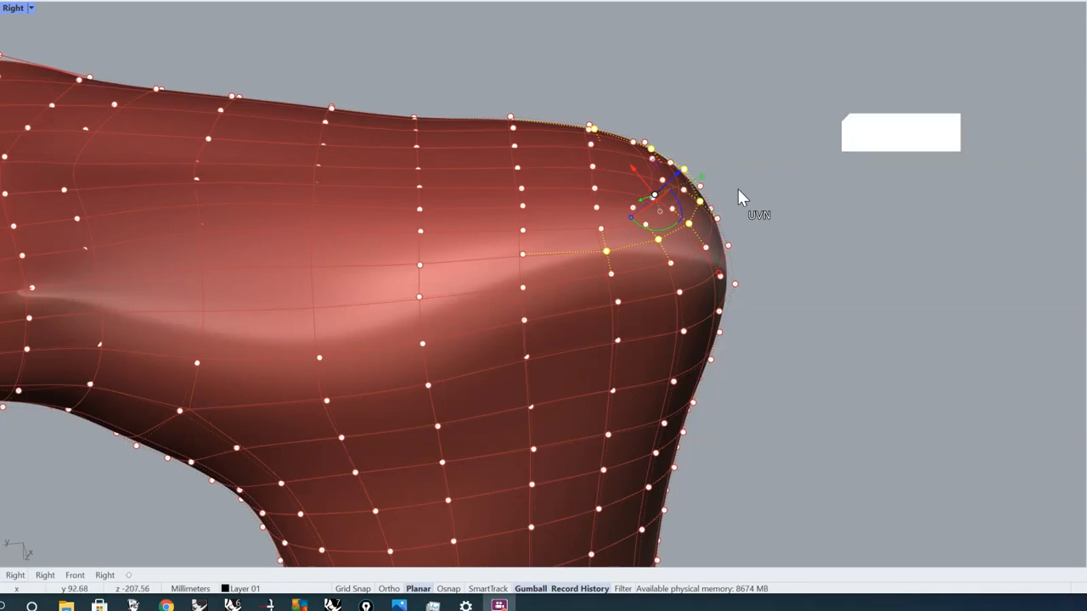
right_click_drag(738, 188, 707, 176, "ctrl+shift")
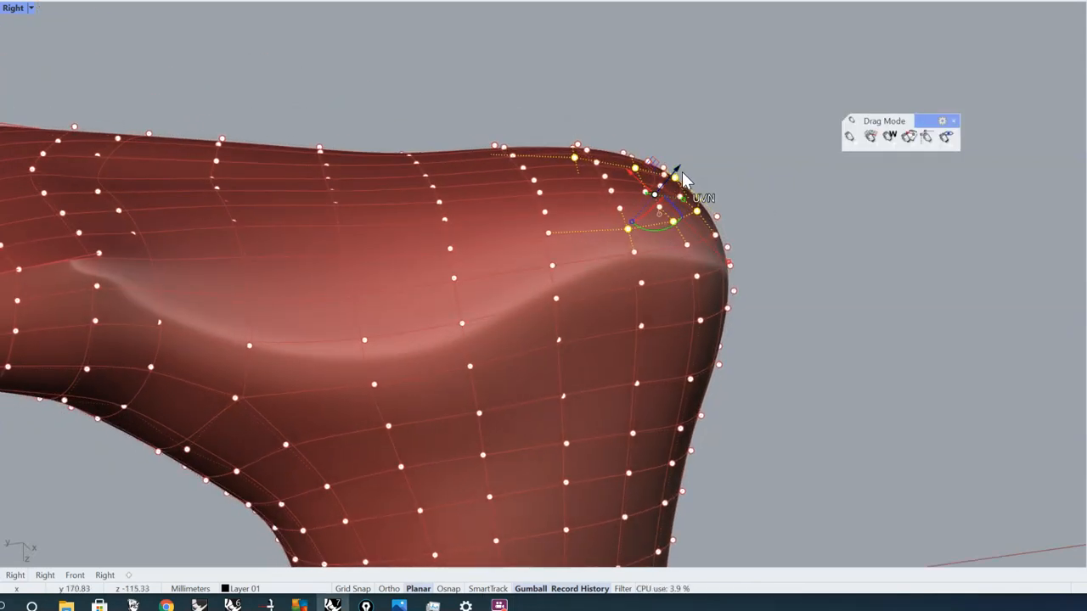
left_click_drag(675, 173, 684, 160)
left_click(748, 172)
right_click_drag(663, 206, 677, 235, "ctrl+shift")
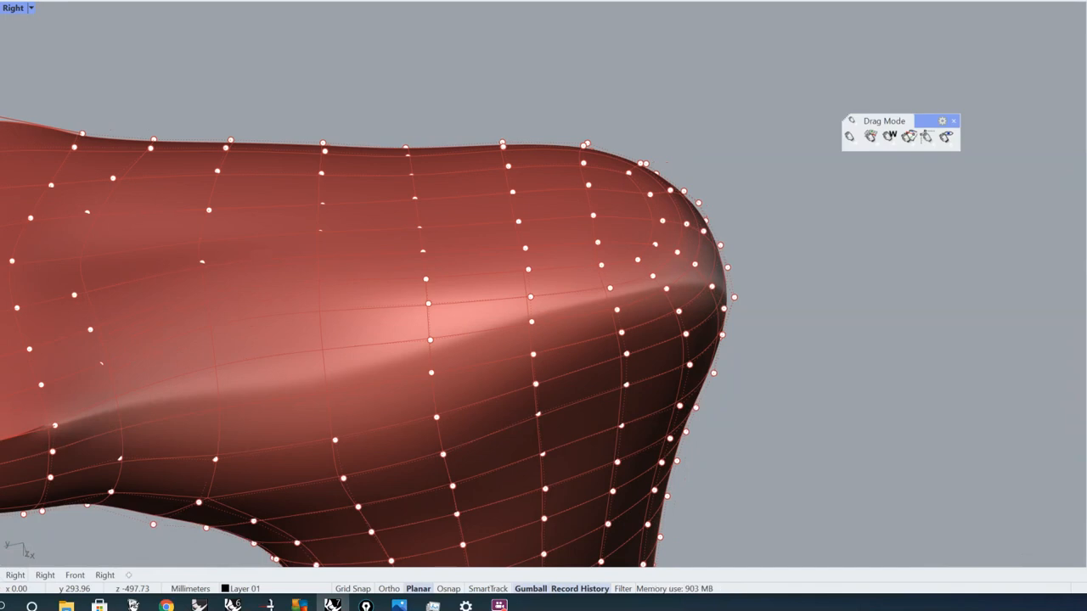
left_click(124, 1)
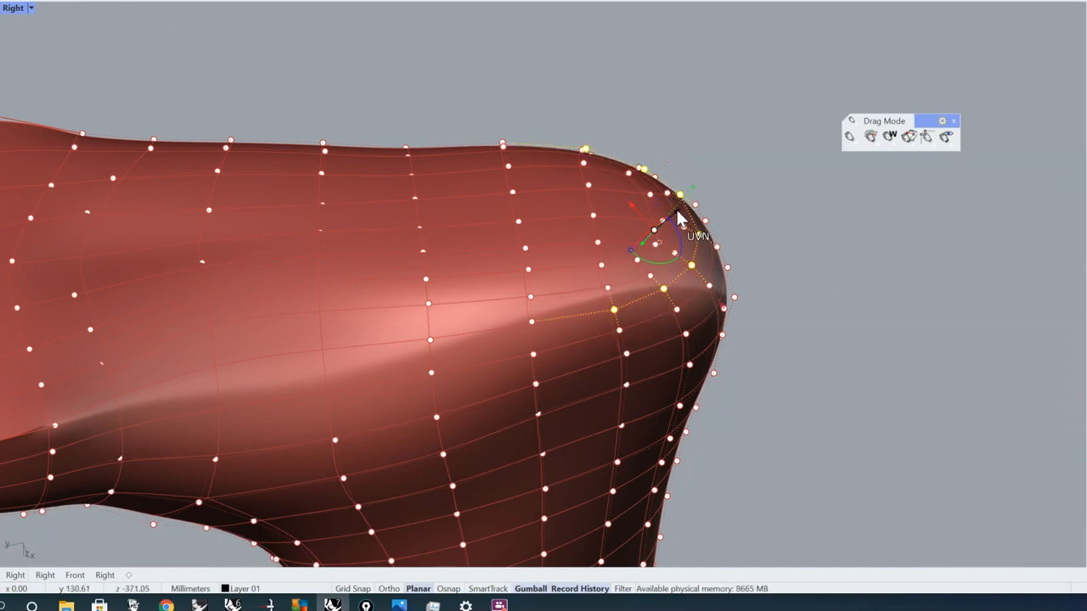
left_click_drag(678, 214, 726, 164)
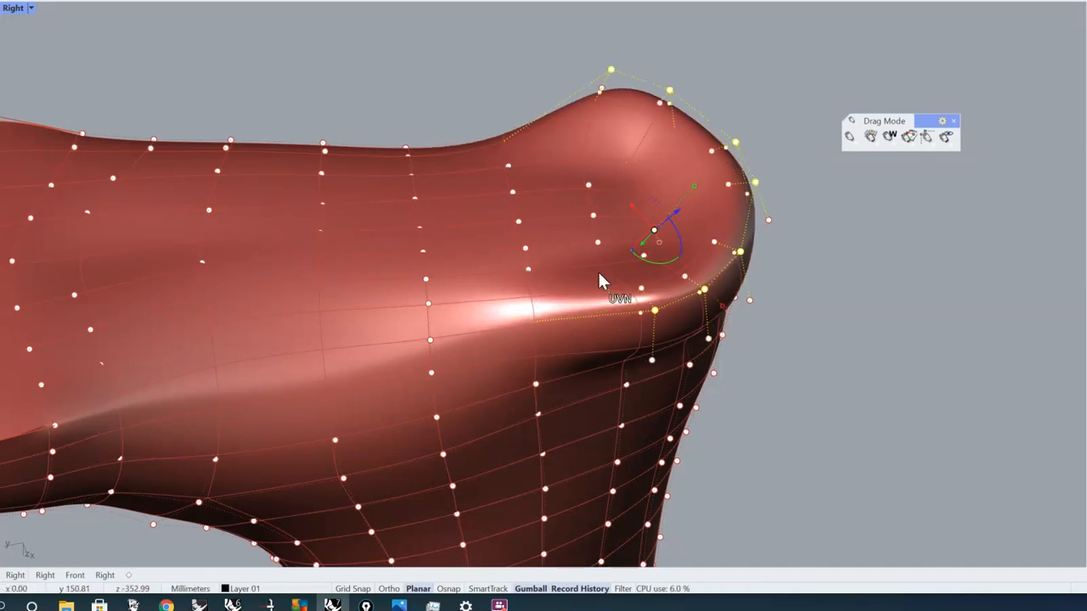
key("ctrl+z")
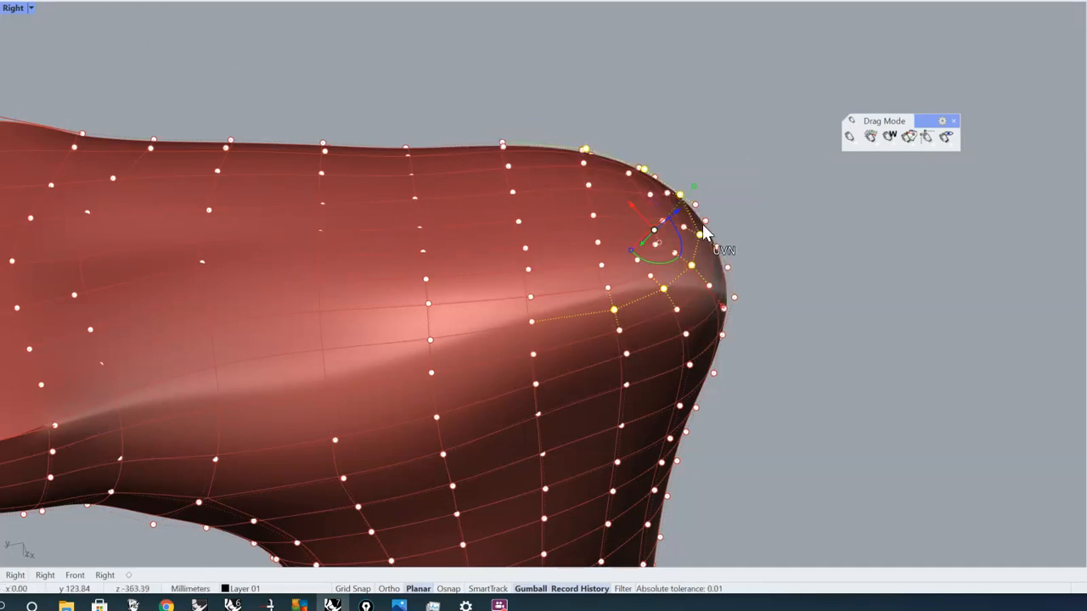
Nudge the selected row of heel control points outward by about 0.9 mm along the gumball's normal axis.
left_click_drag(679, 218, 679, 217)
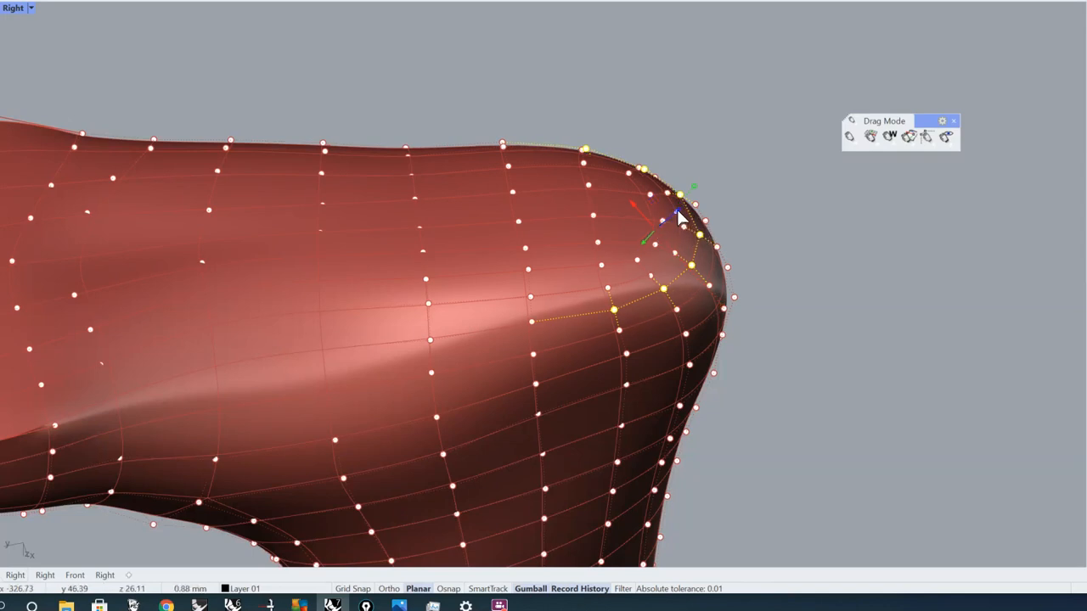
left_click(780, 234)
scroll(786, 235, "down", 3)
right_click_drag(786, 236, 721, 422)
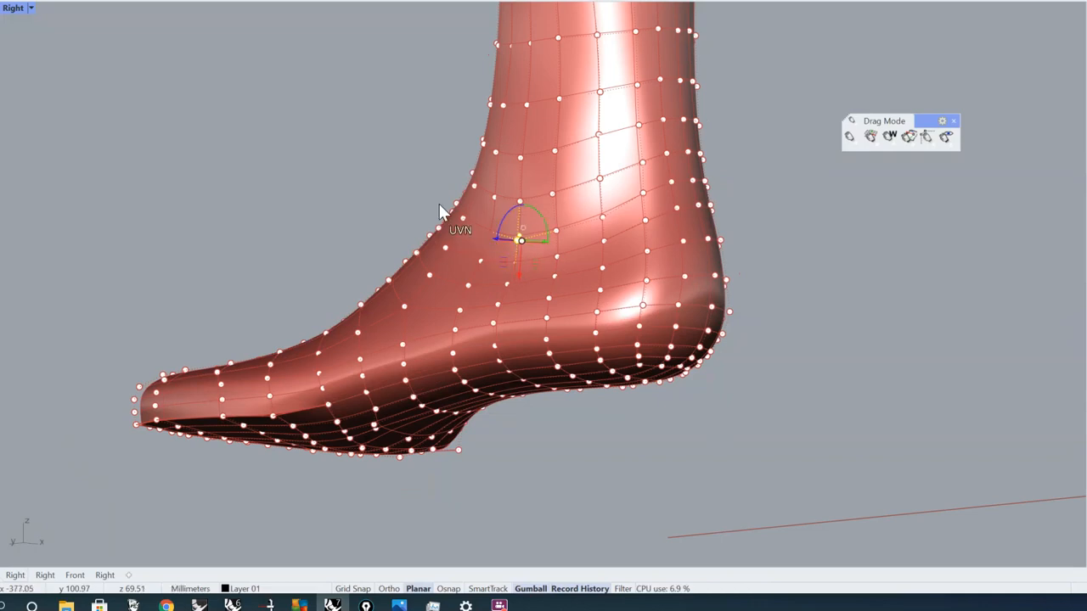
Adjust a single control point in the hollow beside the ankle along its surface normal.
key("Escape")
right_click_drag(567, 242, 666, 283)
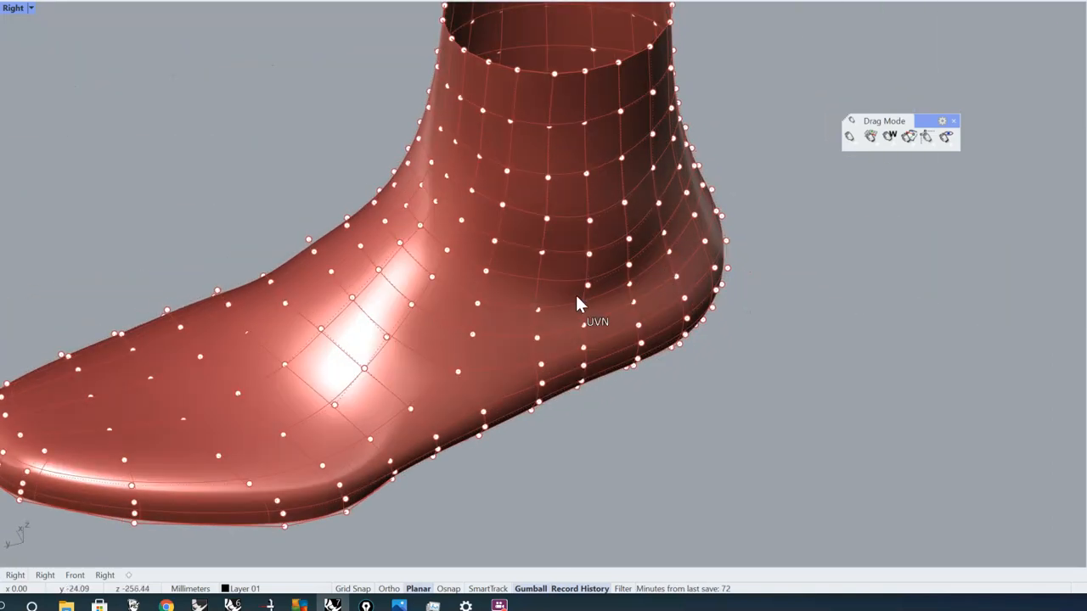
left_click(535, 287)
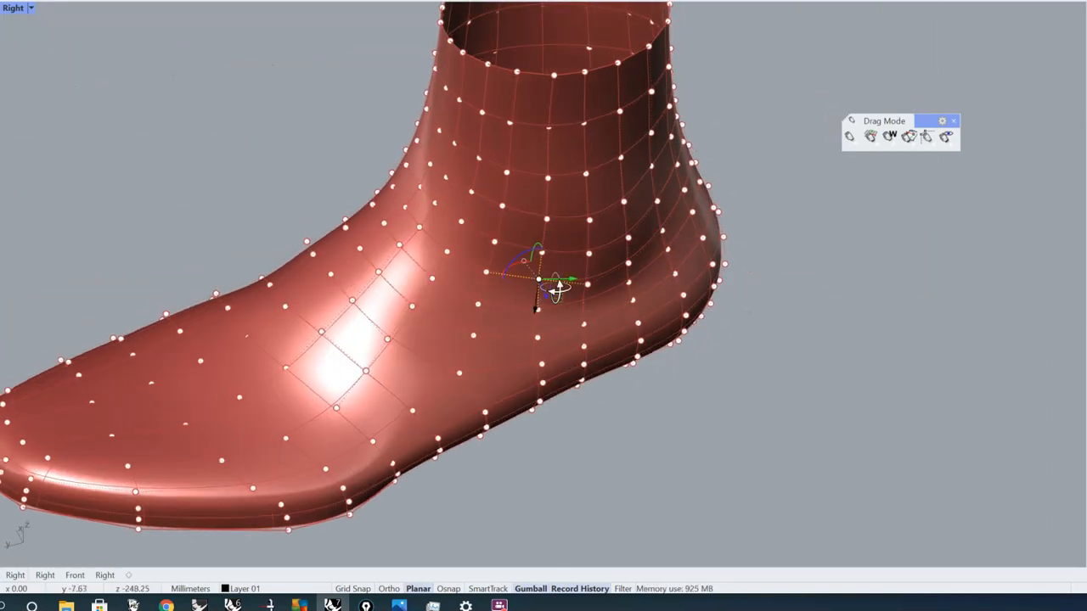
right_click_drag(535, 287, 574, 291)
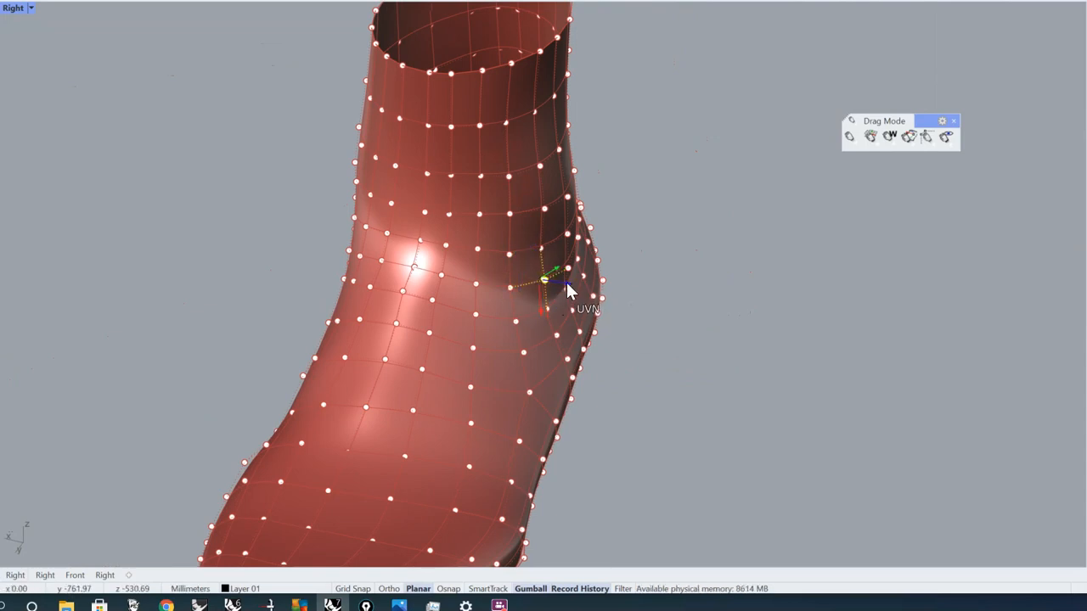
left_click(751, 364)
Move a control point in the middle of the sole's arch by about 0.6 mm along its surface normal.
right_click_drag(751, 369, 382, 244)
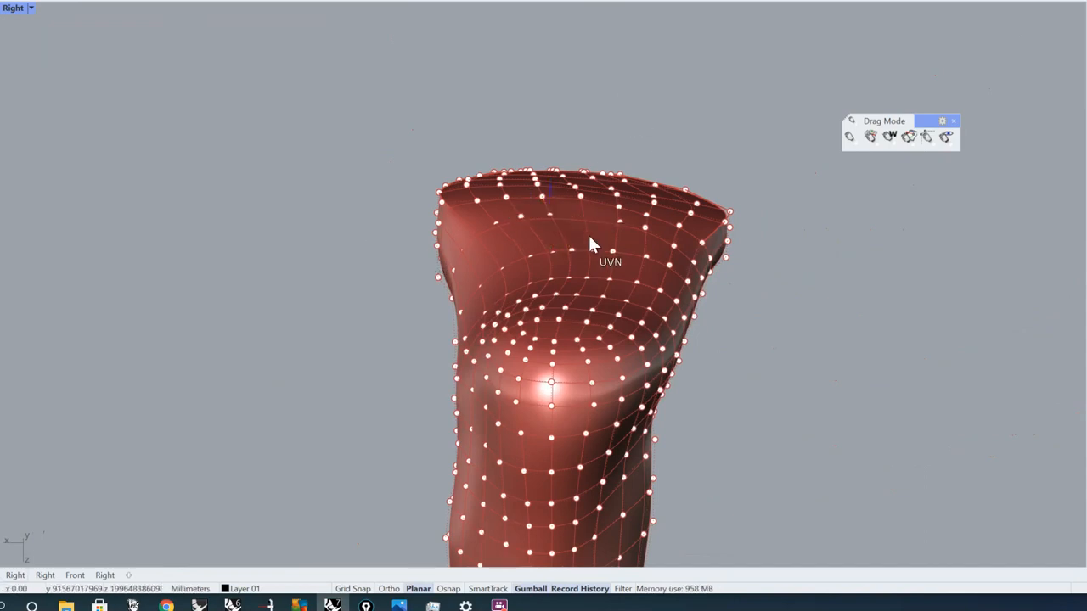
left_click(569, 248)
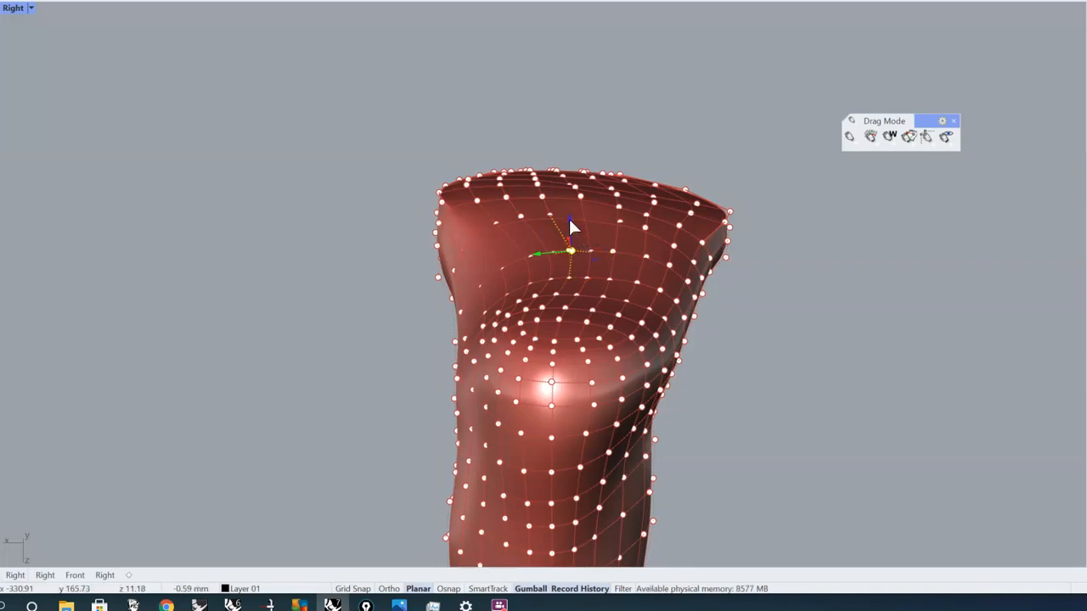
left_click(630, 135)
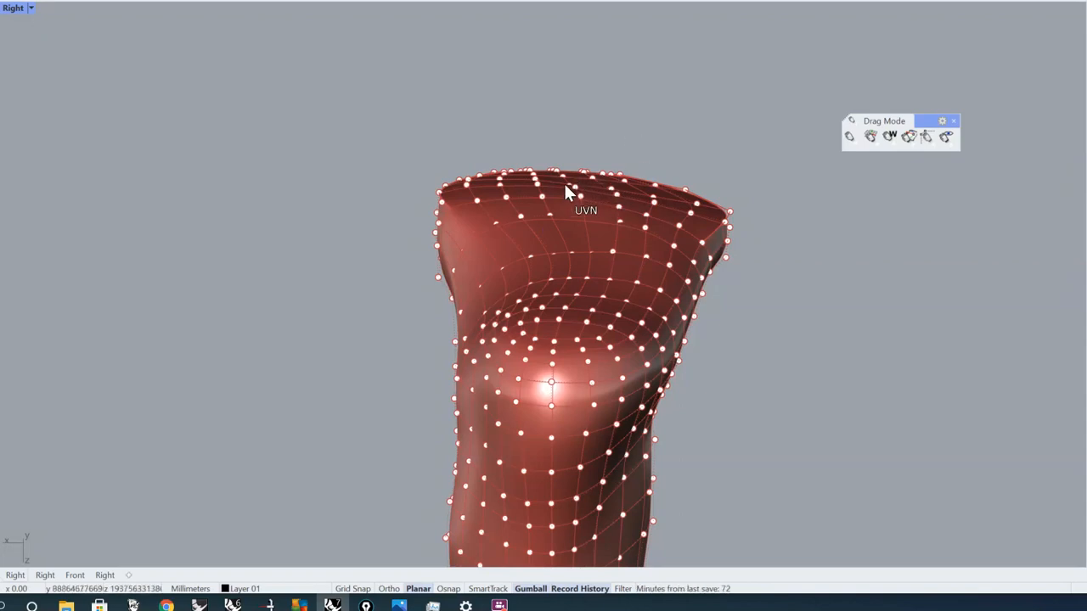
Move two control points across the ball of the sole along their normals, the one nearer the side edge by about 0.65 mm.
scroll(564, 186, "up", 3)
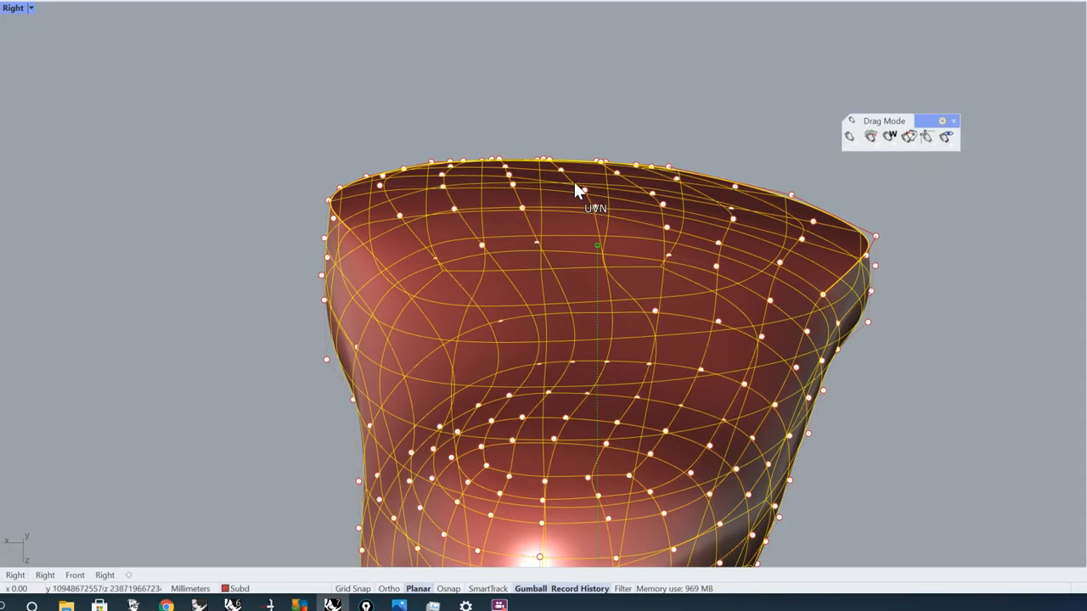
left_click(574, 187)
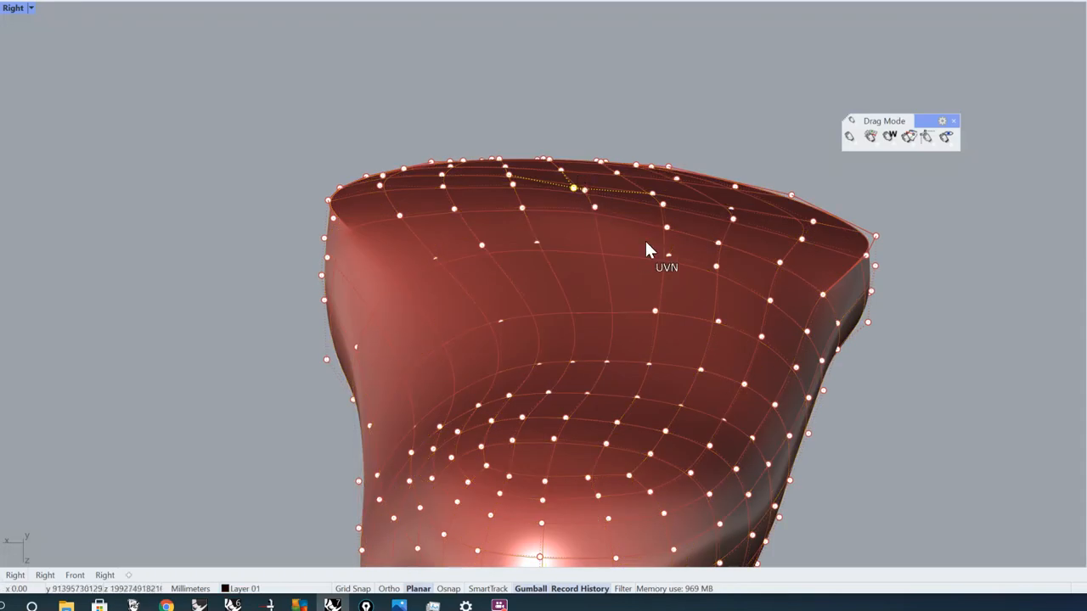
right_click_drag(650, 245, 616, 204)
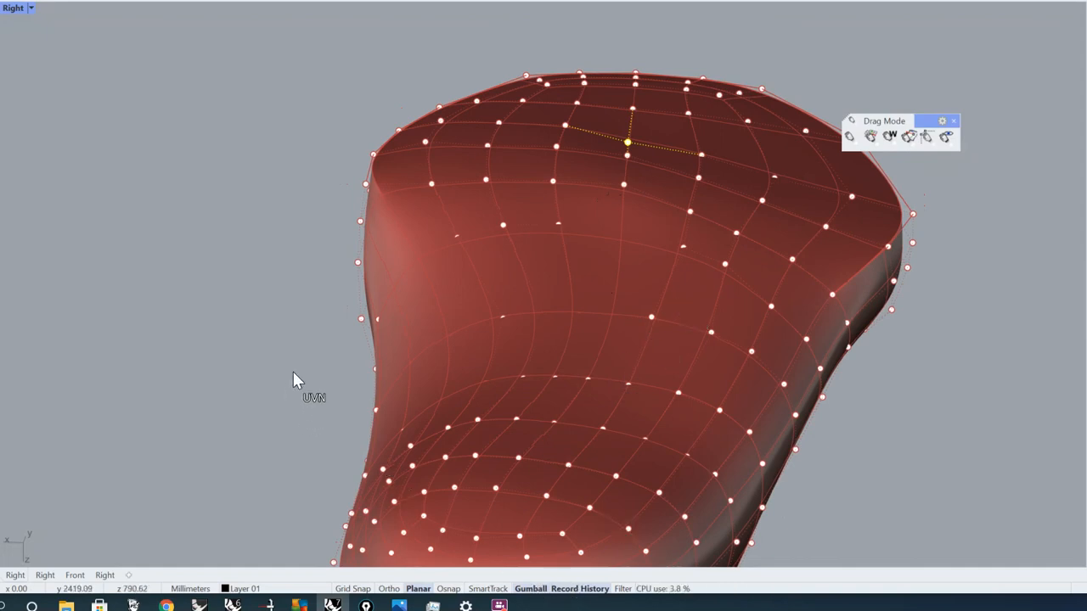
left_click(629, 136)
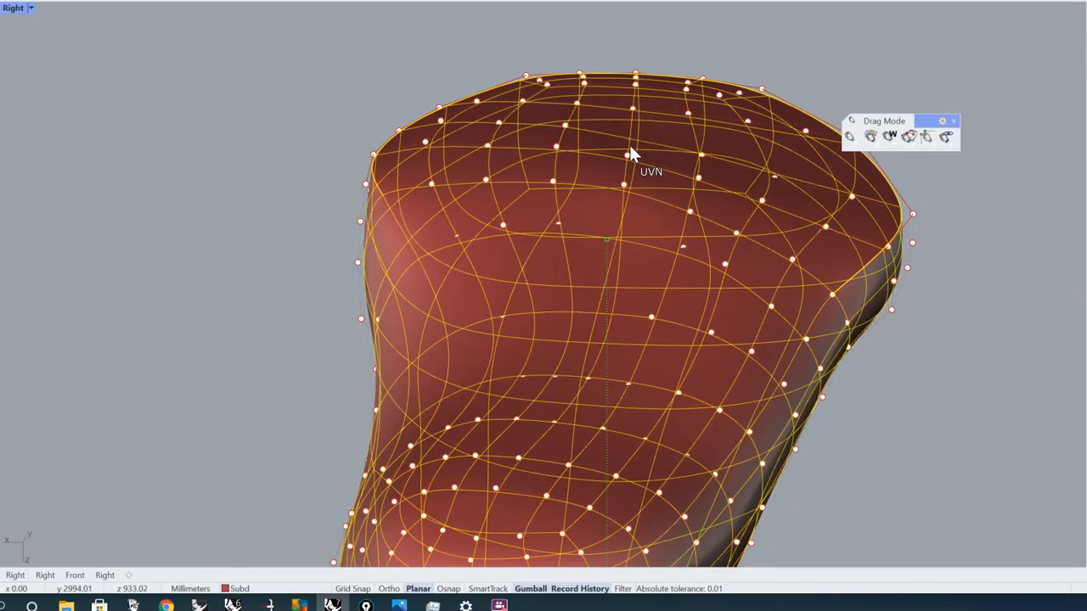
left_click_drag(629, 108, 631, 100)
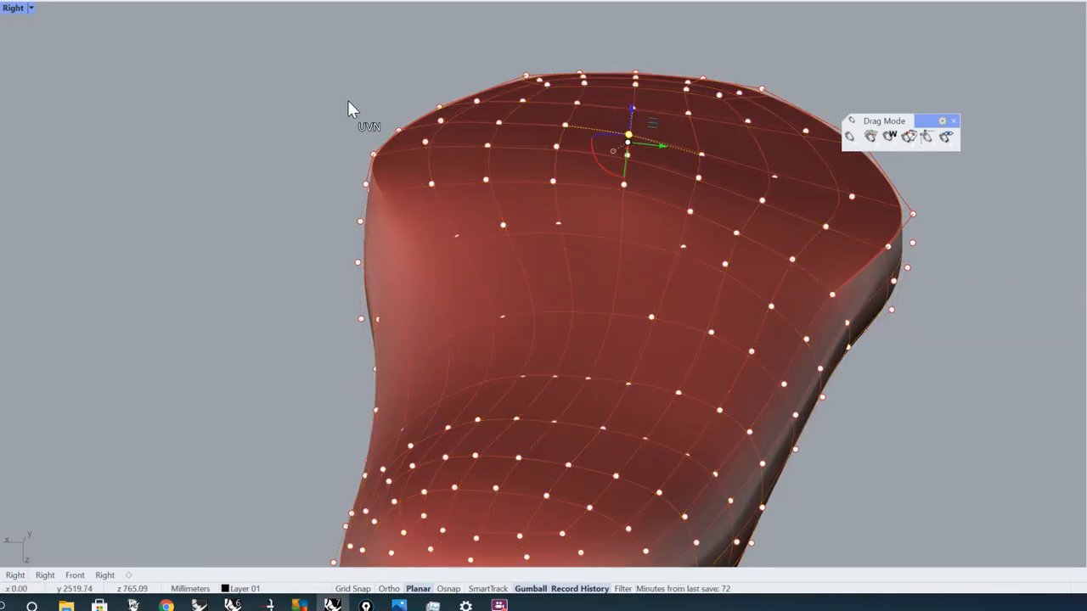
left_click(774, 178)
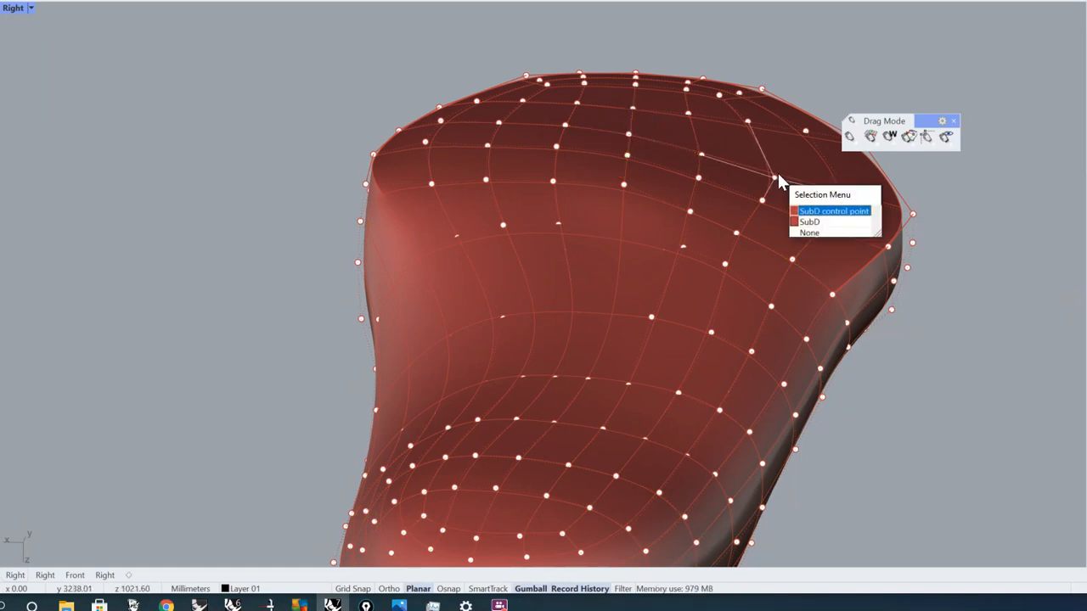
left_click(779, 170)
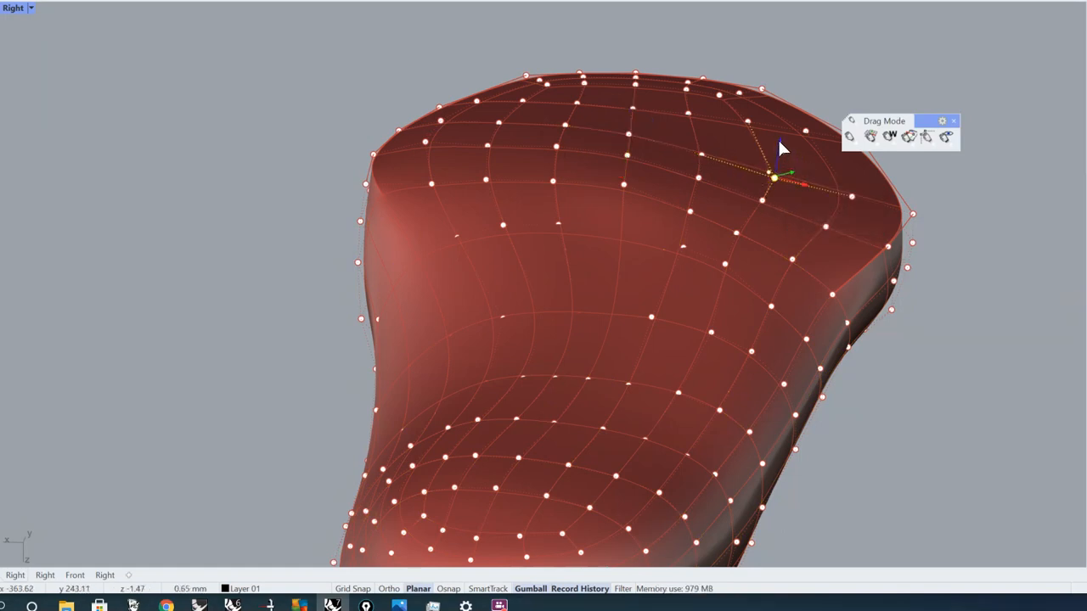
key("Escape")
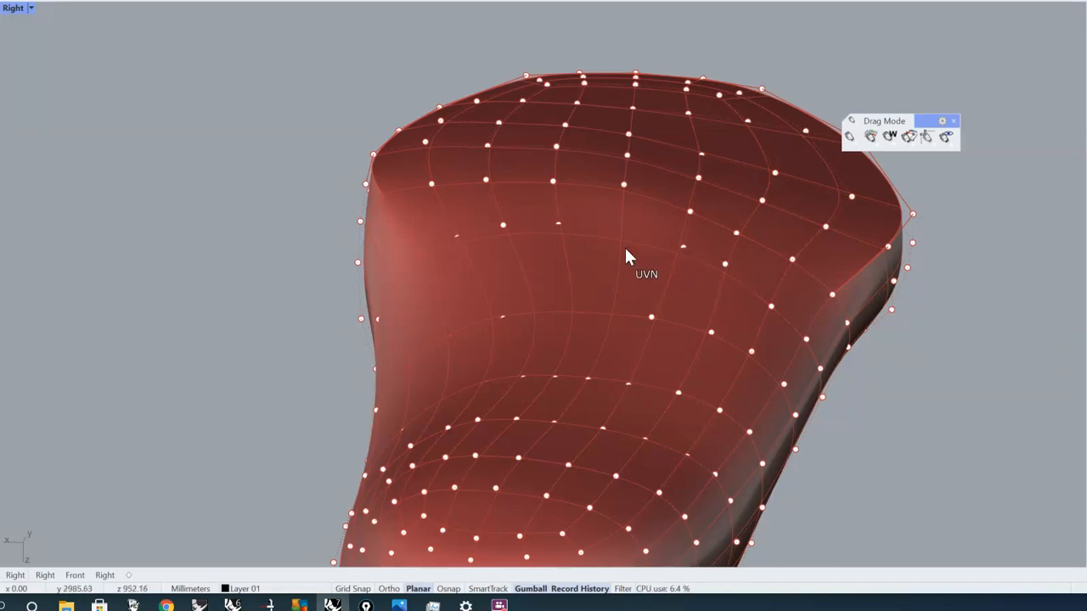
Examine the whole last from the heel and both sides, turning off its control points to check the bare surface.
scroll(624, 239, "down", 3)
right_click_drag(538, 211, 812, 477)
right_click_drag(336, 241, 379, 324, "shift")
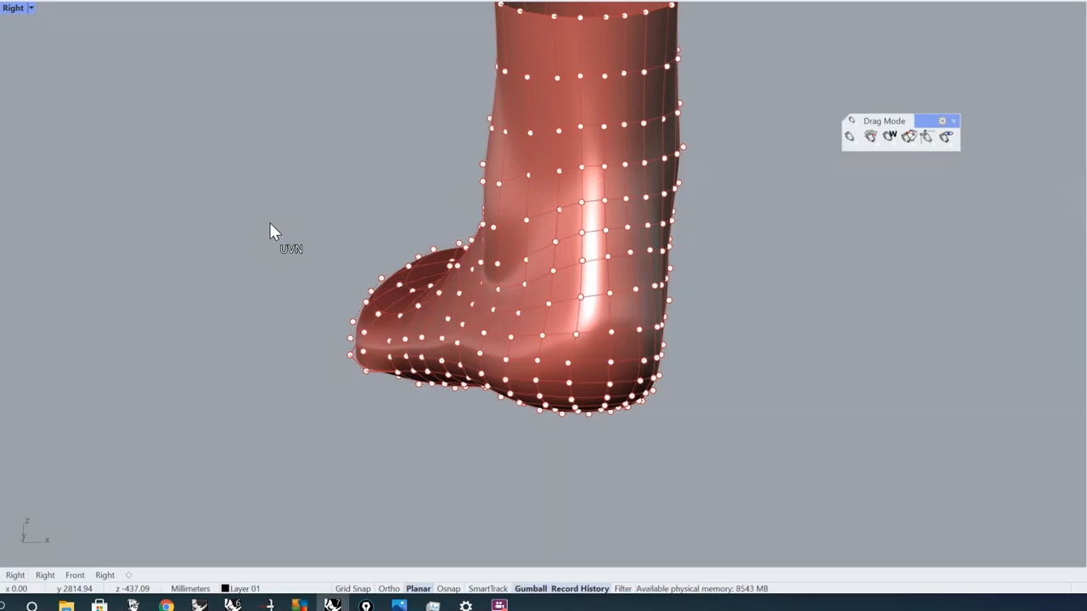
right_click_drag(365, 113, 473, 297)
key("F11")
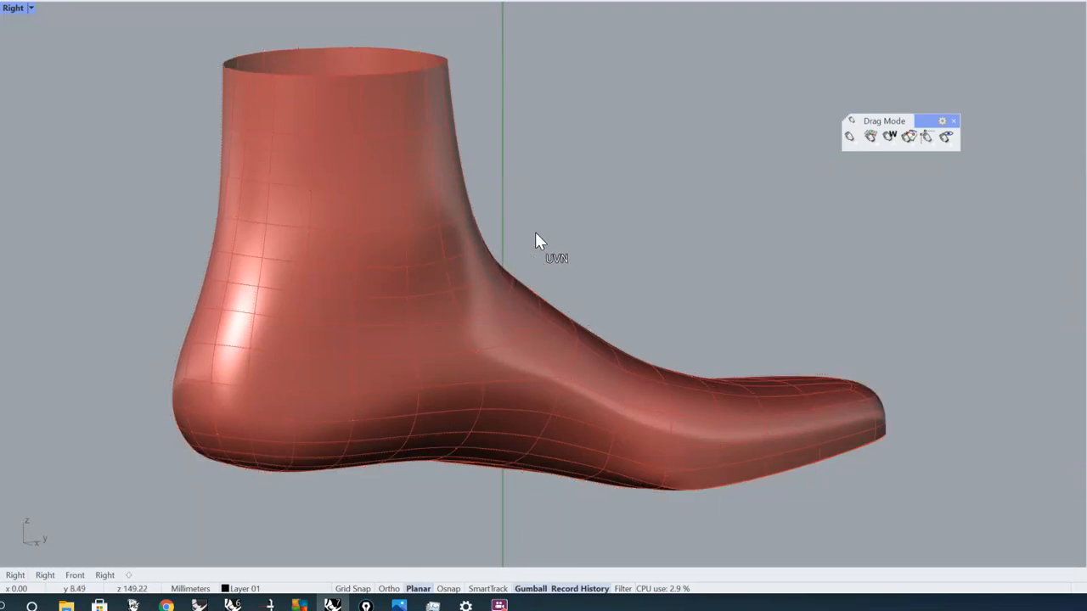
right_click_drag(536, 240, 616, 311)
Select the last and turn its control points back on for editing the instep and forefoot from above.
left_click(540, 227)
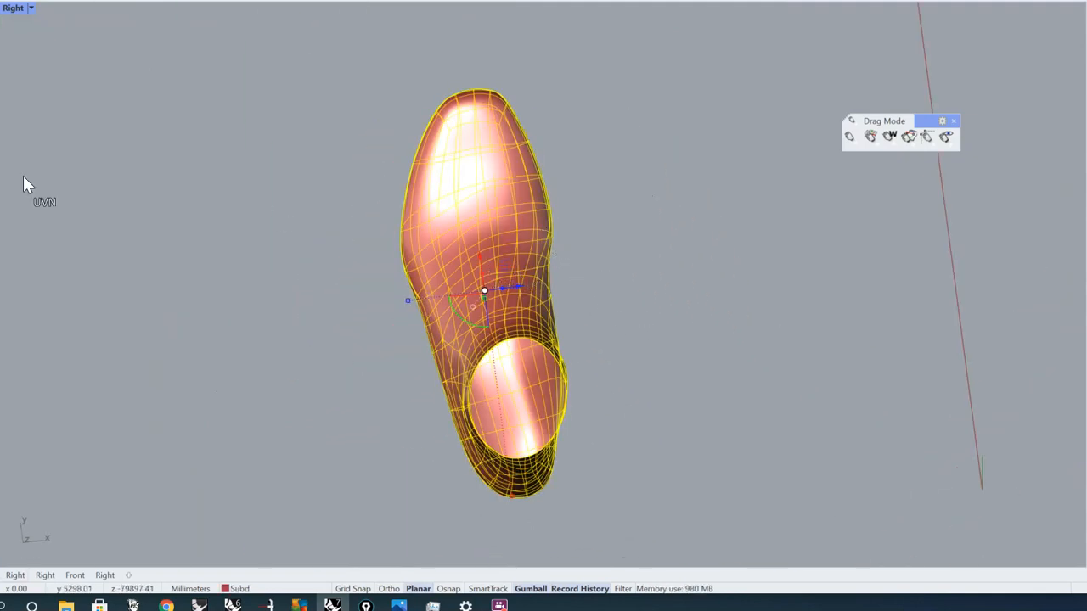
key("F10")
scroll(536, 233, "up", 3)
scroll(543, 236, "up", 2)
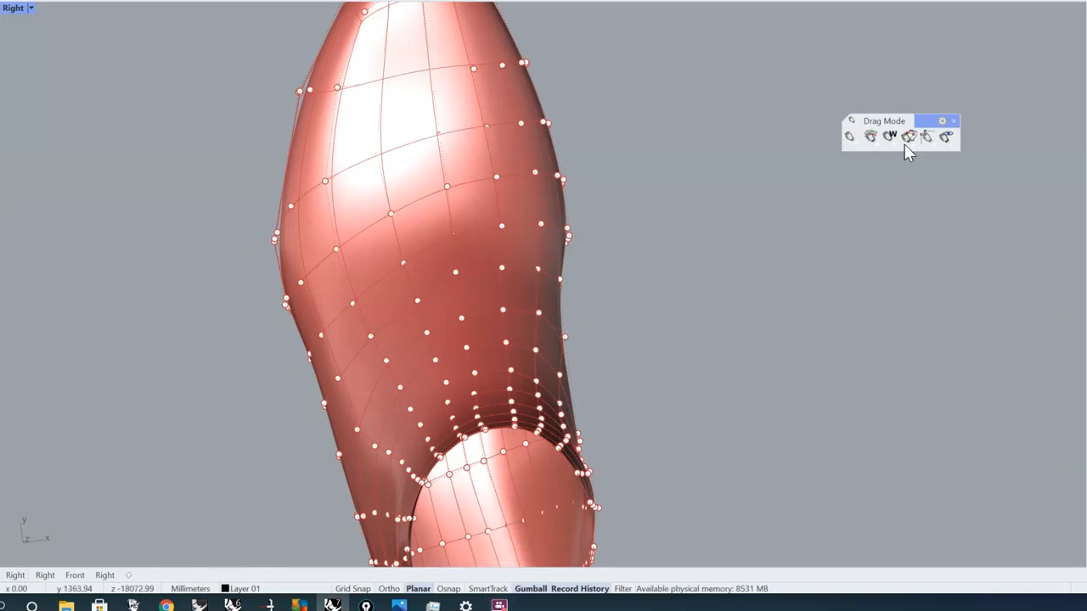
Switch the drag mode away from UVN and align the gumball to World.
left_click(871, 136)
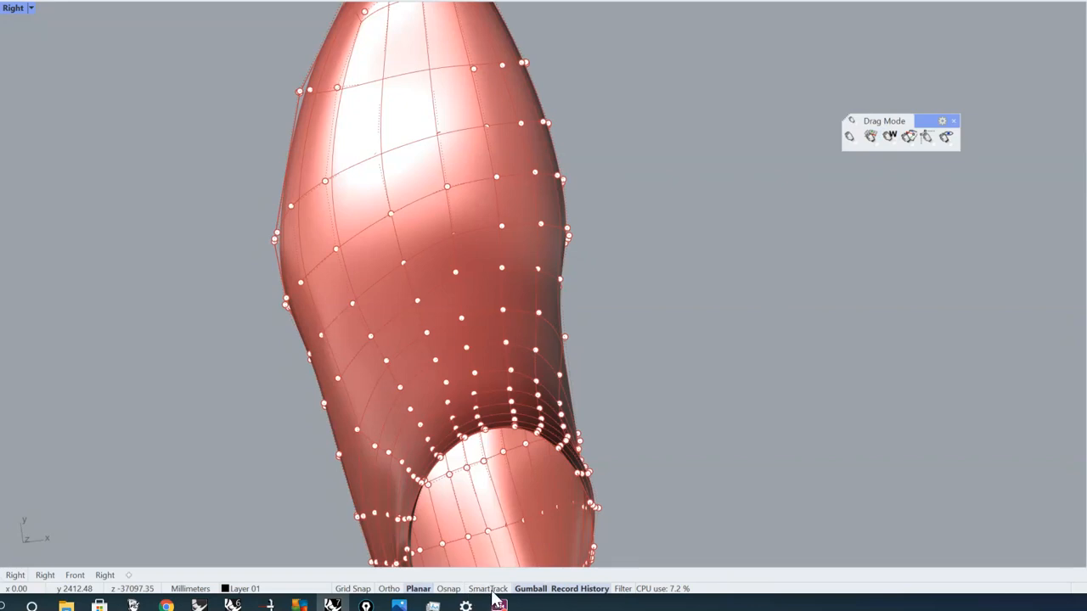
right_click(527, 592)
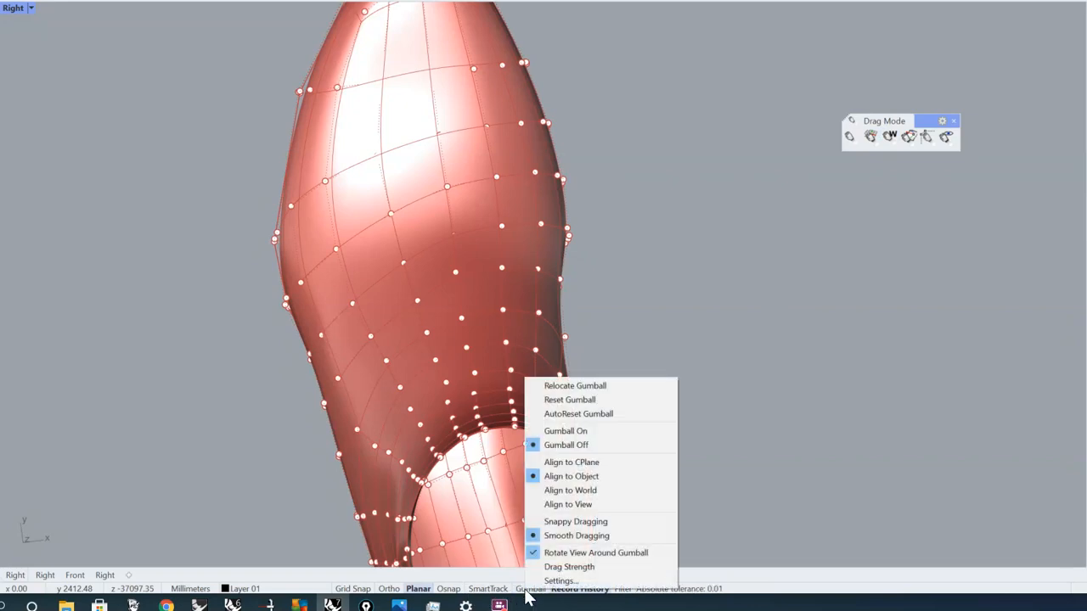
left_click(557, 491)
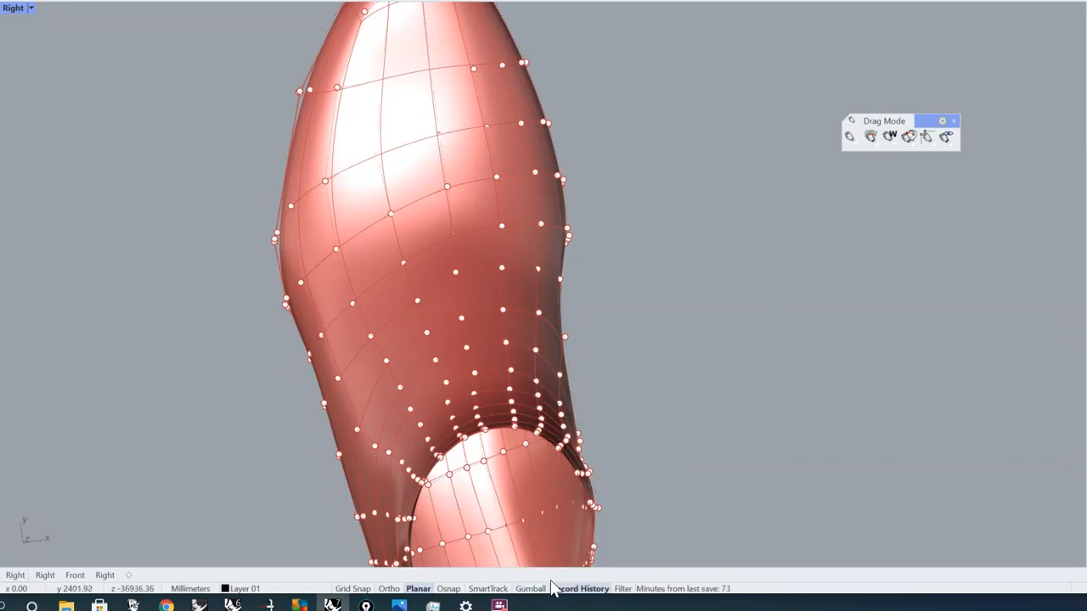
Turn on the gumball and nudge the control points at the forefoot's side edge inward by about 1.7 mm.
right_click(529, 597)
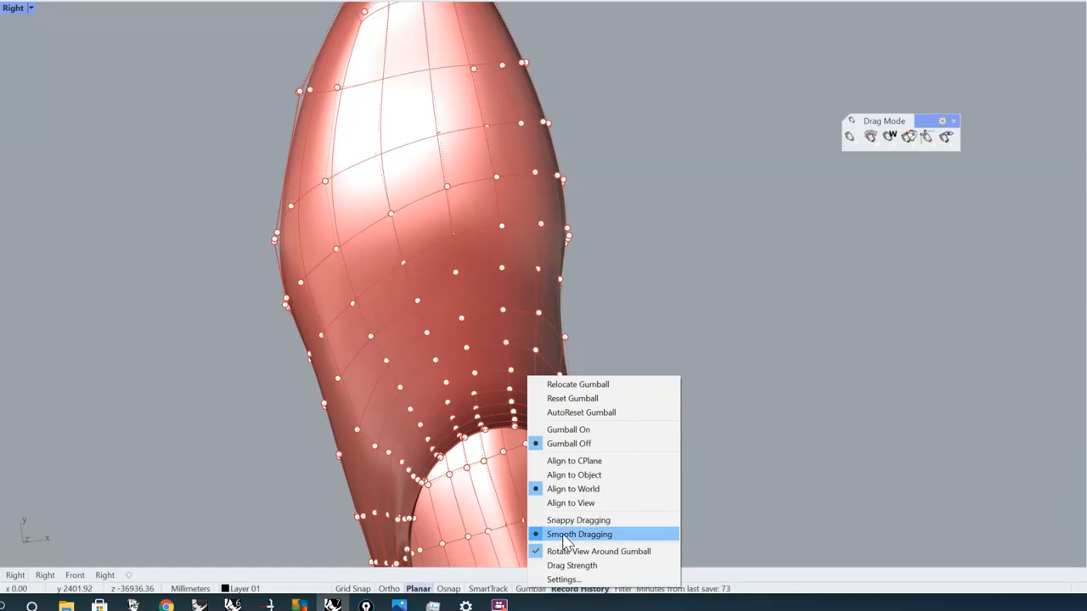
left_click(530, 594)
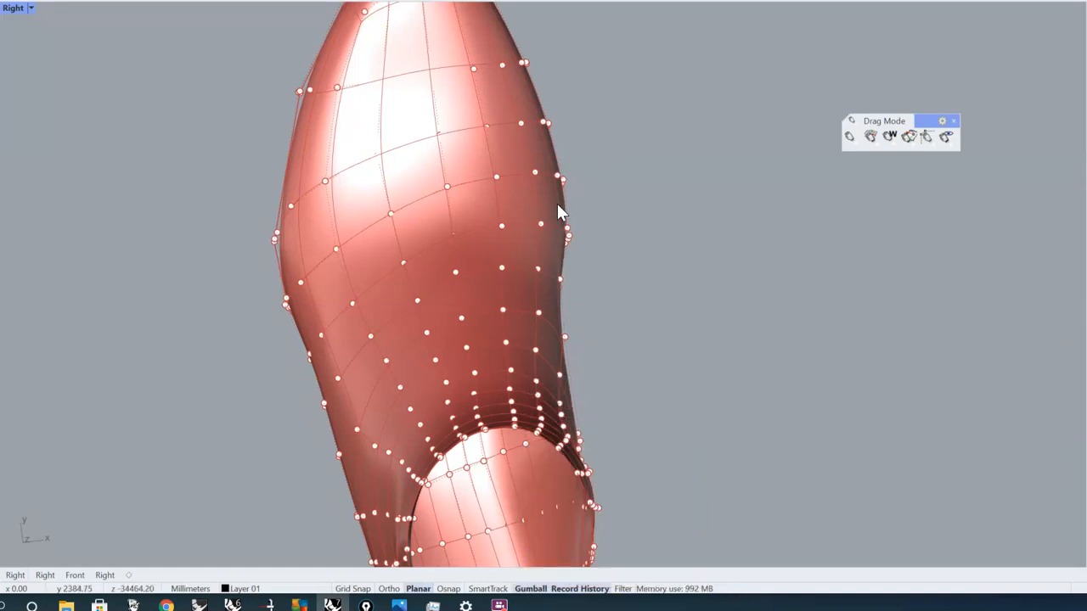
left_click_drag(580, 247, 581, 246)
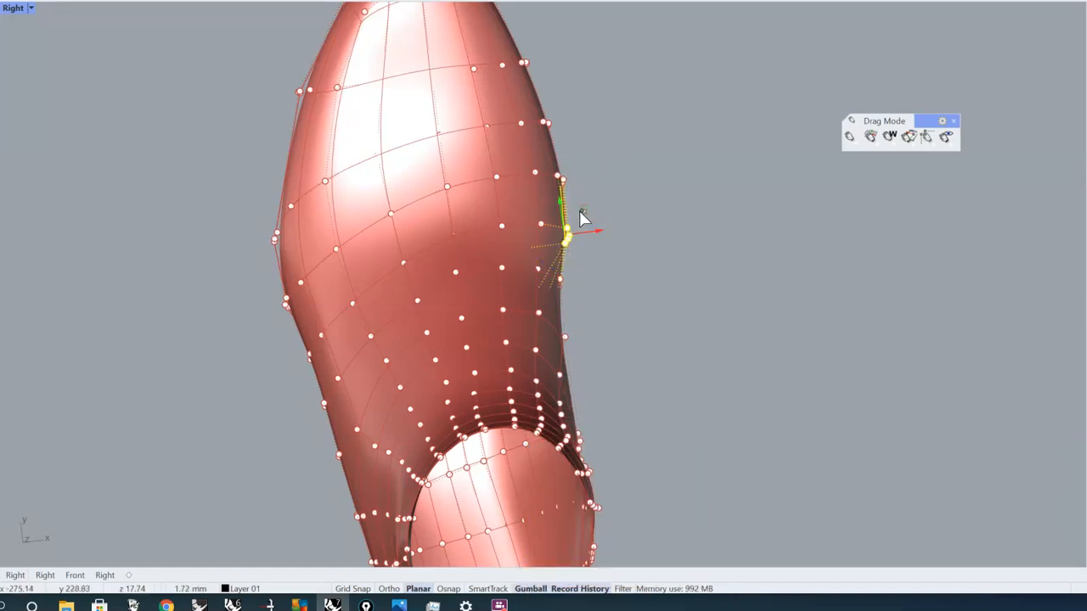
left_click(624, 218)
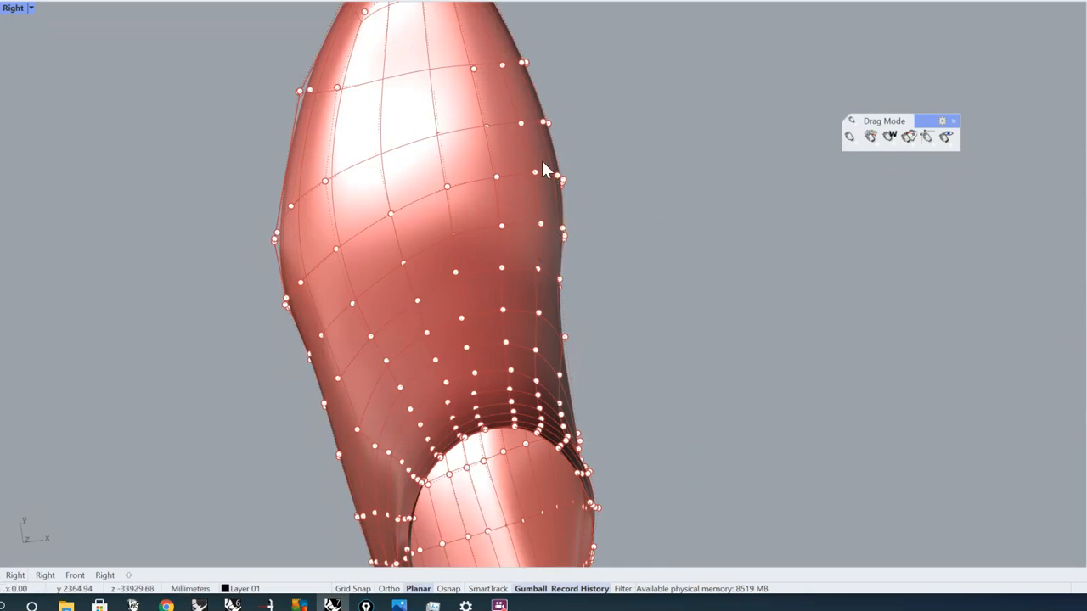
mouse_move(579, 194)
left_mouse_down()
mouse_move(557, 161)
mouse_move(587, 175)
left_mouse_up()
left_click(648, 255)
Turn off the control points and examine the bare last from the side and over the ankle opening.
scroll(630, 322, "down", 5)
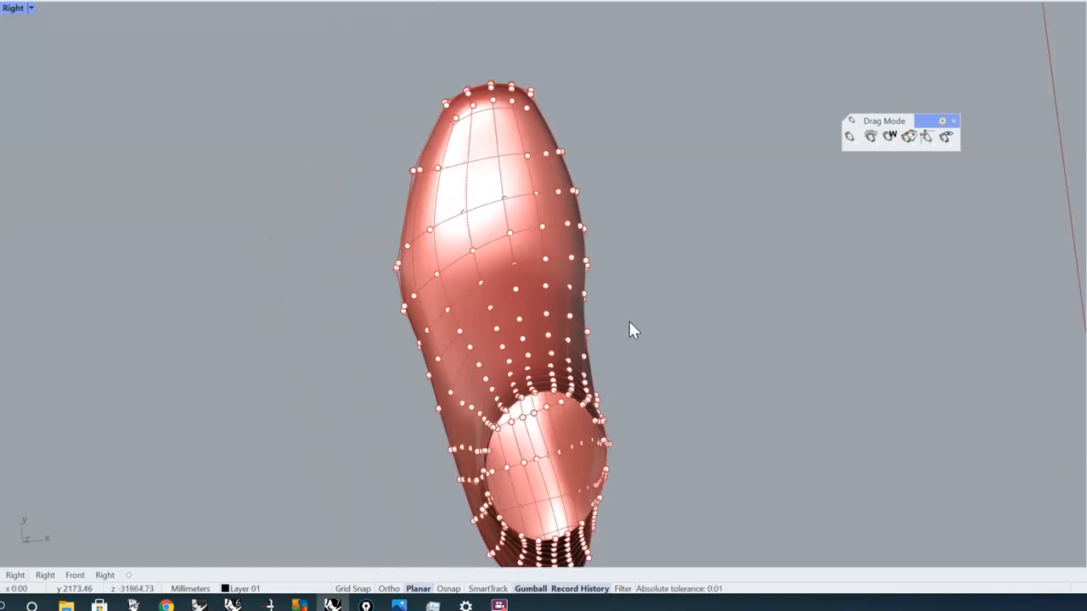
right_click_drag(631, 323, 599, 224)
key("F11")
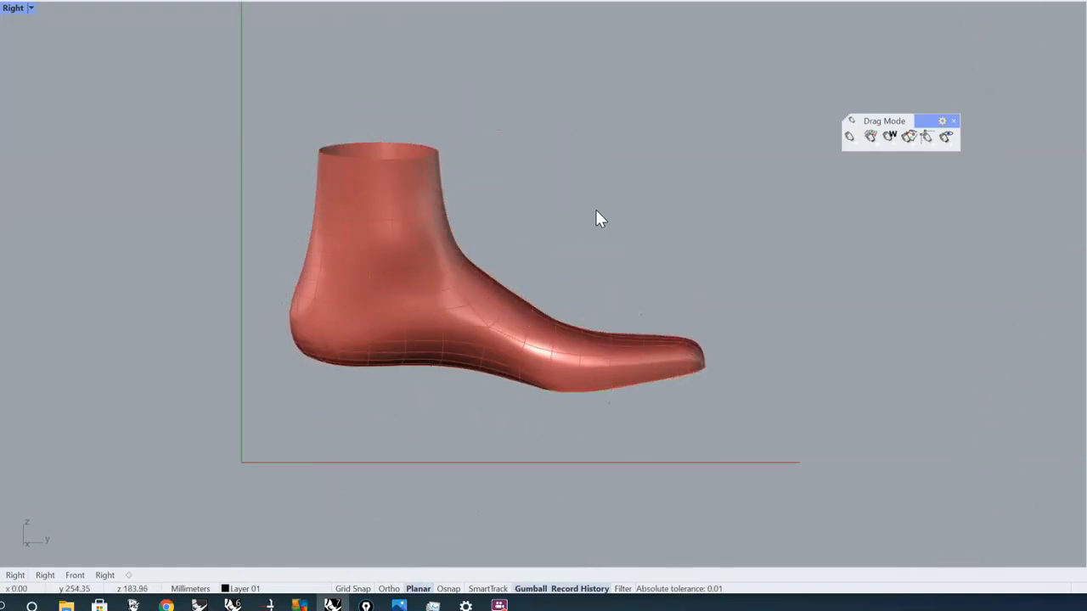
right_click_drag(536, 283, 553, 265)
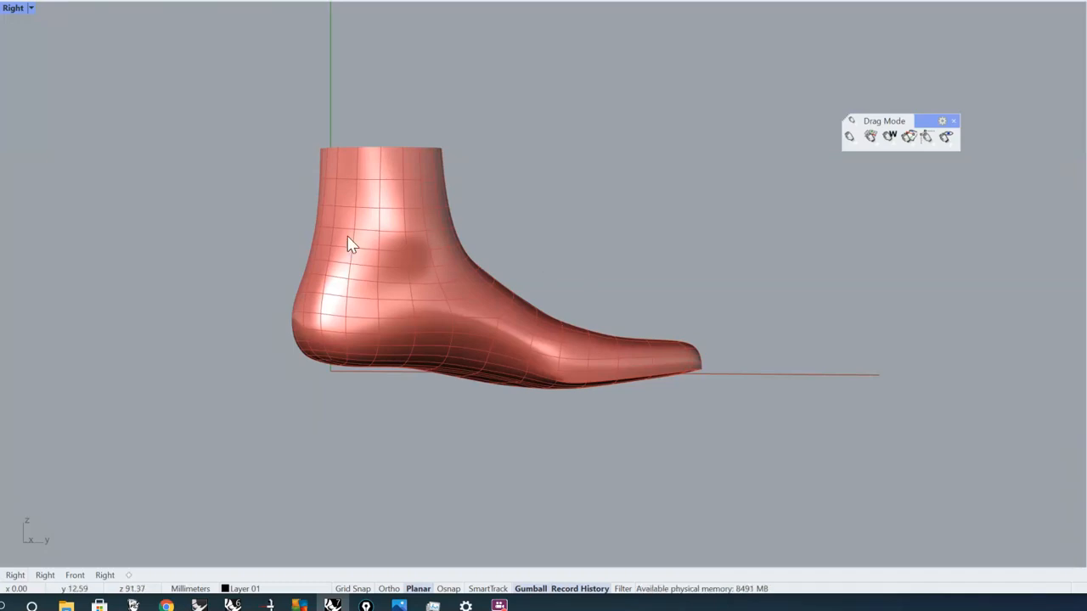
mouse_move(340, 223)
right_mouse_down()
mouse_move(451, 331)
mouse_move(461, 380)
mouse_move(348, 291)
mouse_move(345, 264)
mouse_move(331, 325)
mouse_move(368, 246)
right_mouse_up()
scroll(382, 237, "up", 6)
scroll(399, 193, "down", 5)
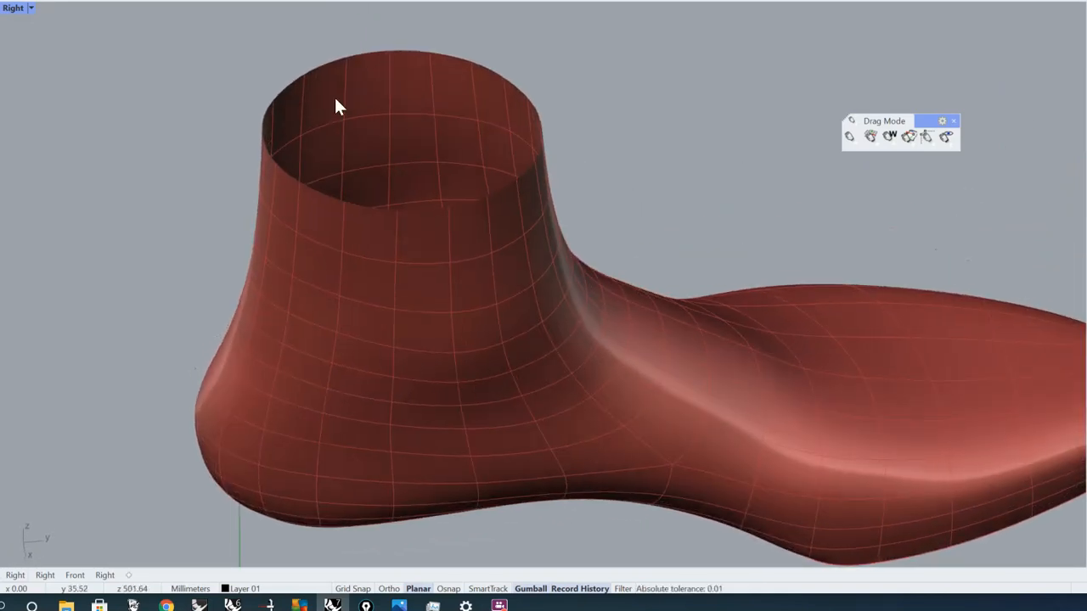
scroll(492, 208, "down", 3)
right_click_drag(493, 215, 509, 240)
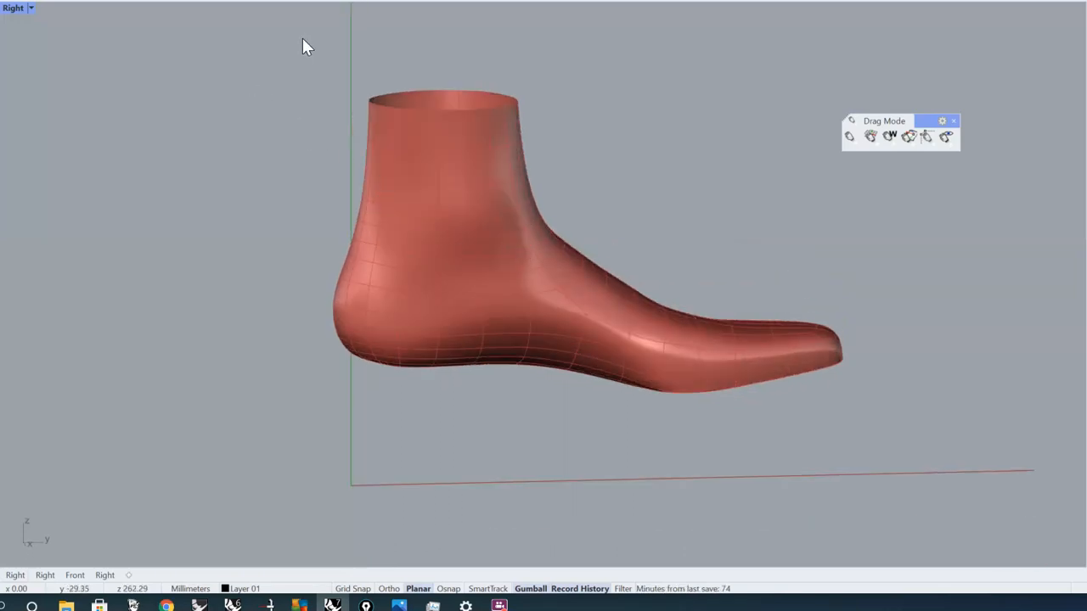
Show the last in a straight side view and turn its control points back on.
left_click(291, 1)
right_click_drag(339, 120, 319, 225)
left_click(473, 227)
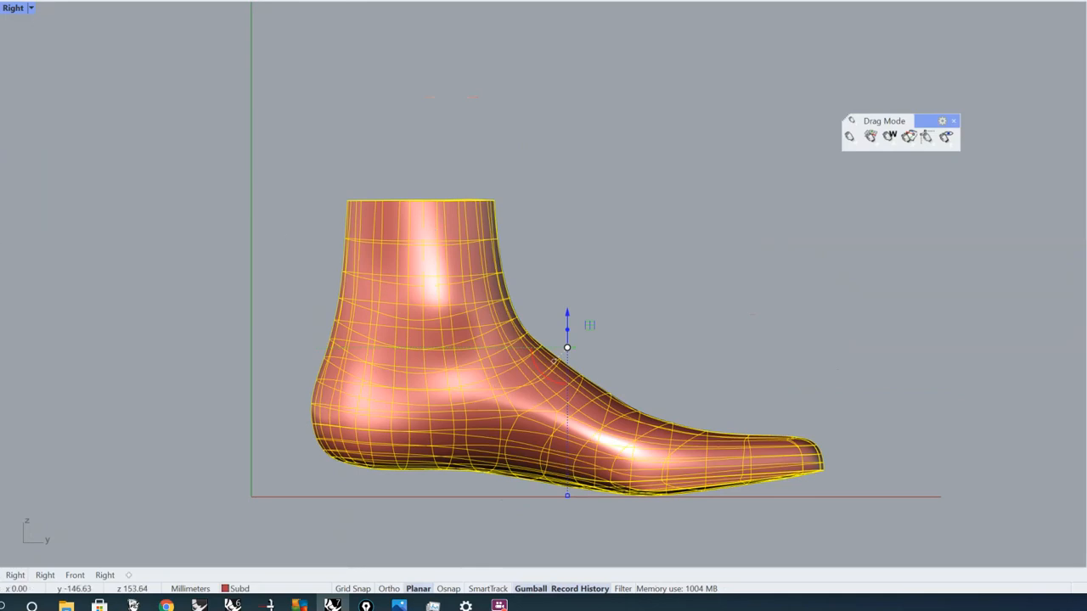
key("F10")
Flatten the ring of control points along the ankle's upper rim by scaling it vertically with factor 0.
left_click_drag(297, 174, 556, 231)
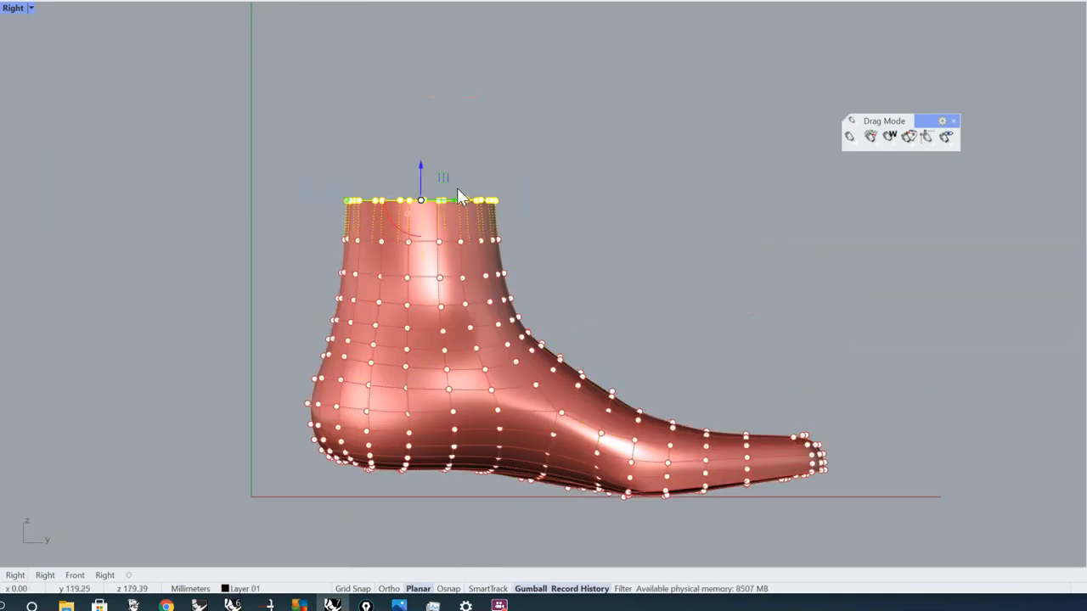
scroll(458, 197, "up", 4)
scroll(396, 199, "up", 8)
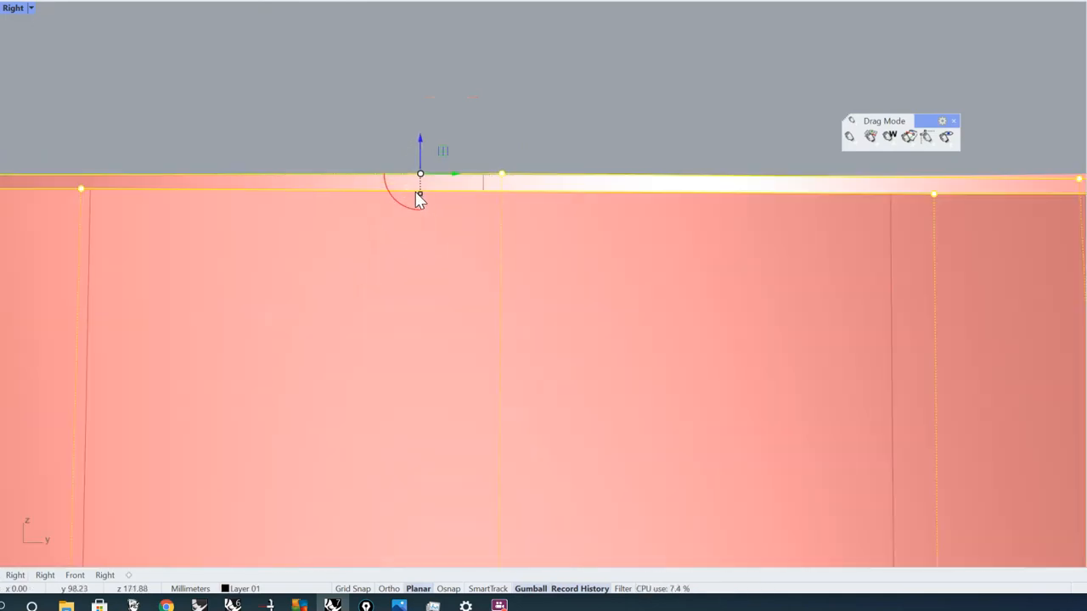
left_click(420, 195)
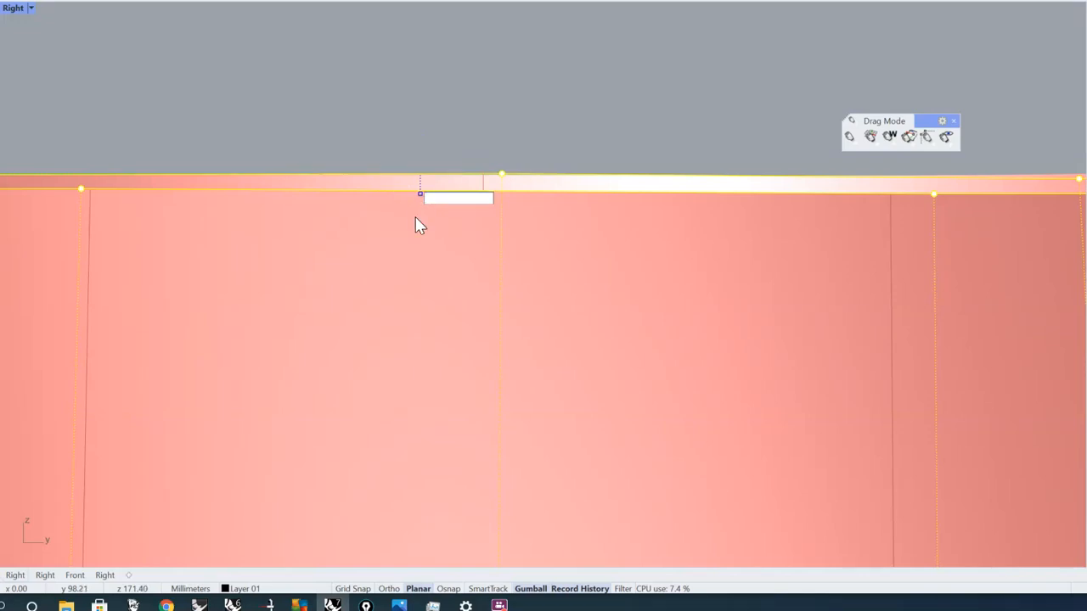
type("0")
key("Return")
scroll(415, 218, "down", 10)
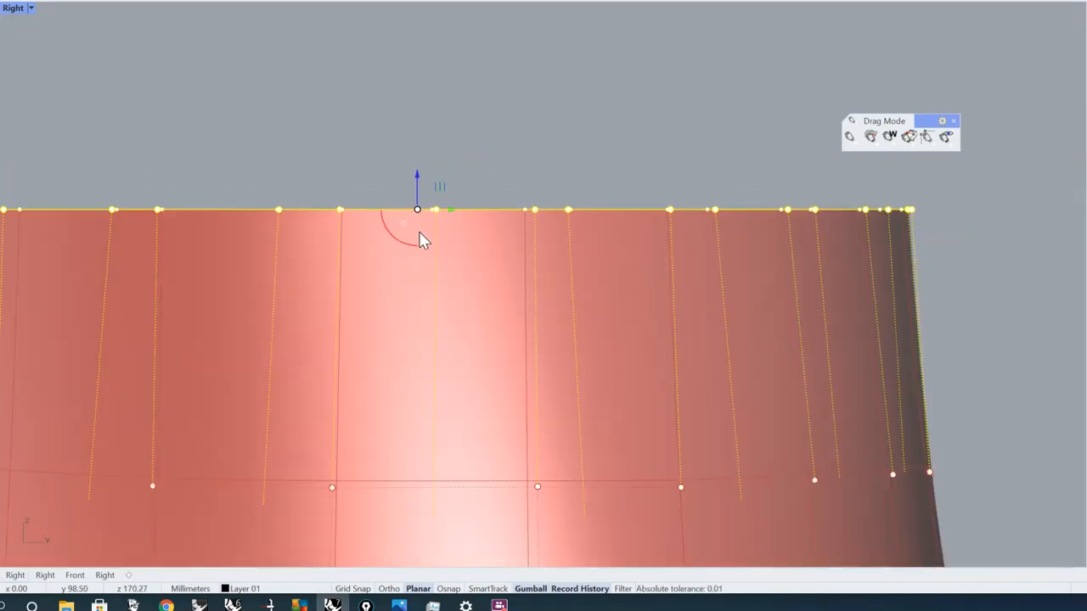
scroll(468, 155, "down", 10)
left_click(455, 160)
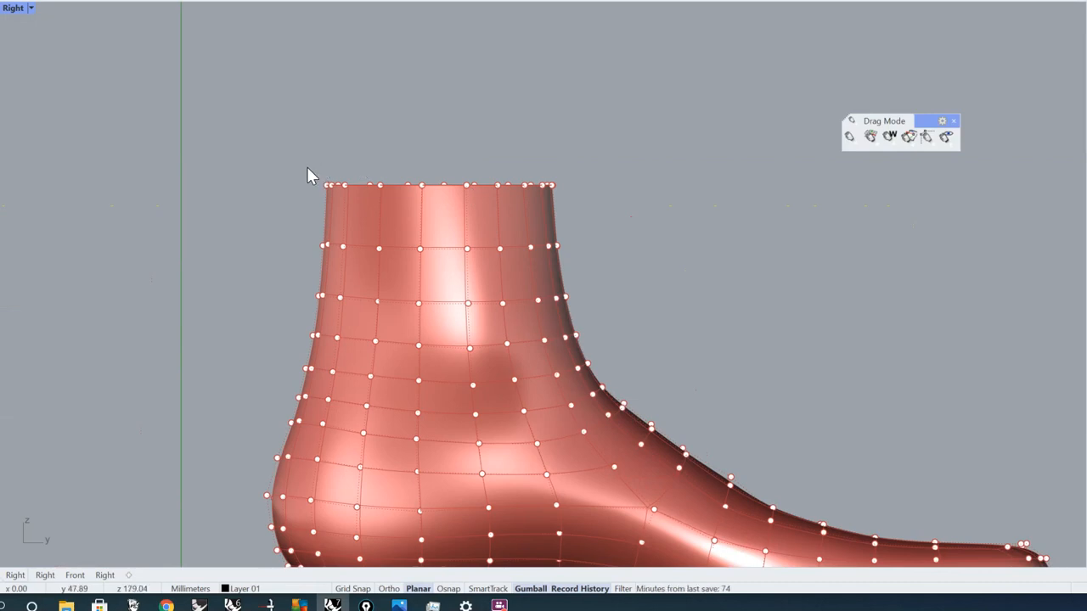
Turn off the control points and close the ankle opening with a flat cap.
scroll(535, 285, "down", 8)
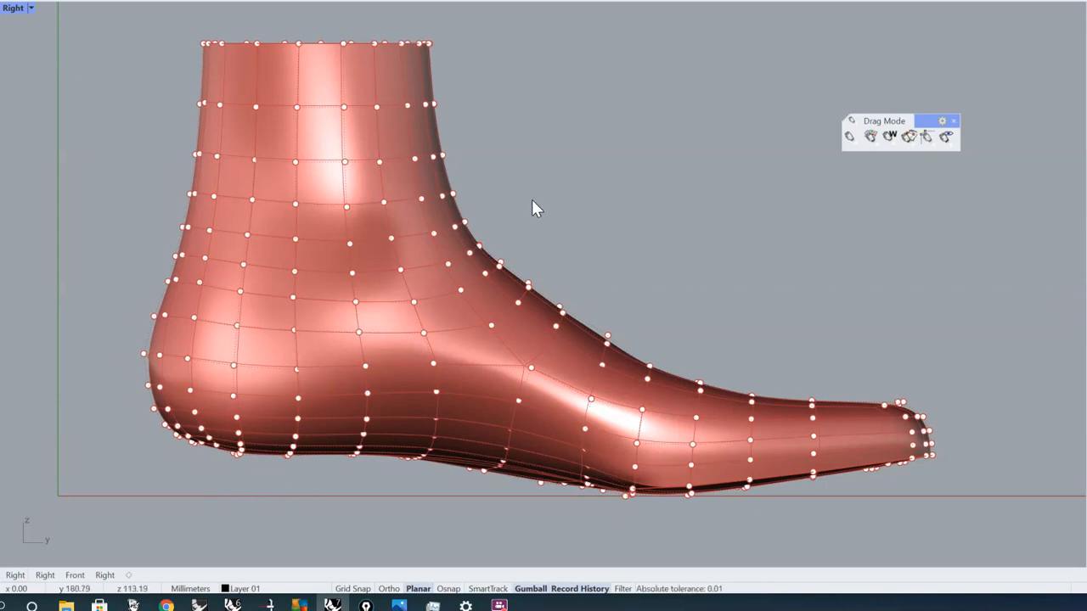
right_click_drag(472, 178, 492, 203)
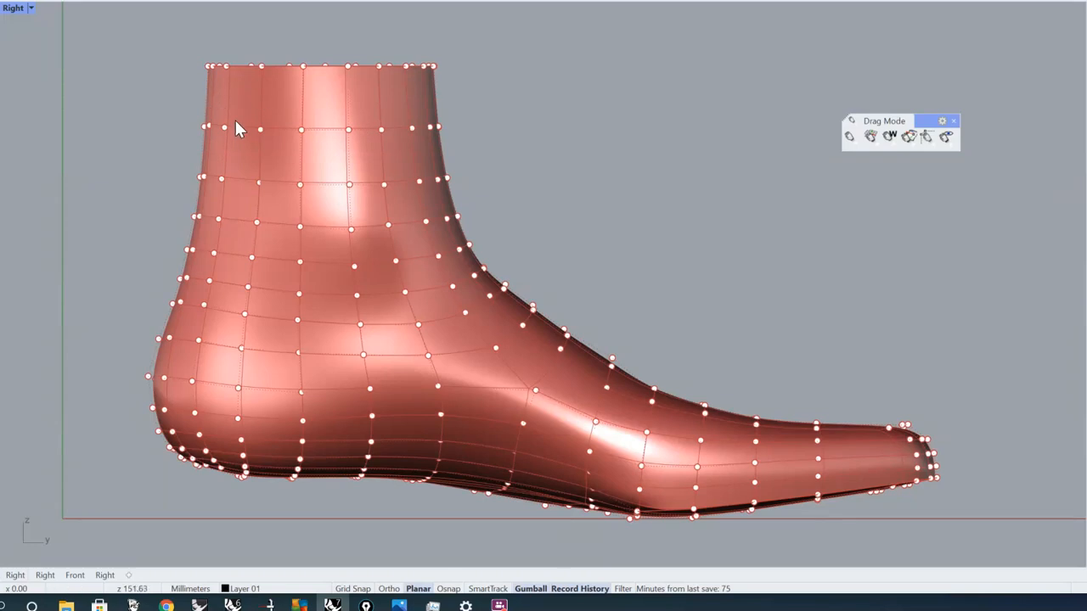
right_click_drag(221, 142, 203, 9, "ctrl+shift")
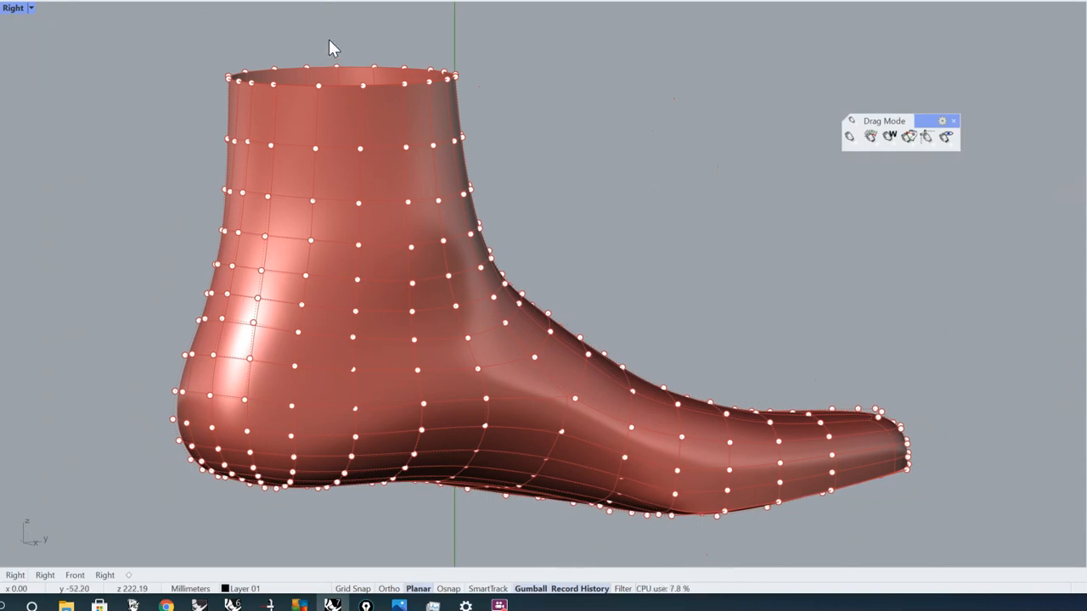
key("Escape")
right_click_drag(519, 115, 512, 113, "ctrl+shift")
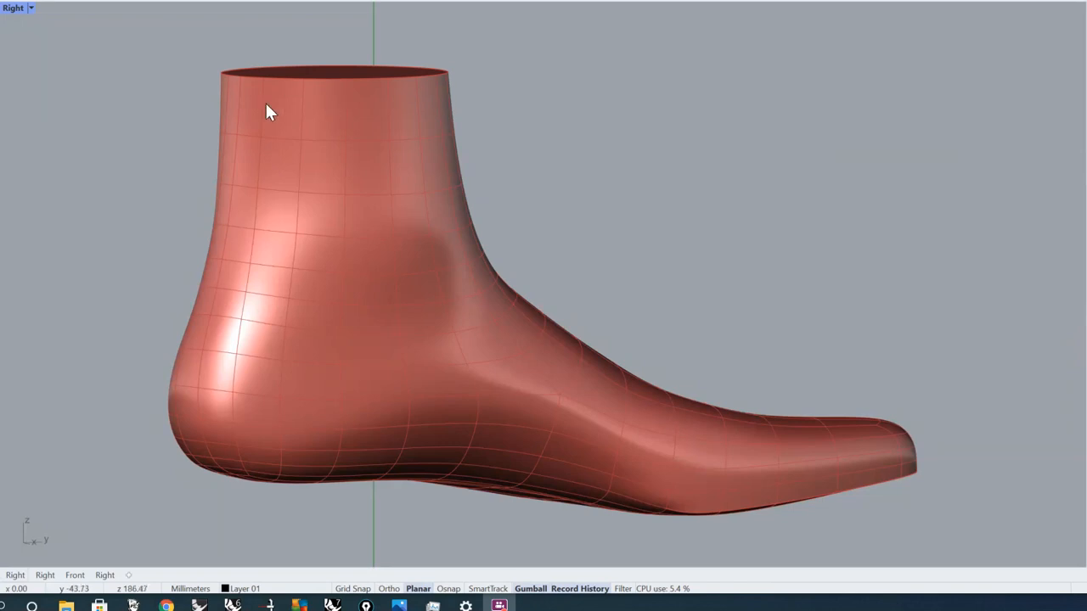
Examine the capped ankle and the whole last from above and from the side.
right_click_drag(267, 112, 383, 221)
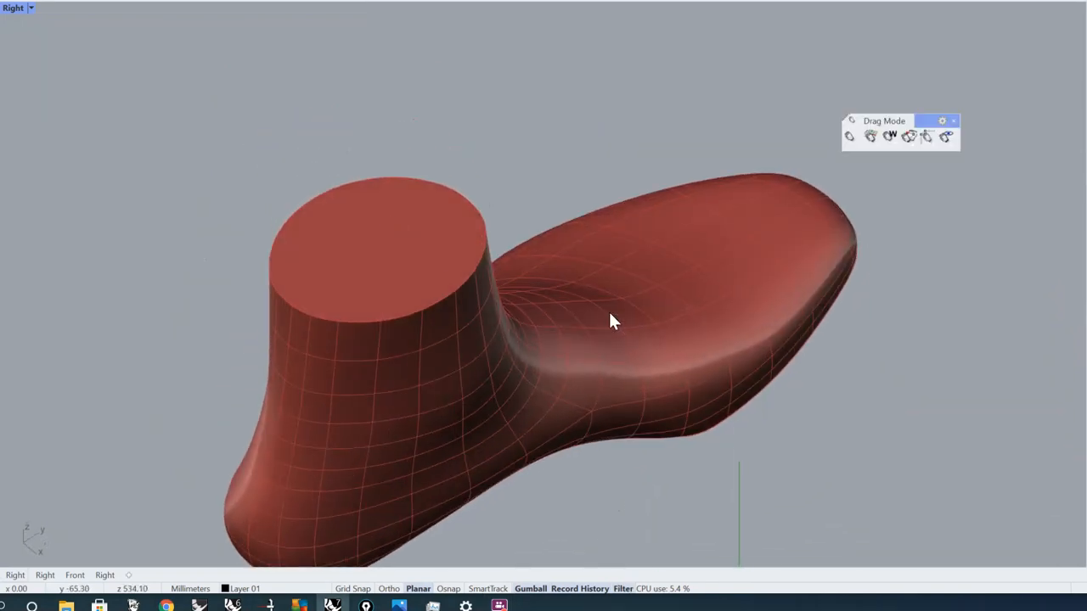
right_click_drag(610, 313, 572, 260, "ctrl+shift")
scroll(572, 260, "down", 6)
right_click_drag(665, 297, 642, 266, "ctrl+shift")
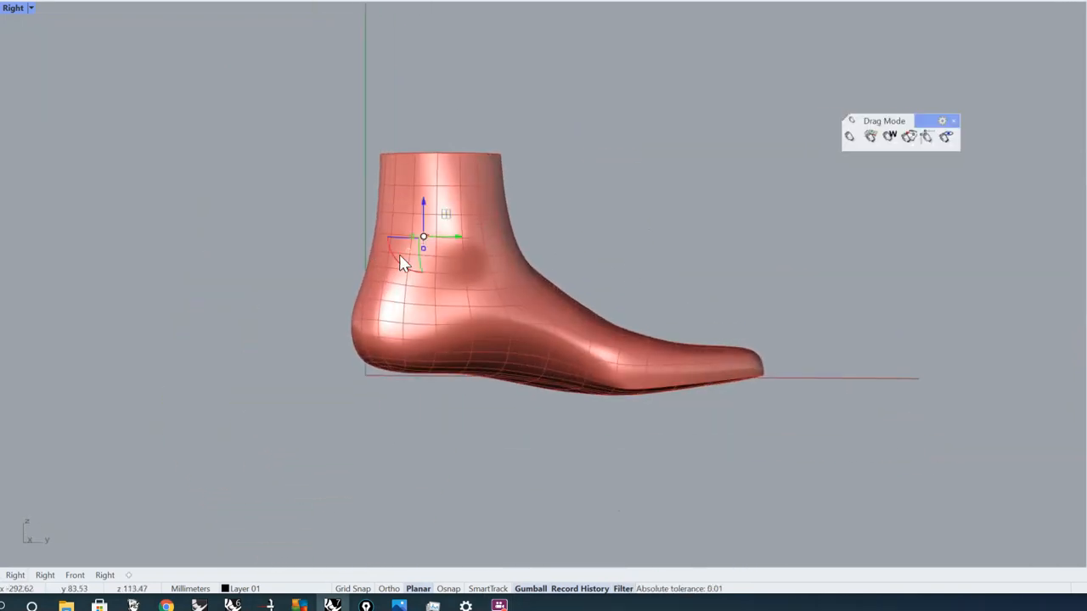
left_click(497, 136)
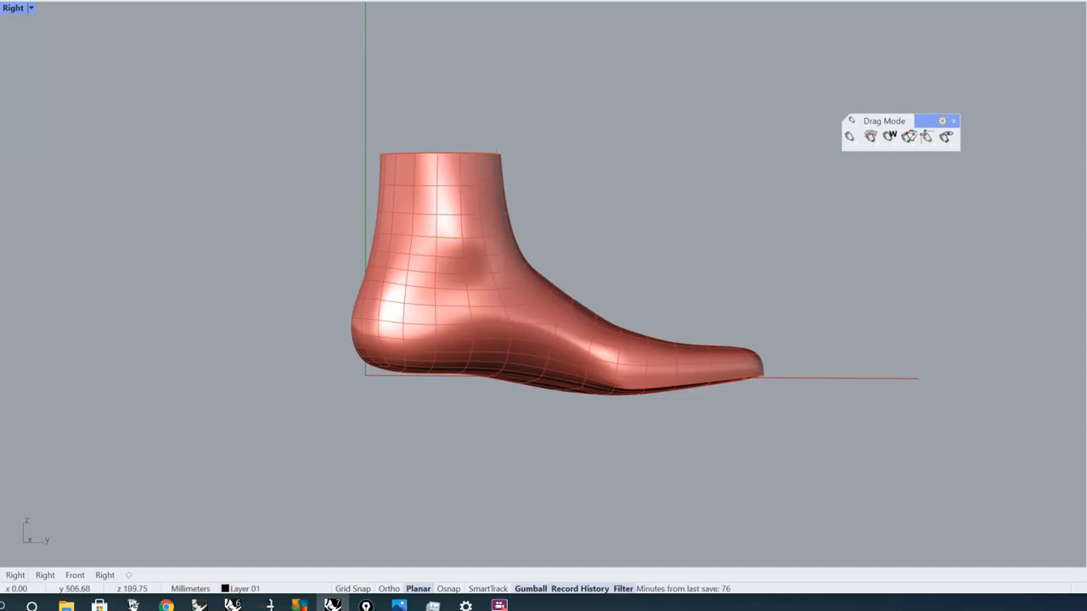
Create a polygon mesh from the capped last at a reduced SubD meshing level and move it along Y behind the original.
left_click(462, 236)
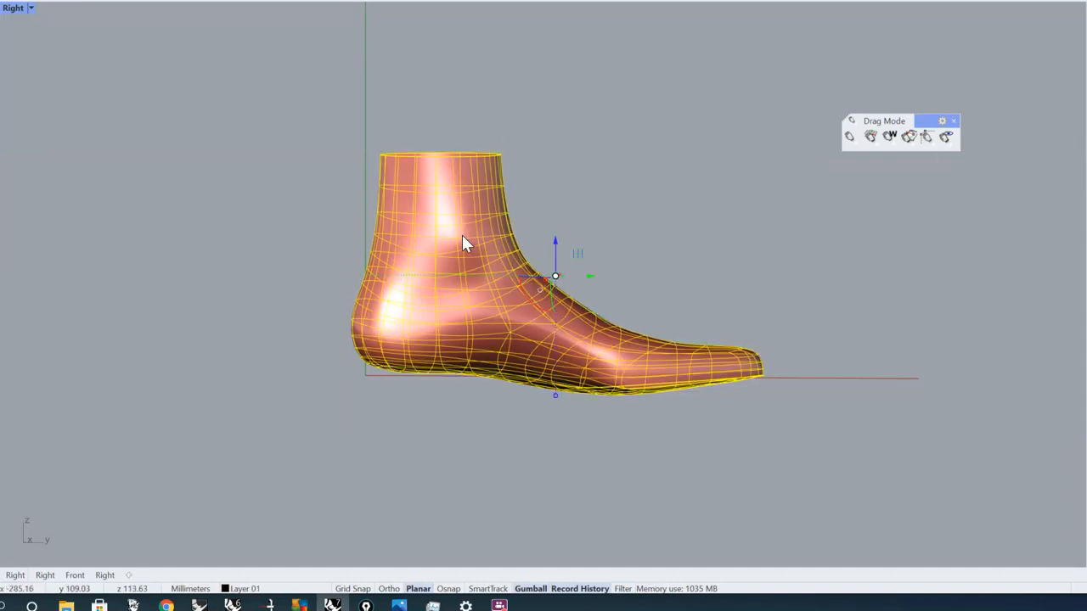
key("Return")
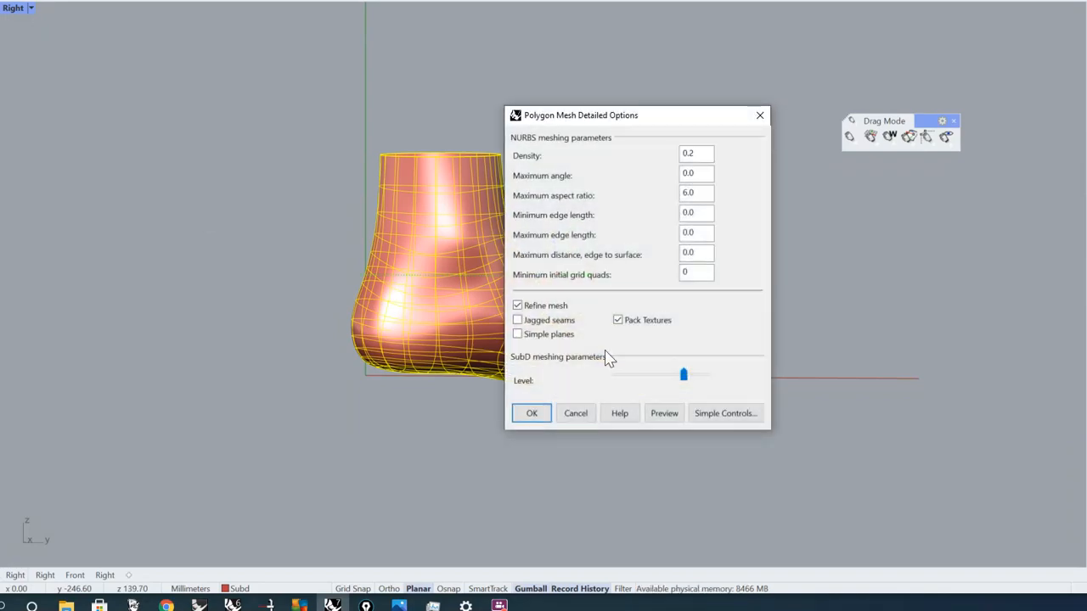
left_click_drag(682, 378, 653, 380)
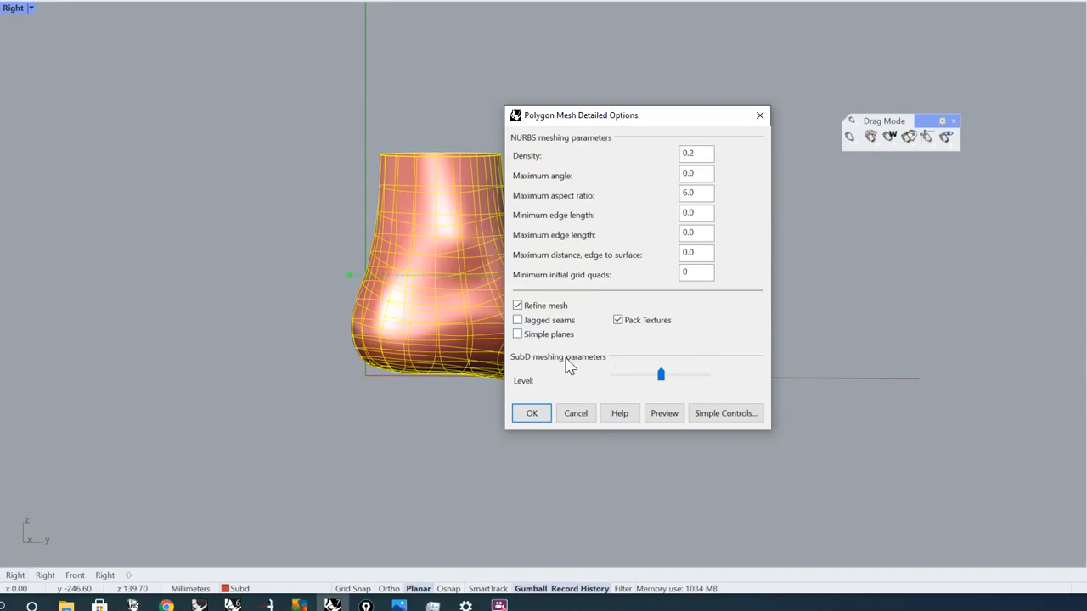
left_click(531, 414)
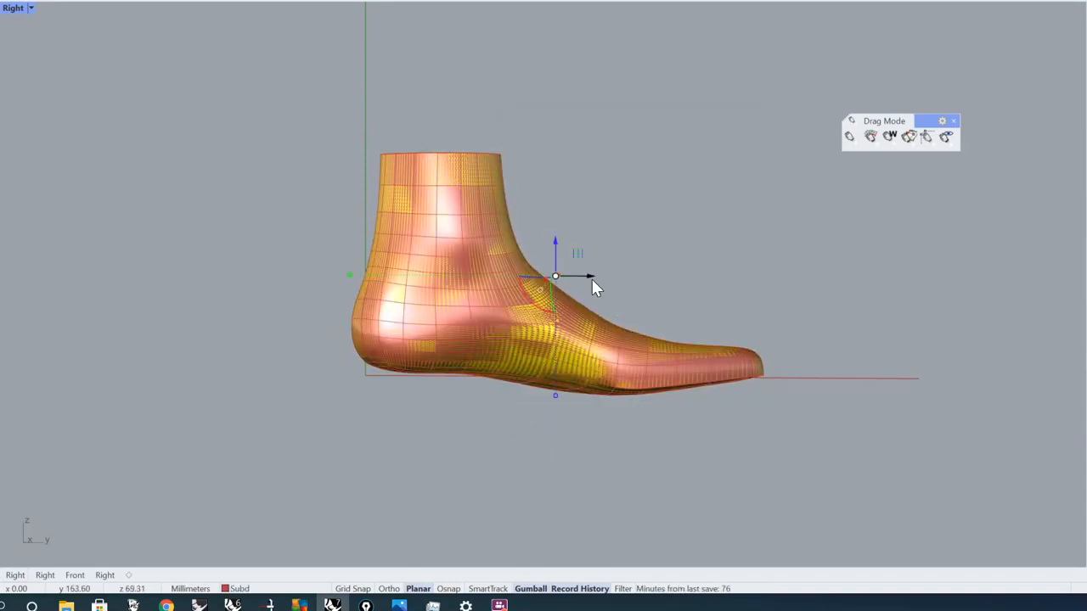
left_click_drag(592, 278, 246, 252)
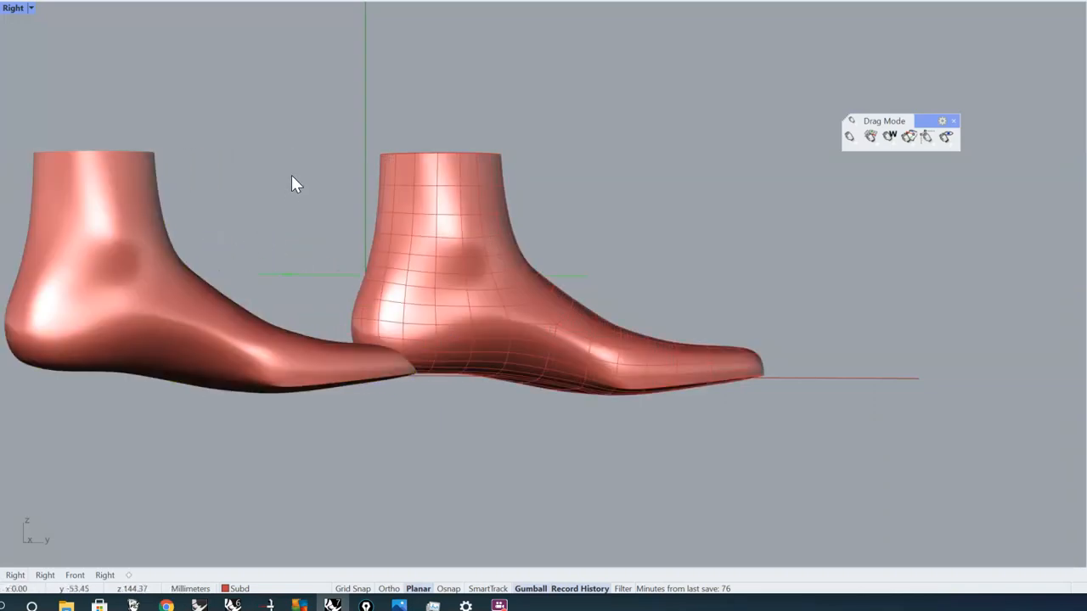
Inspect the mesh copy's density in wireframe display from both sides and return to shaded display.
mouse_move(328, 224)
right_mouse_down()
mouse_move(744, 304)
mouse_move(727, 328)
right_mouse_up()
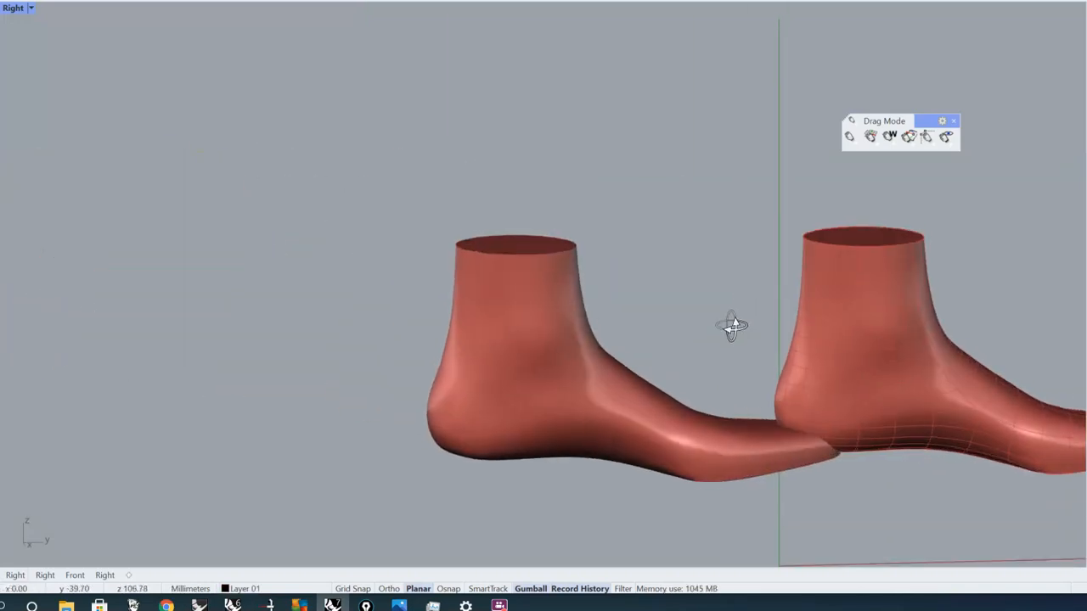
key("ctrl+alt+w")
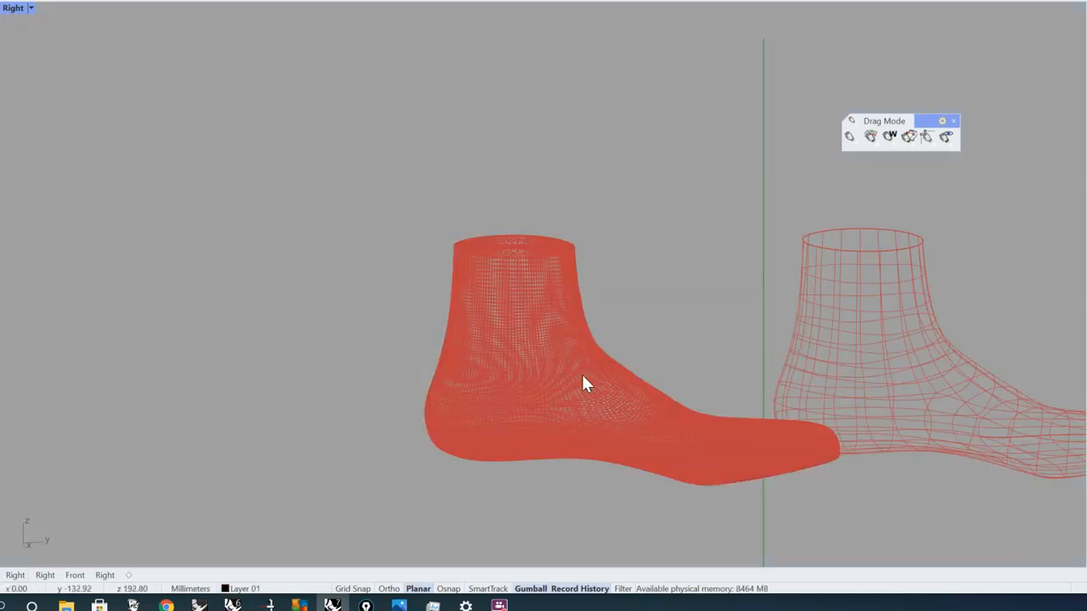
scroll(579, 371, "up", 16)
scroll(714, 323, "down", 2)
scroll(714, 323, "down", 10)
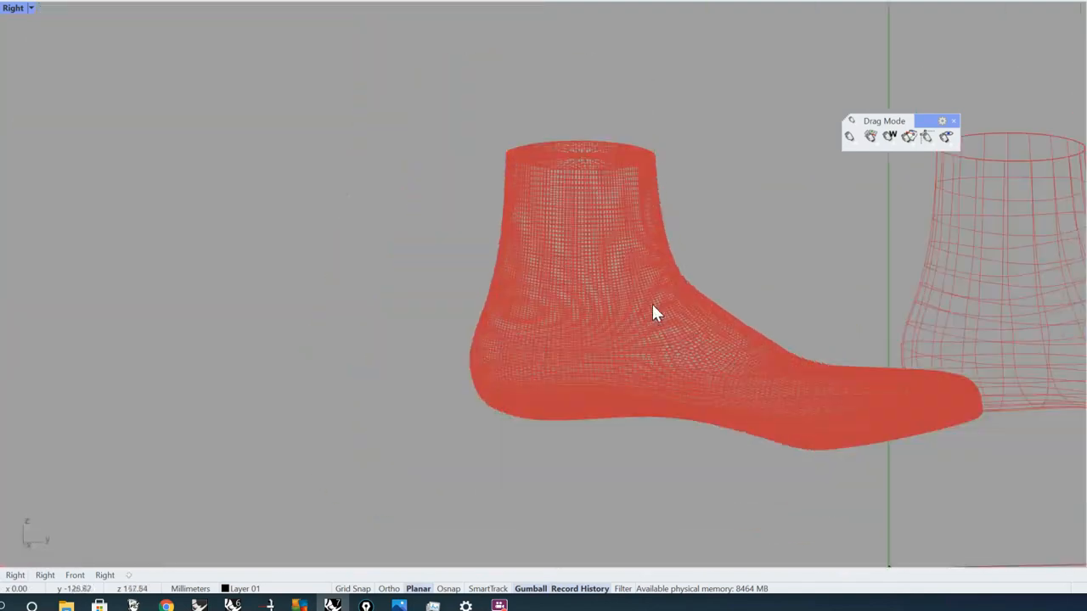
mouse_move(652, 311)
right_mouse_down("ctrl+shift")
mouse_move(580, 284)
mouse_move(738, 298)
mouse_move(473, 72)
right_mouse_up("ctrl+shift")
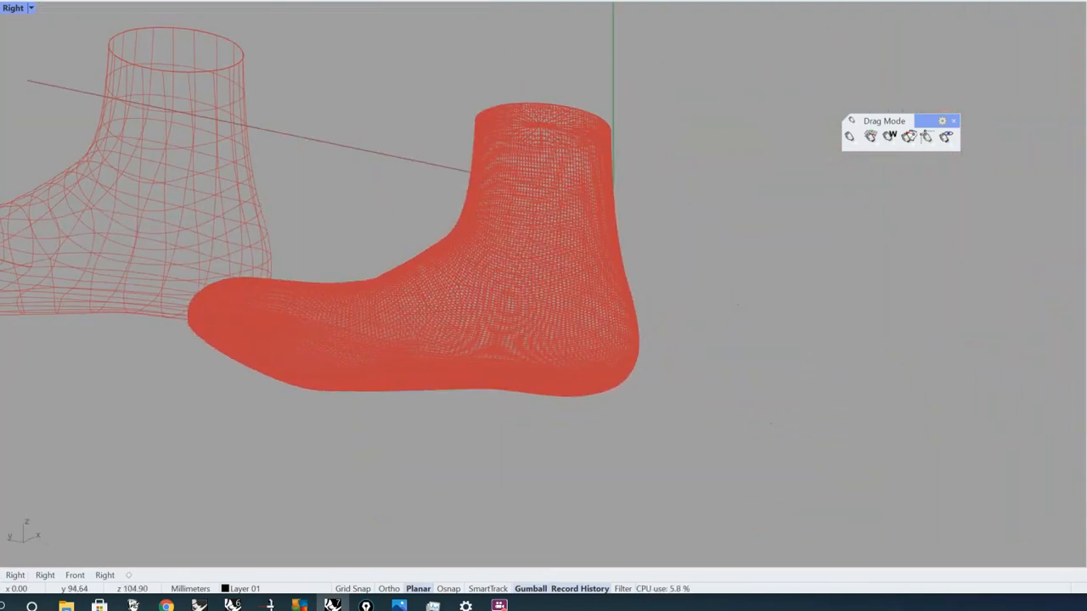
key("ctrl+alt+s")
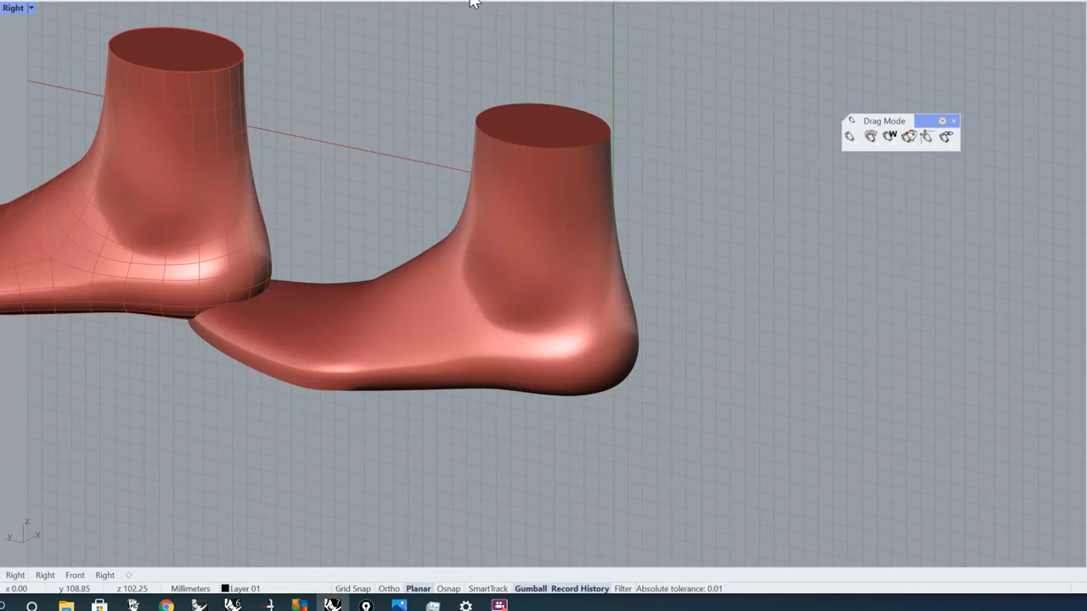
Examine the shaded mesh copy's facets up close around the instep and ankle.
middle_click(458, 5)
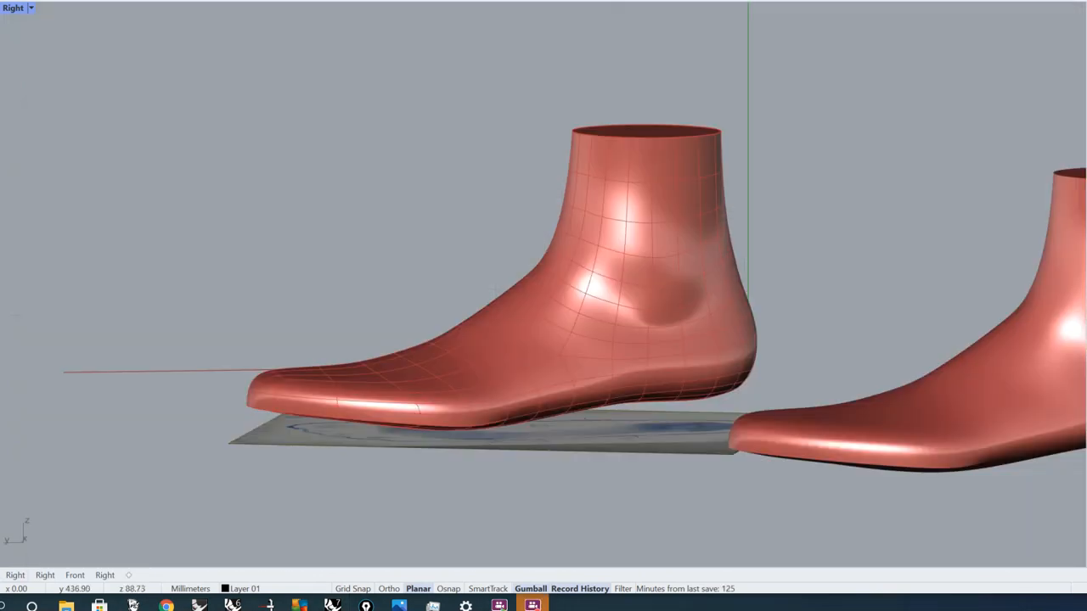
right_click_drag(989, 386, 687, 327)
scroll(689, 325, "up", 6)
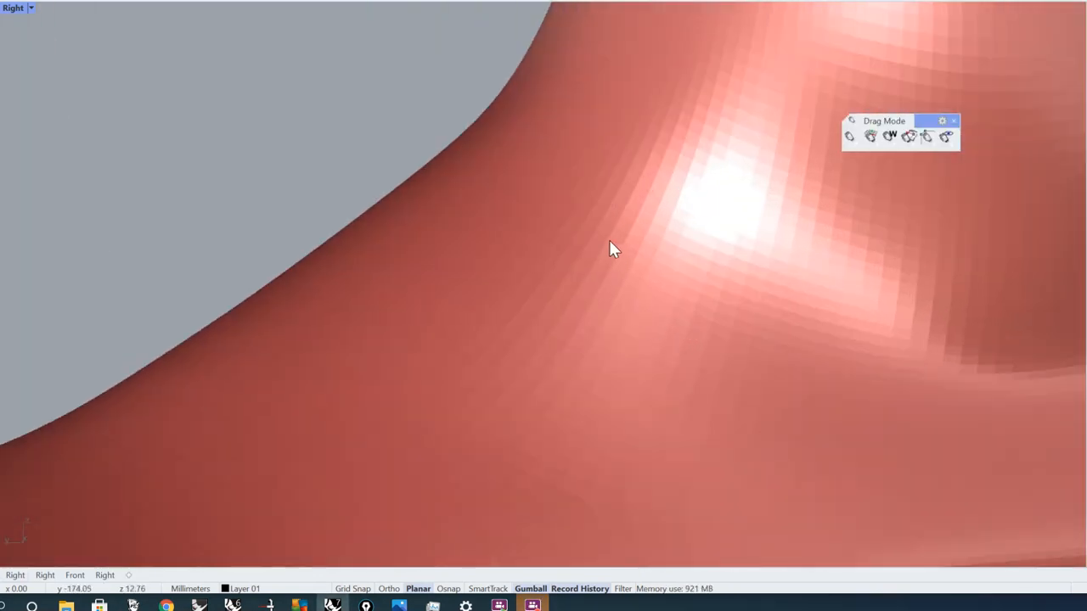
scroll(538, 213, "down", 6)
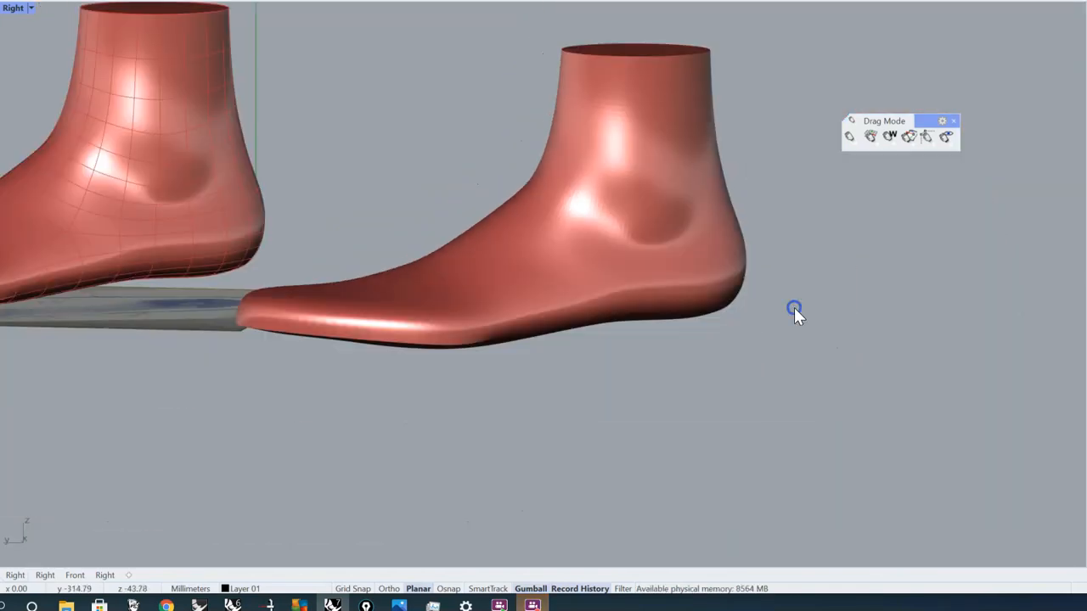
Examine the mesh copy from above and compare it with the capped and open lasts on their foot scans from above and obliquely.
right_click_drag(794, 312, 675, 400, "ctrl+shift")
left_click(466, 221)
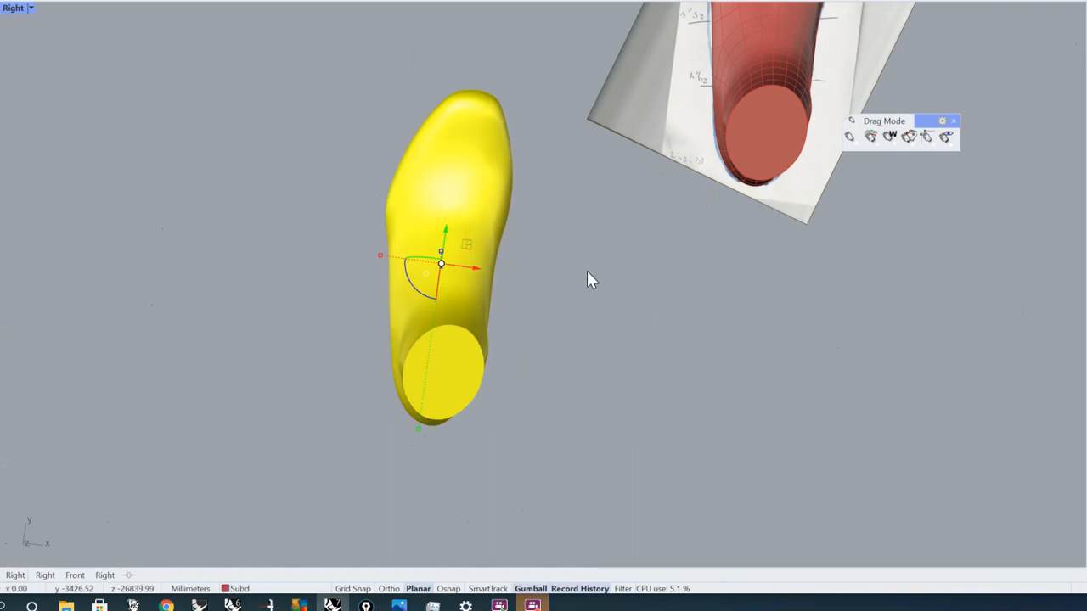
left_click(587, 280)
right_click_drag(590, 368, 666, 324, "ctrl+shift")
scroll(667, 323, "down", 3)
right_click_drag(722, 298, 686, 74, "ctrl+shift")
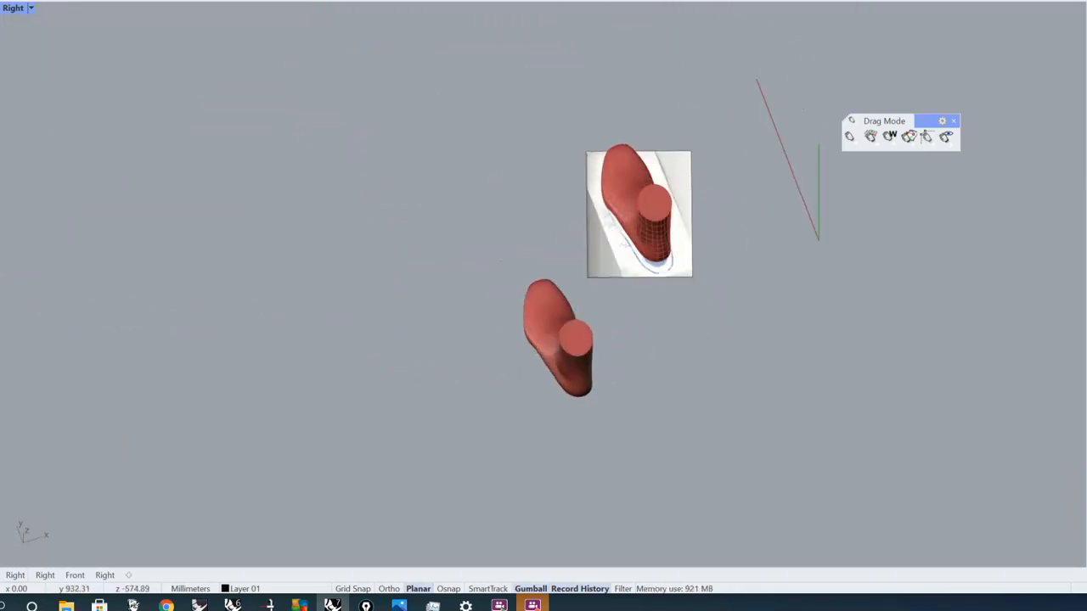
right_click_drag(801, 247, 560, 396)
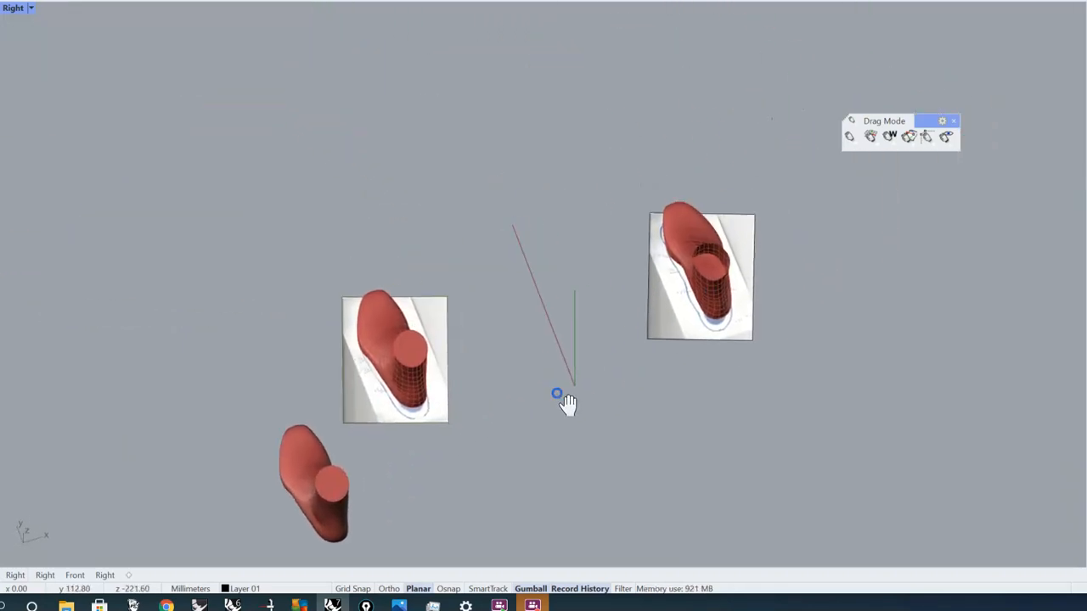
scroll(694, 215, "up", 4)
right_click_drag(694, 215, 697, 277, "ctrl+shift")
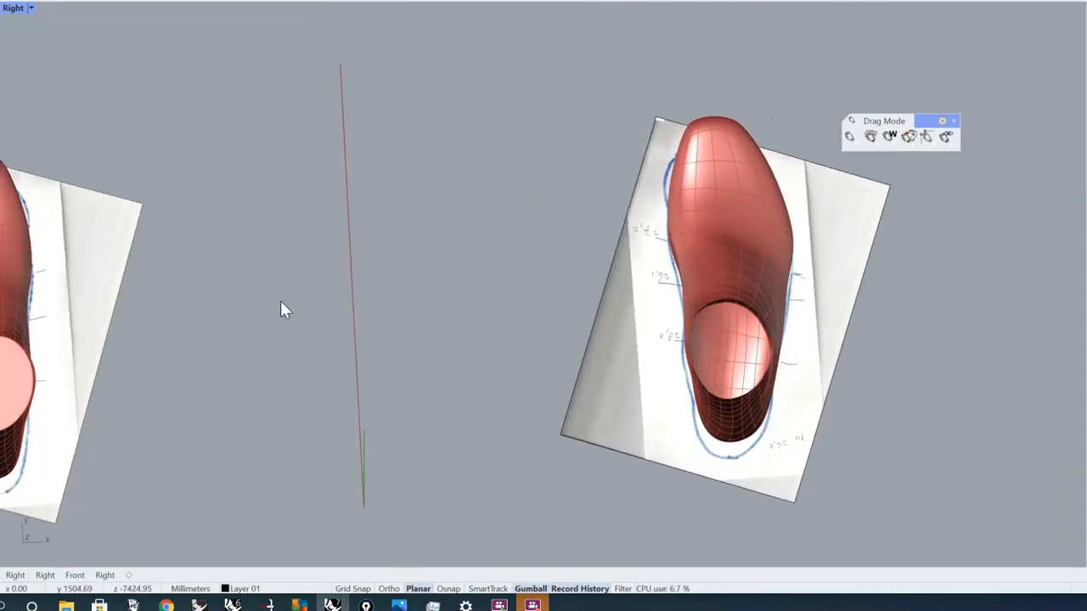
right_click_drag(281, 308, 621, 235)
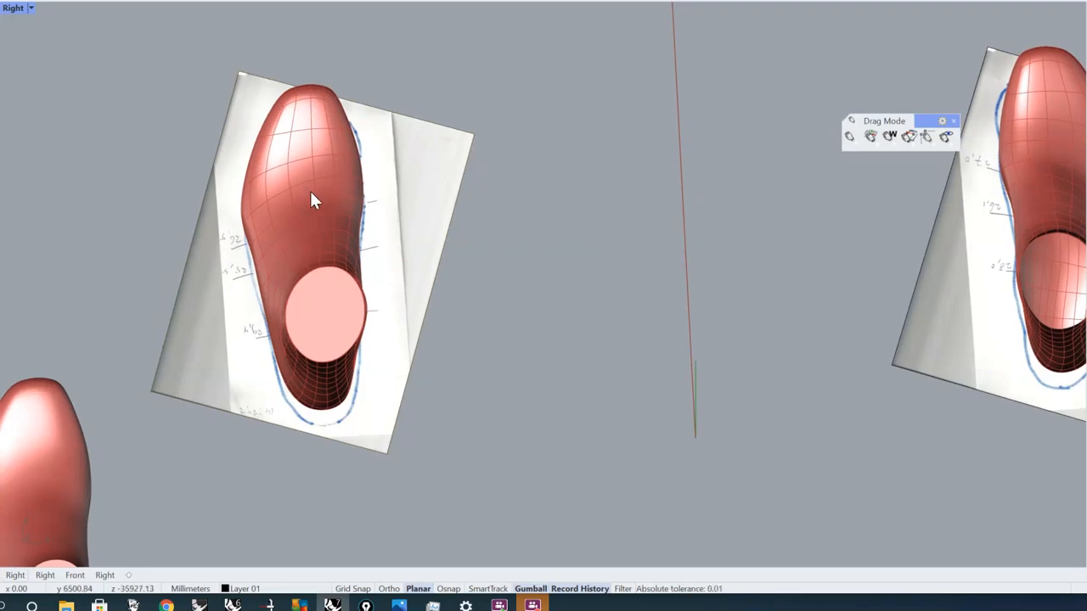
scroll(741, 386, "down", 4)
right_click_drag(741, 387, 716, 379, "ctrl+shift")
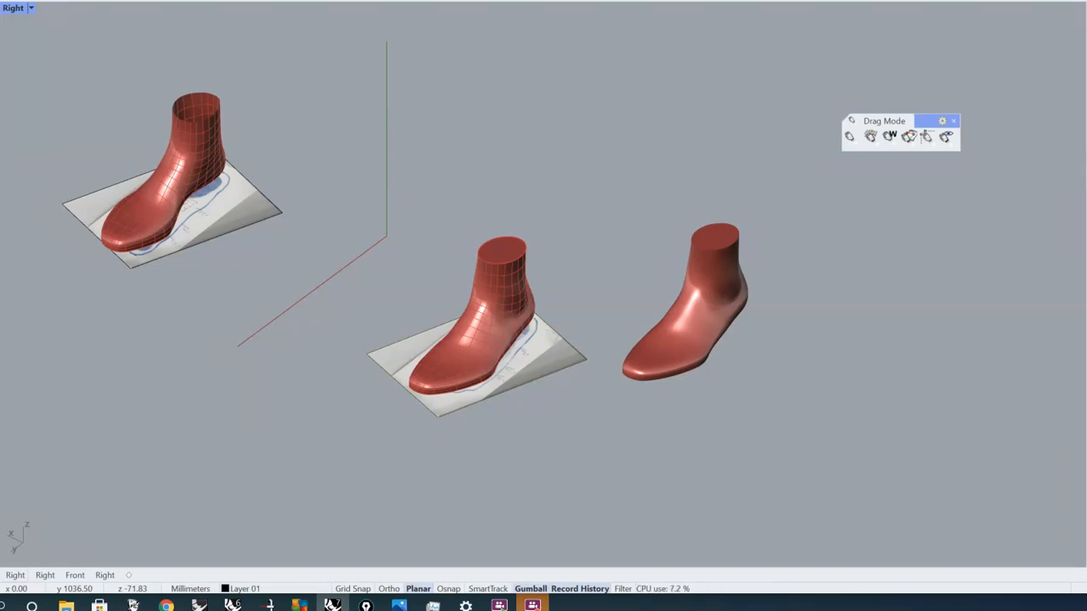
key("super+d")
left_click(332, 604)
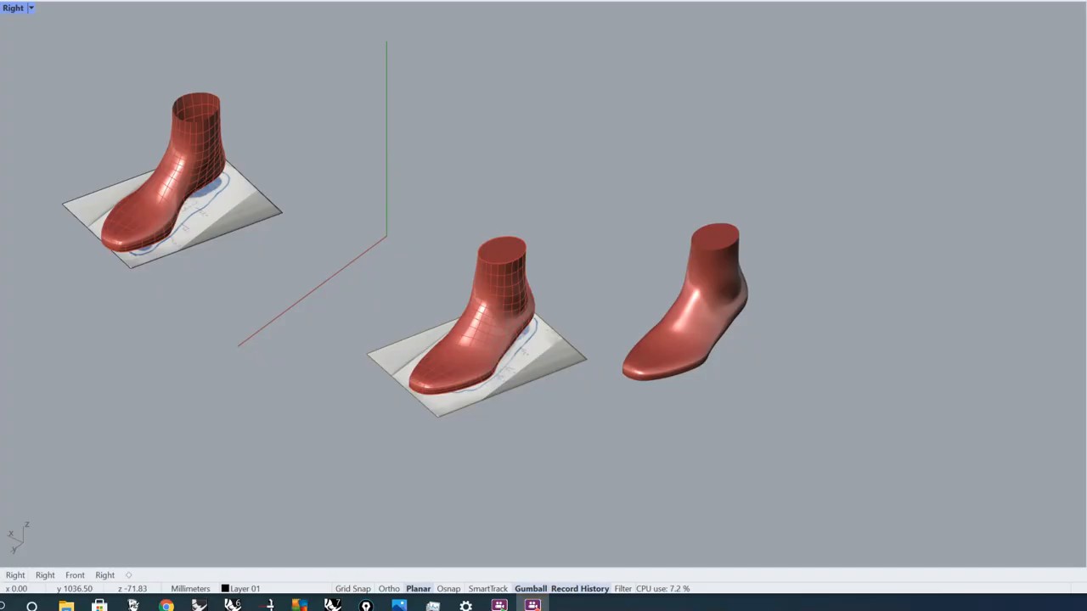